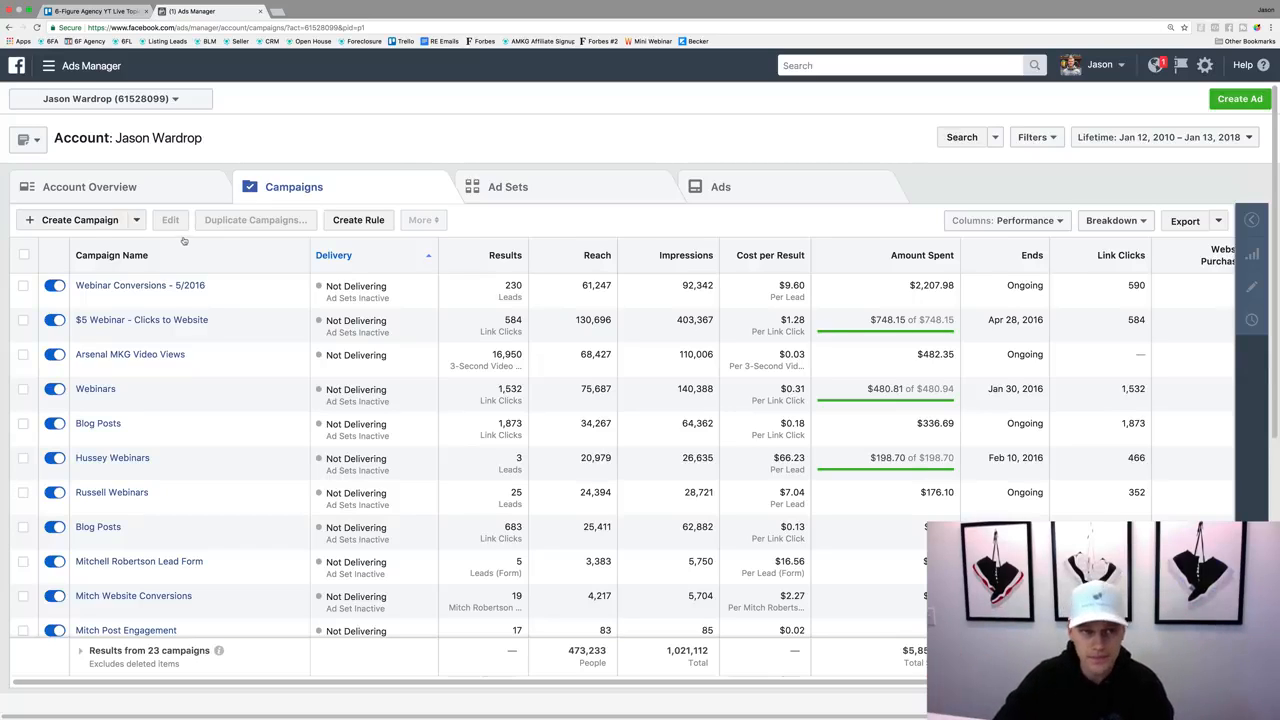
Create a new campaign, discarding the unfinished lead generation draft, and choose Traffic as the marketing objective
{"action": "left_click", "coordinate": [91, 222]}
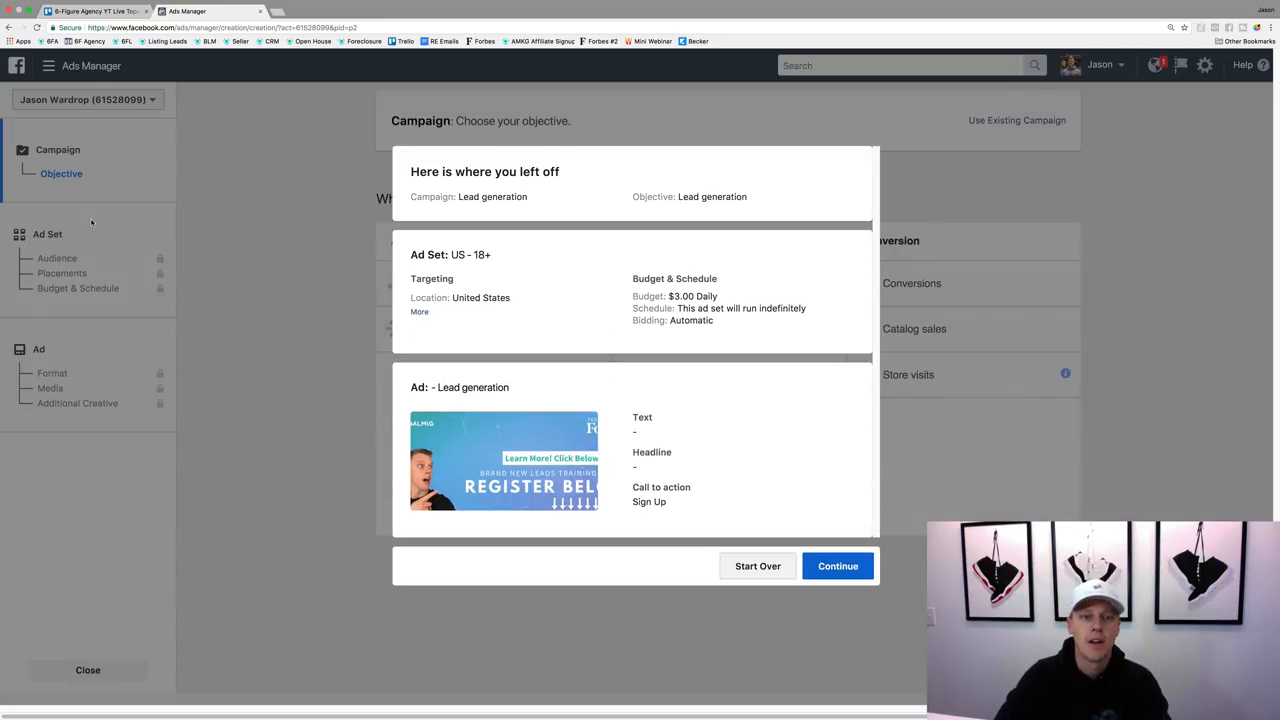
{"action": "left_click", "coordinate": [745, 565]}
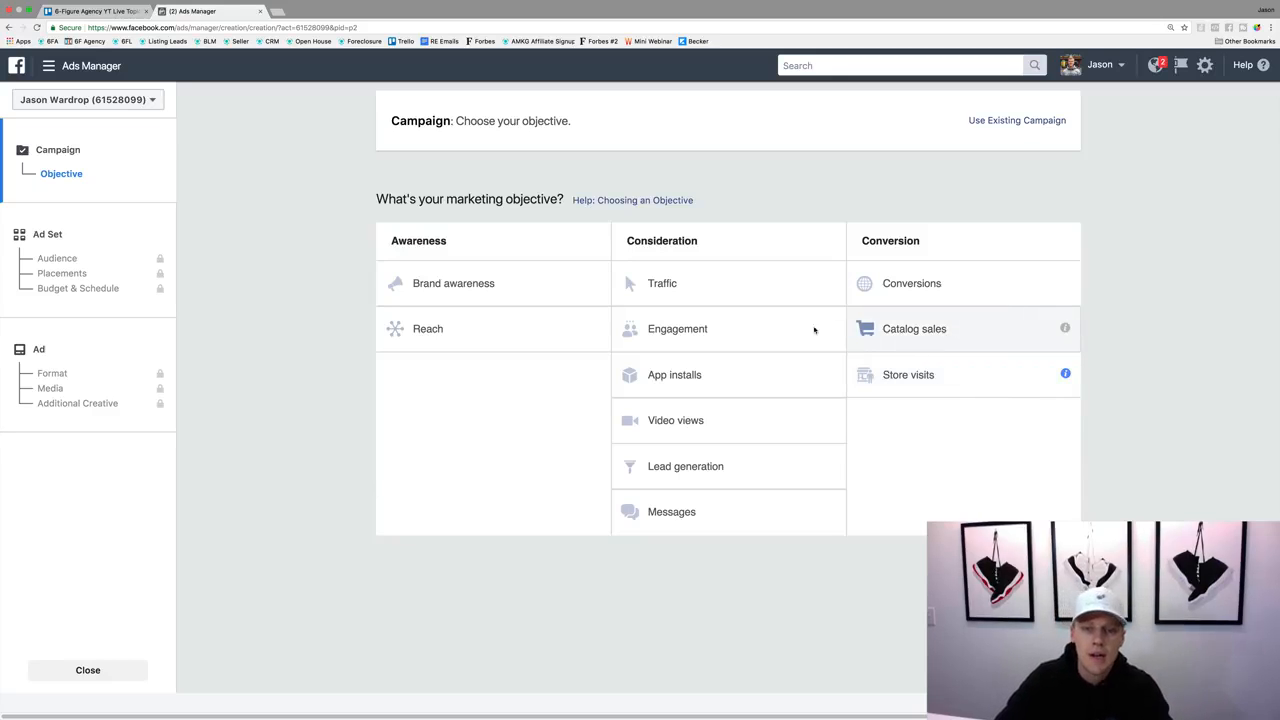
{"action": "left_click", "coordinate": [699, 283]}
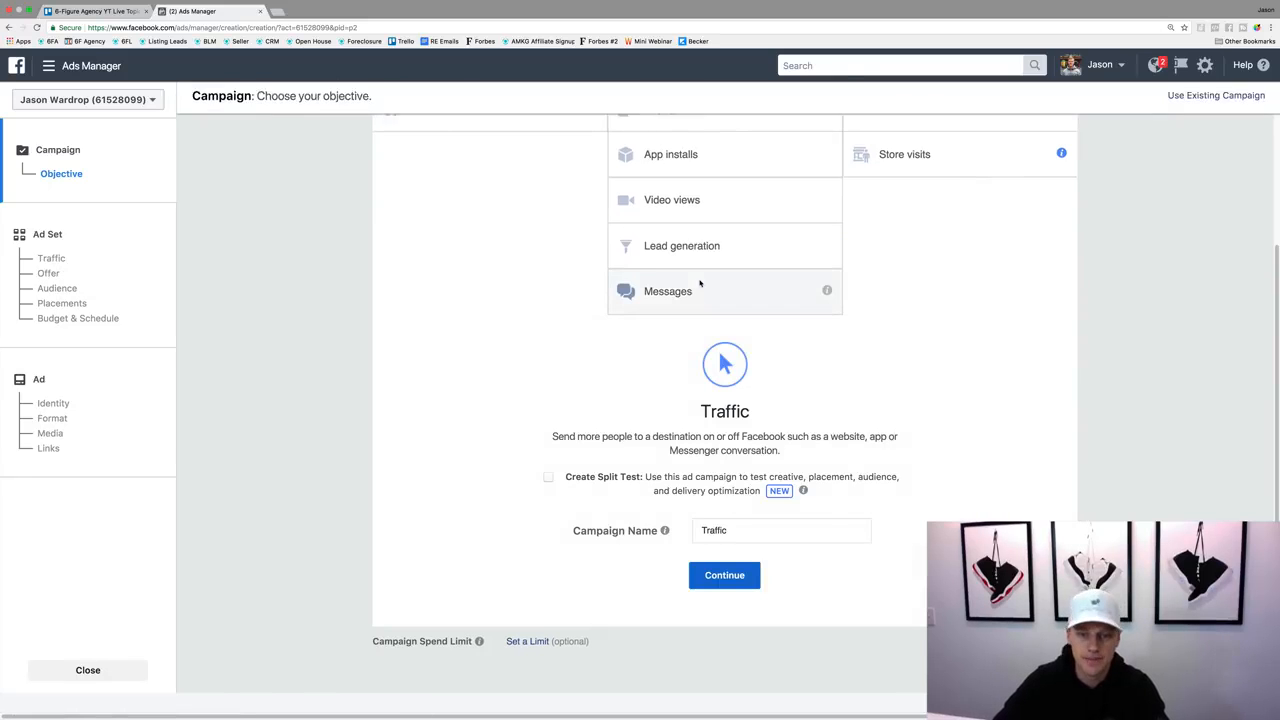
Name the campaign "Demo Traffic Campaign" and continue to its ad set
{"action": "double_click", "coordinate": [704, 530]}
{"action": "type", "text": "Demo "}
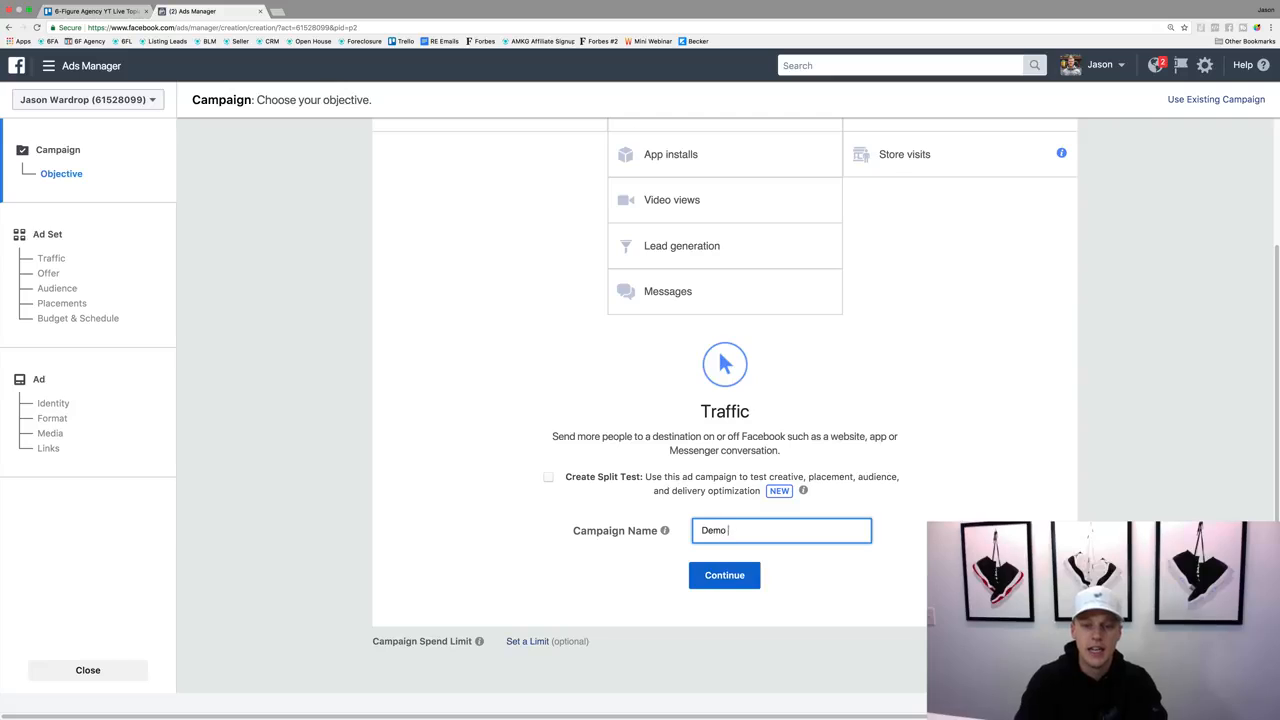
{"action": "type", "text": "Traffic Campai"}
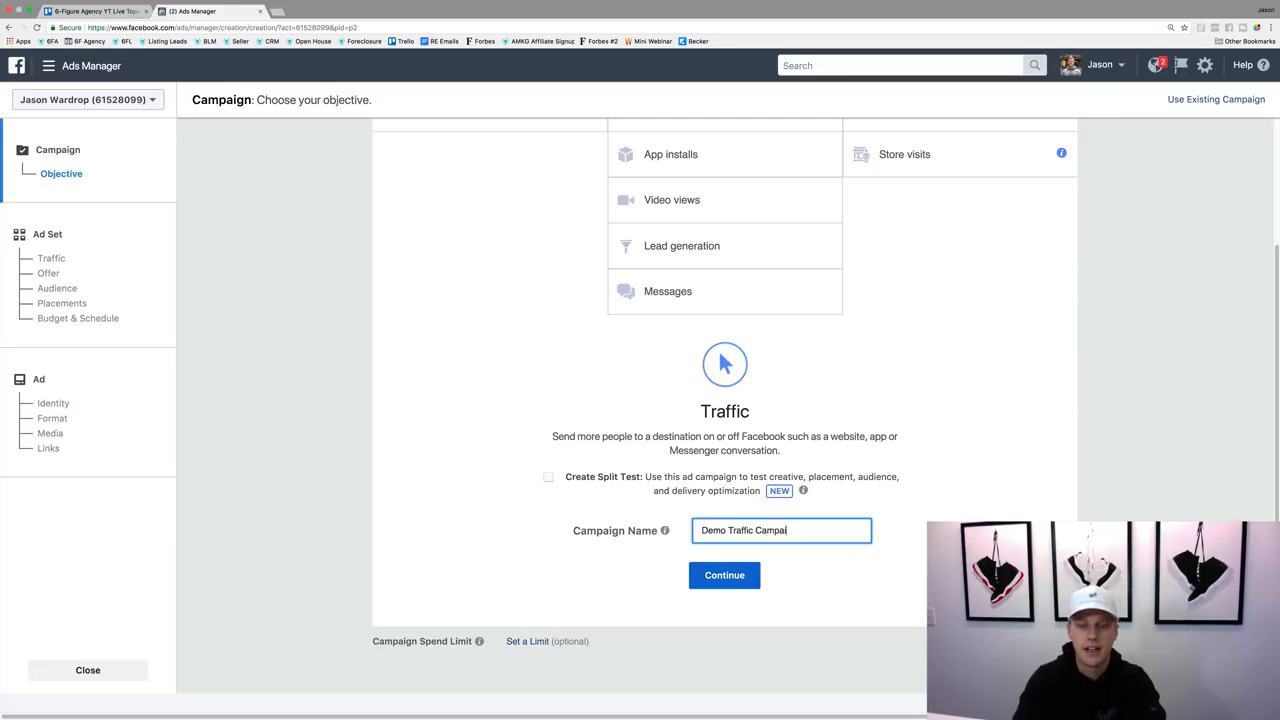
{"action": "type", "text": "gn"}
{"action": "left_click", "coordinate": [718, 576]}
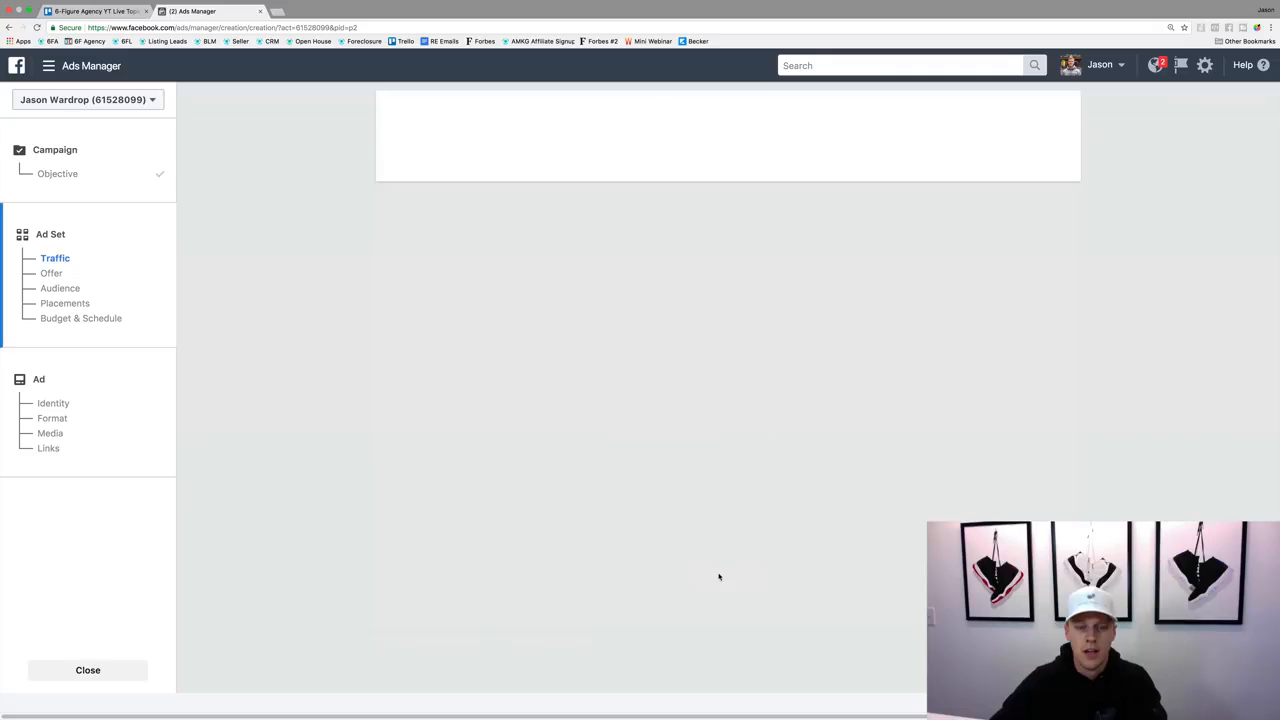
Look through the ad set's placements, budget and schedule settings, and return to the campaign objective and name
{"action": "scroll", "coordinate": [417, 599], "scroll_direction": "down", "scroll_amount": 8}
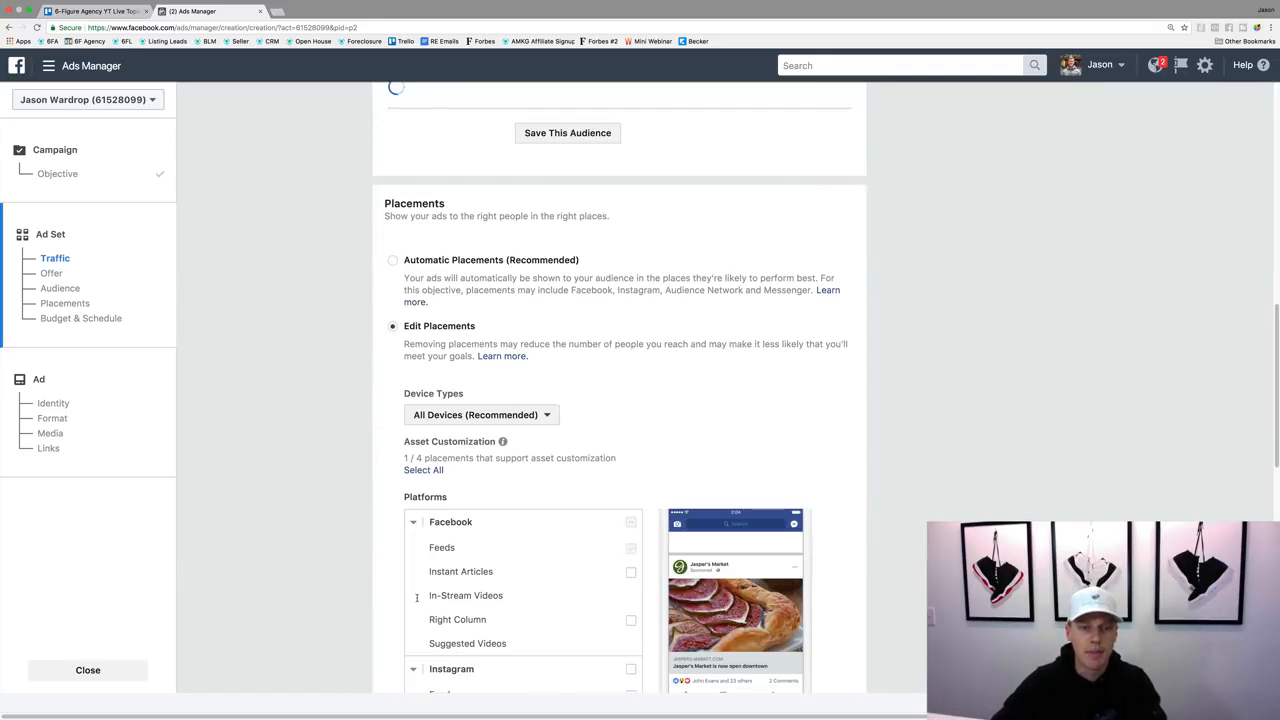
{"action": "scroll", "coordinate": [417, 599], "scroll_direction": "down", "scroll_amount": 10}
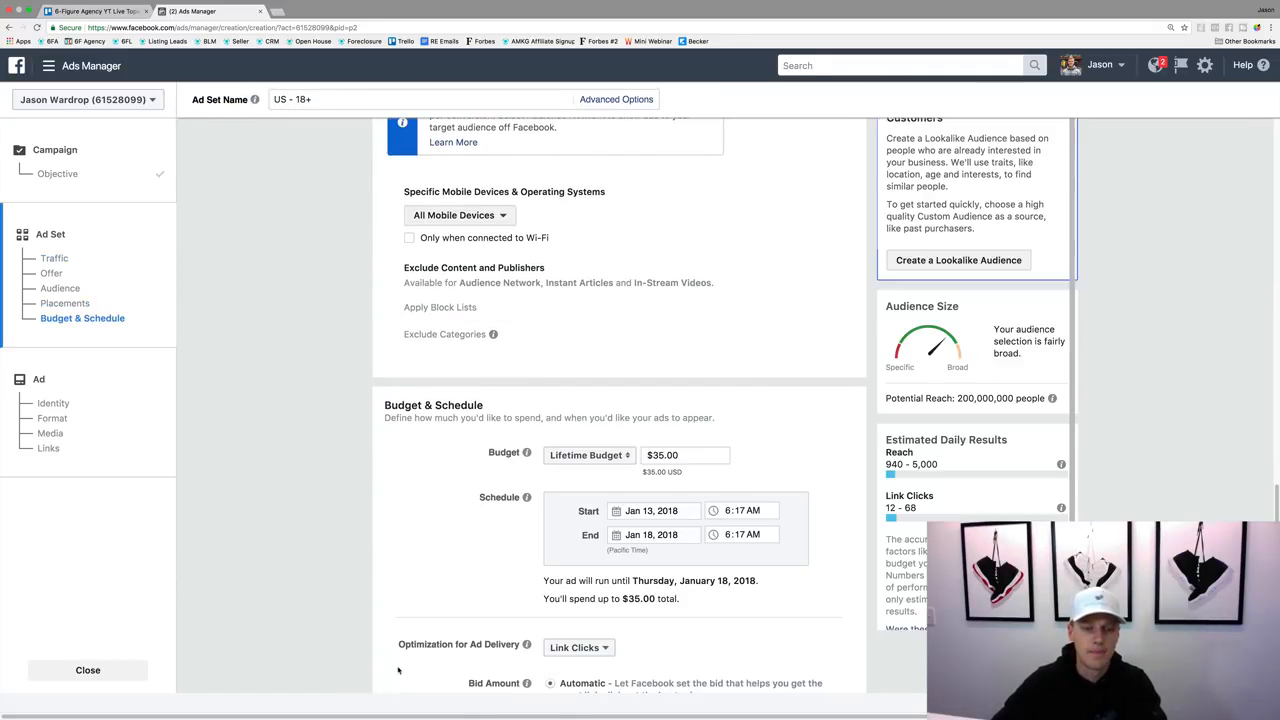
{"action": "scroll", "coordinate": [398, 671], "scroll_direction": "down", "scroll_amount": 3}
{"action": "left_click", "coordinate": [398, 671]}
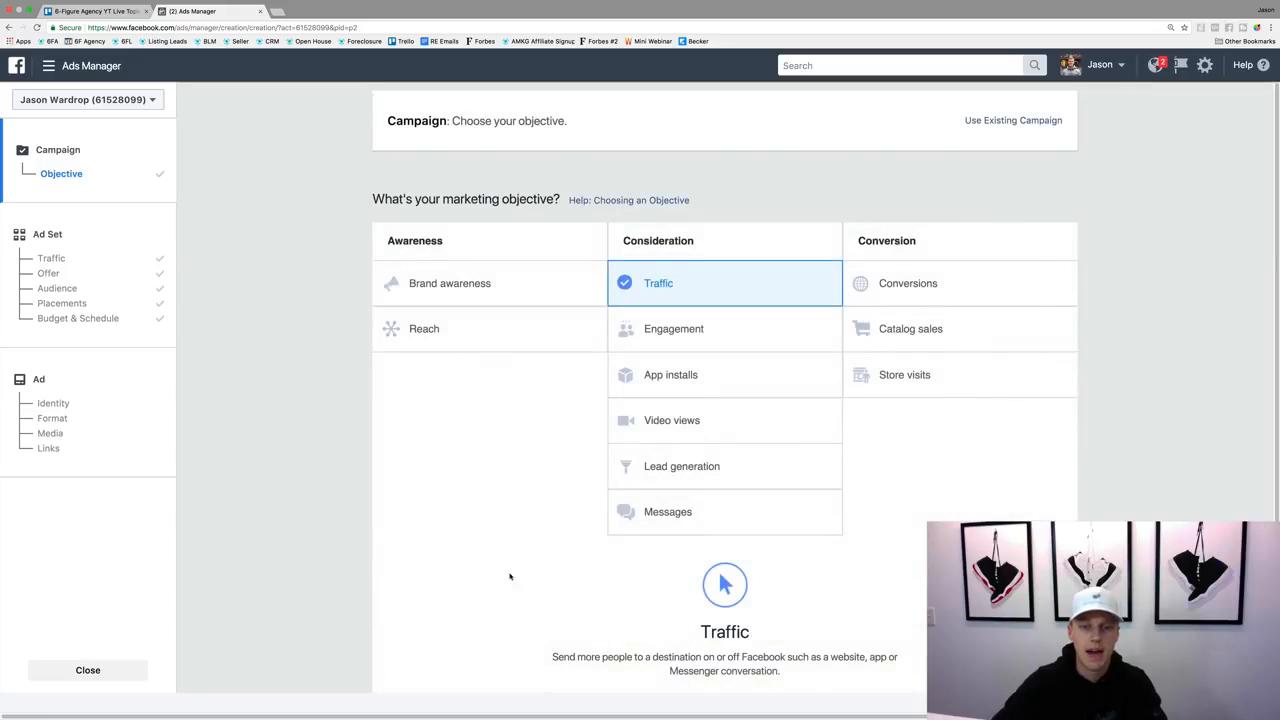
{"action": "scroll", "coordinate": [510, 576], "scroll_direction": "down", "scroll_amount": 3}
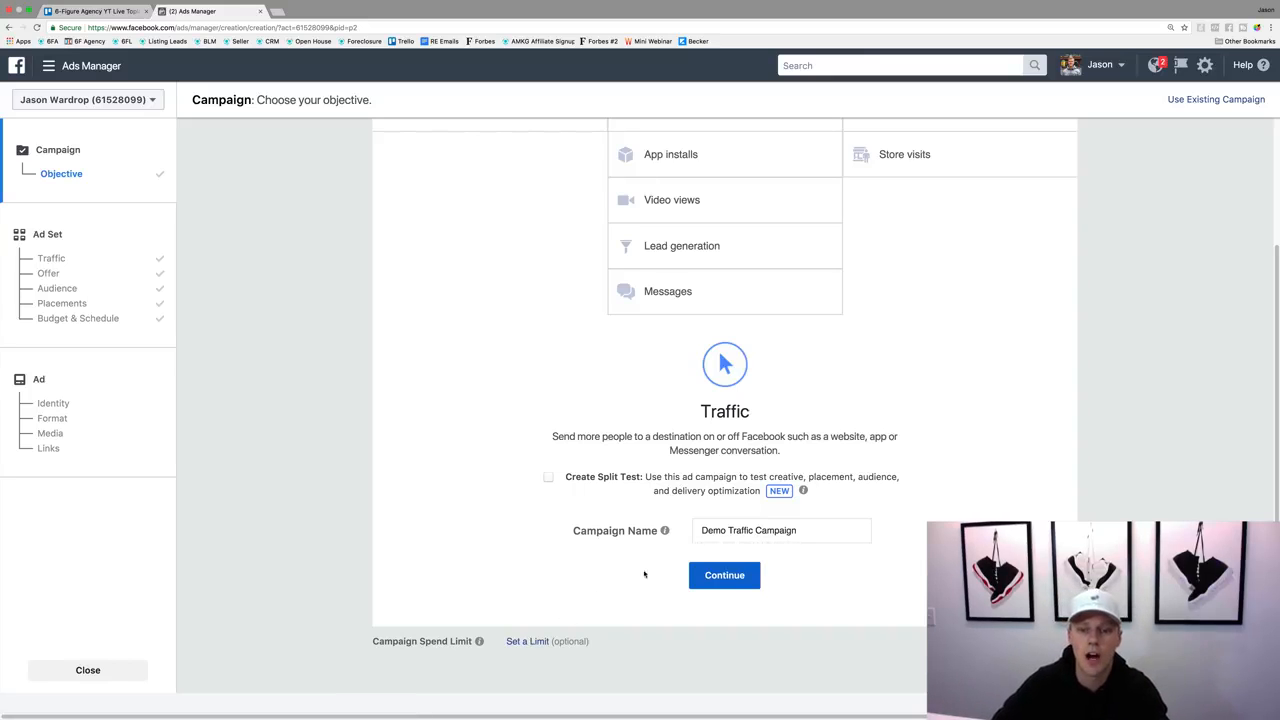
Continue to the ad set and name it "Demo Traffic Ad Set -"
{"action": "left_click", "coordinate": [725, 575]}
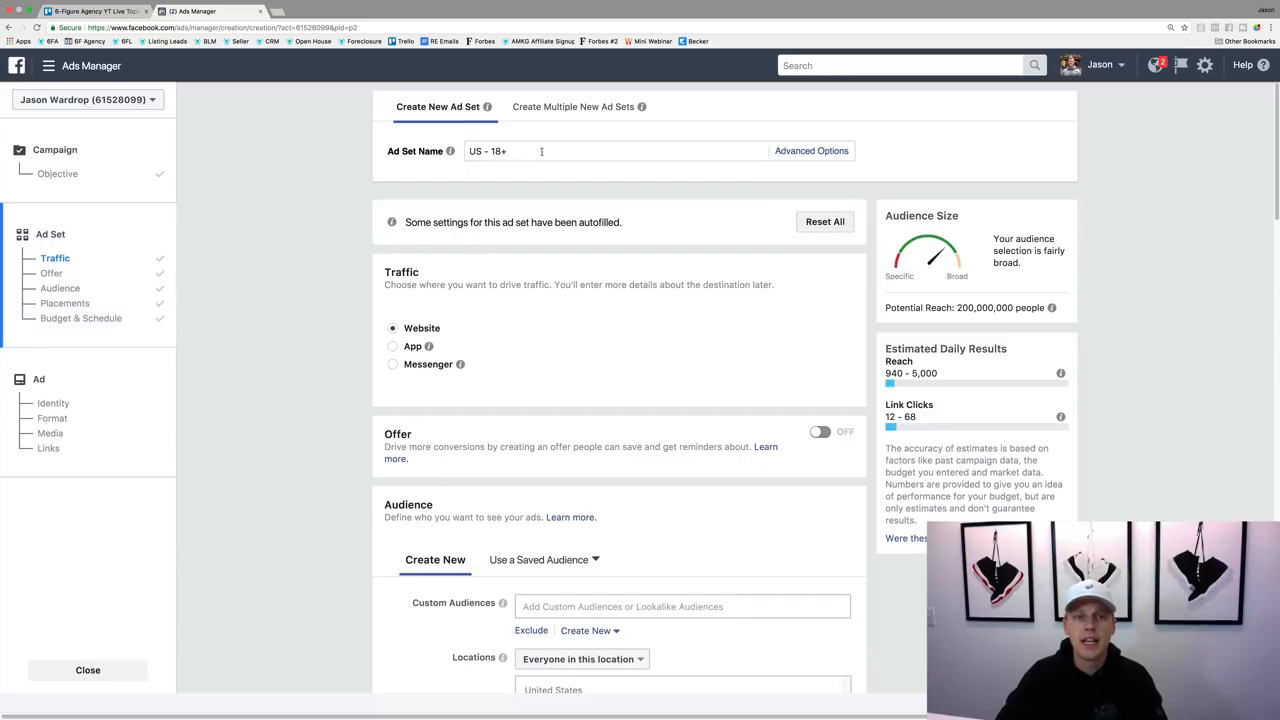
{"action": "left_click_drag", "start_coordinate": [541, 151], "coordinate": [475, 141]}
{"action": "type", "text": "Demo T"}
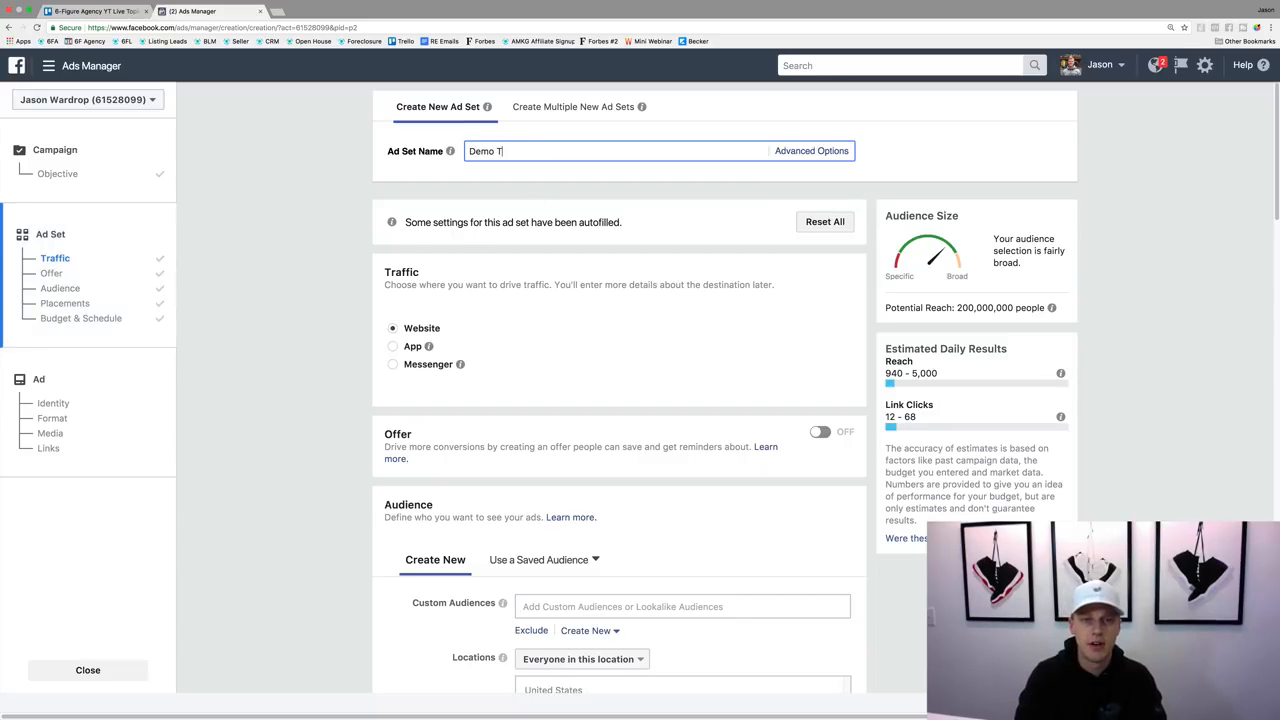
{"action": "type", "text": "raffic A"}
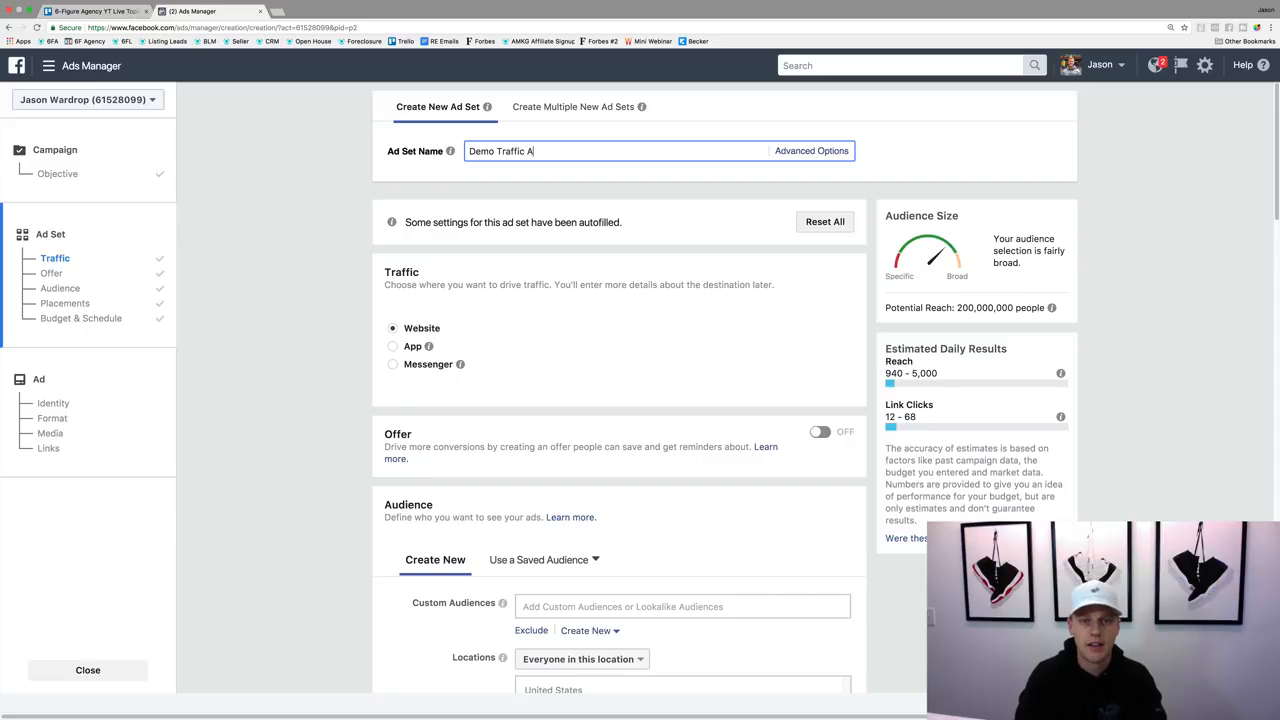
{"action": "type", "text": "d Set -"}
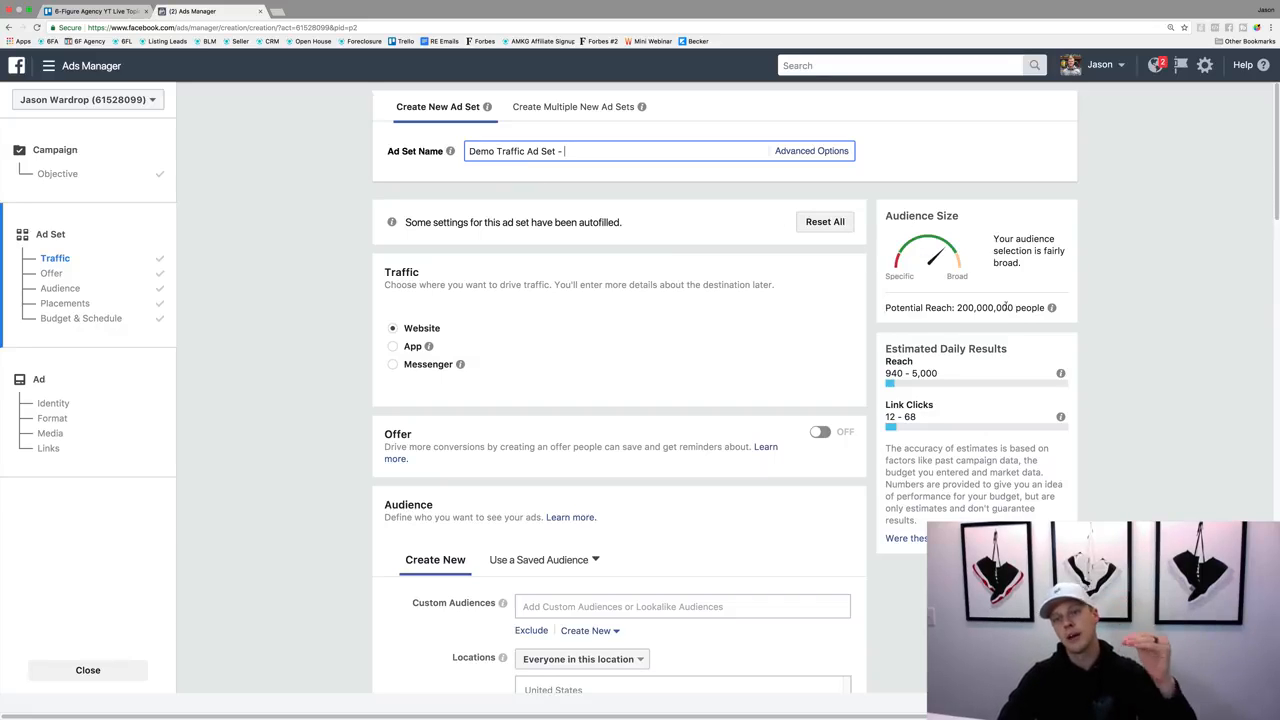
{"action": "left_click_drag", "start_coordinate": [958, 308], "coordinate": [1013, 303]}
{"action": "left_click", "coordinate": [1012, 303]}
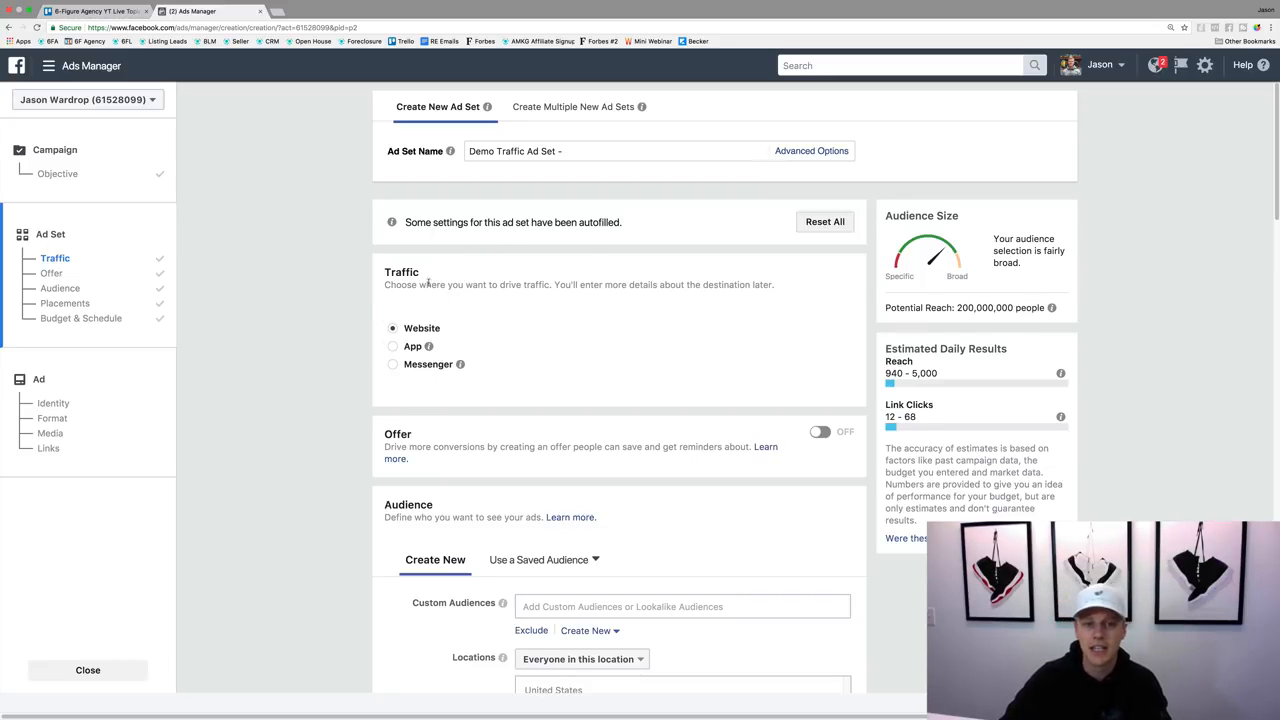
Replace the United States with the city of Orlando, Florida as the audience's target location
{"action": "scroll", "coordinate": [416, 364], "scroll_direction": "down", "scroll_amount": 2}
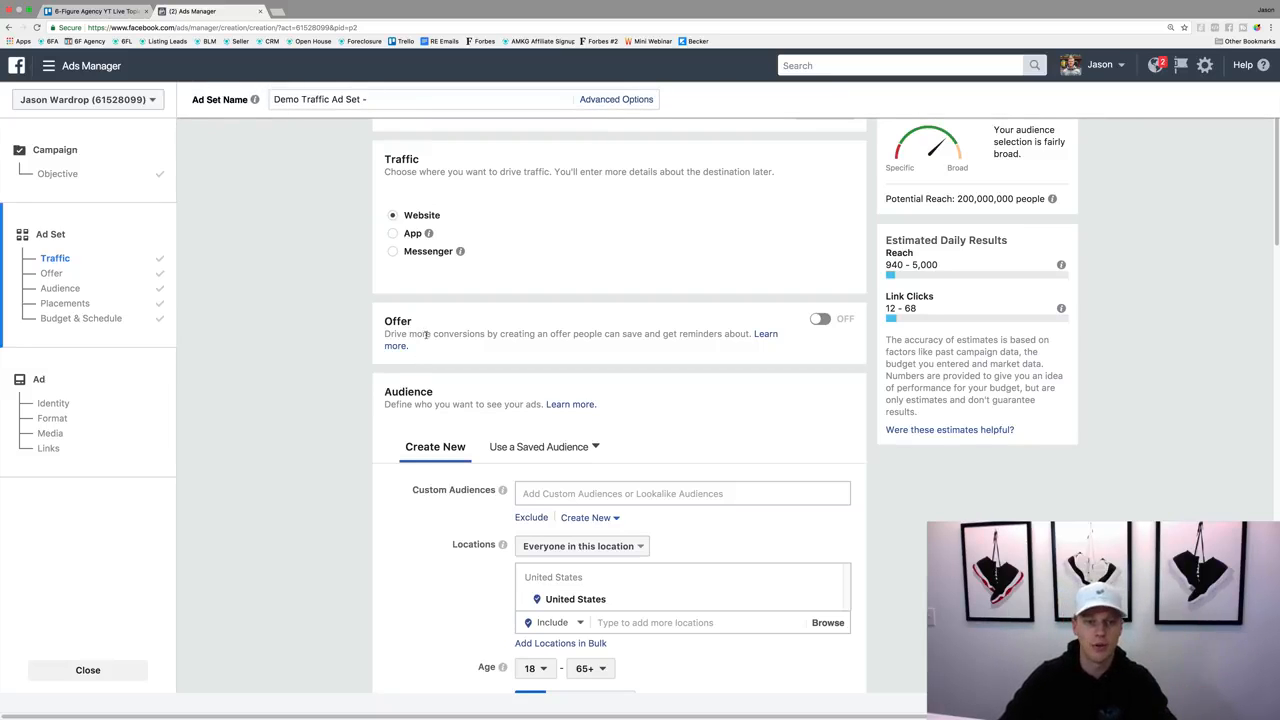
{"action": "scroll", "coordinate": [526, 383], "scroll_direction": "down", "scroll_amount": 3}
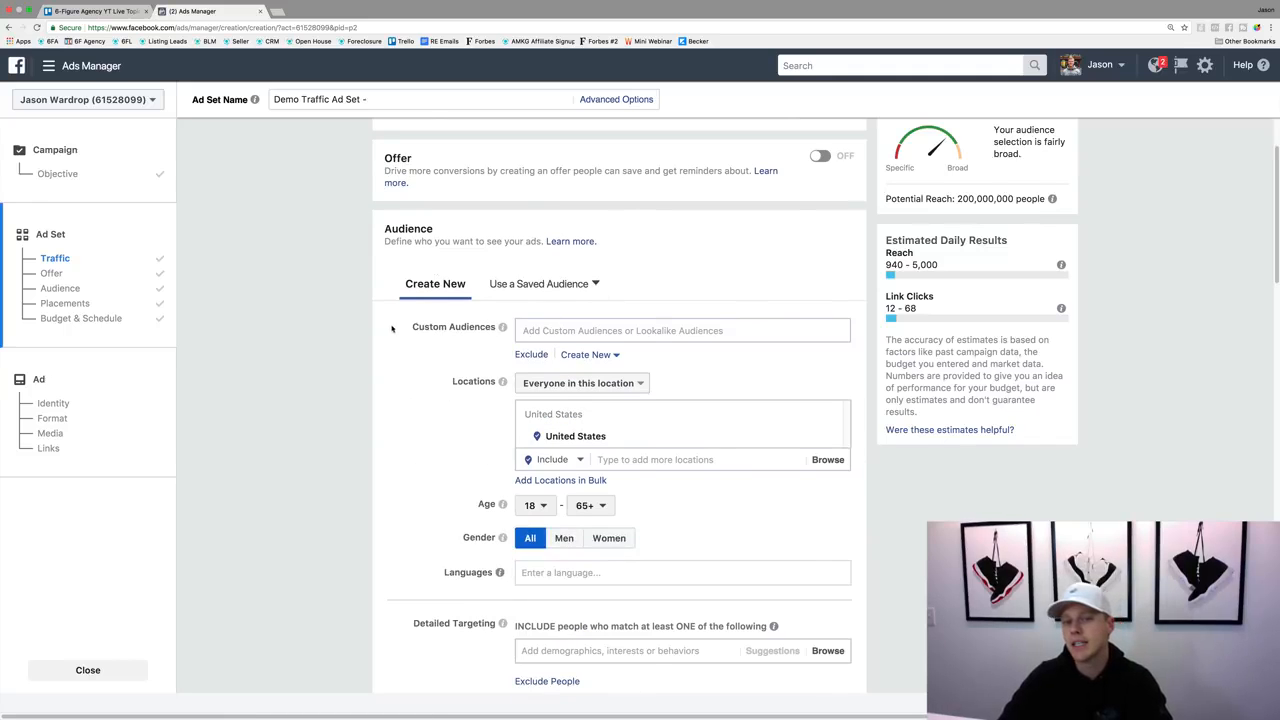
{"action": "left_click_drag", "start_coordinate": [412, 329], "coordinate": [496, 330]}
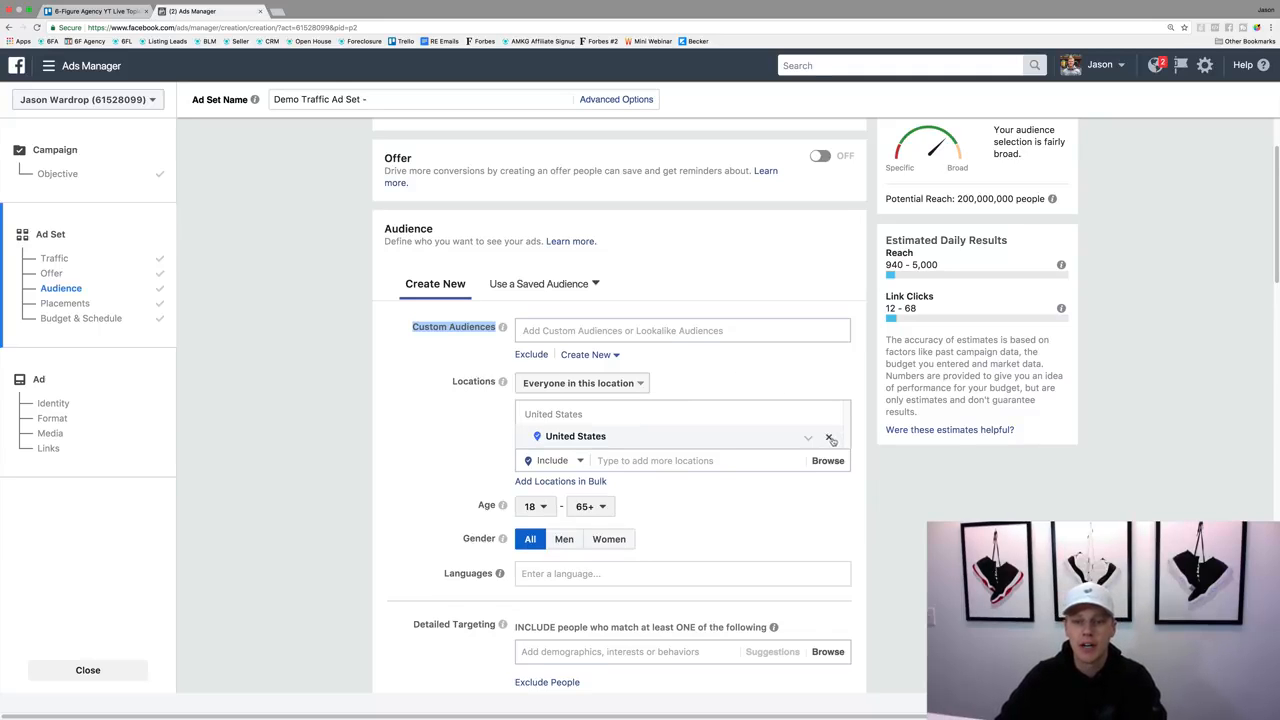
{"action": "left_click", "coordinate": [829, 439]}
{"action": "left_click", "coordinate": [627, 411]}
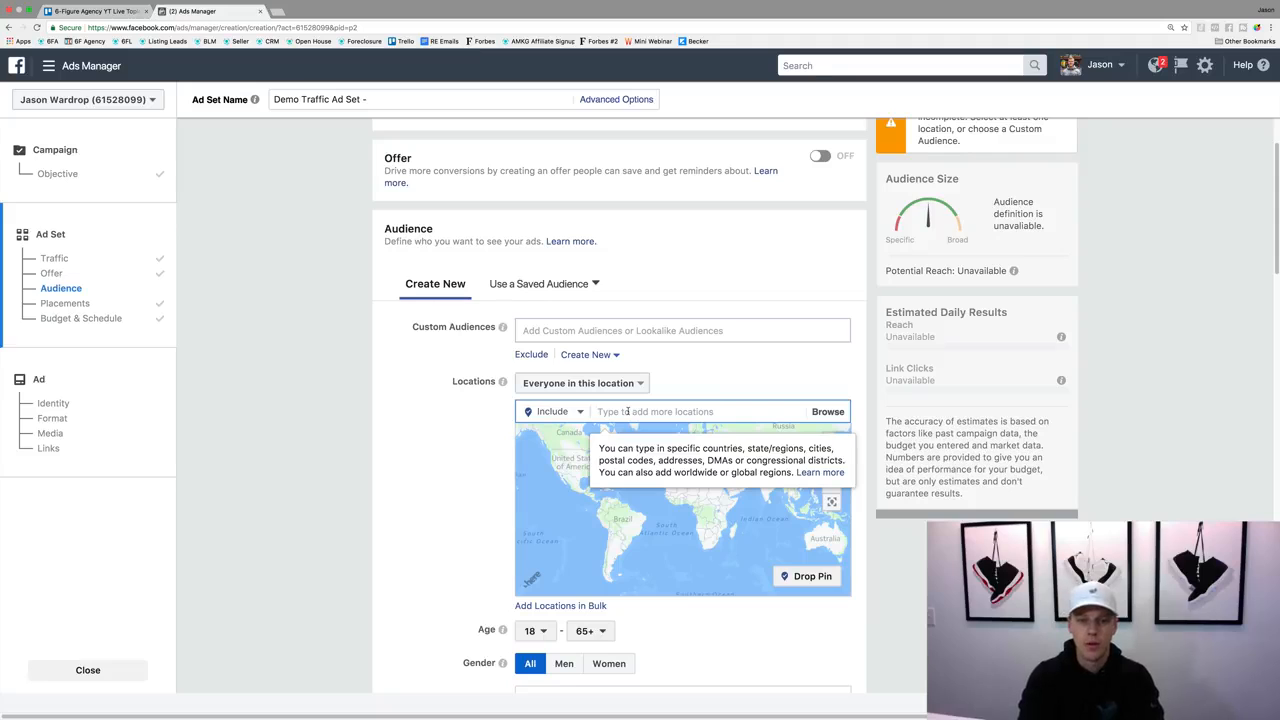
{"action": "type", "text": "Orlando Fl"}
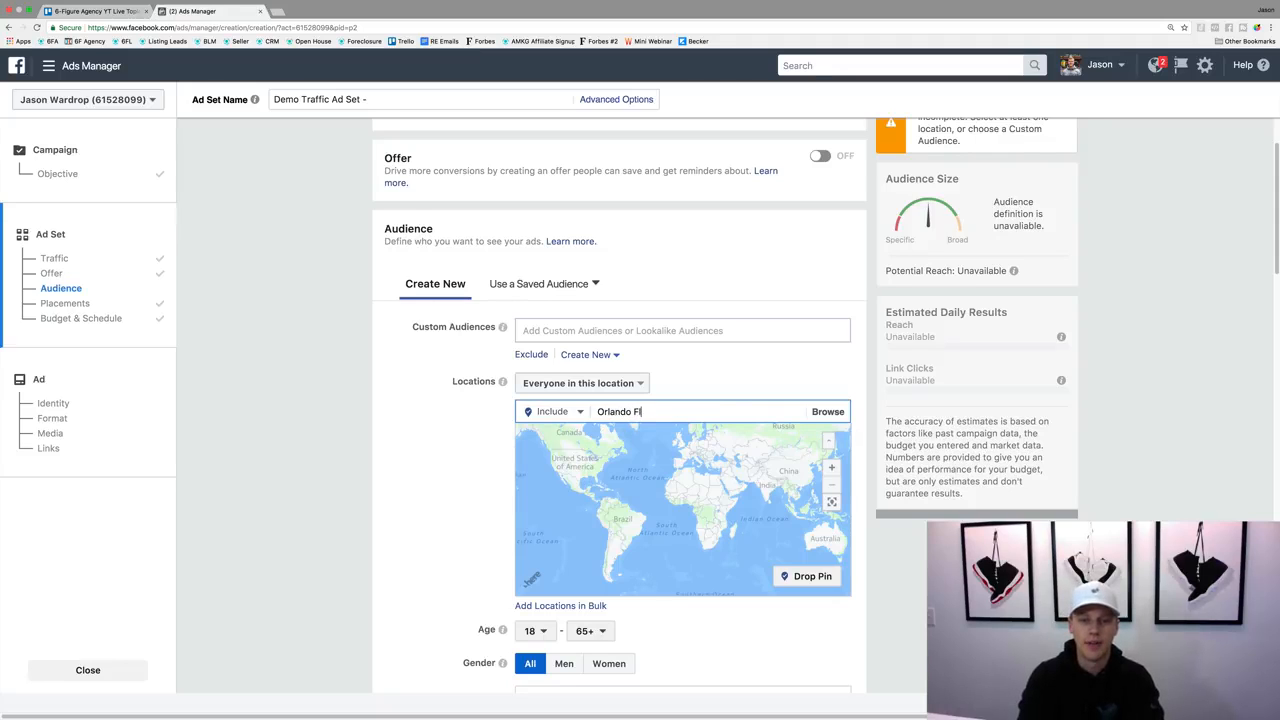
{"action": "type", "text": "orida"}
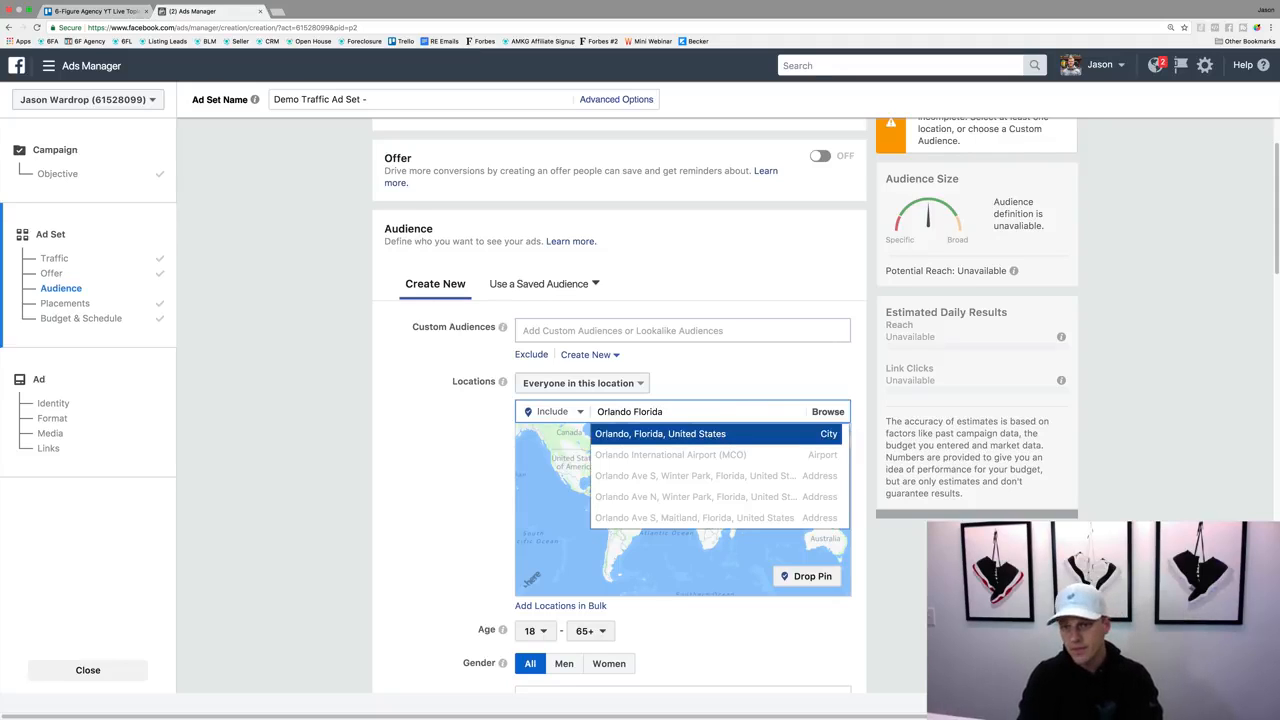
{"action": "key", "text": "Return"}
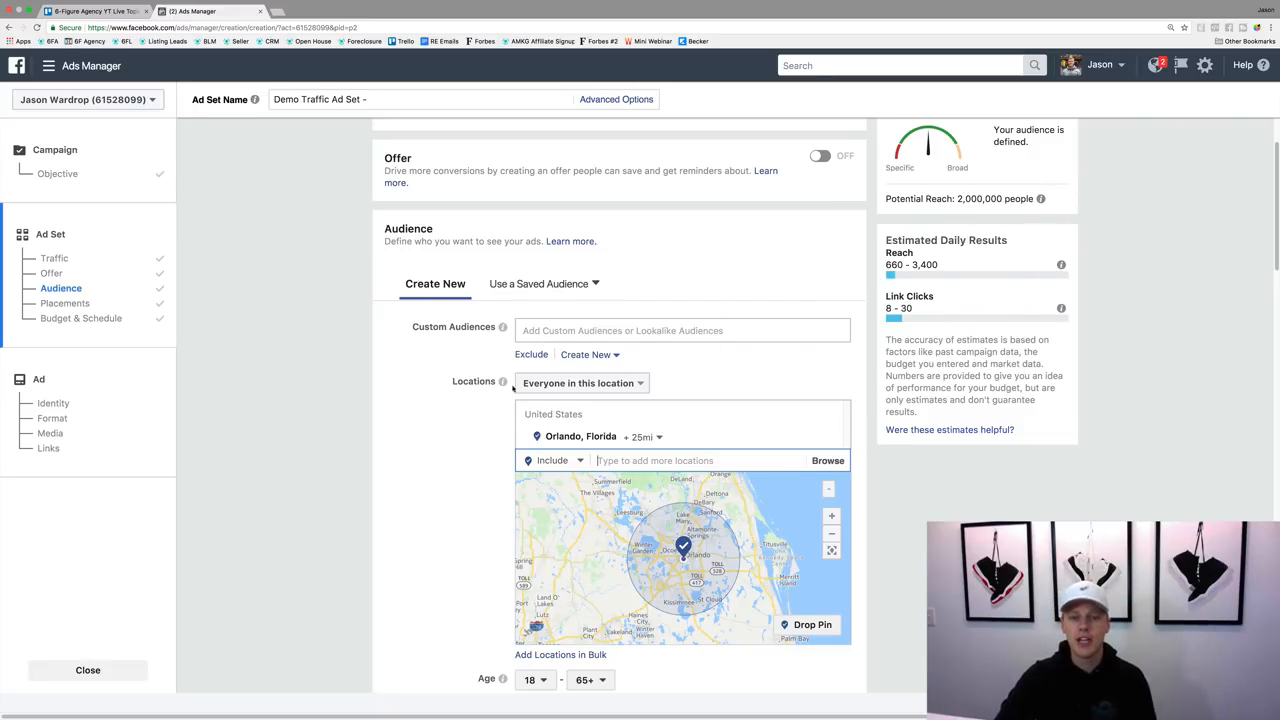
Restrict the location targeting to people who live in this location and check the potential reach
{"action": "left_click", "coordinate": [589, 384]}
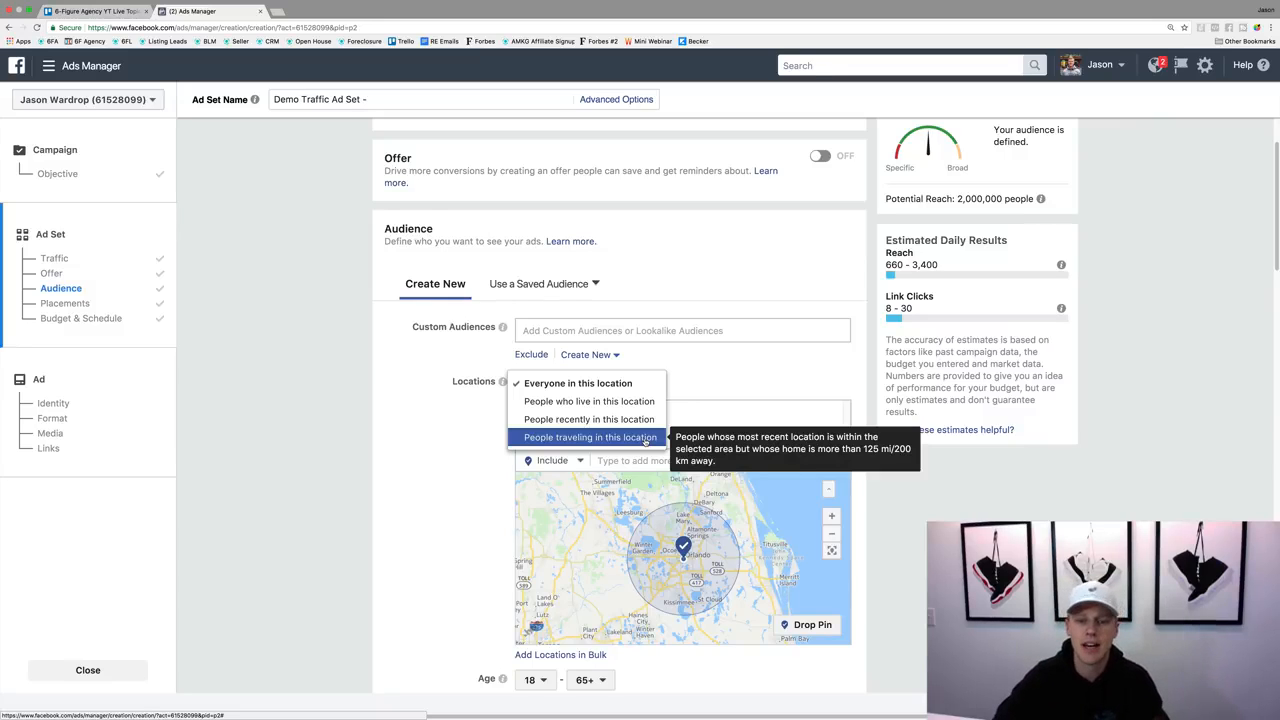
{"action": "left_click", "coordinate": [640, 403]}
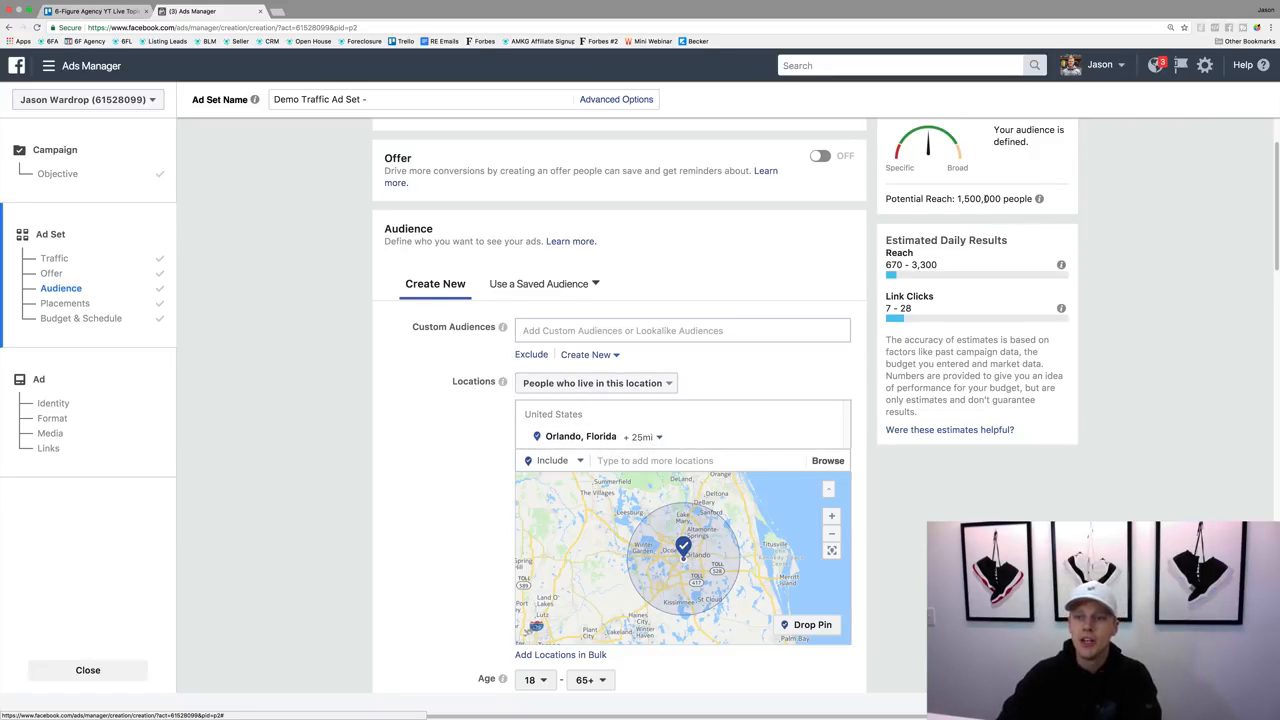
{"action": "left_click_drag", "start_coordinate": [958, 199], "coordinate": [1006, 199]}
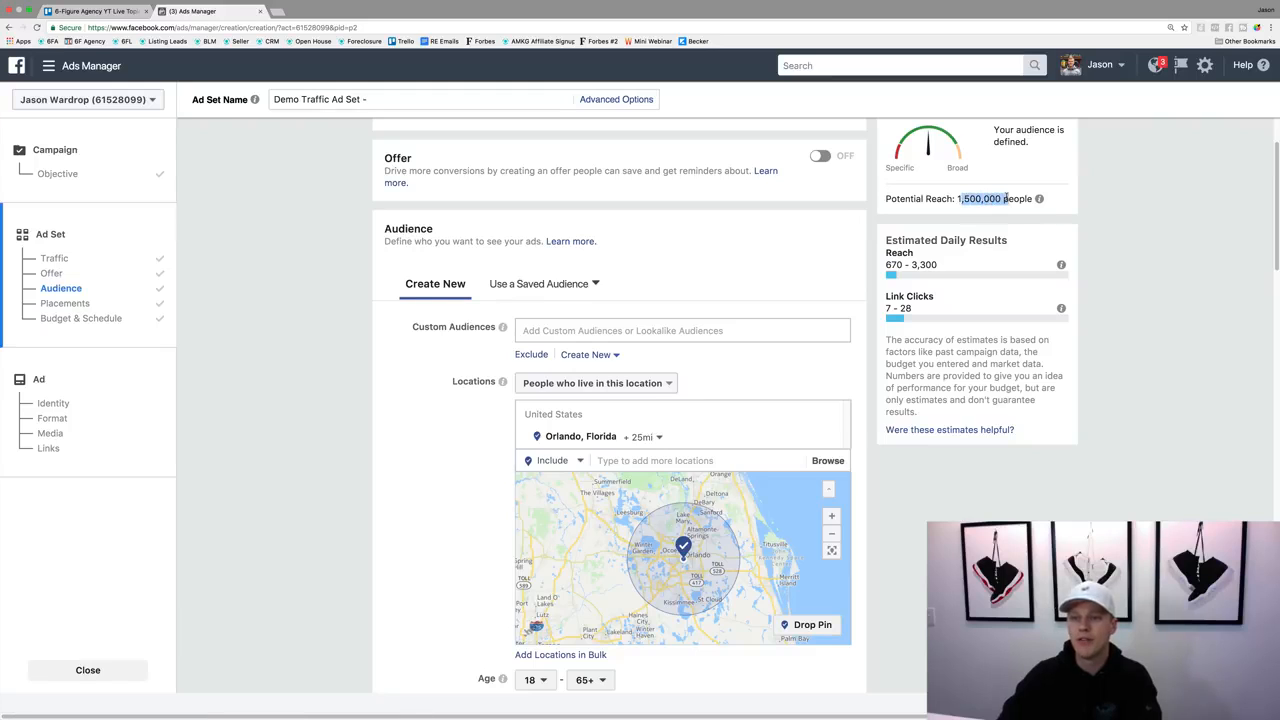
{"action": "left_click", "coordinate": [1005, 199]}
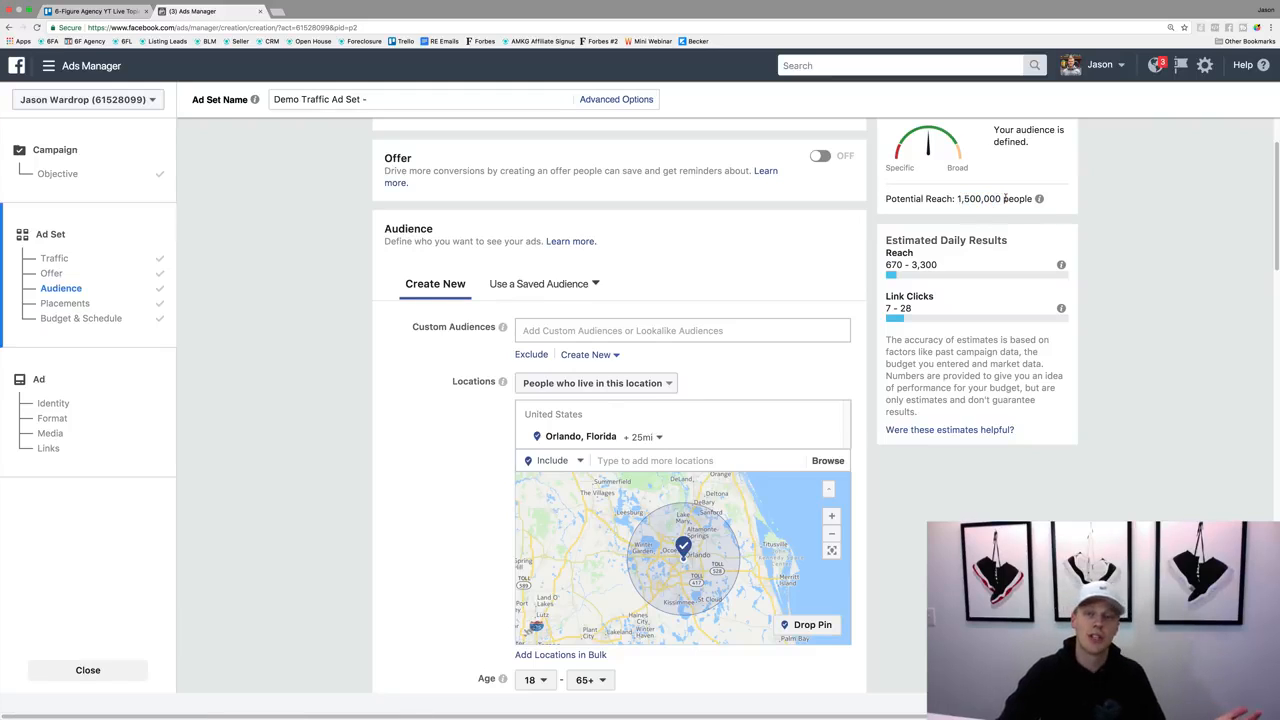
Try targeting Orlando as the current city only, and switch back to cities within a radius
{"action": "left_click", "coordinate": [645, 437]}
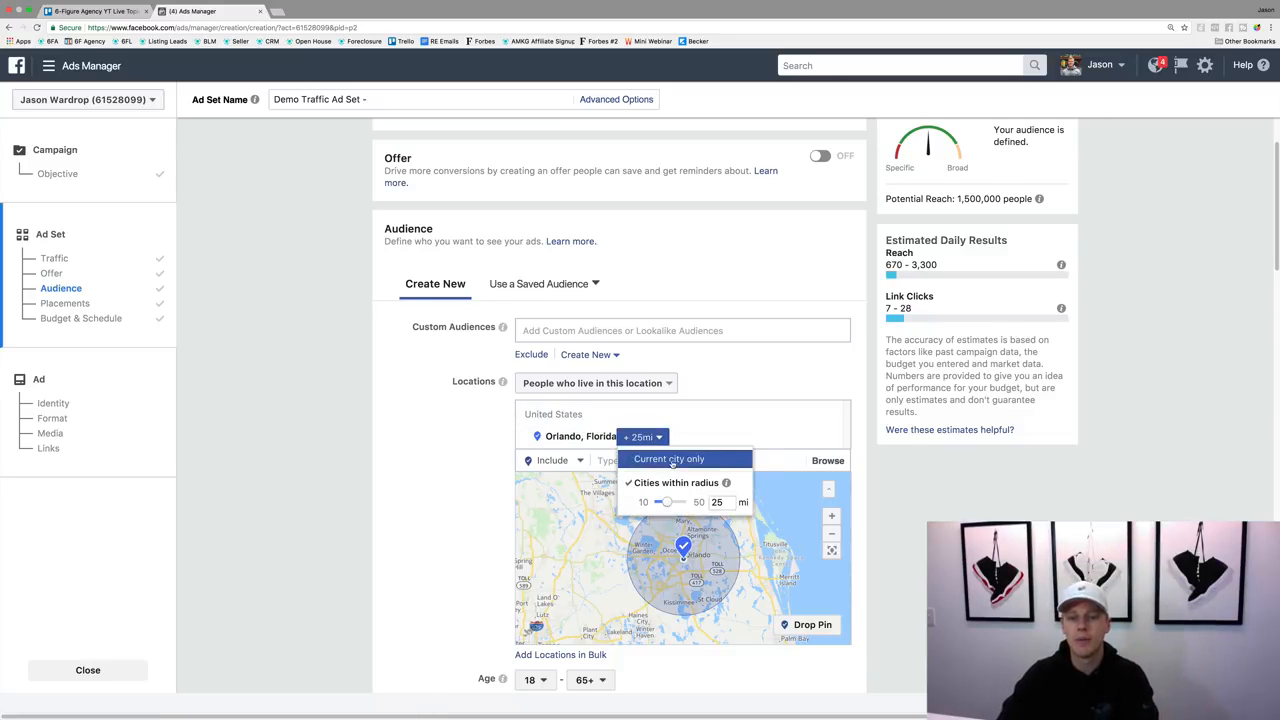
{"action": "left_click", "coordinate": [671, 461]}
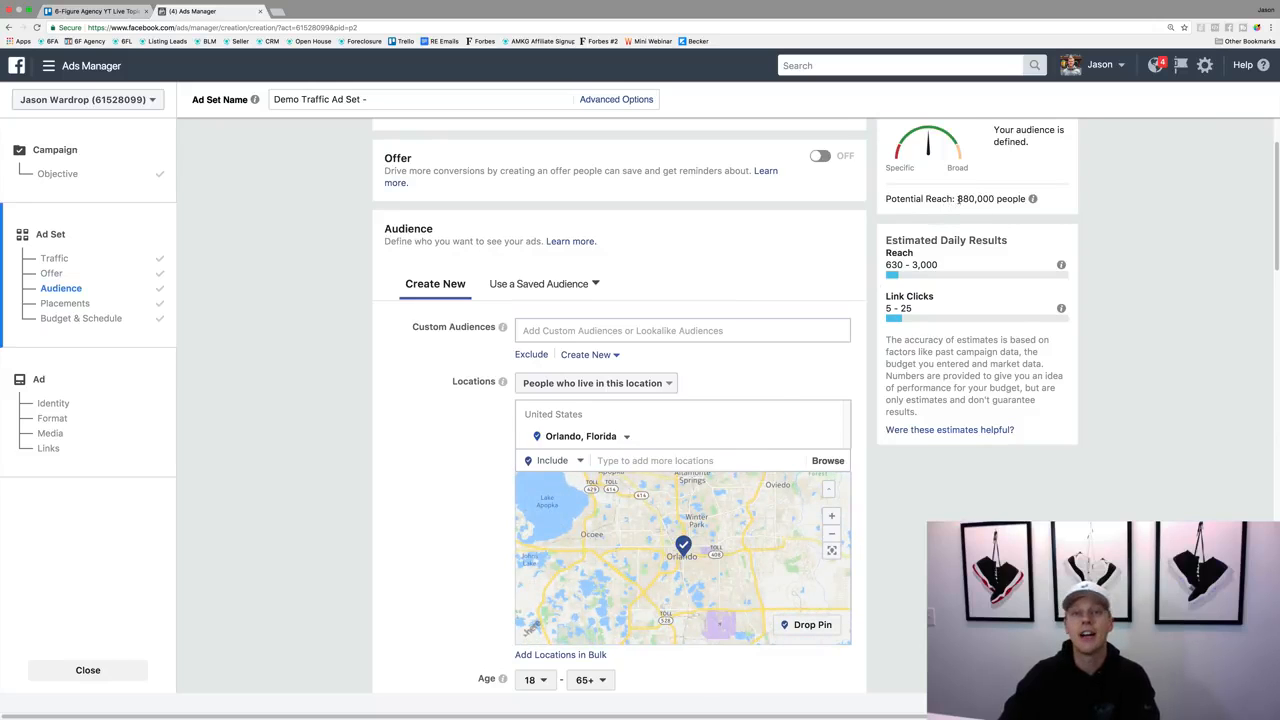
{"action": "left_click", "coordinate": [627, 440]}
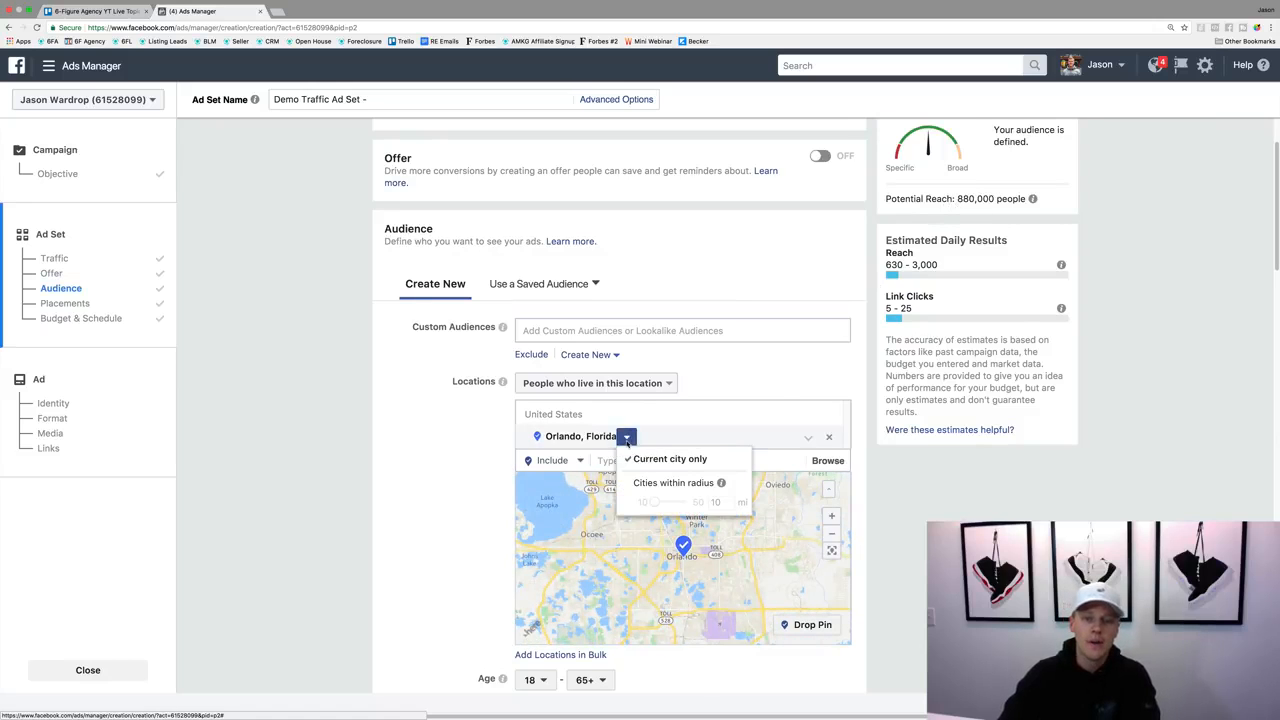
{"action": "left_click", "coordinate": [653, 482]}
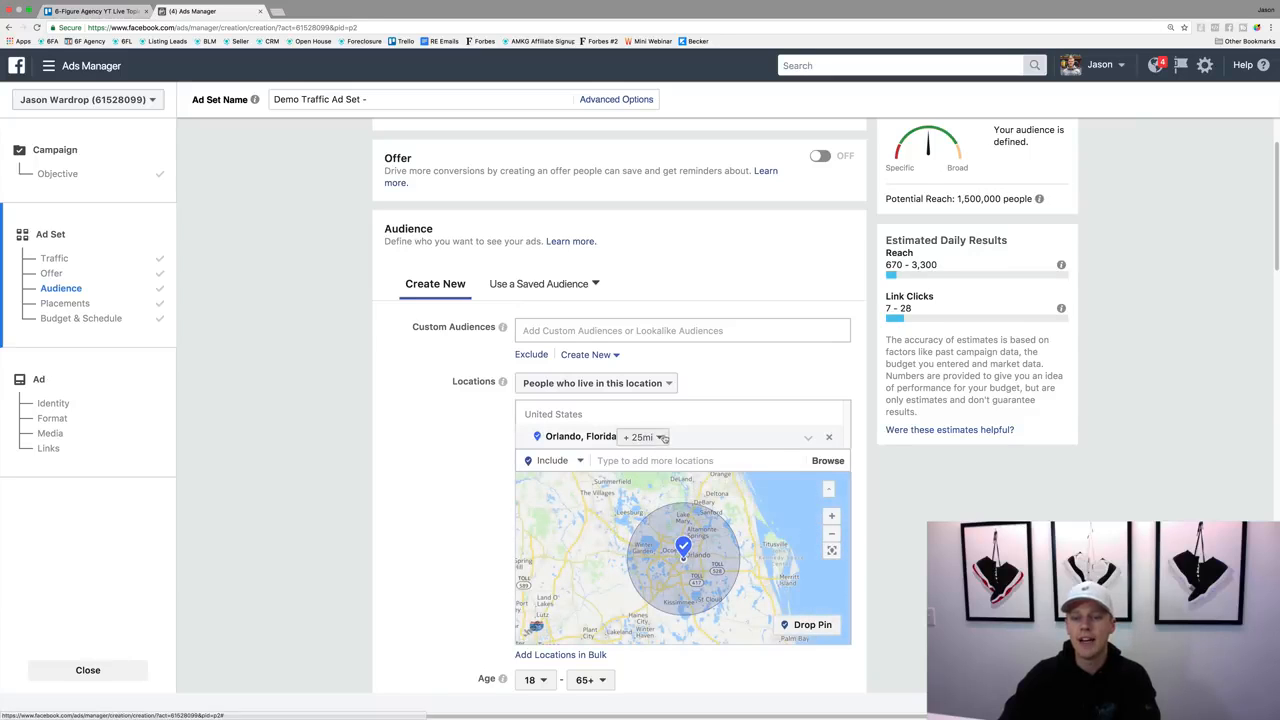
Reduce the targeting radius around Orlando, Florida to 10 miles
{"action": "left_click", "coordinate": [643, 437]}
{"action": "mouse_move", "coordinate": [668, 502]}
{"action": "left_mouse_down"}
{"action": "mouse_move", "coordinate": [686, 502]}
{"action": "mouse_move", "coordinate": [644, 502]}
{"action": "left_mouse_up"}
{"action": "left_click", "coordinate": [662, 485]}
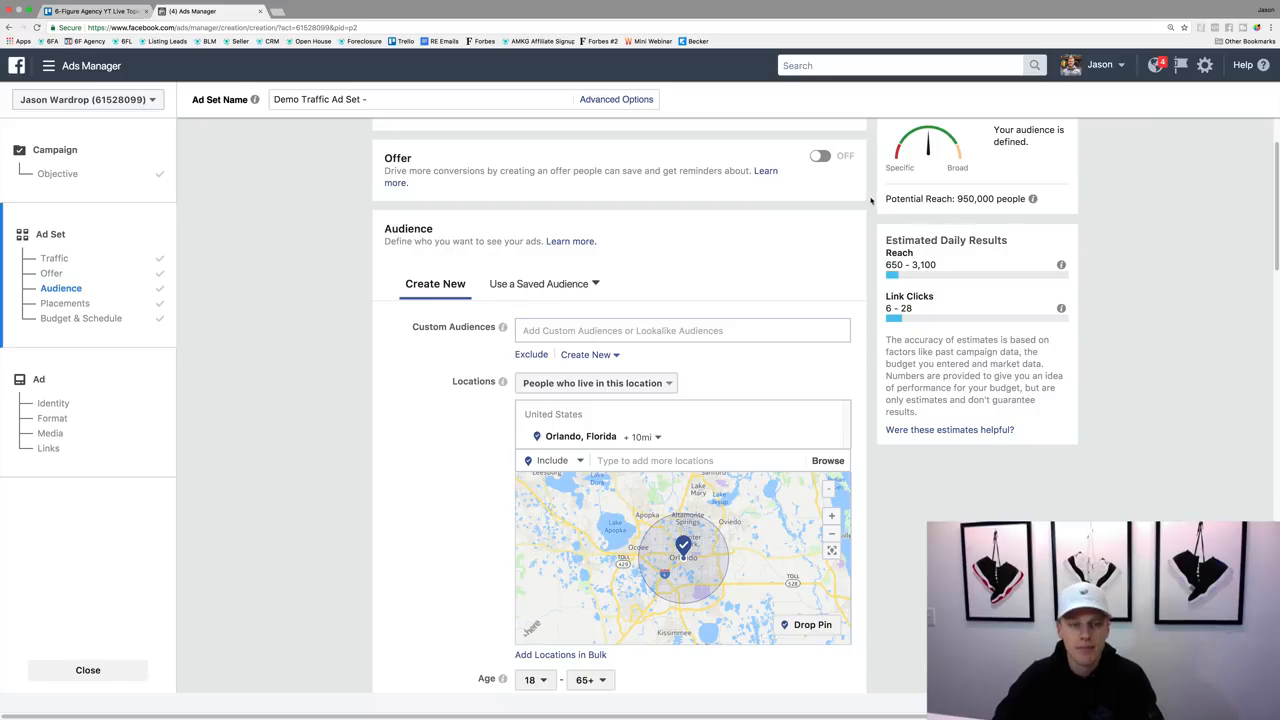
Set the audience's minimum age to 26
{"action": "scroll", "coordinate": [437, 390], "scroll_direction": "down", "scroll_amount": 2}
{"action": "scroll", "coordinate": [437, 390], "scroll_direction": "down", "scroll_amount": 5}
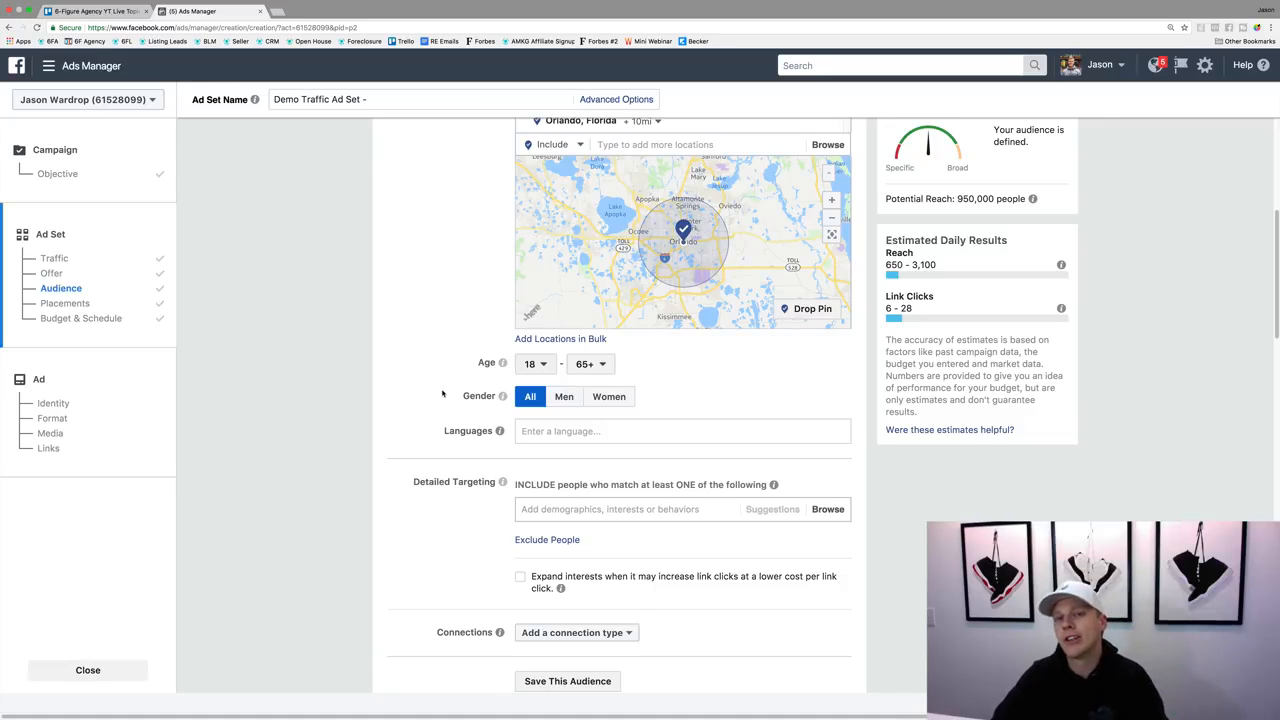
{"action": "left_click", "coordinate": [531, 366]}
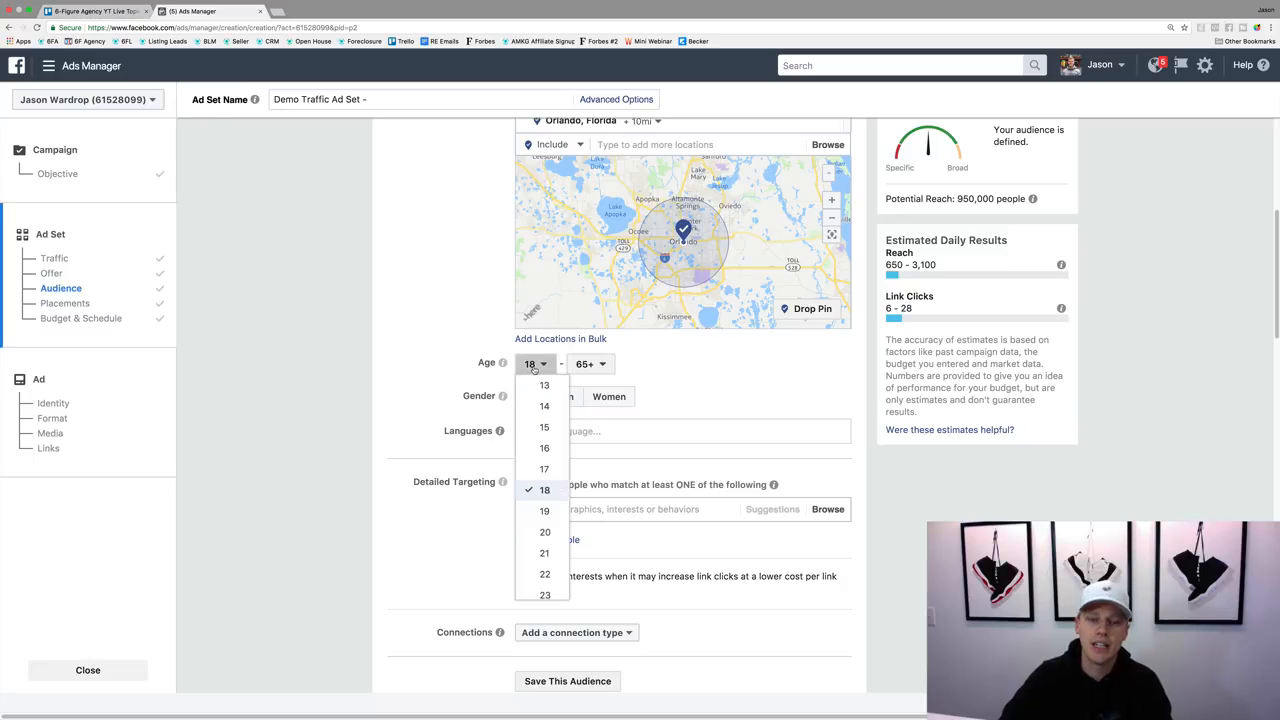
{"action": "scroll", "coordinate": [525, 480], "scroll_direction": "down", "scroll_amount": 1}
{"action": "scroll", "coordinate": [530, 495], "scroll_direction": "down", "scroll_amount": 2}
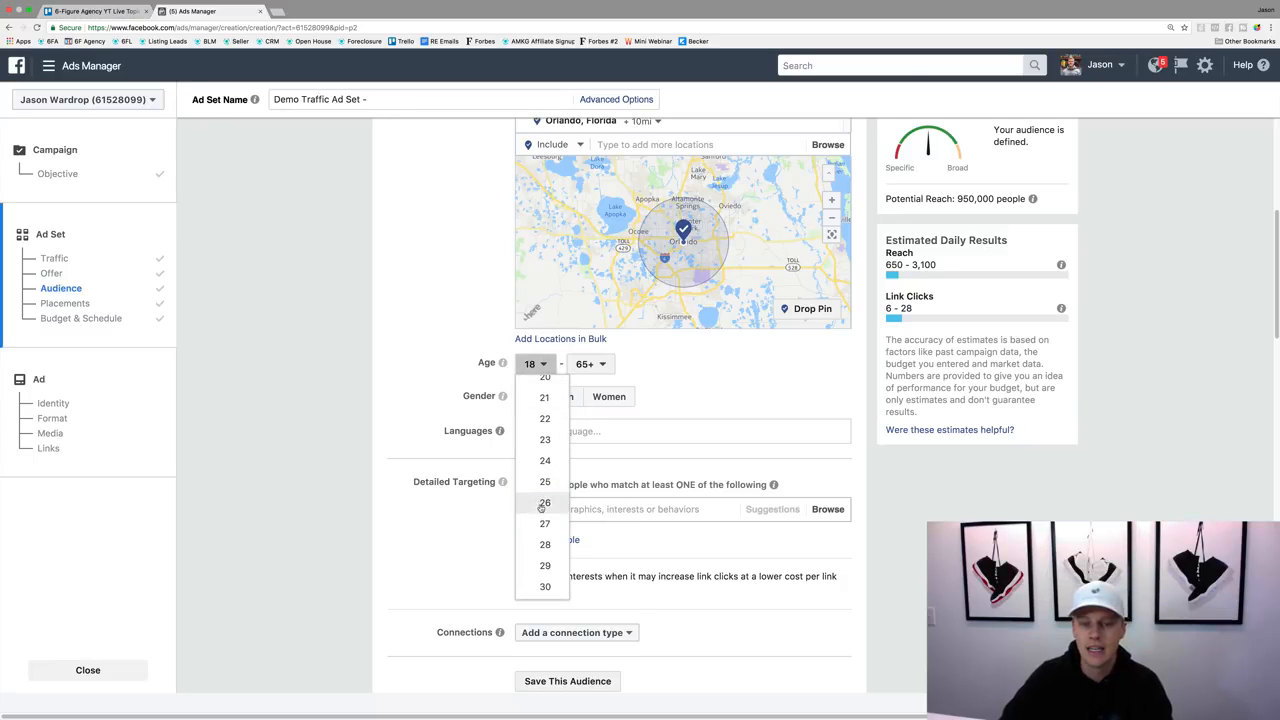
{"action": "left_click", "coordinate": [541, 505]}
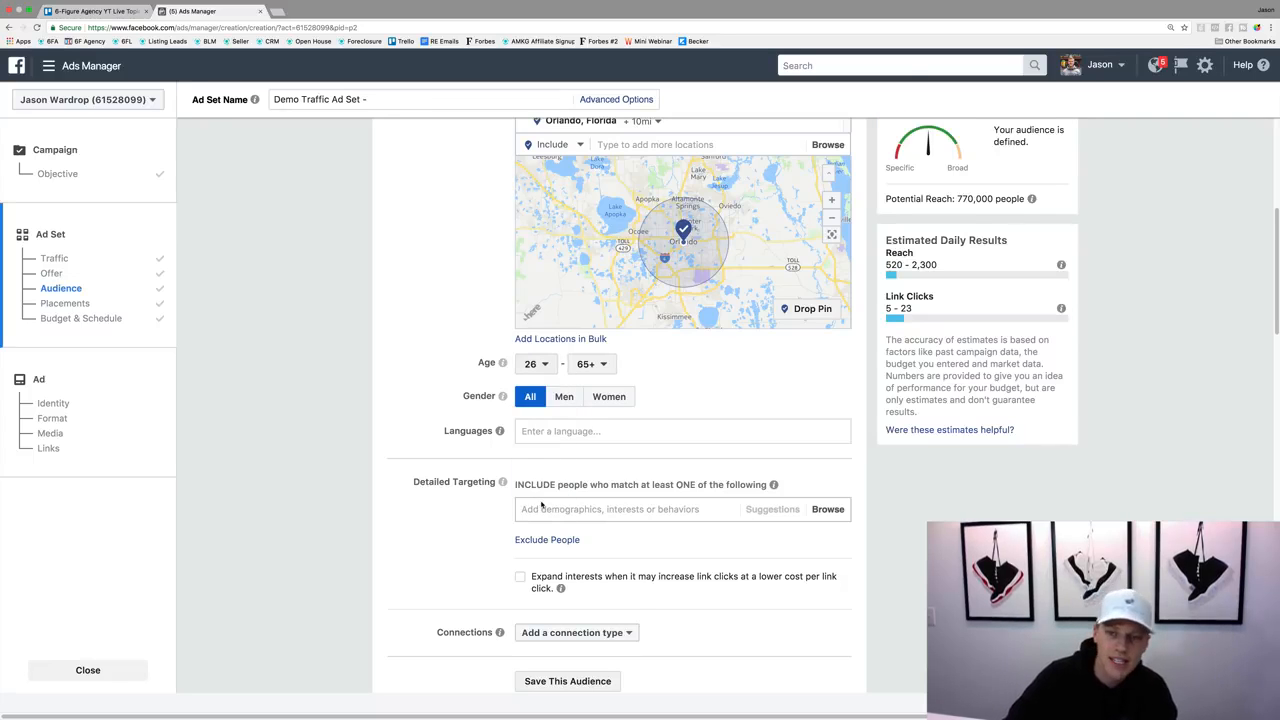
Check the potential reach, try English (All) as the audience language, and remove it again
{"action": "left_click_drag", "start_coordinate": [957, 198], "coordinate": [976, 198]}
{"action": "left_click", "coordinate": [976, 199]}
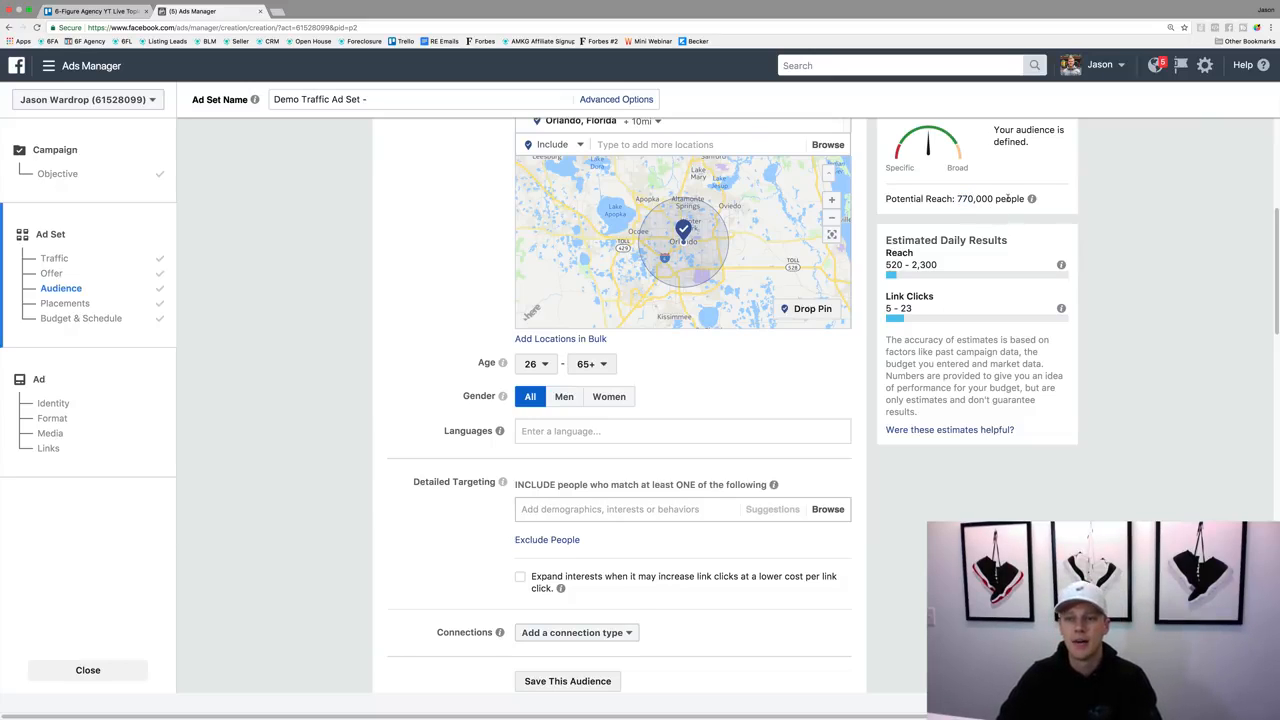
{"action": "left_click", "coordinate": [565, 429]}
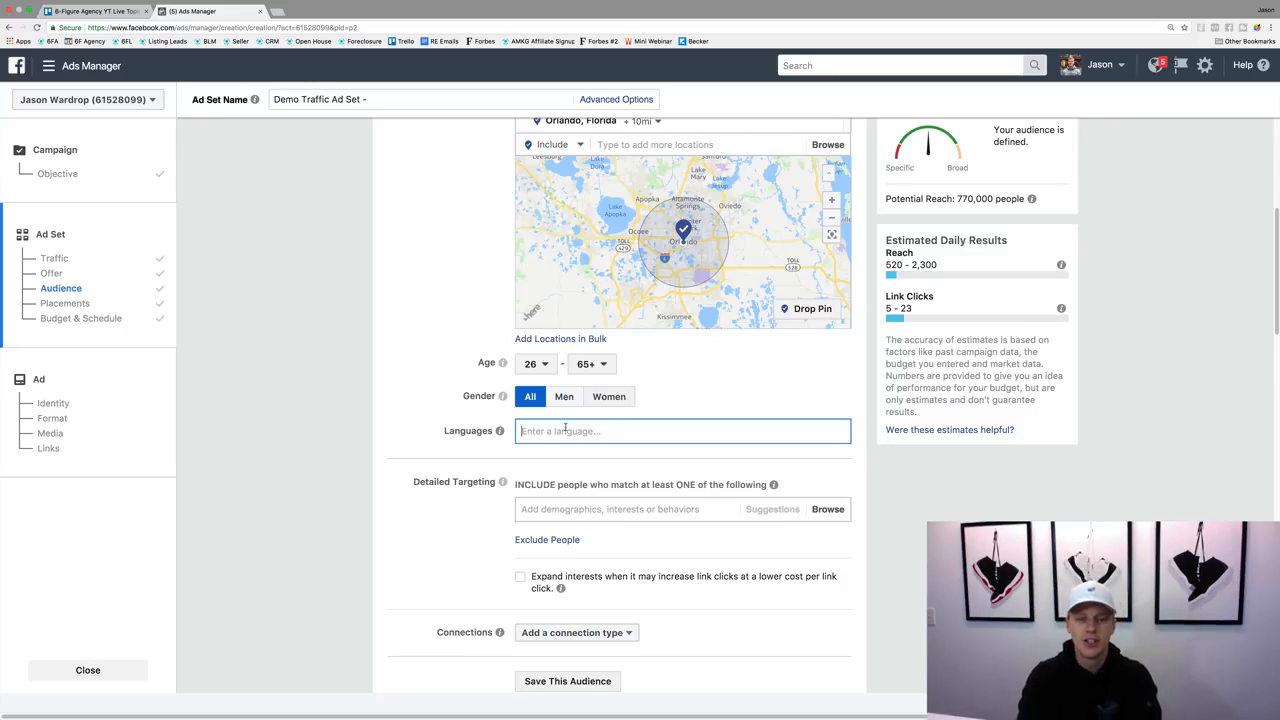
{"action": "type", "text": "eng"}
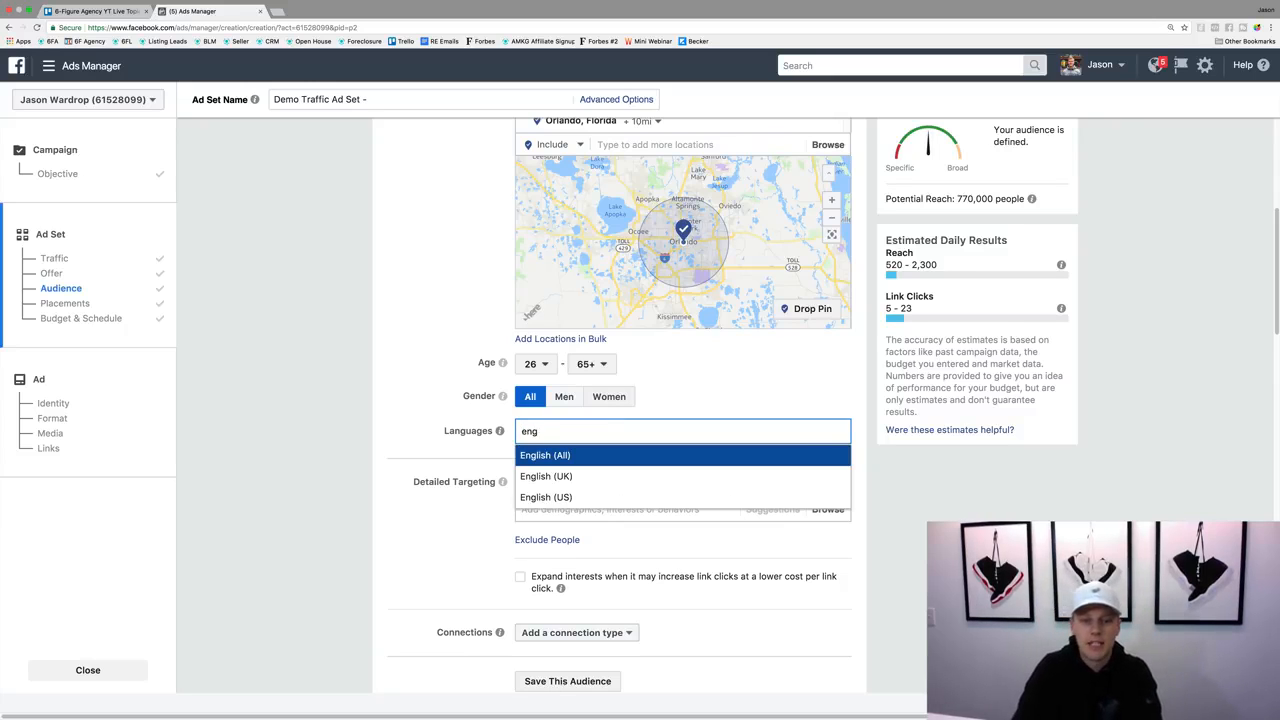
{"action": "key", "text": "Return"}
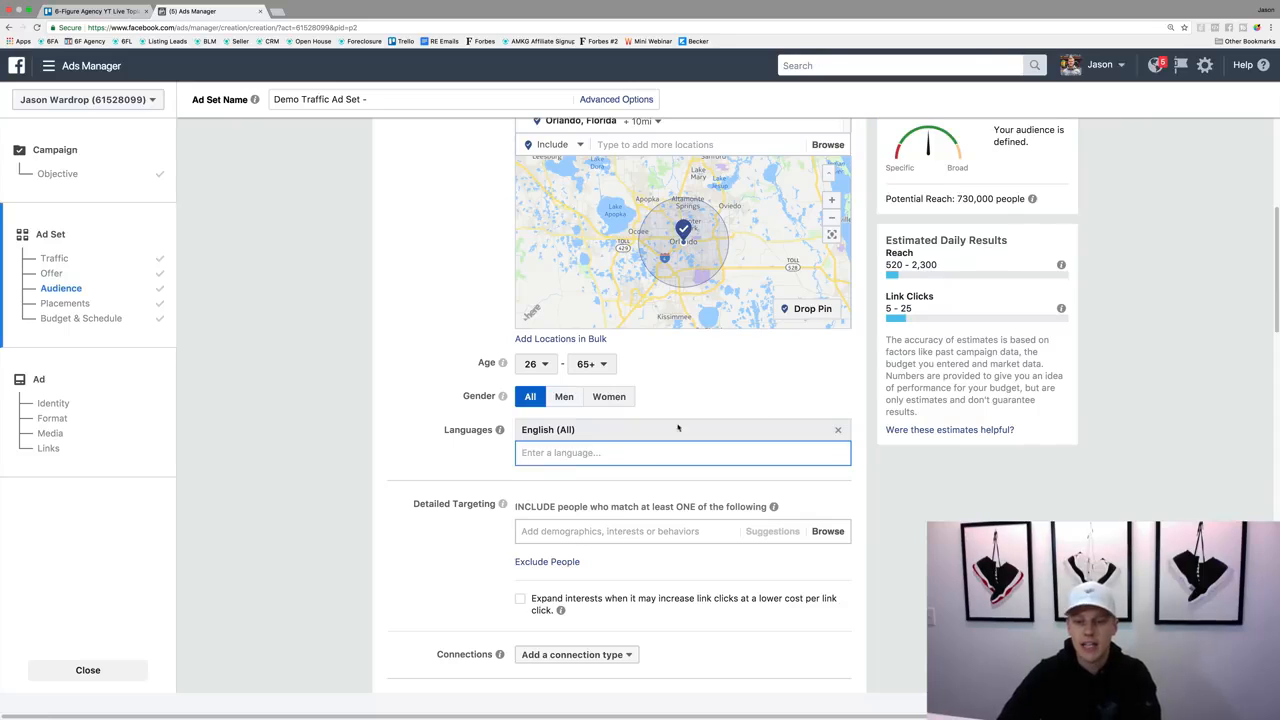
{"action": "left_click", "coordinate": [838, 429]}
Try Spanish (All) as the audience language to compare the potential reach, and remove it again
{"action": "left_click", "coordinate": [649, 432]}
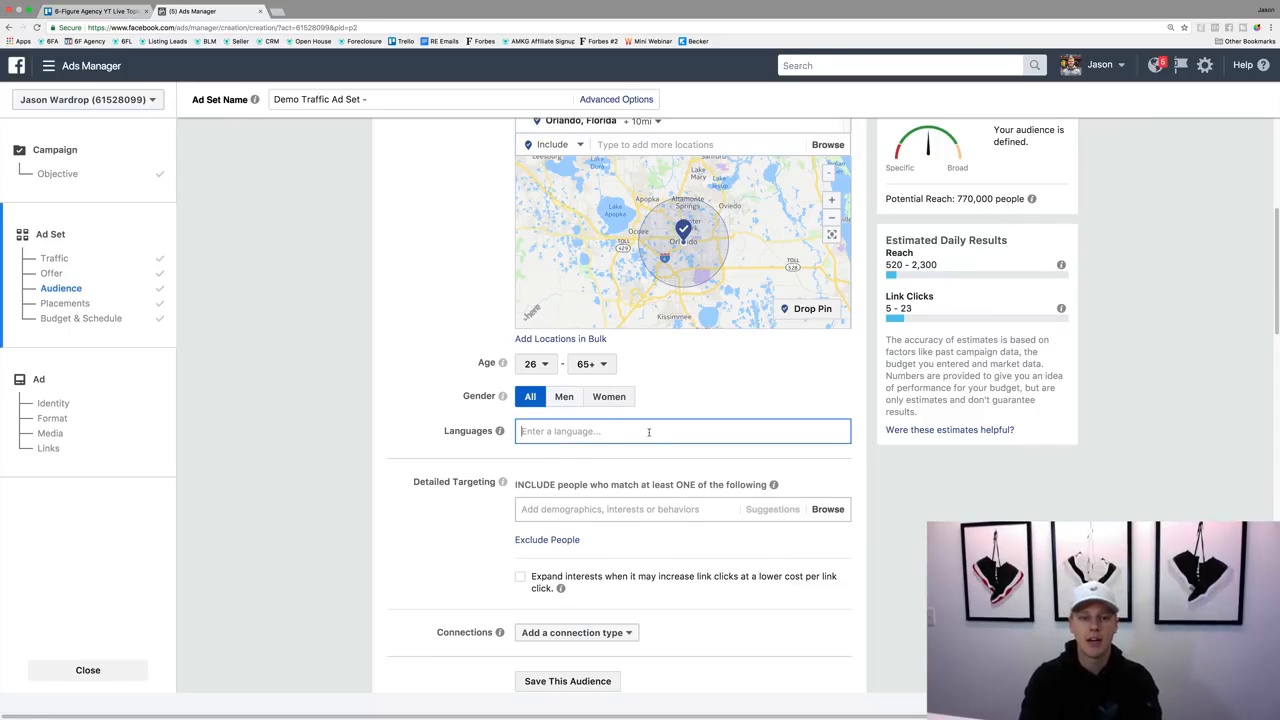
{"action": "type", "text": "spani"}
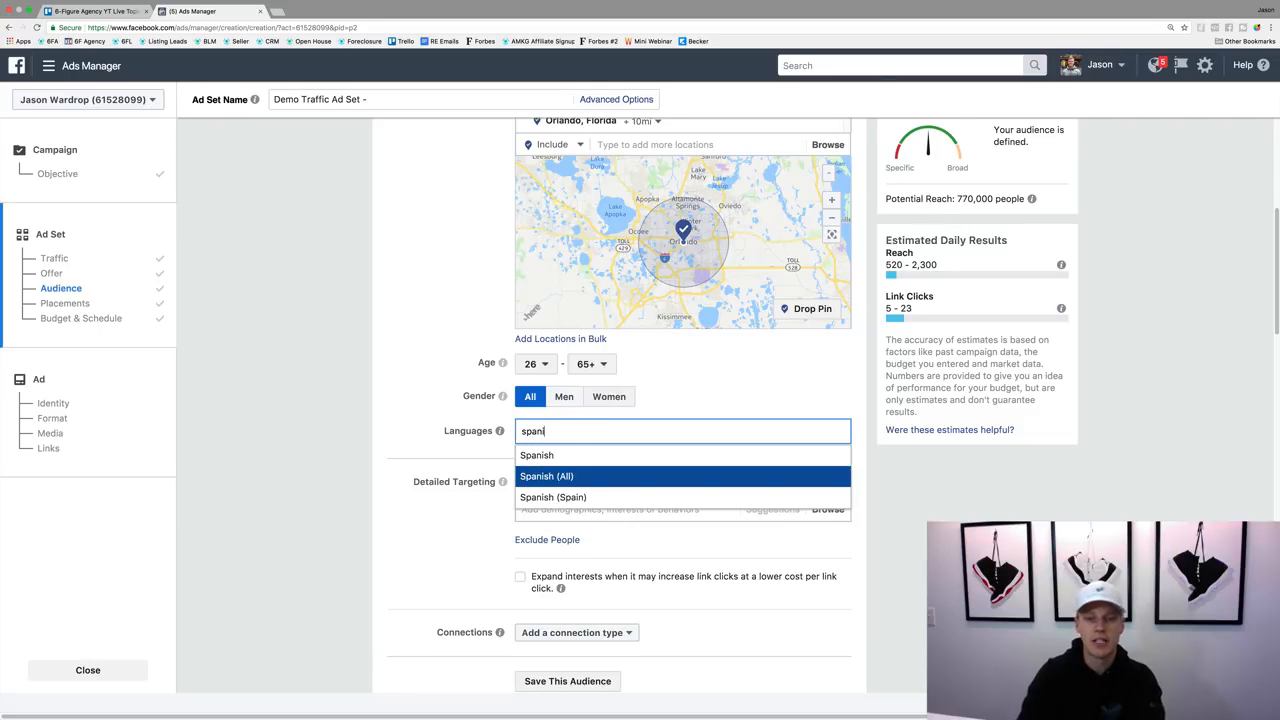
{"action": "left_click", "coordinate": [560, 476]}
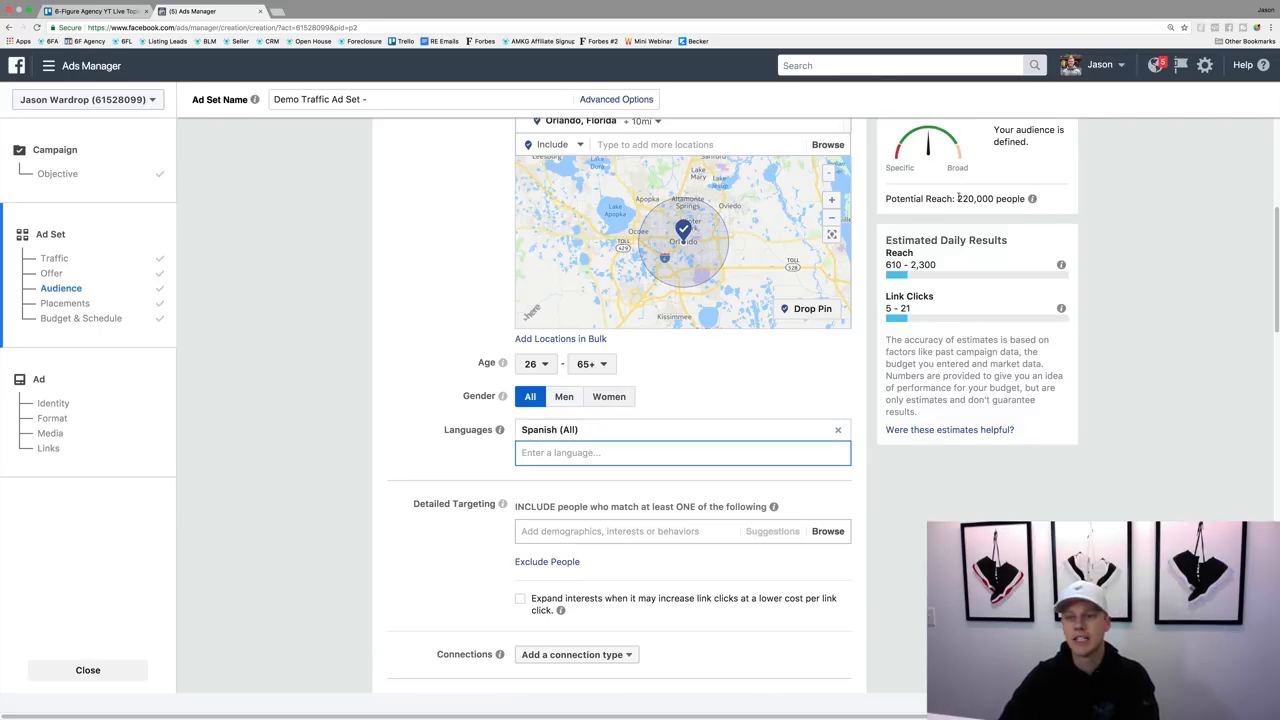
{"action": "left_click_drag", "start_coordinate": [958, 198], "coordinate": [975, 198]}
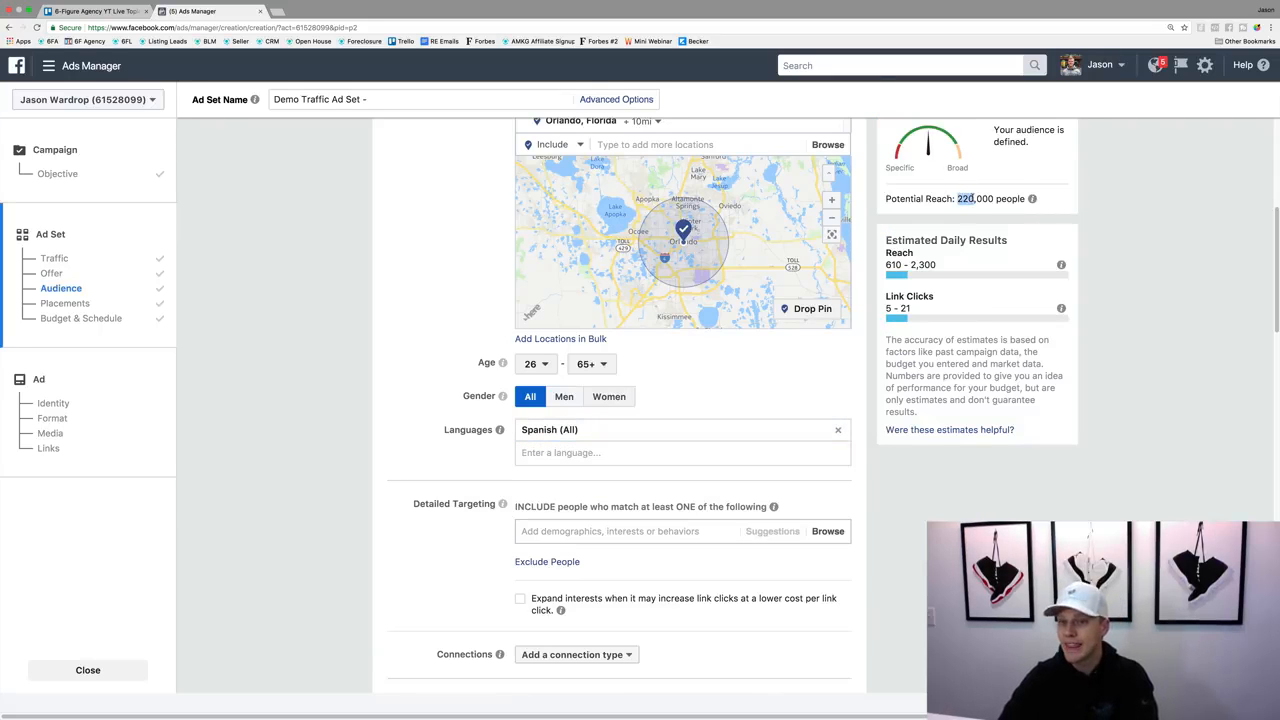
{"action": "left_click", "coordinate": [838, 430]}
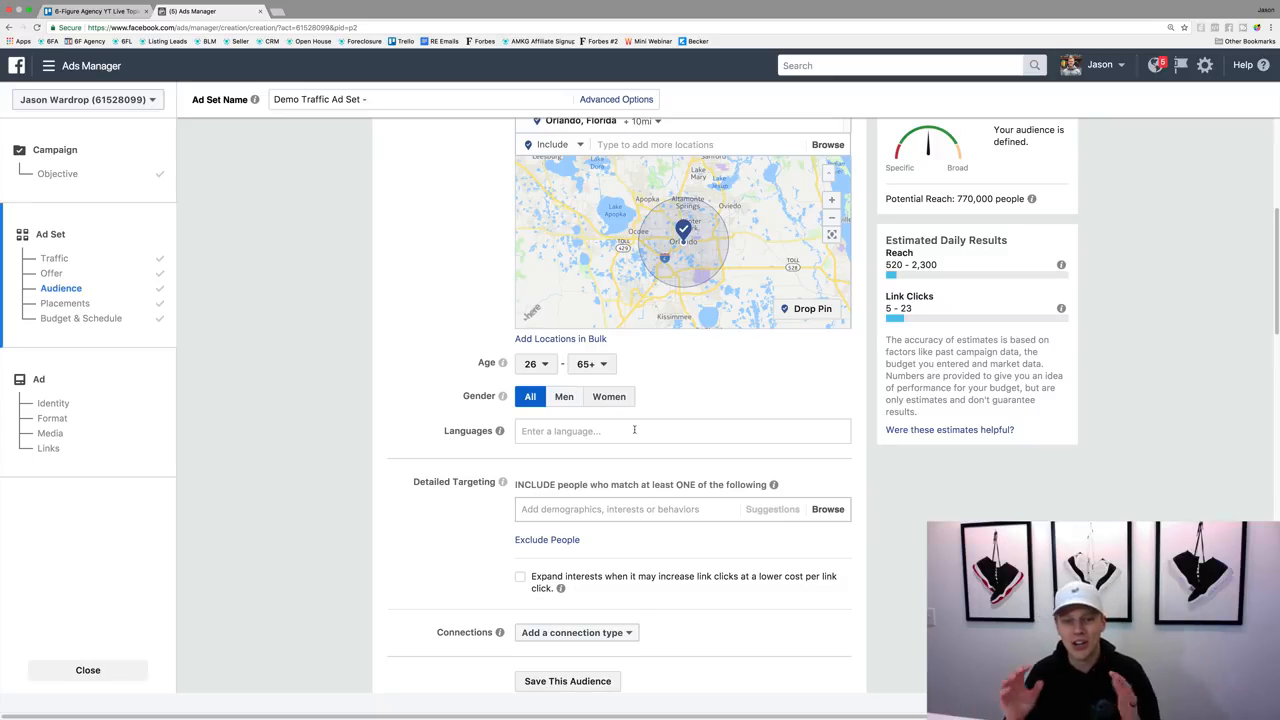
Set the audience's language to English (All)
{"action": "left_click", "coordinate": [634, 430]}
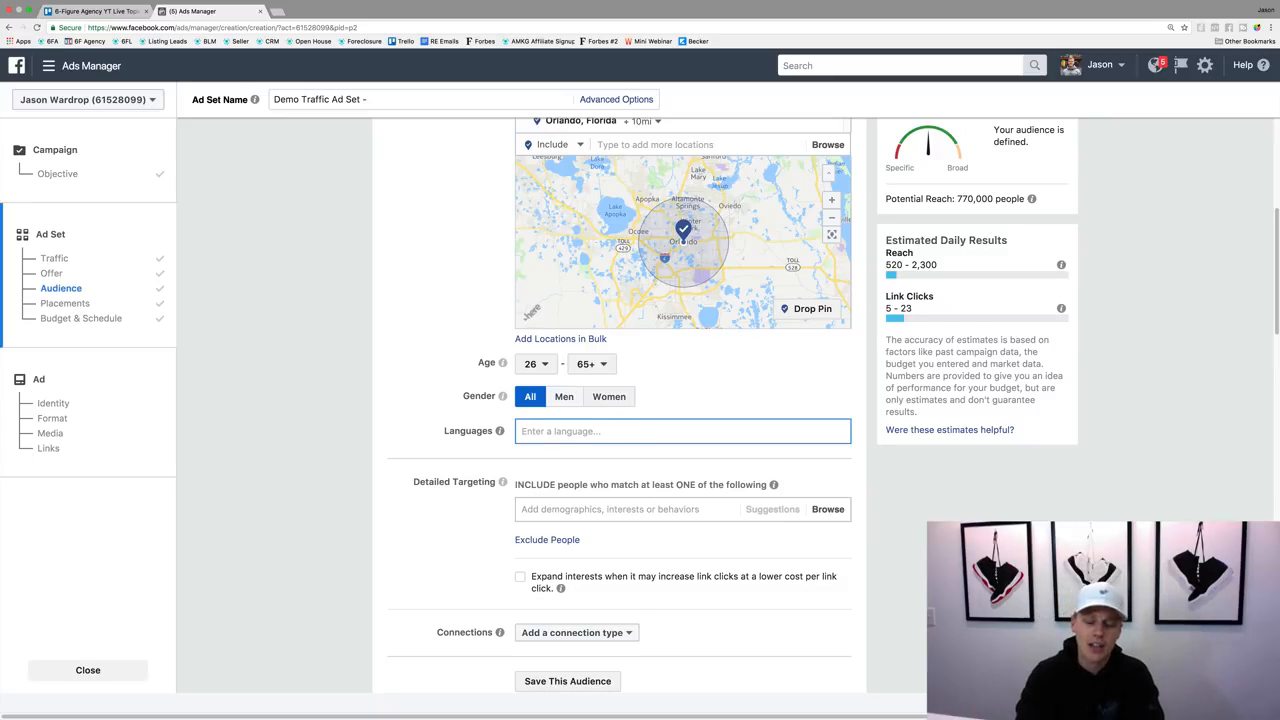
{"action": "type", "text": "en"}
{"action": "key", "text": "Return"}
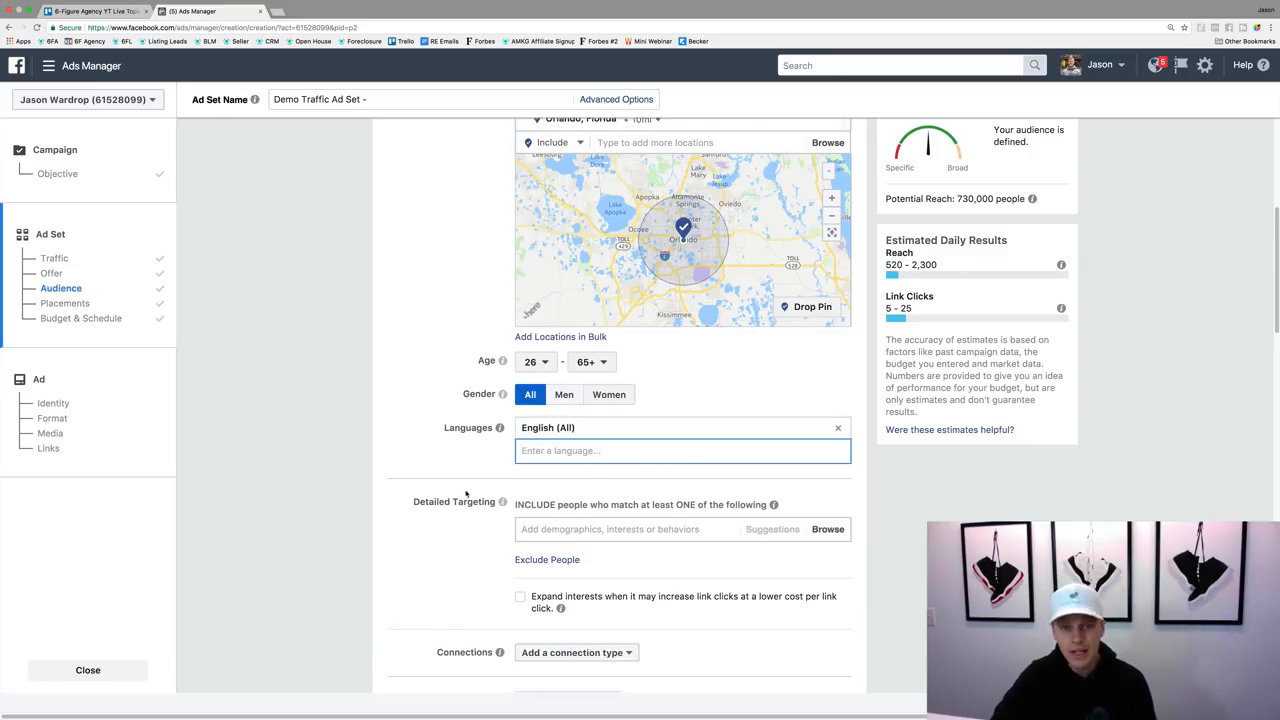
Browse the detailed targeting demographics and examine the Education Level options
{"action": "scroll", "coordinate": [508, 496], "scroll_direction": "down", "scroll_amount": 3}
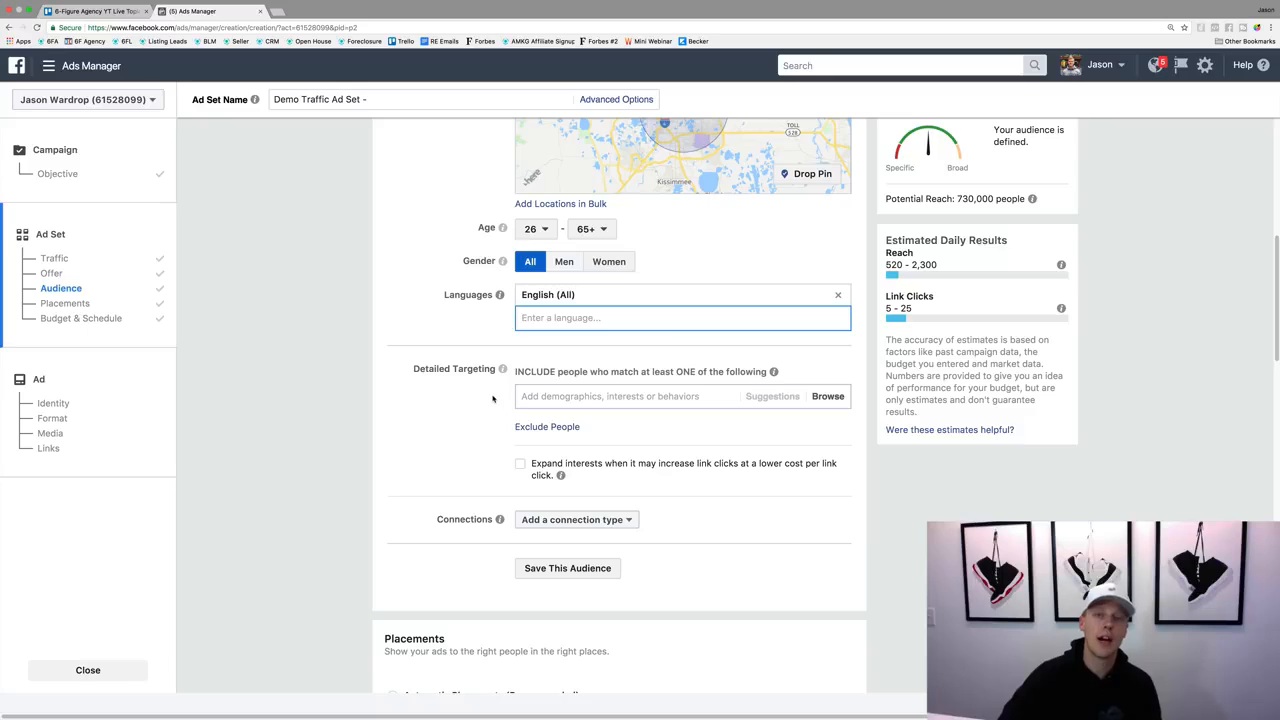
{"action": "left_click", "coordinate": [576, 397]}
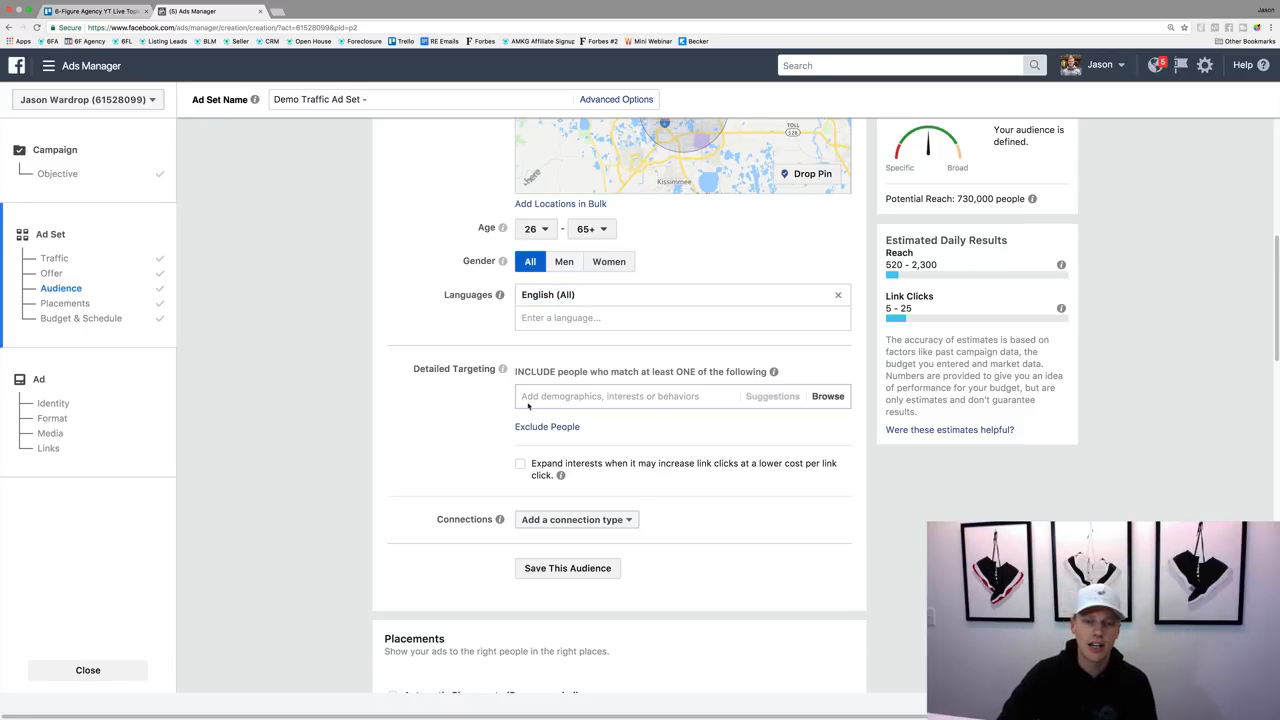
{"action": "left_click", "coordinate": [559, 396]}
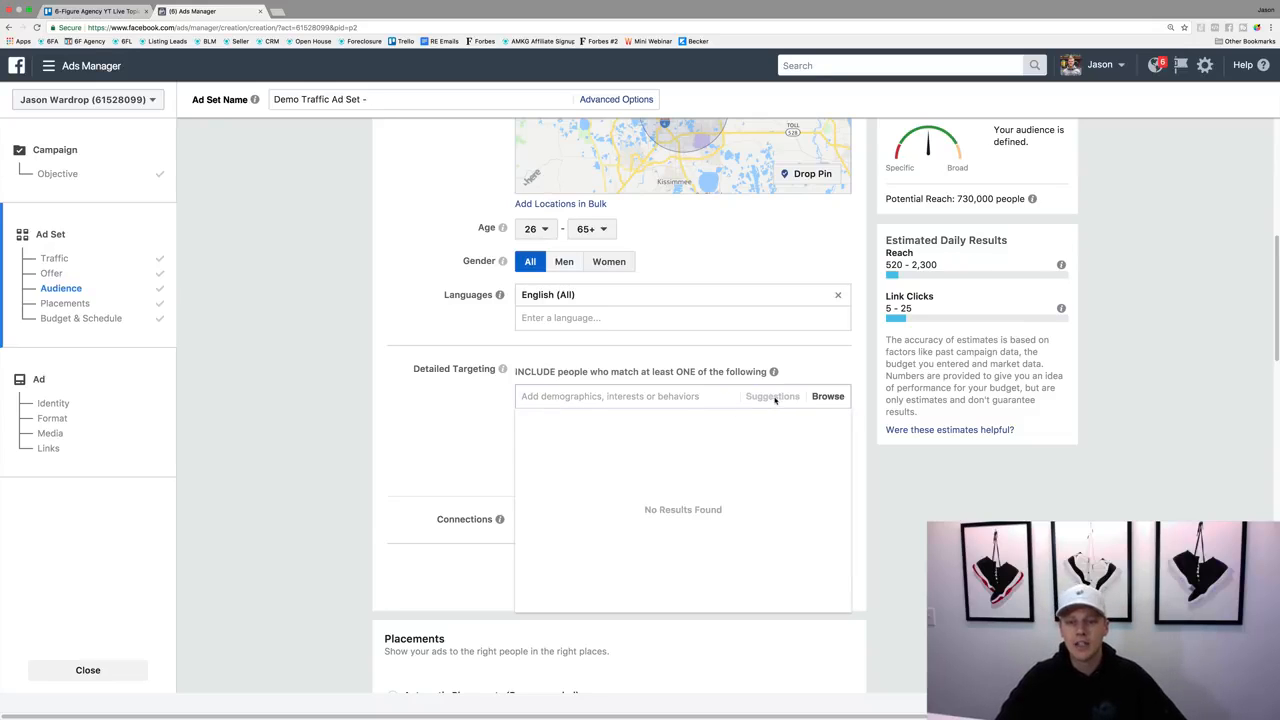
{"action": "left_click", "coordinate": [828, 396]}
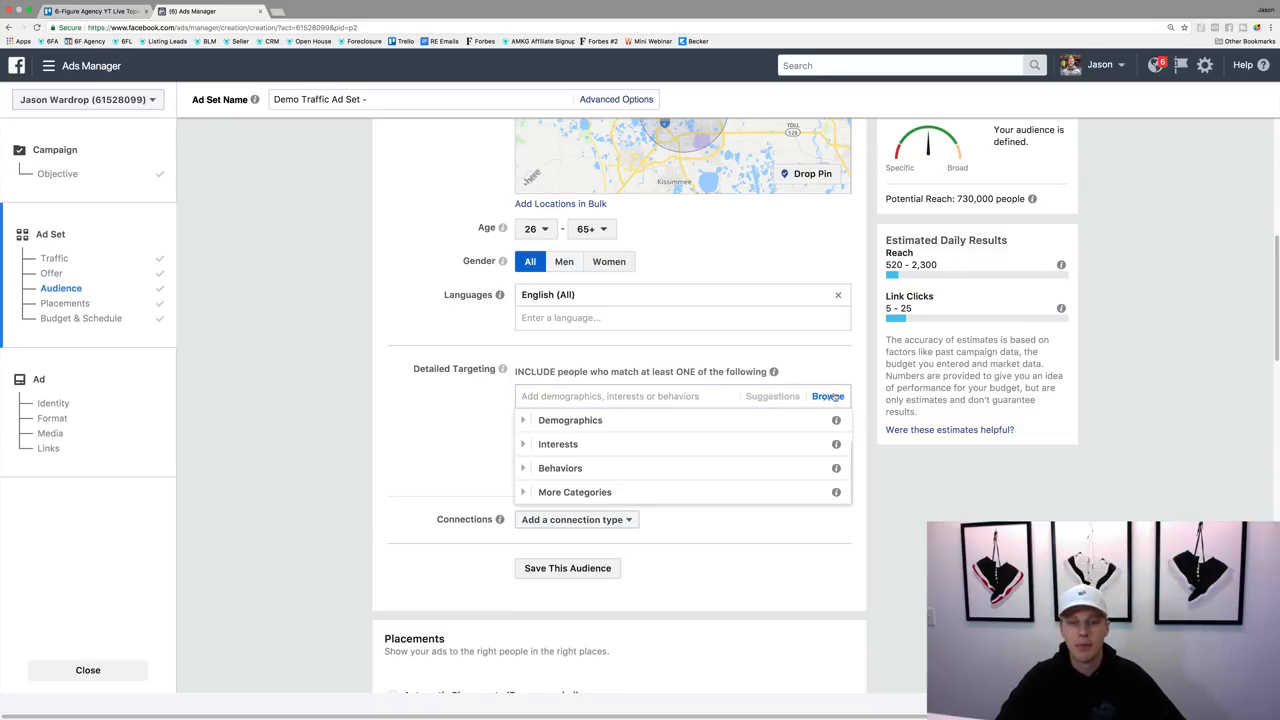
{"action": "left_click", "coordinate": [523, 421]}
{"action": "left_click", "coordinate": [534, 444]}
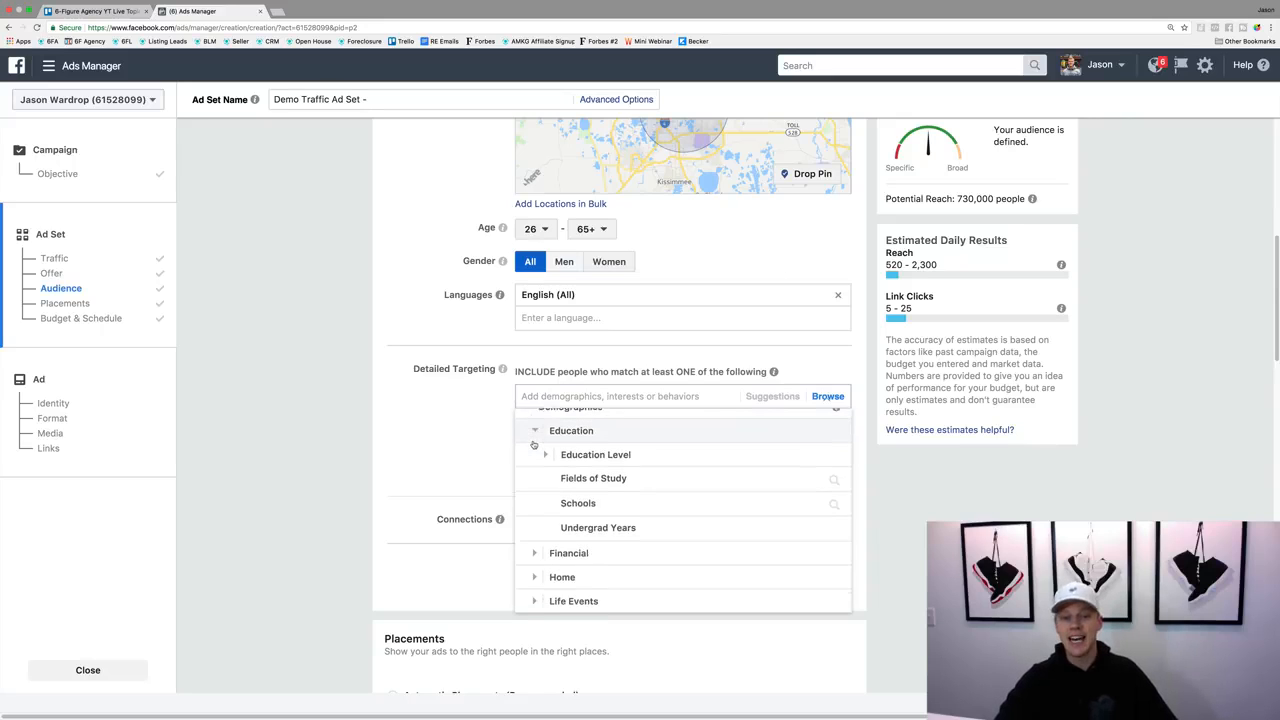
{"action": "left_click", "coordinate": [548, 443]}
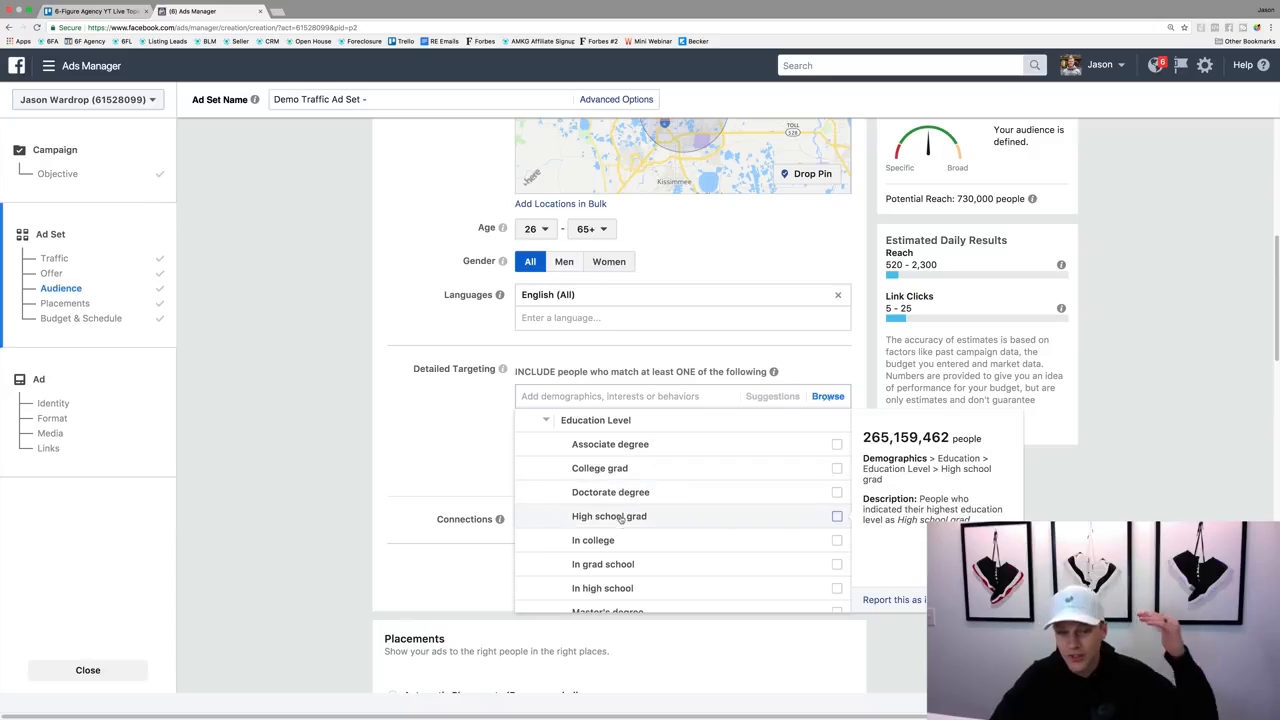
{"action": "scroll", "coordinate": [626, 539], "scroll_direction": "down", "scroll_amount": 3}
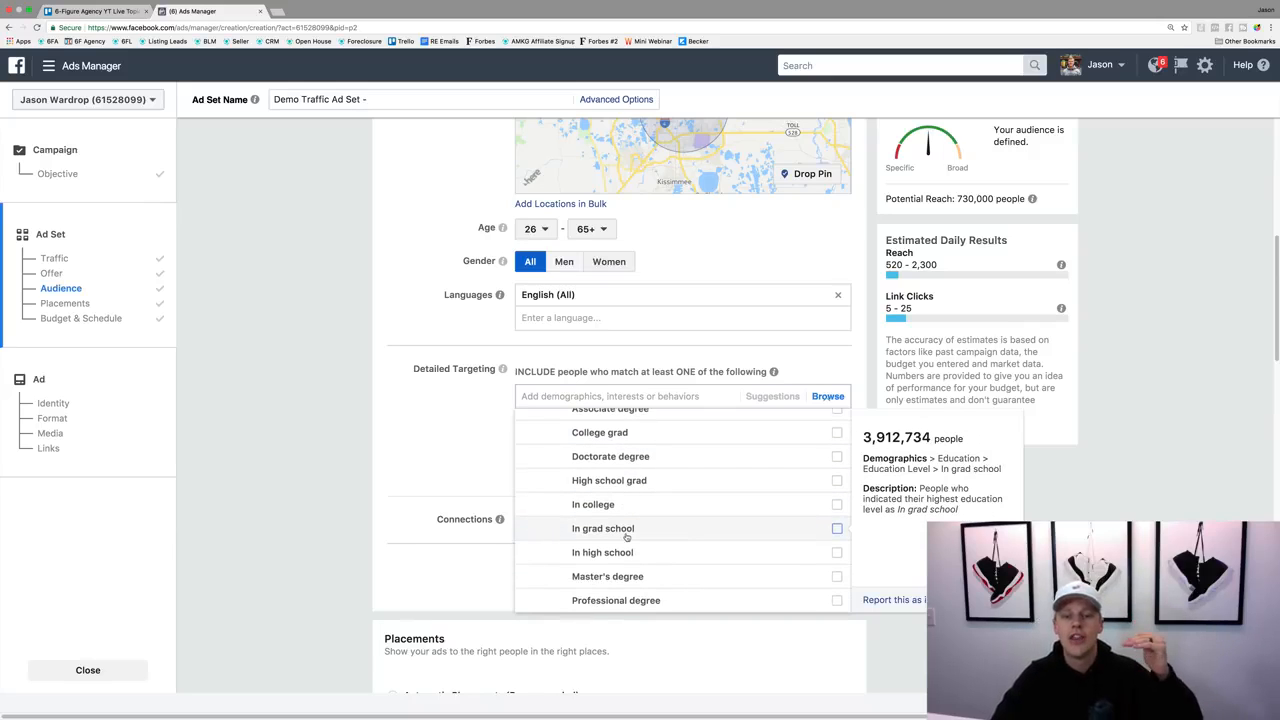
{"action": "scroll", "coordinate": [626, 539], "scroll_direction": "down", "scroll_amount": 5}
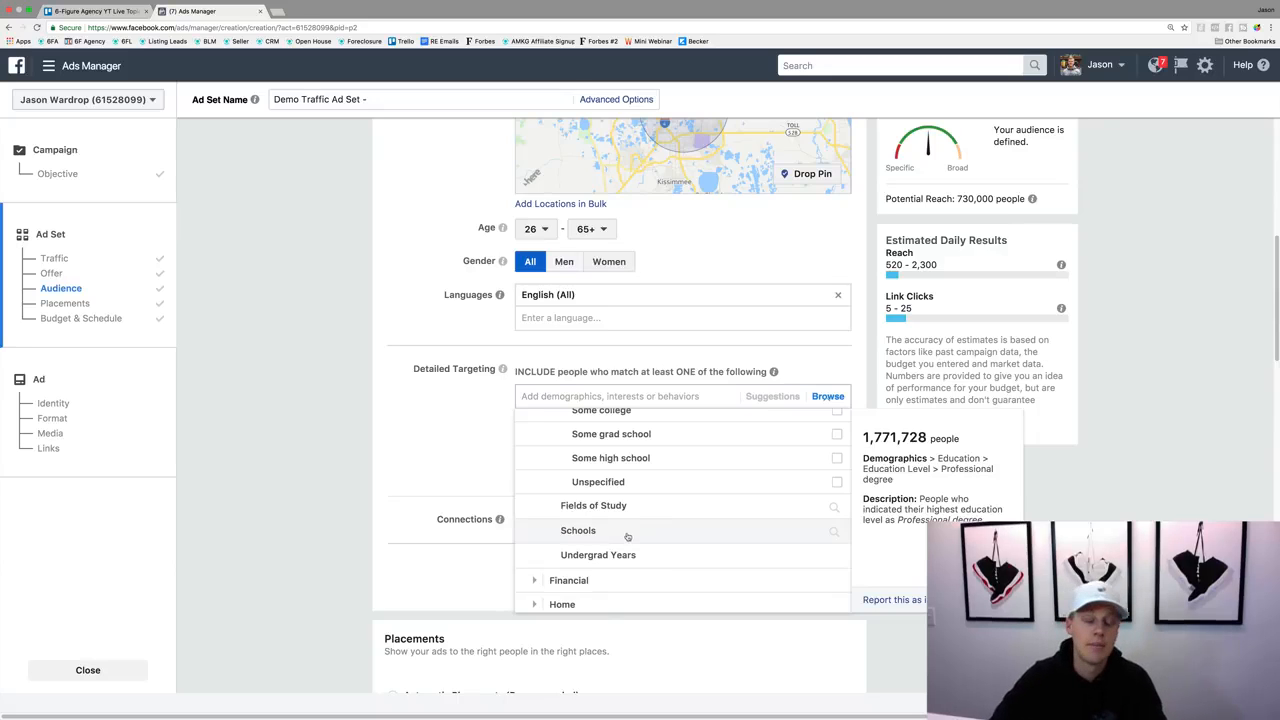
{"action": "scroll", "coordinate": [600, 540], "scroll_direction": "down", "scroll_amount": 2}
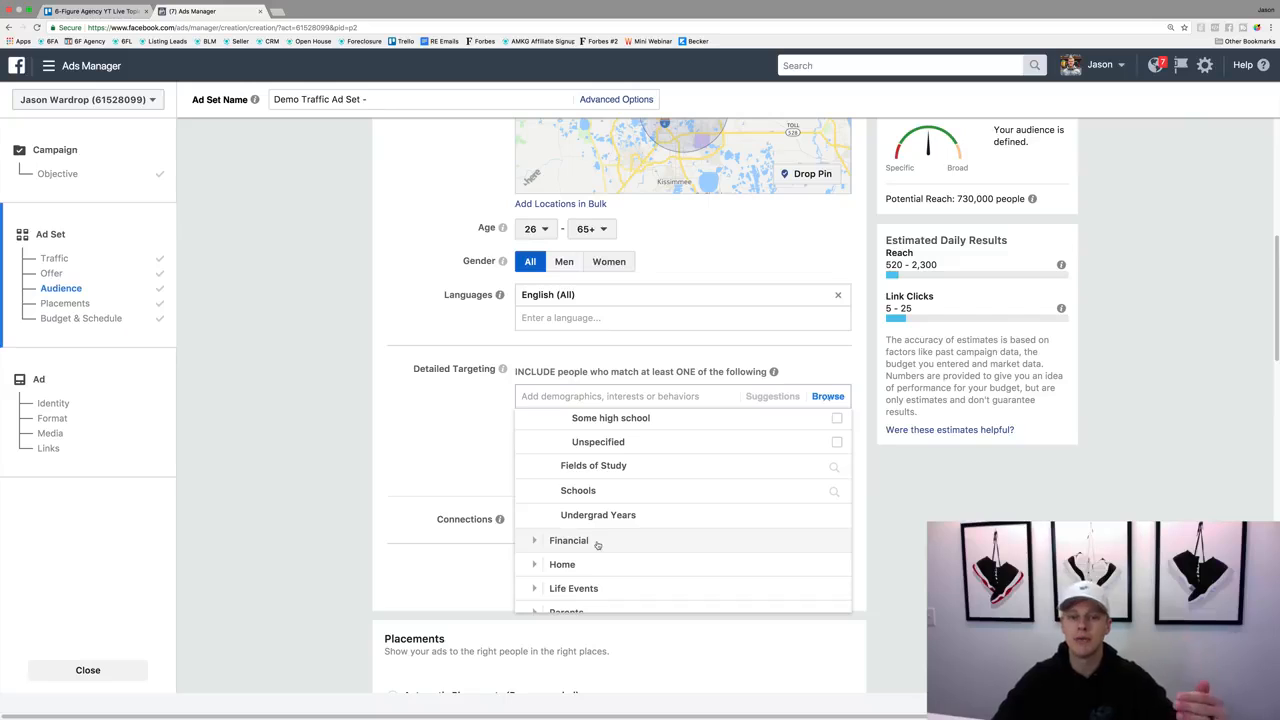
Examine the Income and Net Worth brackets in the Financial demographics
{"action": "left_click", "coordinate": [532, 542]}
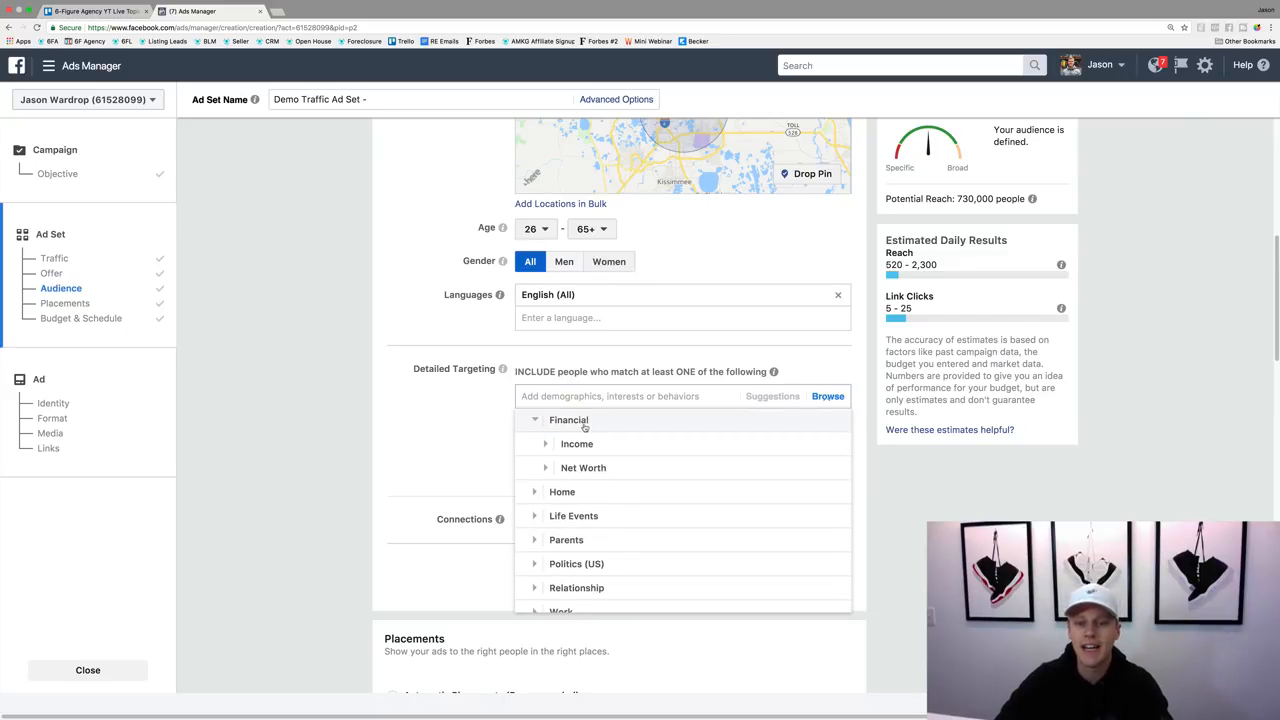
{"action": "left_click", "coordinate": [545, 446]}
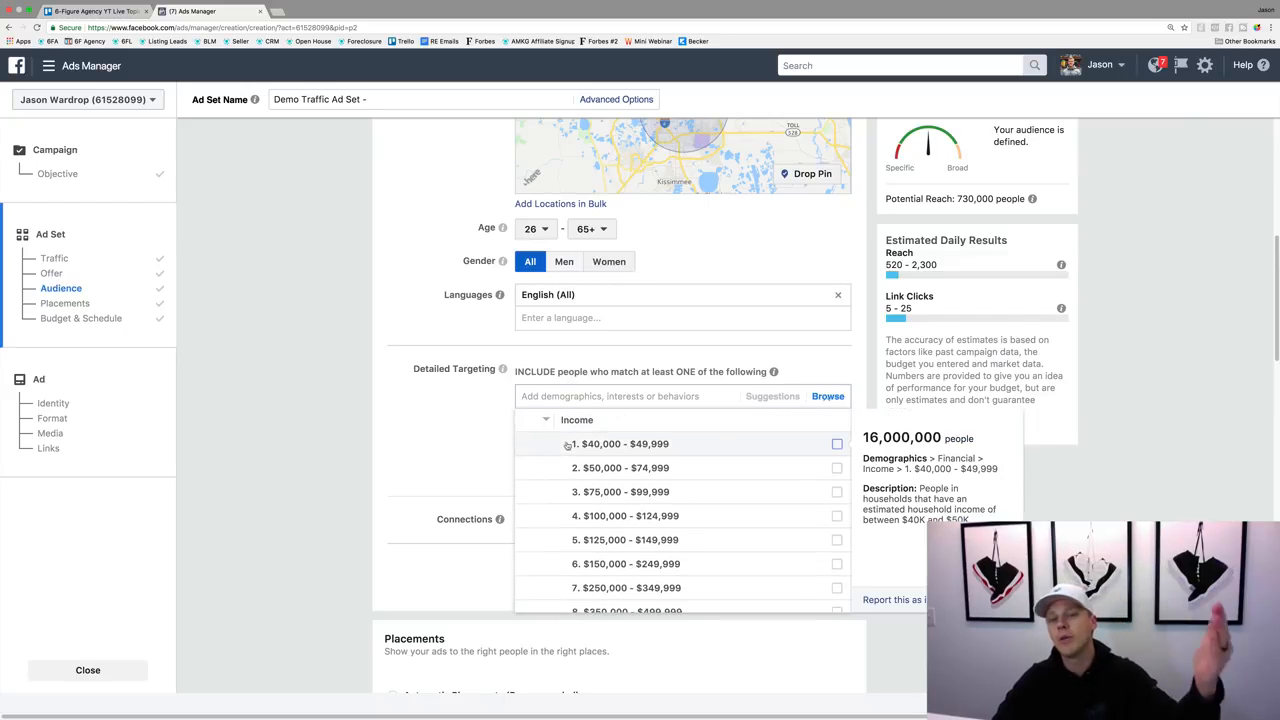
{"action": "scroll", "coordinate": [593, 478], "scroll_direction": "down", "scroll_amount": 2}
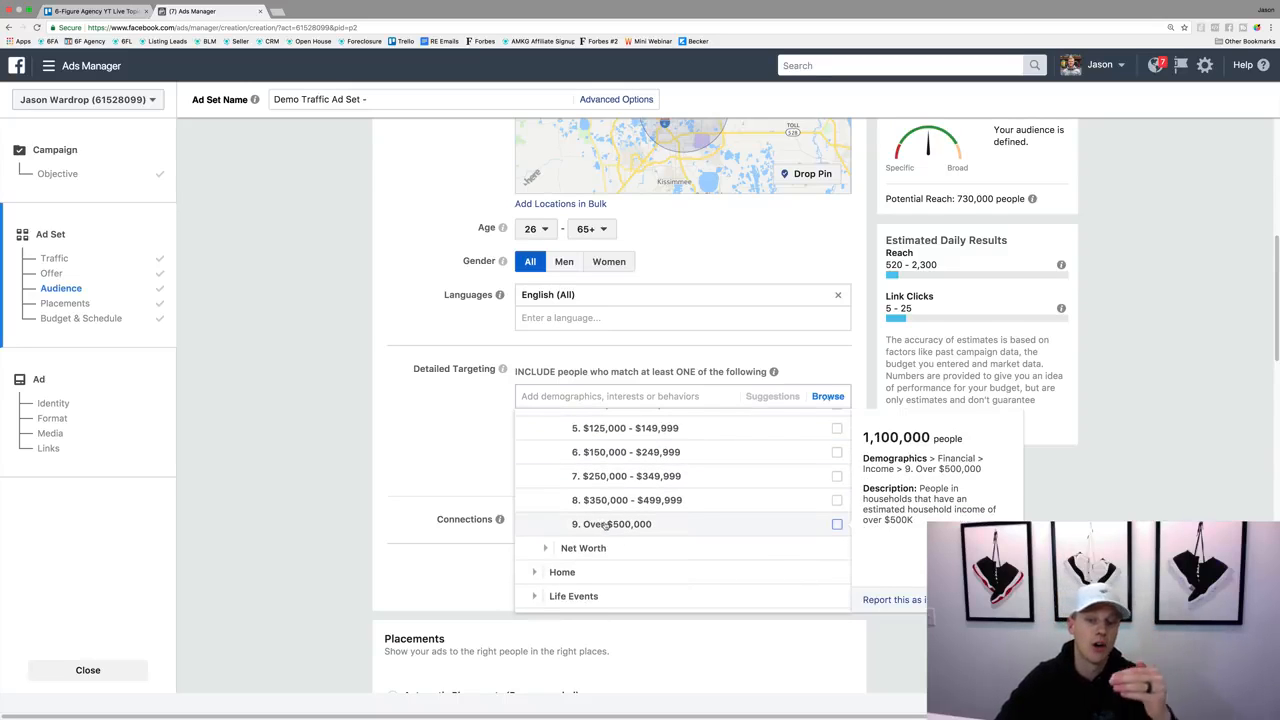
{"action": "scroll", "coordinate": [630, 525], "scroll_direction": "up", "scroll_amount": 1}
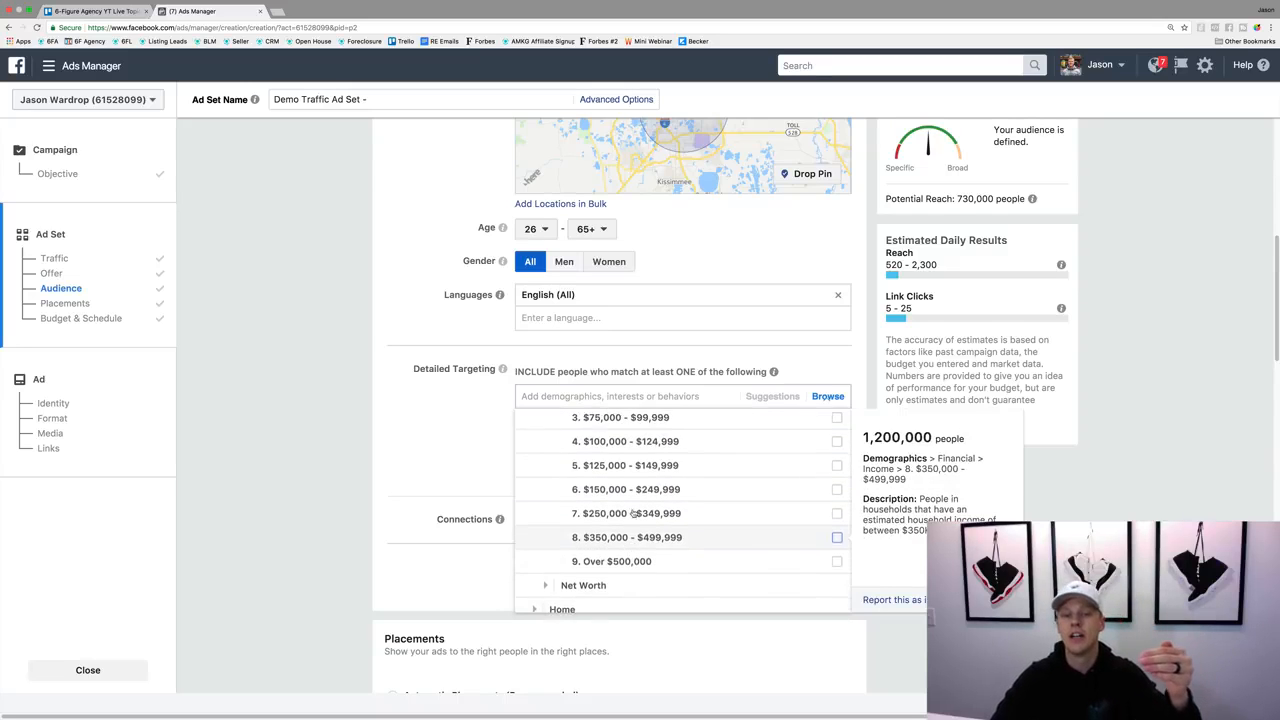
{"action": "scroll", "coordinate": [632, 513], "scroll_direction": "up", "scroll_amount": 3}
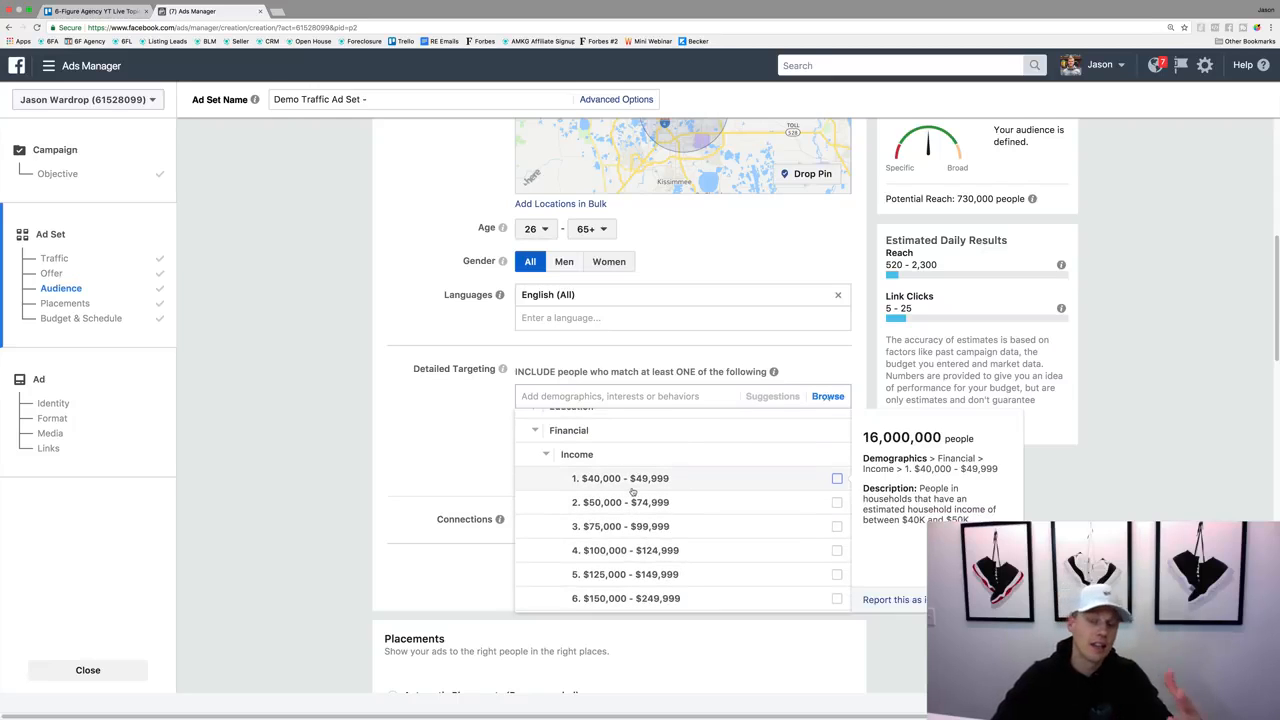
{"action": "scroll", "coordinate": [631, 495], "scroll_direction": "down", "scroll_amount": 3}
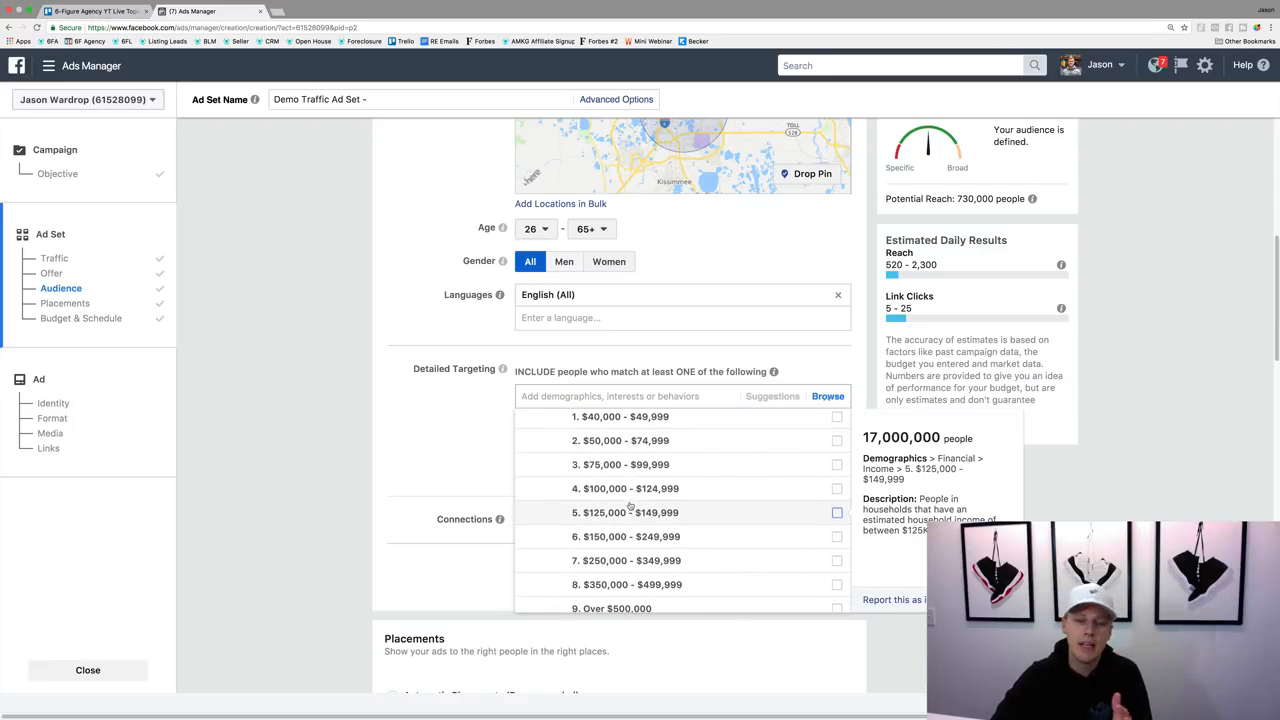
{"action": "left_click", "coordinate": [560, 567]}
{"action": "scroll", "coordinate": [560, 550], "scroll_direction": "down", "scroll_amount": 2}
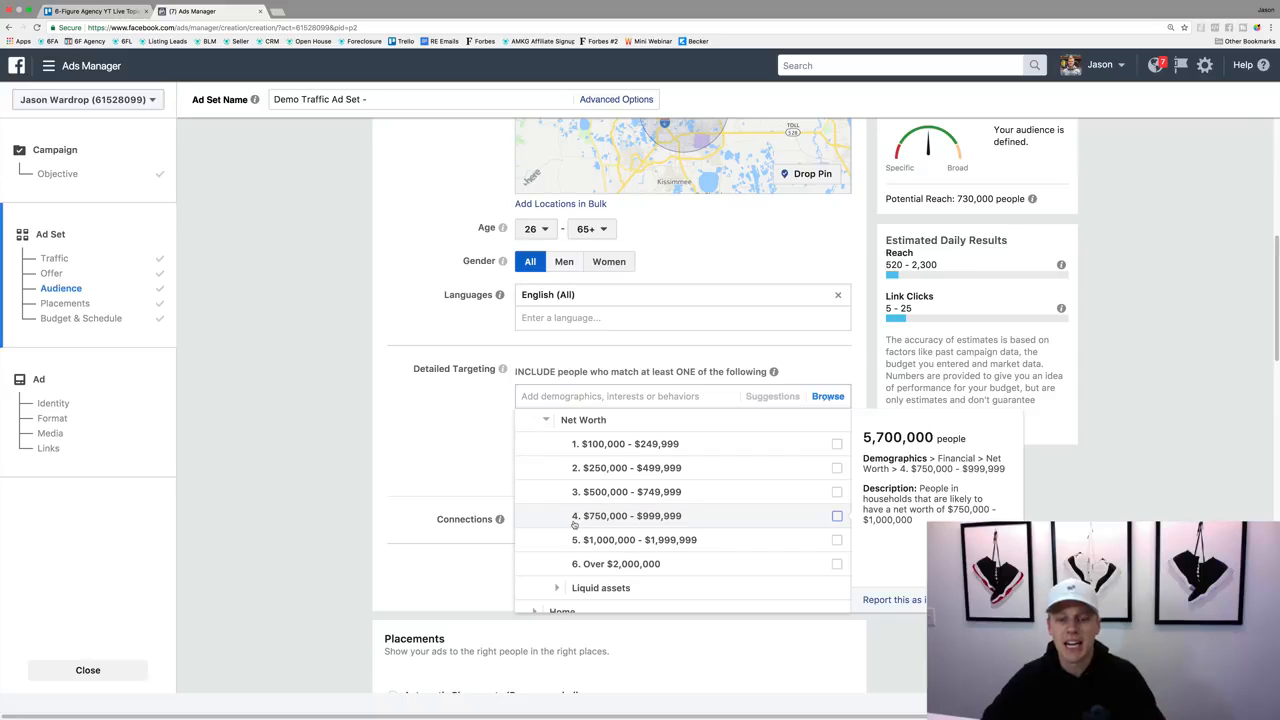
Examine the Home Ownership options in the Home demographics and the remaining demographic categories
{"action": "scroll", "coordinate": [574, 524], "scroll_direction": "down", "scroll_amount": 3}
{"action": "left_click", "coordinate": [535, 505]}
{"action": "scroll", "coordinate": [535, 510], "scroll_direction": "down", "scroll_amount": 1}
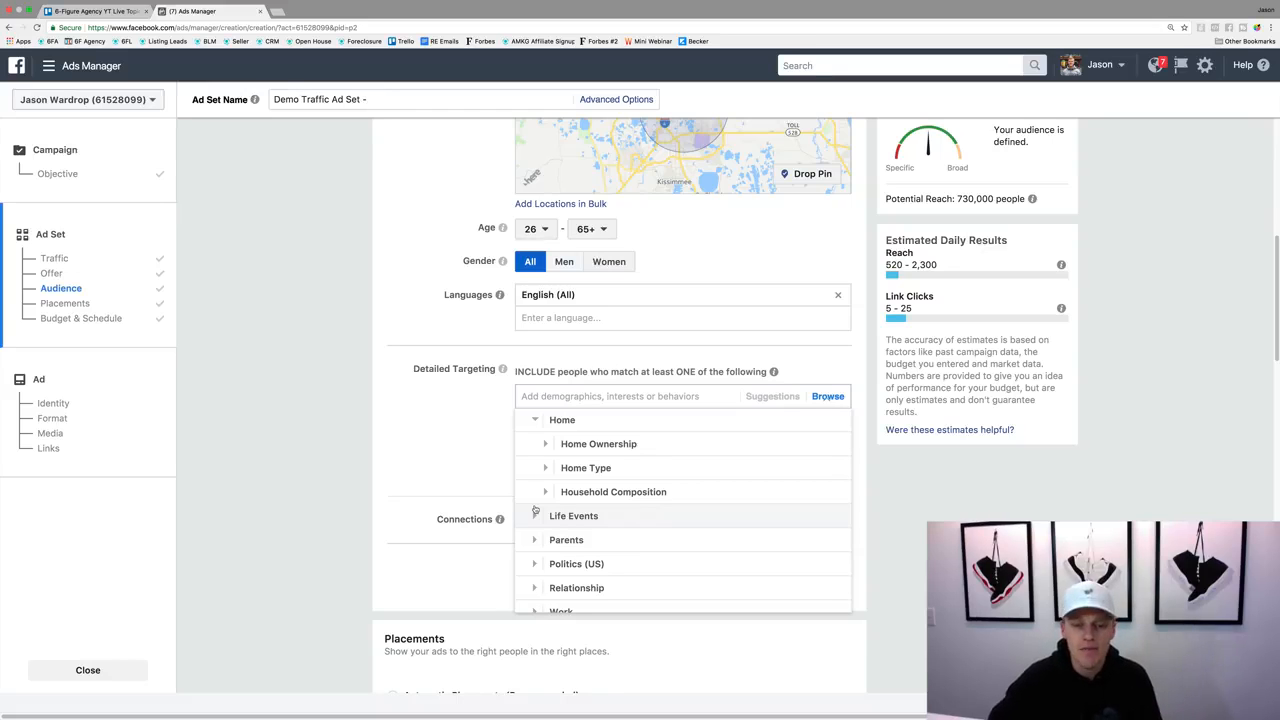
{"action": "left_click", "coordinate": [549, 446]}
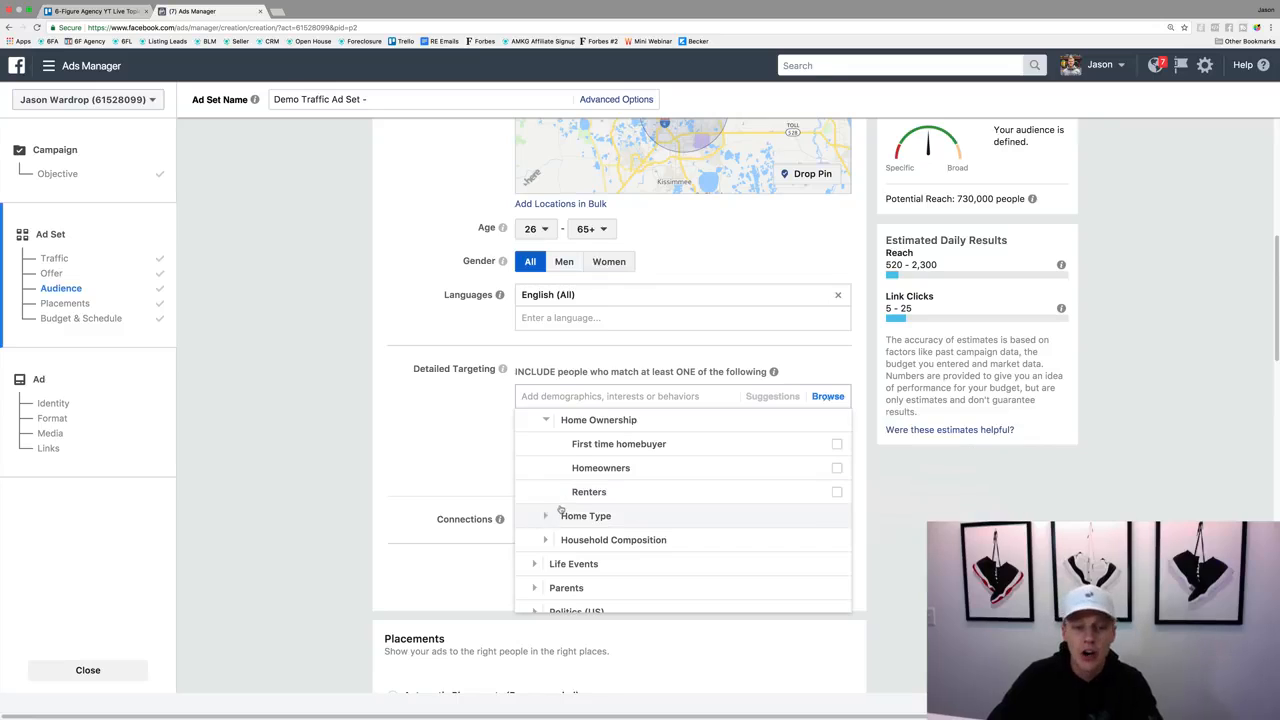
{"action": "scroll", "coordinate": [535, 510], "scroll_direction": "down", "scroll_amount": 2}
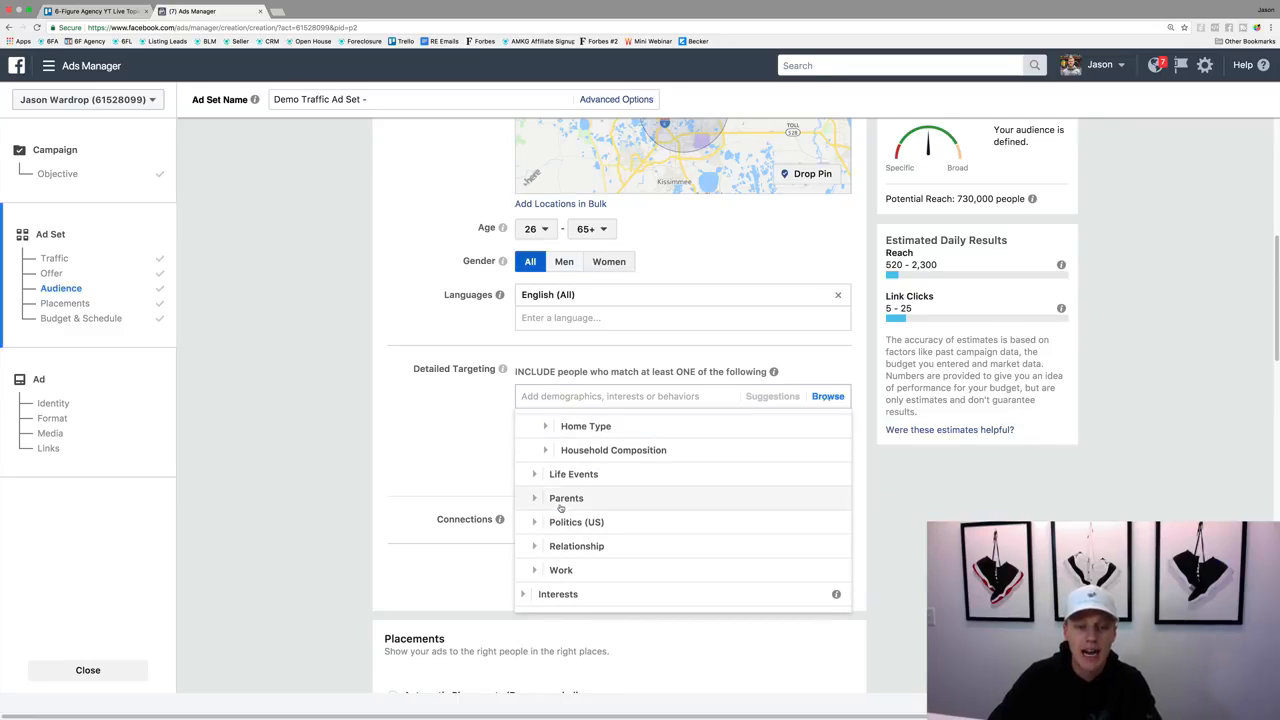
Examine the Interests categories for detailed targeting, including the Shopping and fashion subcategories
{"action": "left_click", "coordinate": [531, 594]}
{"action": "scroll", "coordinate": [605, 502], "scroll_direction": "down", "scroll_amount": 5}
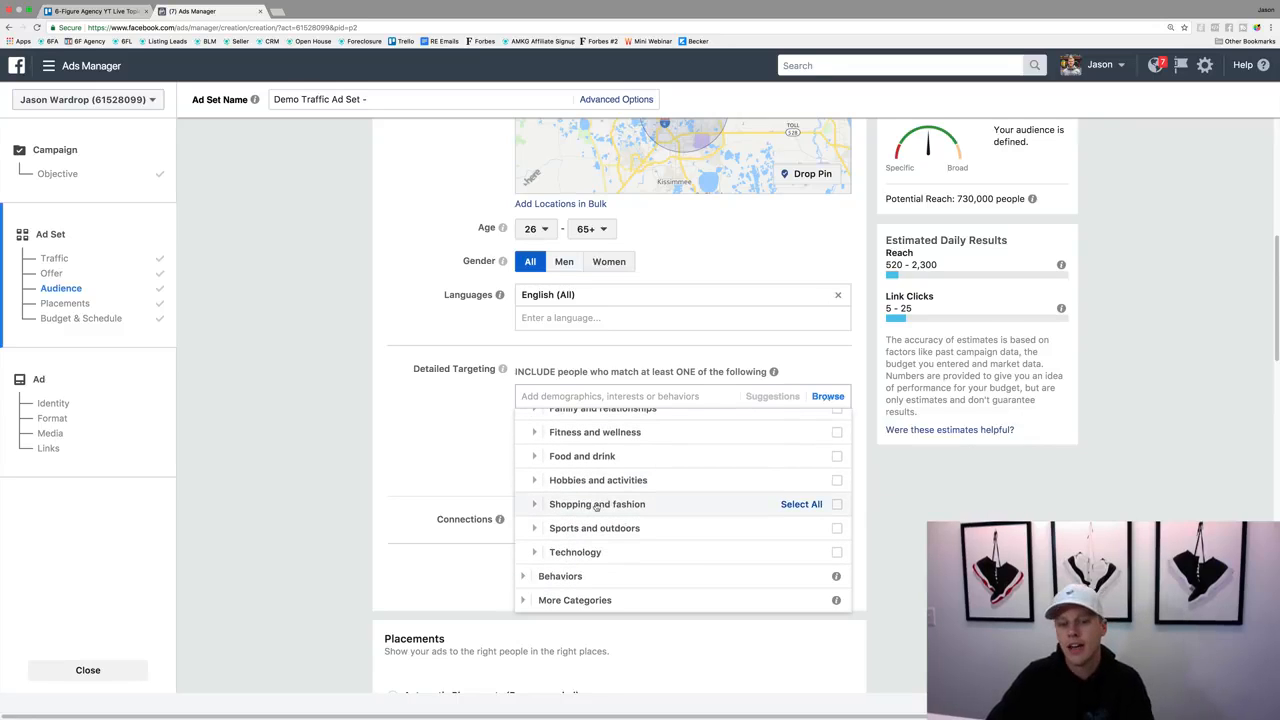
{"action": "left_click", "coordinate": [534, 505]}
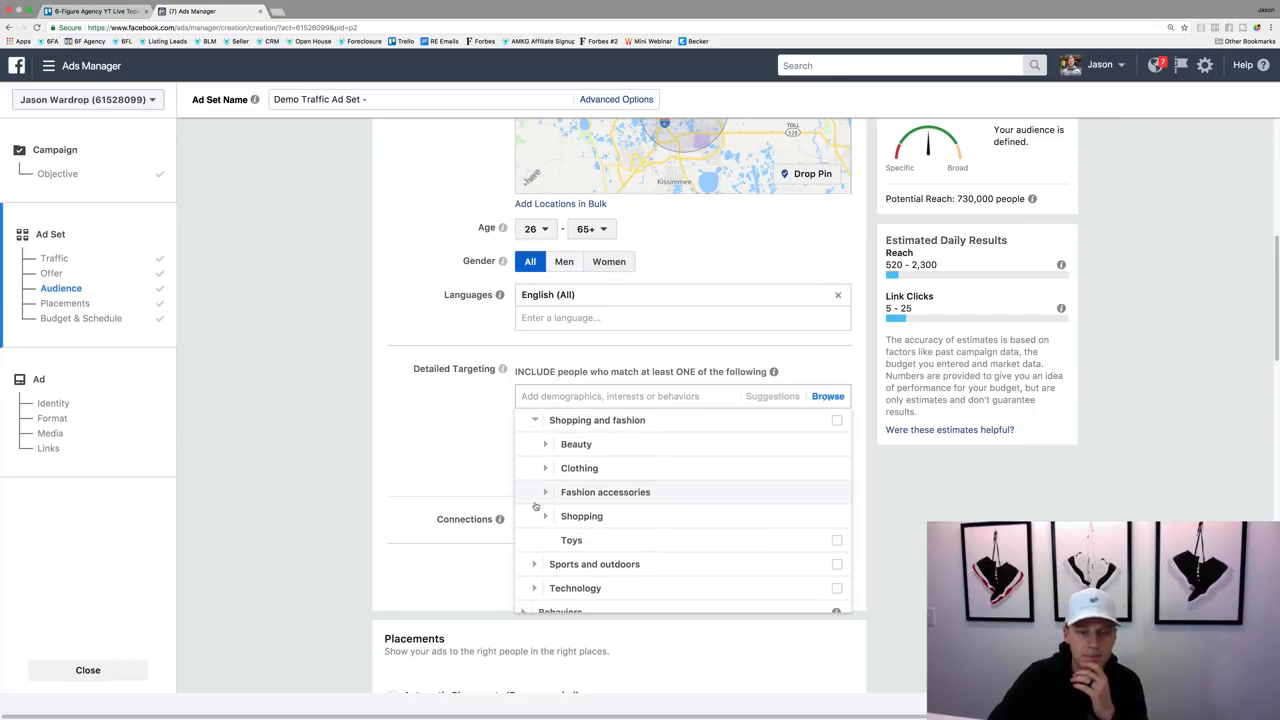
{"action": "scroll", "coordinate": [535, 507], "scroll_direction": "down", "scroll_amount": 3}
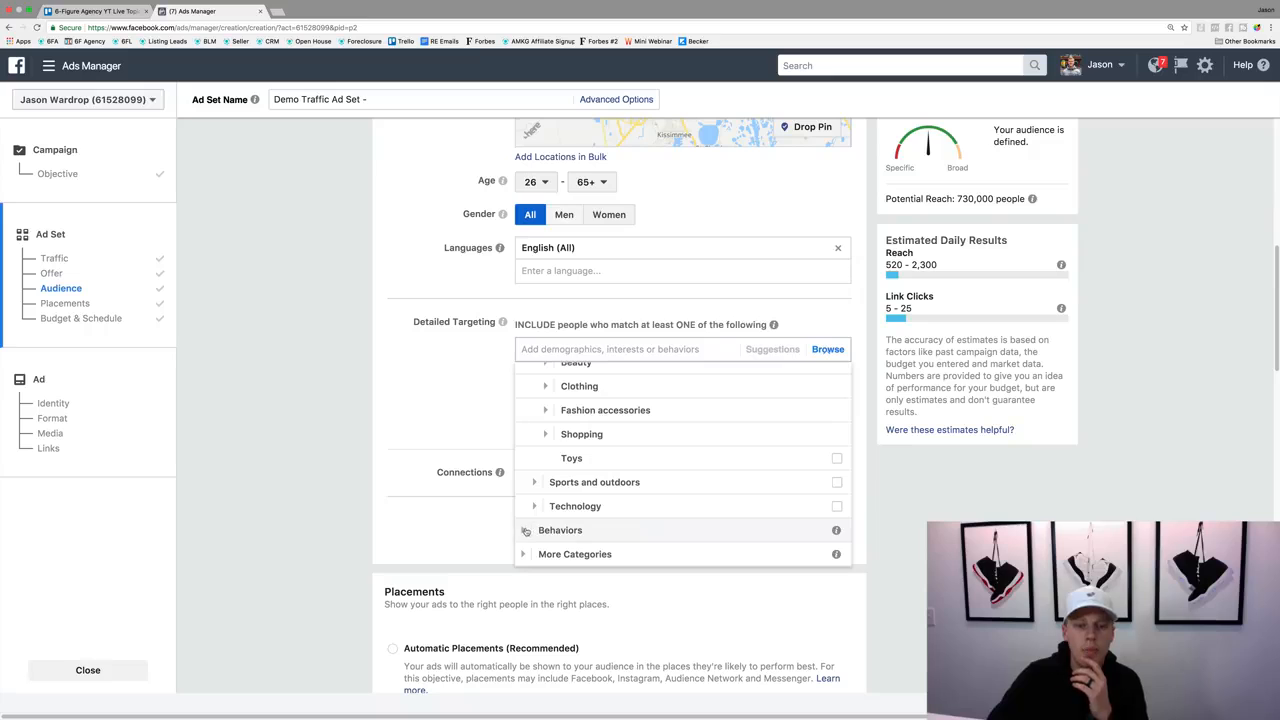
Examine the Behaviors categories for detailed targeting, including the Buyer profiles options under Purchase behavior
{"action": "left_click", "coordinate": [525, 531]}
{"action": "scroll", "coordinate": [561, 424], "scroll_direction": "down", "scroll_amount": 1}
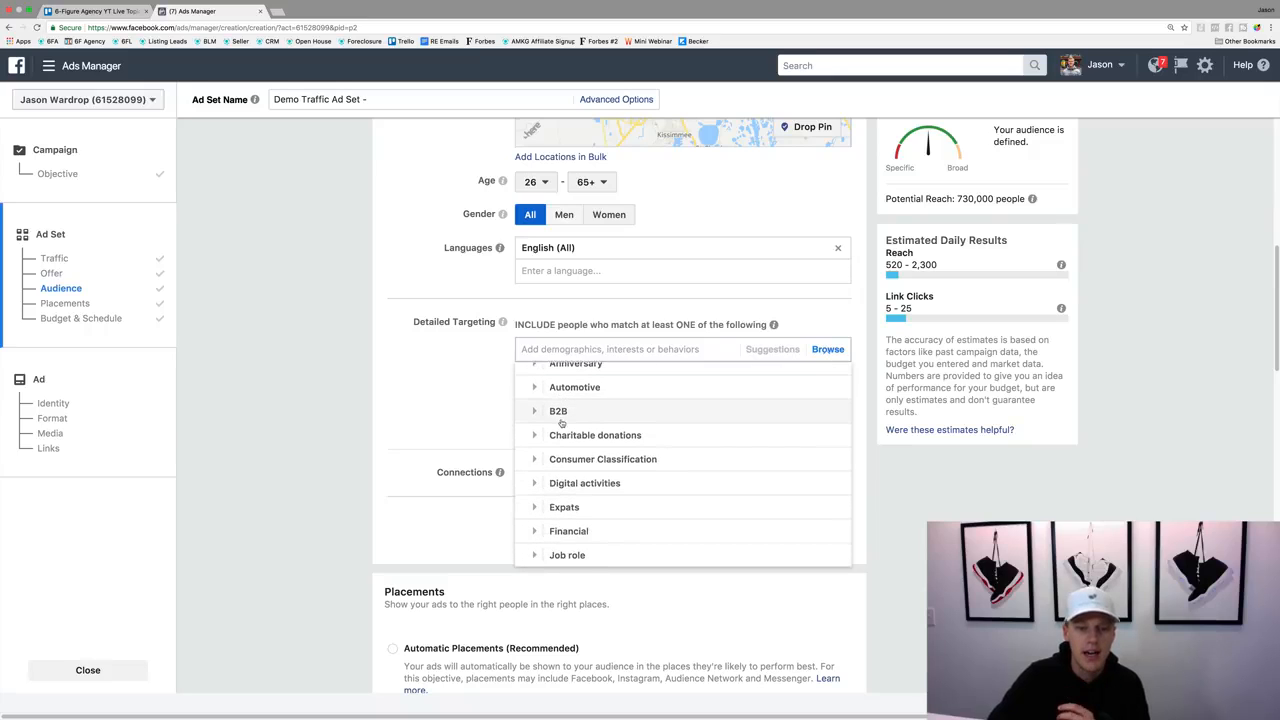
{"action": "scroll", "coordinate": [561, 424], "scroll_direction": "down", "scroll_amount": 5}
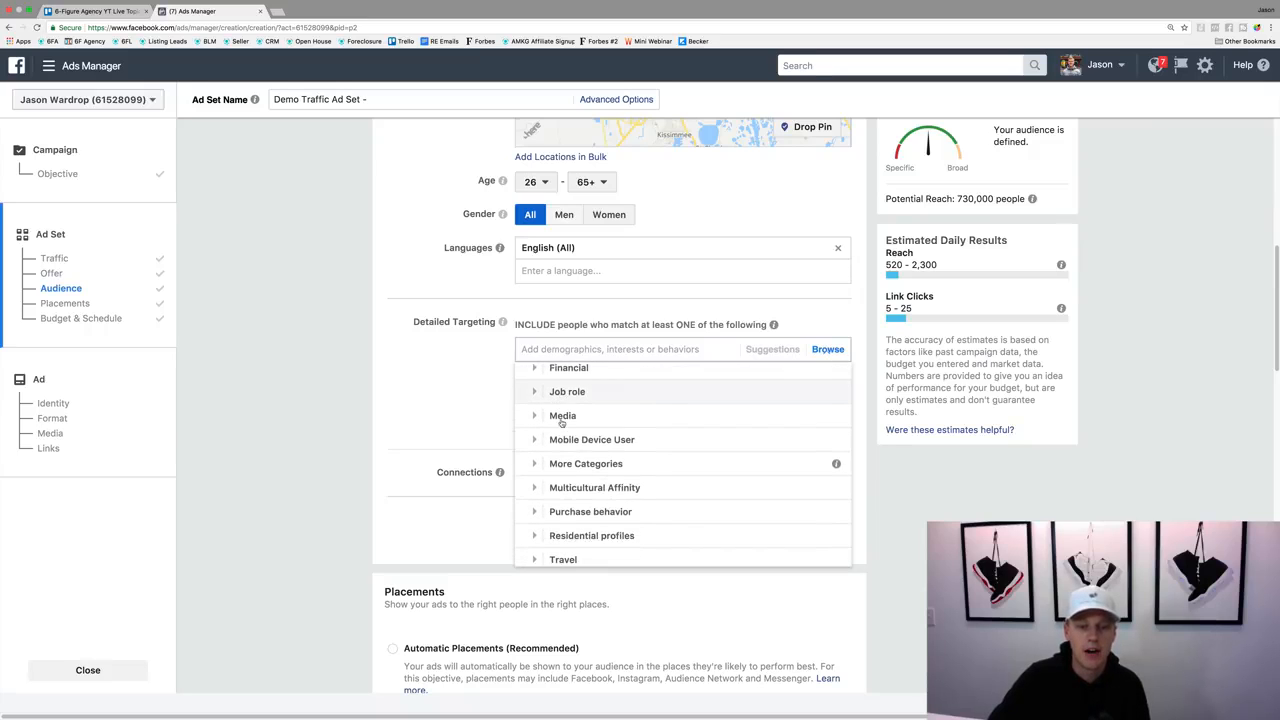
{"action": "left_click", "coordinate": [534, 500]}
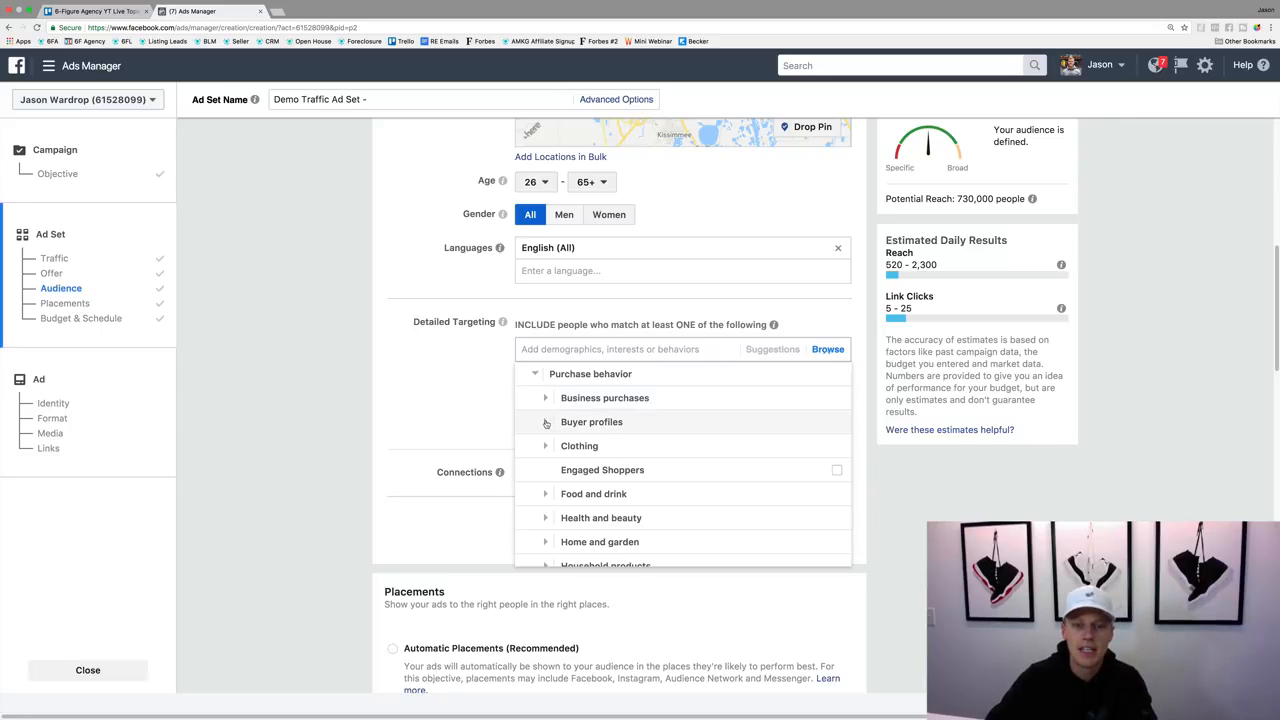
{"action": "left_click", "coordinate": [545, 422]}
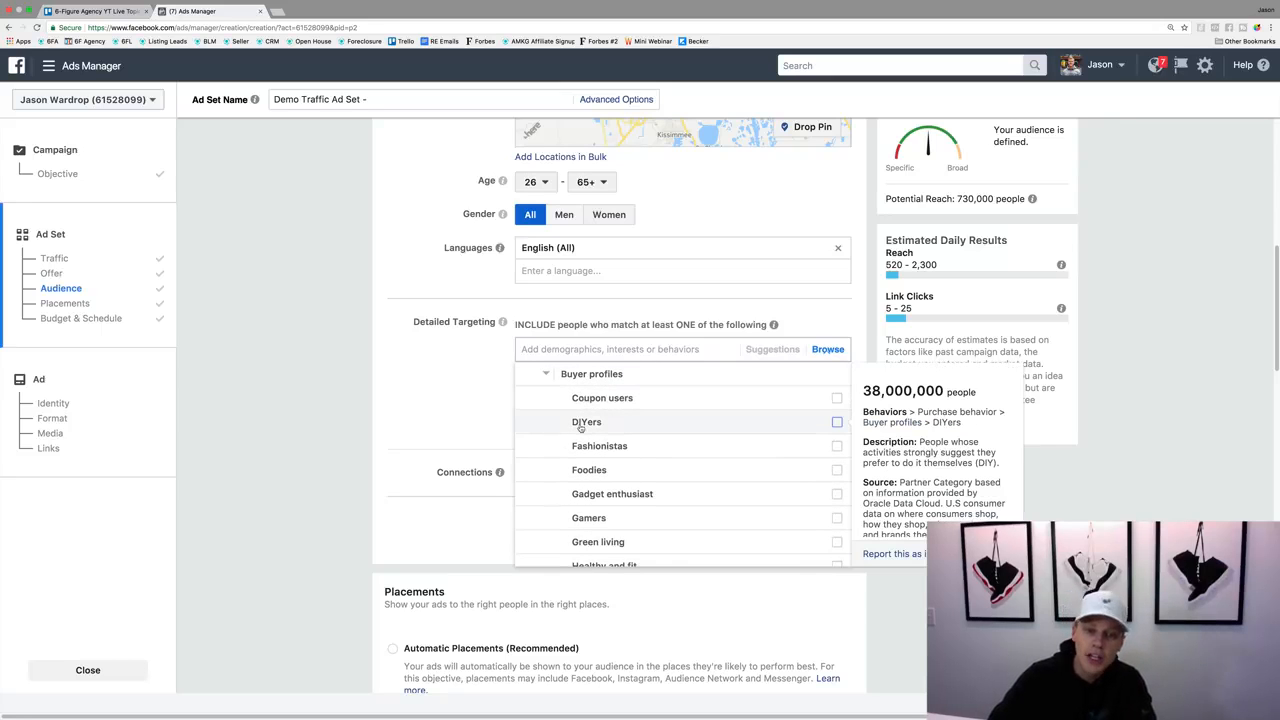
{"action": "scroll", "coordinate": [590, 420], "scroll_direction": "down", "scroll_amount": 3}
{"action": "scroll", "coordinate": [580, 427], "scroll_direction": "down", "scroll_amount": 3}
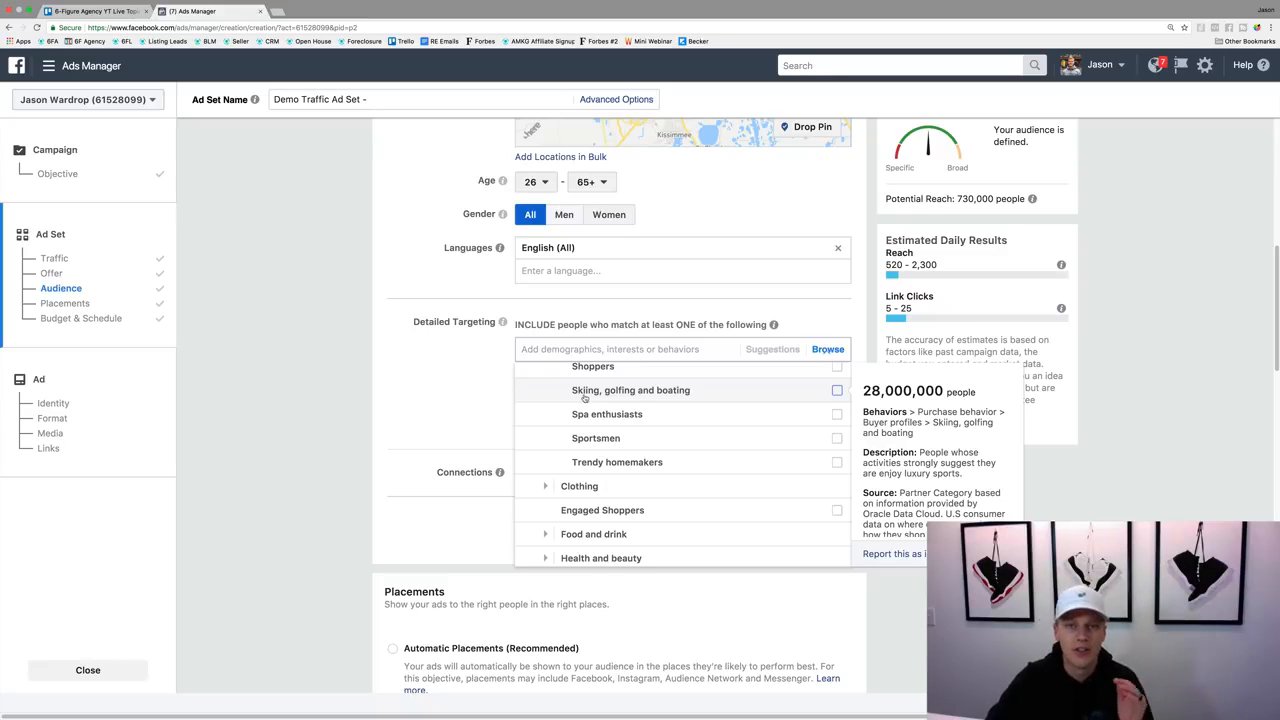
{"action": "scroll", "coordinate": [585, 398], "scroll_direction": "down", "scroll_amount": 6}
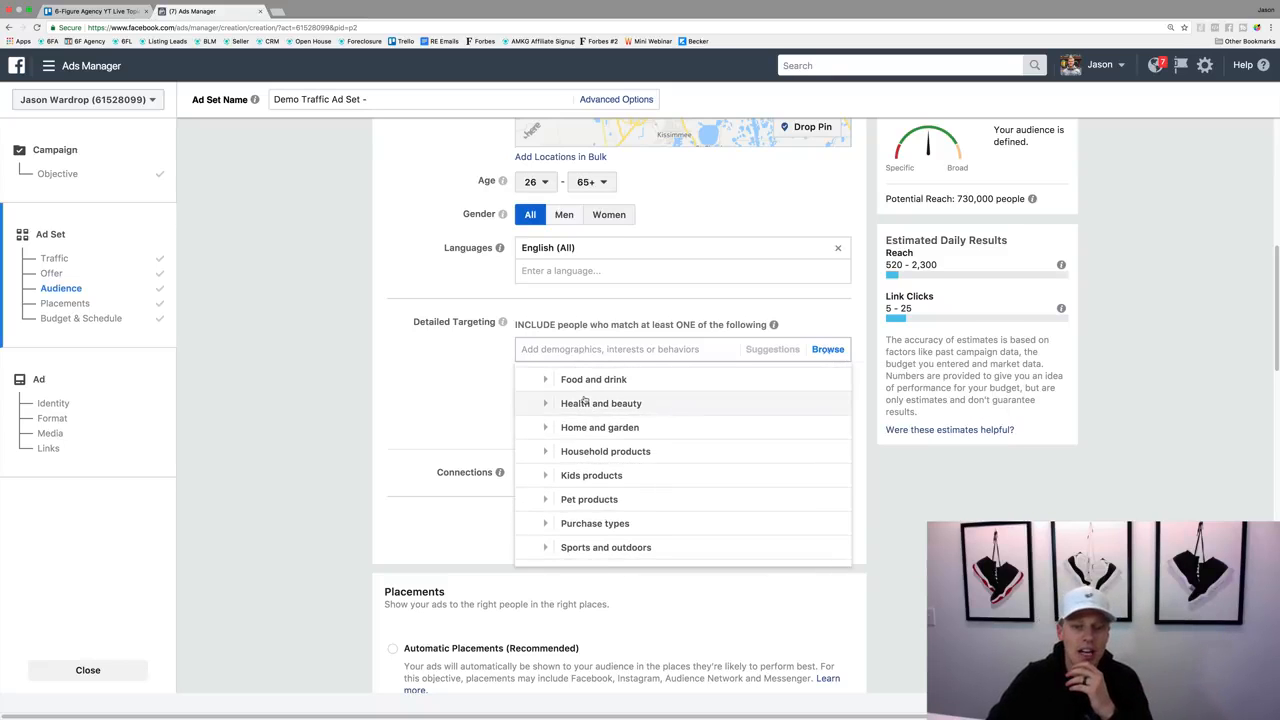
{"action": "scroll", "coordinate": [585, 400], "scroll_direction": "down", "scroll_amount": 2}
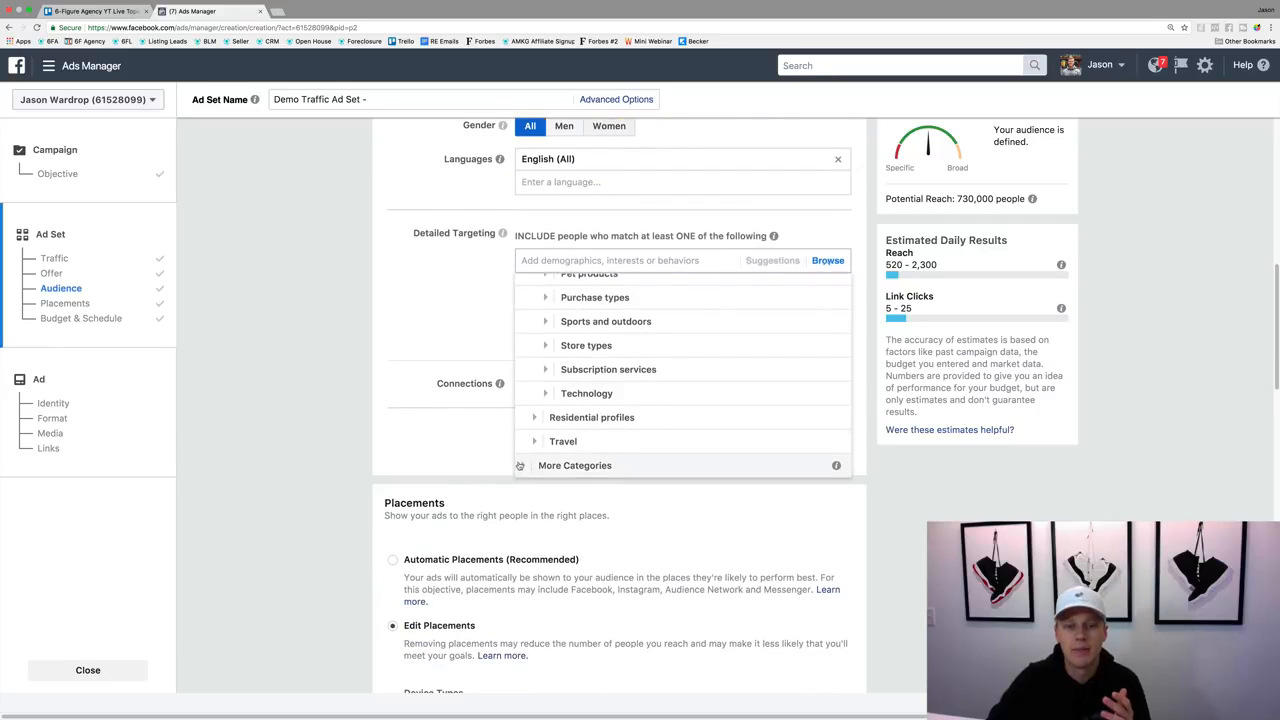
{"action": "left_click", "coordinate": [522, 465]}
{"action": "left_click", "coordinate": [405, 328]}
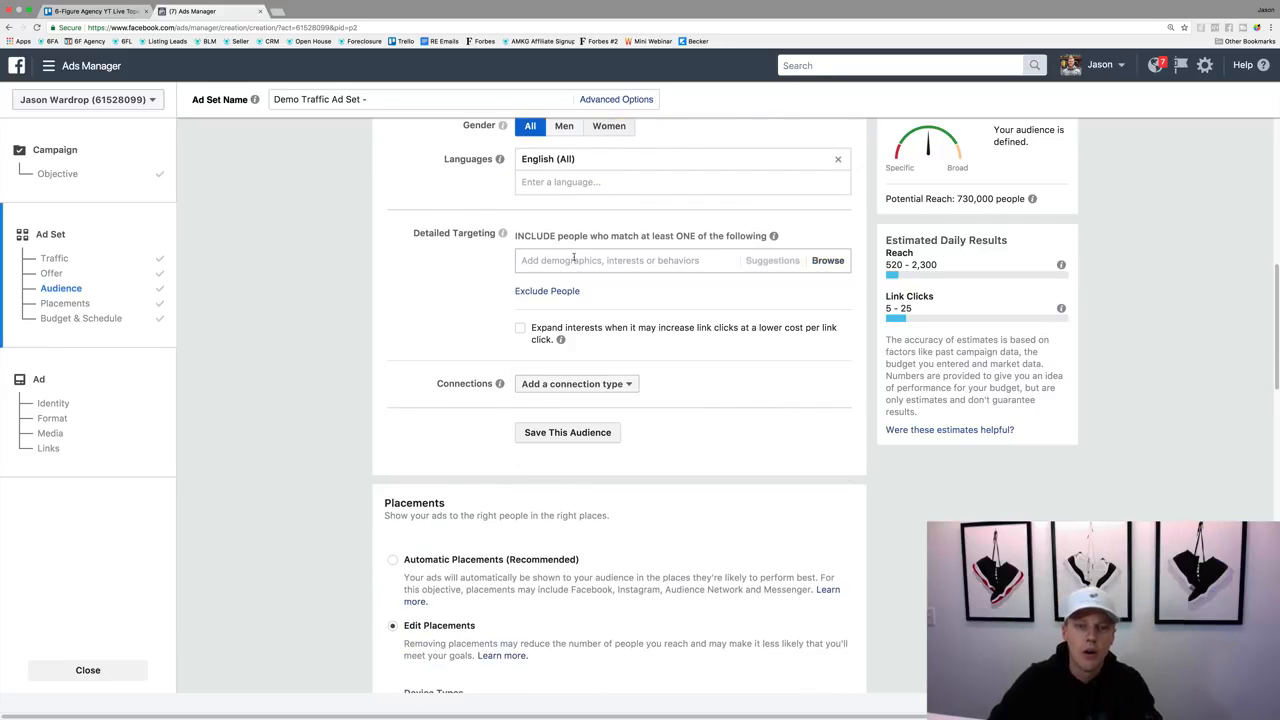
Search the detailed targeting options for "real estate" without adding any of them
{"action": "type", "text": "real estate"}
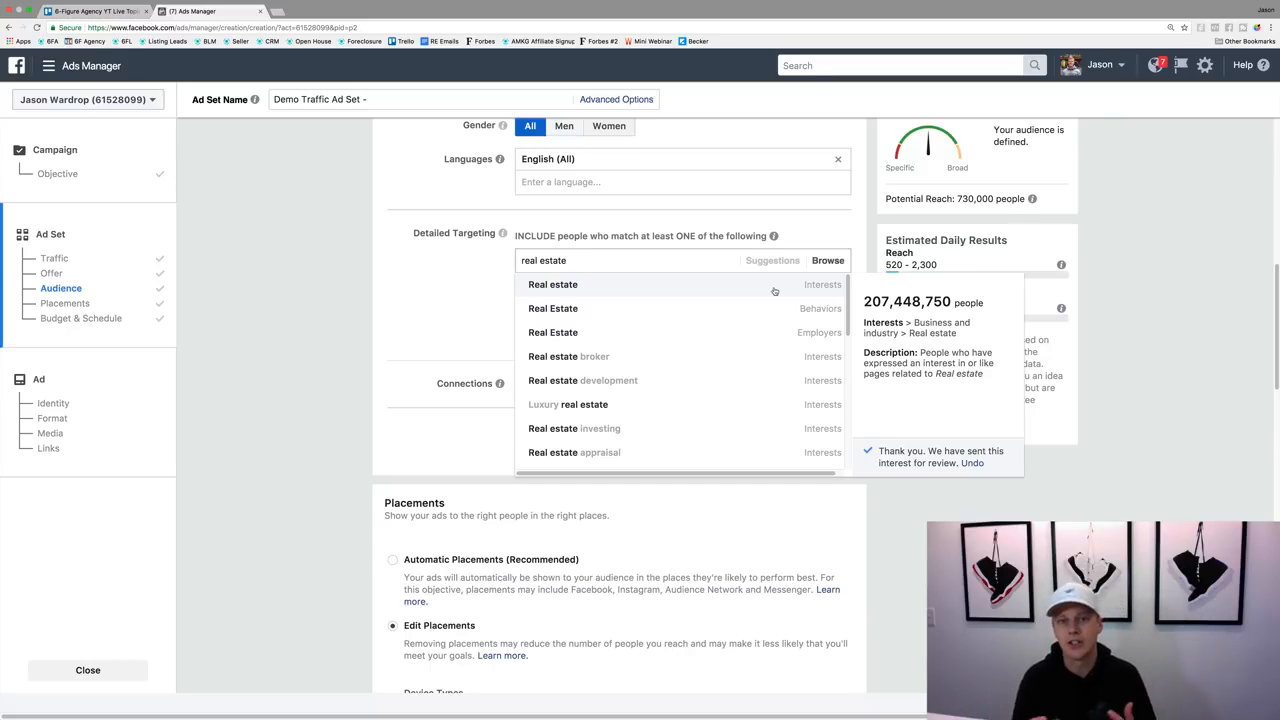
{"action": "left_click", "coordinate": [414, 330]}
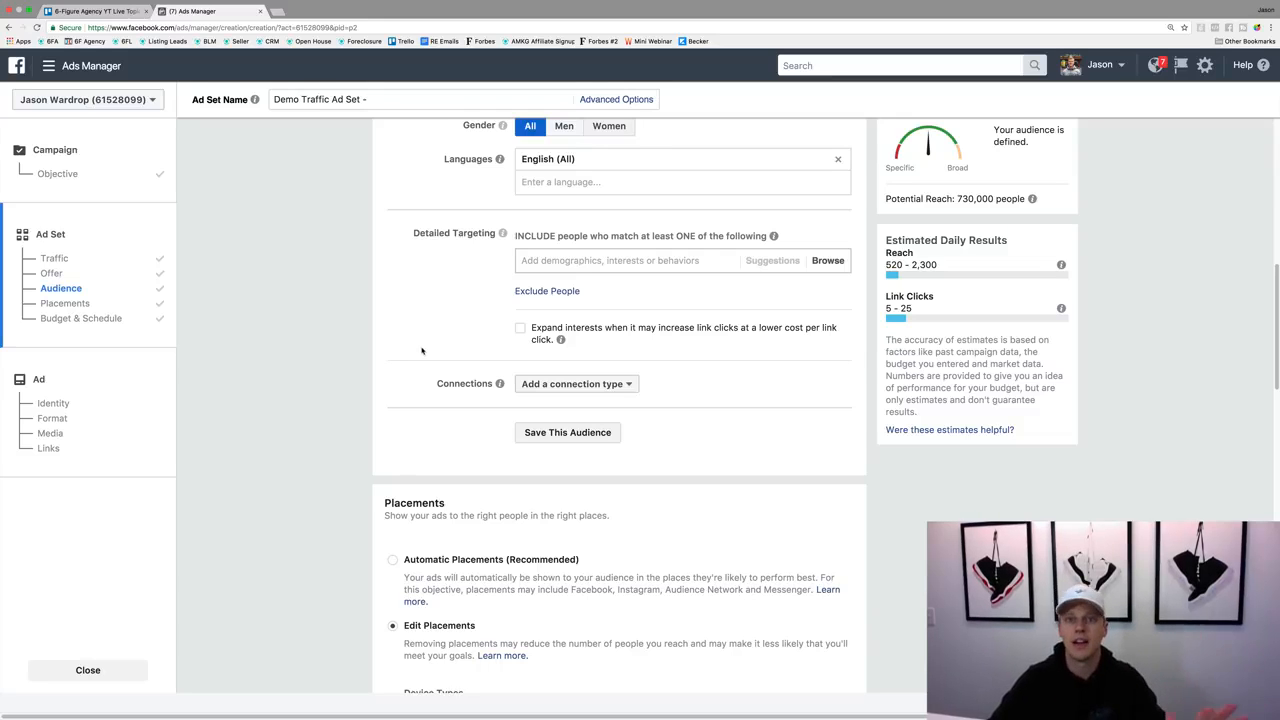
Examine the Facebook Pages connection types, including the option to exclude people who like the Page
{"action": "left_click", "coordinate": [559, 386]}
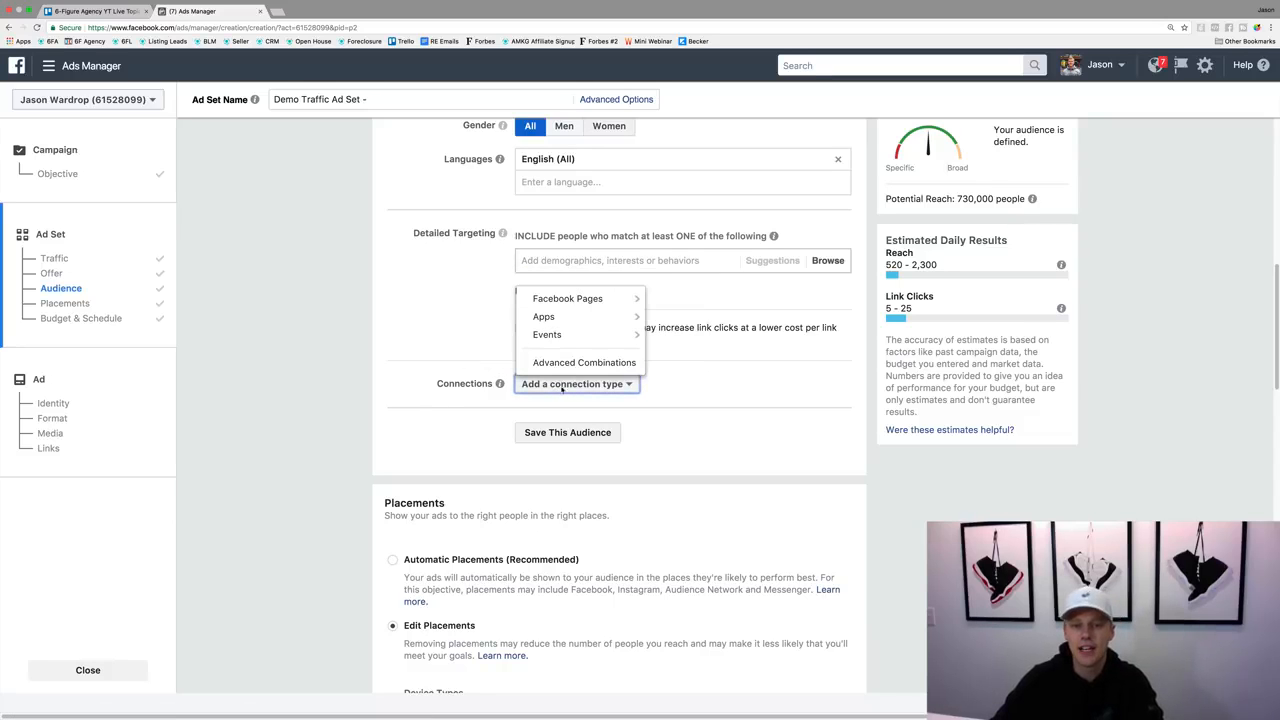
{"action": "mouse_move", "coordinate": [625, 320]}
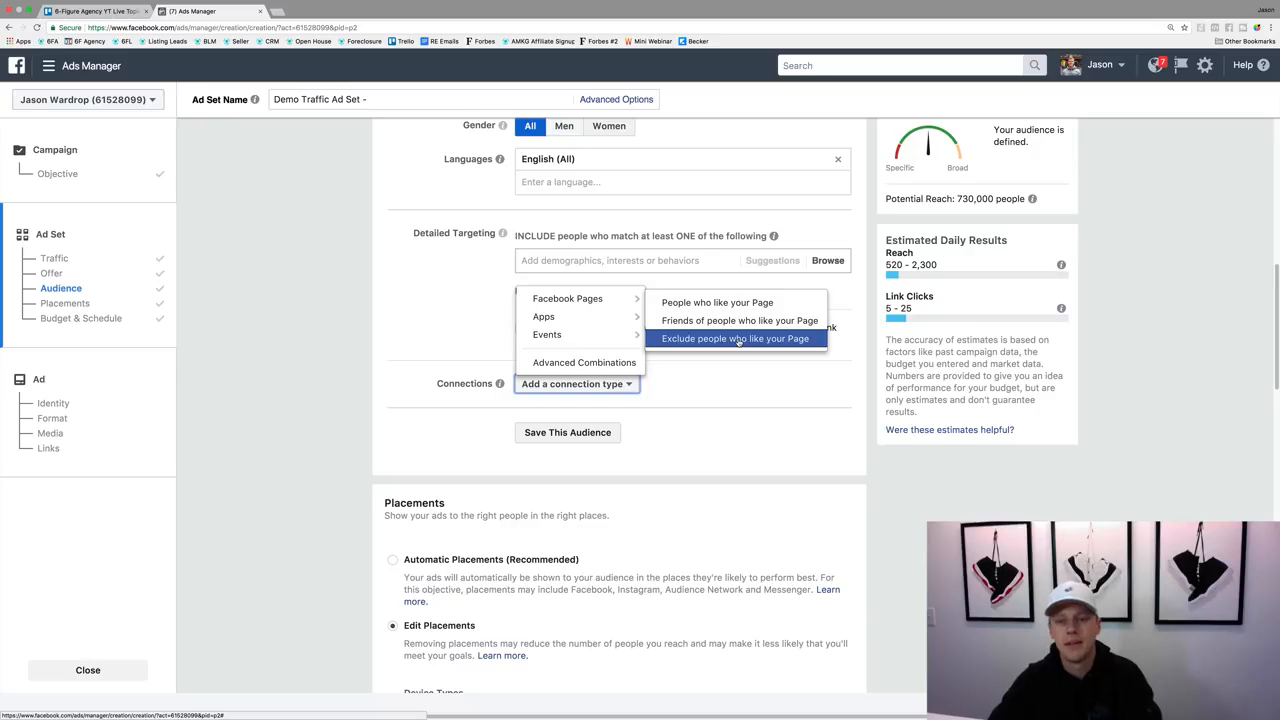
{"action": "left_click", "coordinate": [383, 430]}
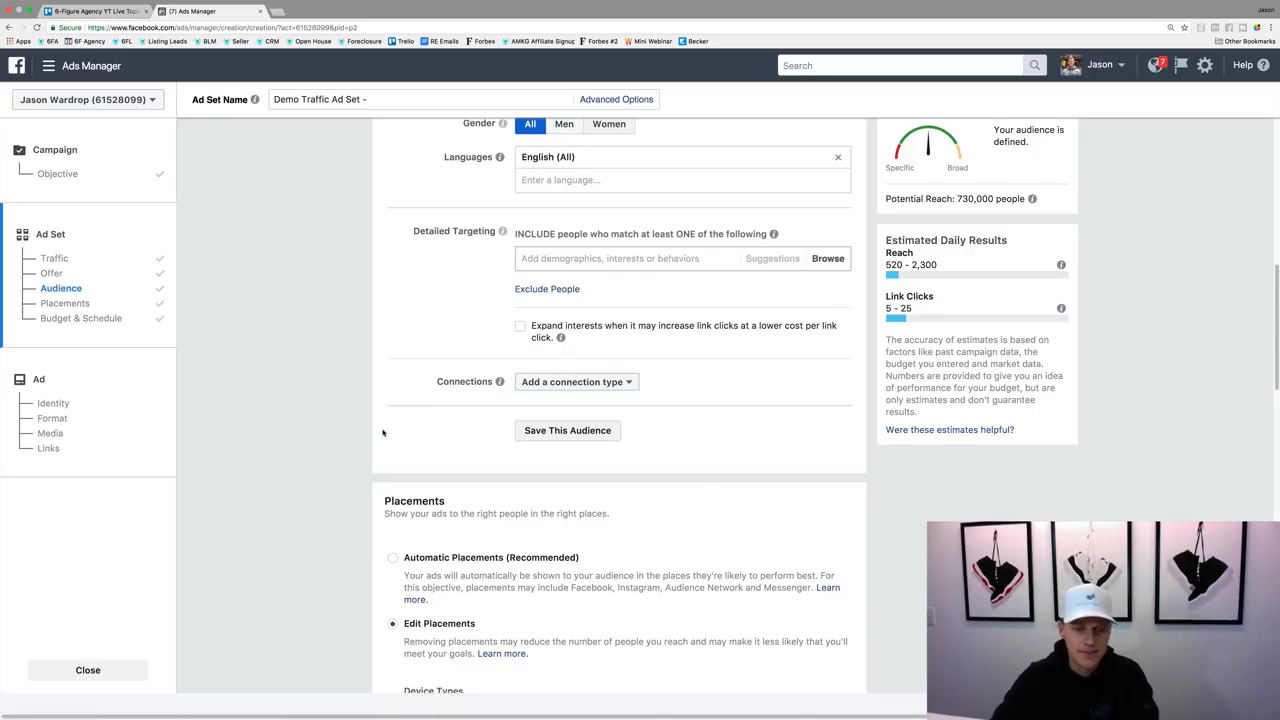
Switch the ad set to Automatic Placements and back to Edit Placements
{"action": "scroll", "coordinate": [383, 432], "scroll_direction": "down", "scroll_amount": 5}
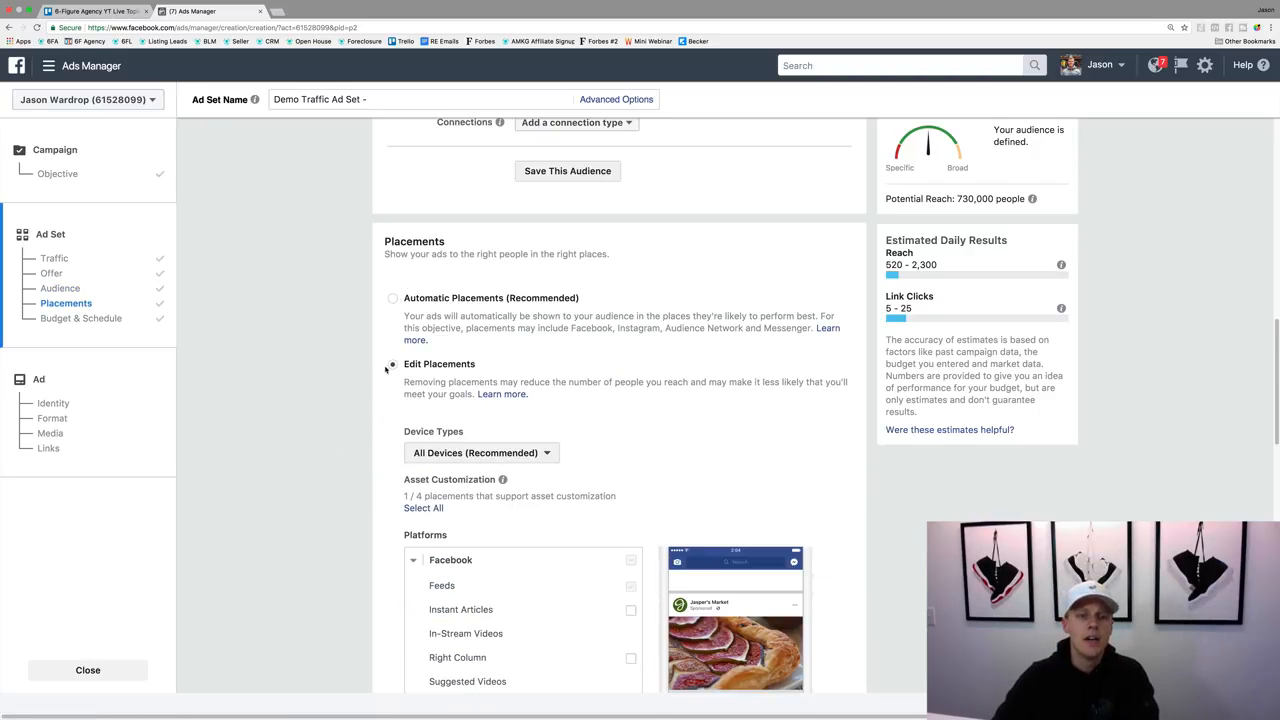
{"action": "left_click", "coordinate": [392, 298]}
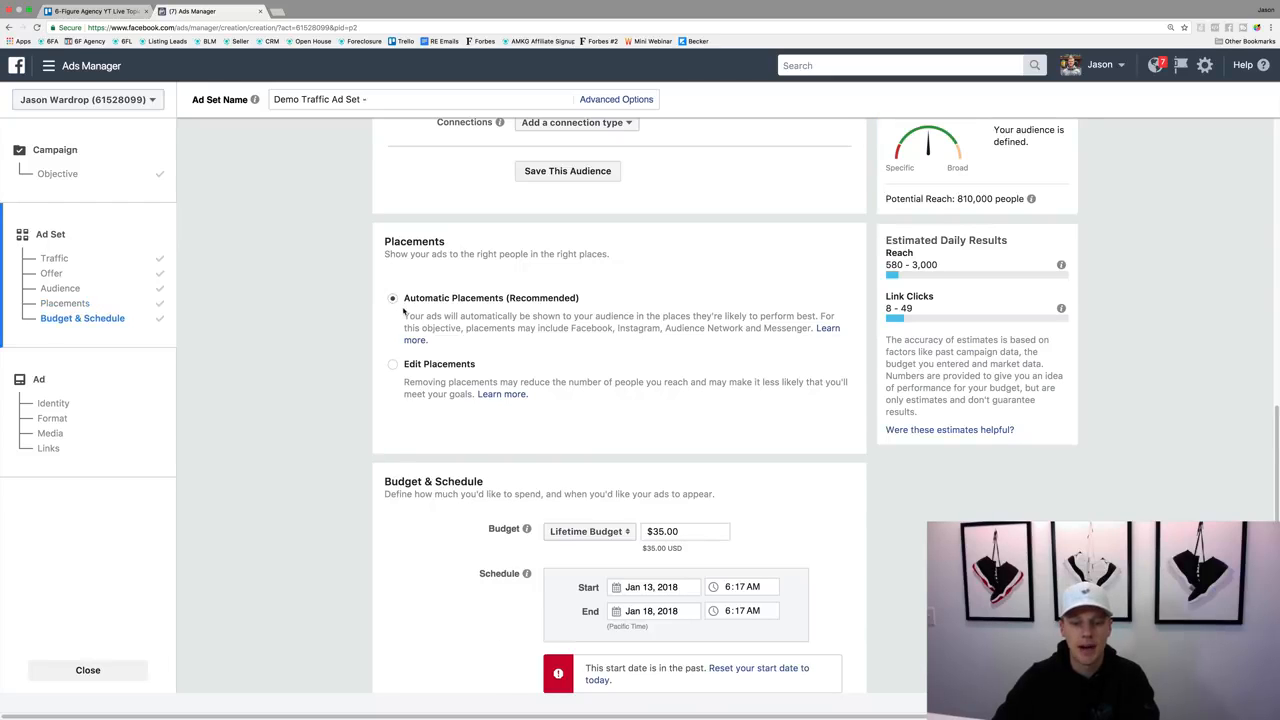
{"action": "left_click", "coordinate": [393, 364]}
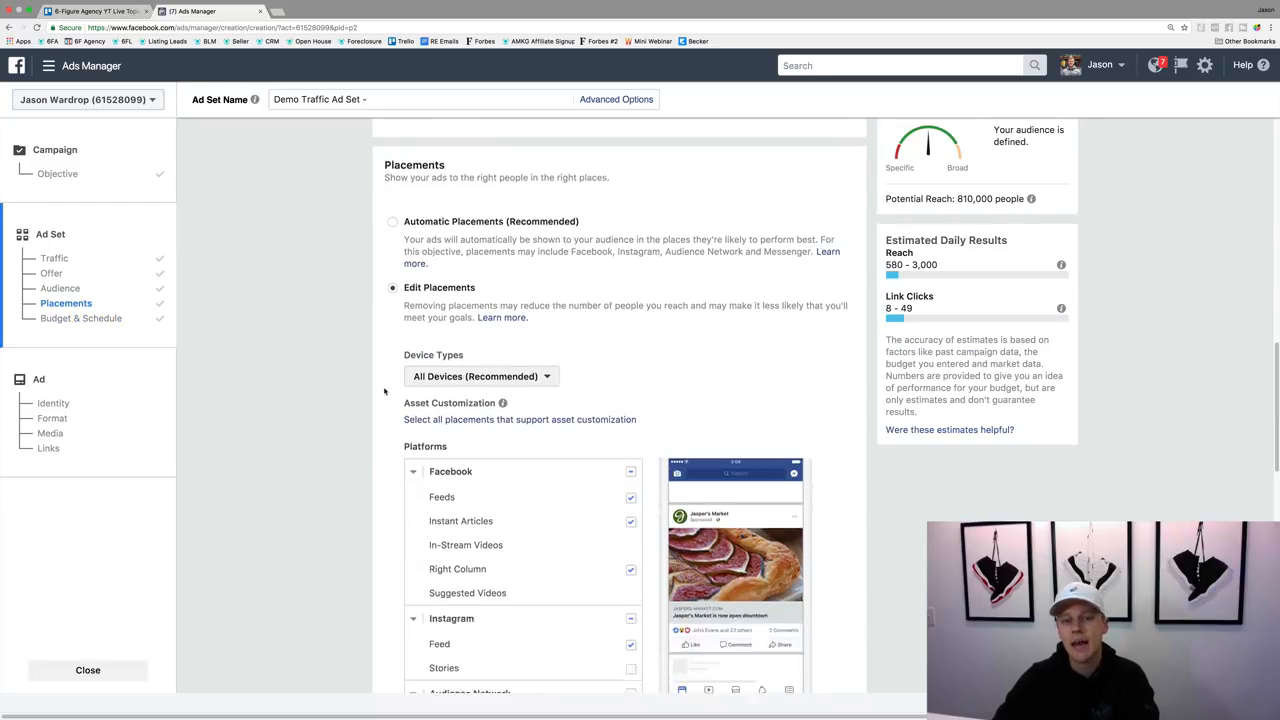
Examine the Device Types choices for the placements, keeping All Devices selected
{"action": "scroll", "coordinate": [384, 391], "scroll_direction": "down", "scroll_amount": 5}
{"action": "scroll", "coordinate": [380, 374], "scroll_direction": "down", "scroll_amount": 1}
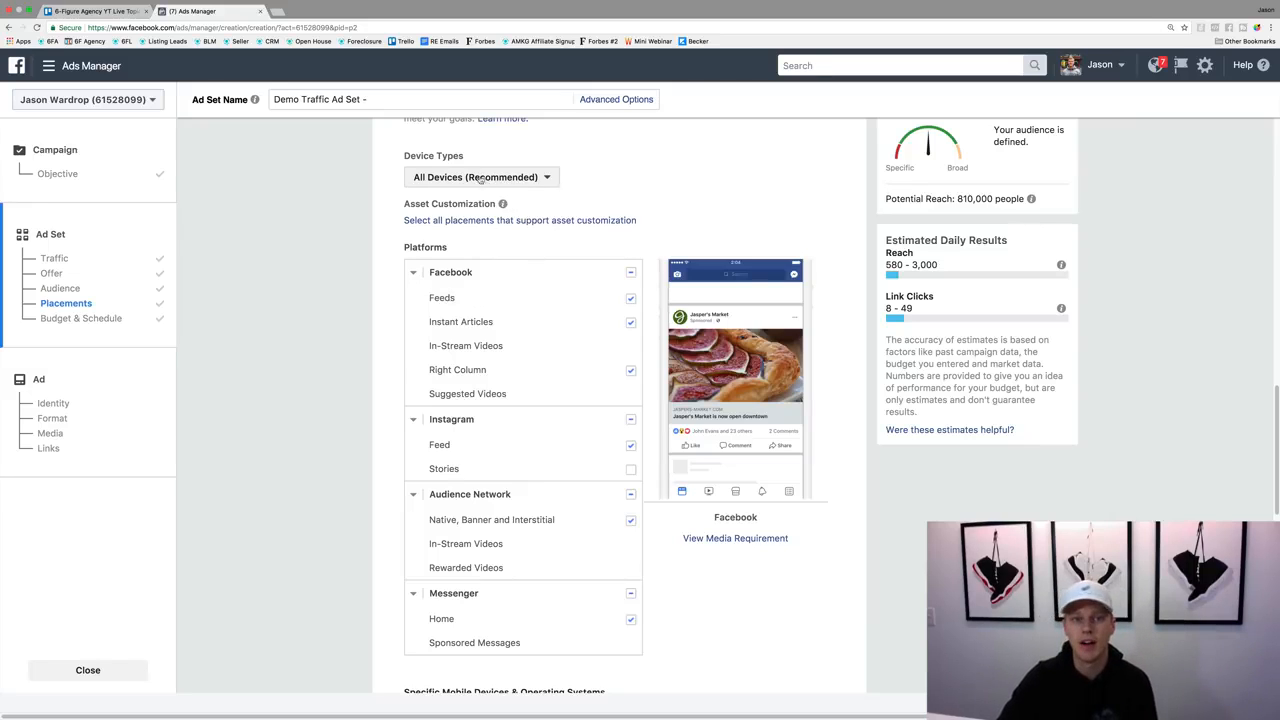
{"action": "left_click", "coordinate": [437, 178]}
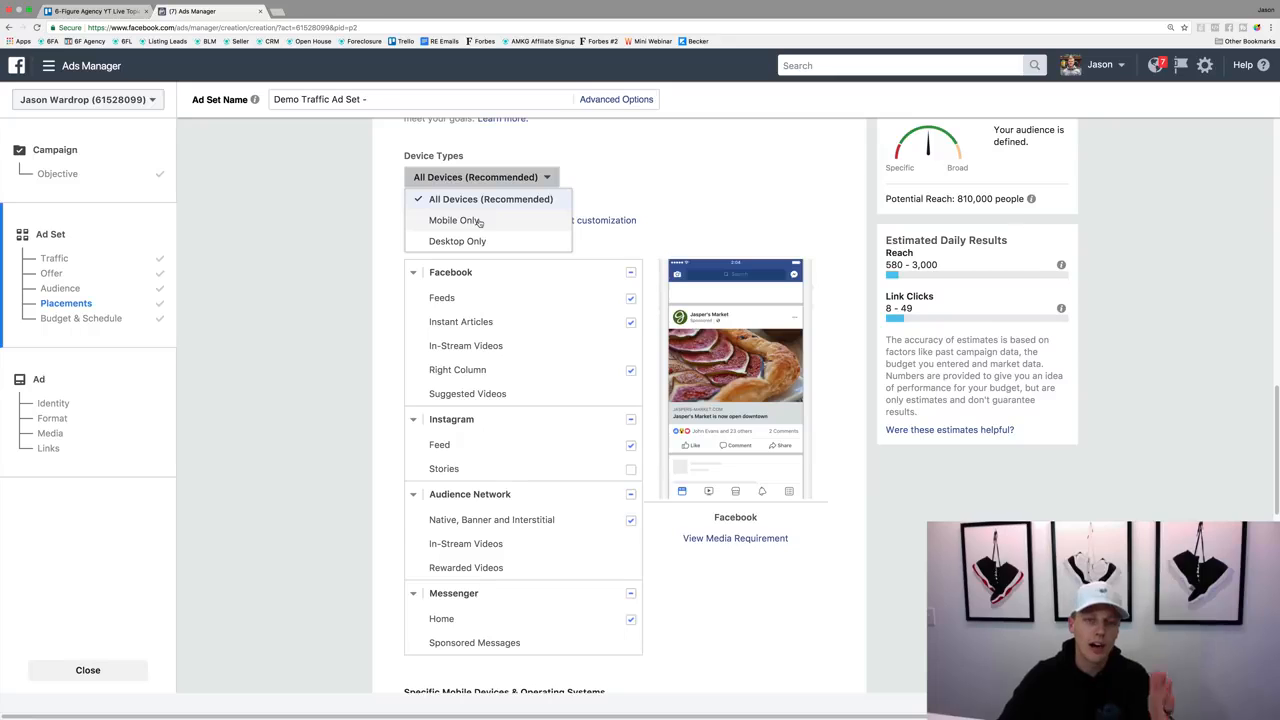
{"action": "left_click", "coordinate": [634, 181]}
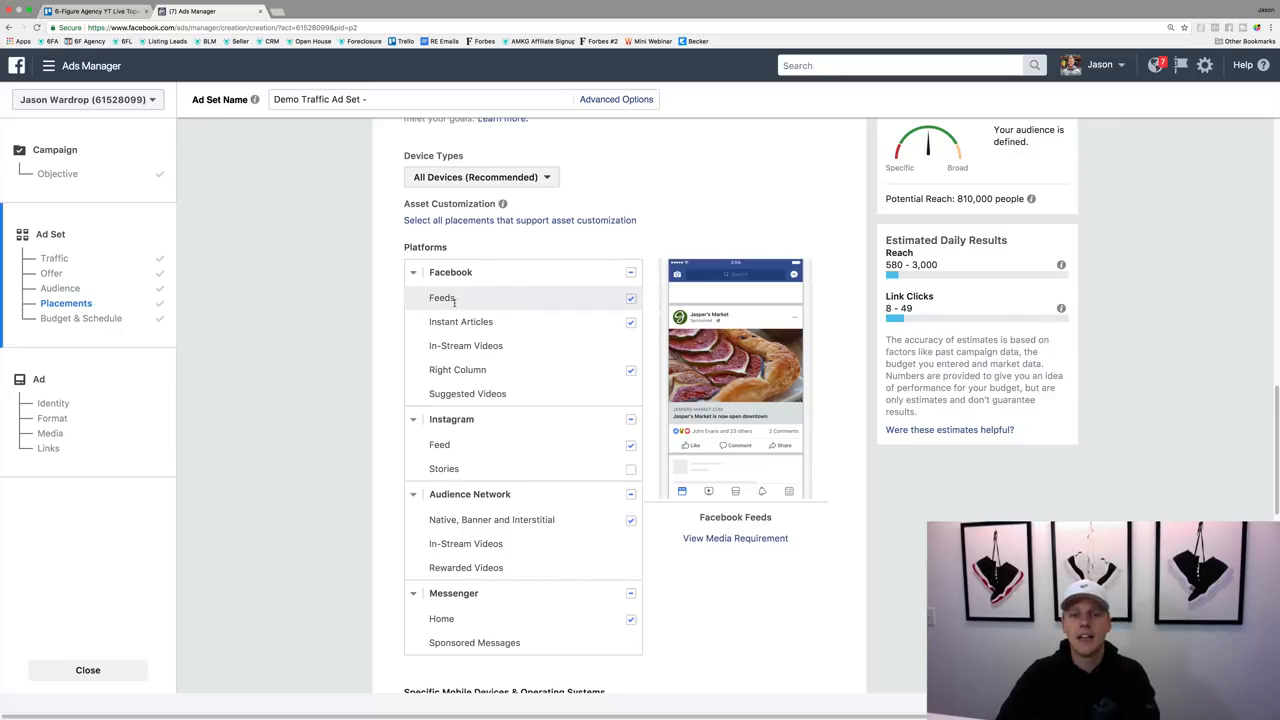
Restrict the placements to Facebook Feeds by excluding Instant Articles, Right Column, Instagram, Audience Network and Messenger
{"action": "left_click", "coordinate": [630, 322]}
{"action": "left_click", "coordinate": [630, 370]}
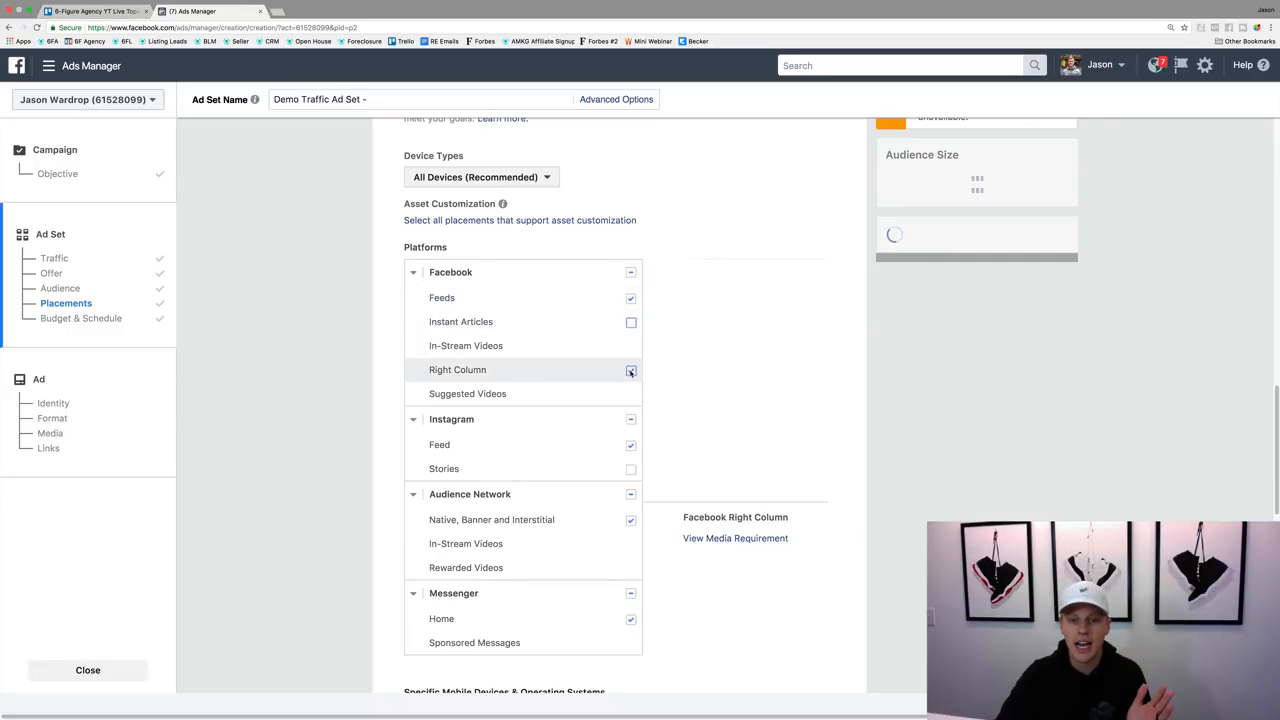
{"action": "left_click", "coordinate": [631, 420]}
{"action": "left_click", "coordinate": [631, 494]}
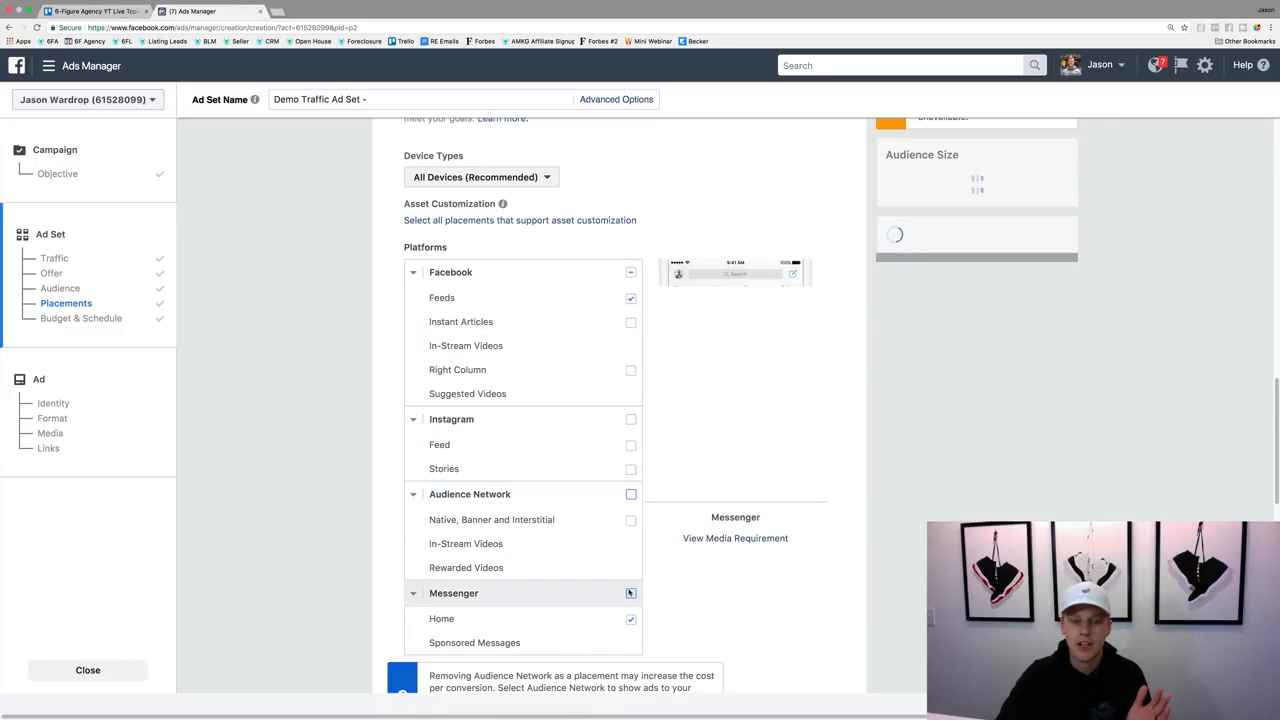
{"action": "left_click", "coordinate": [631, 593]}
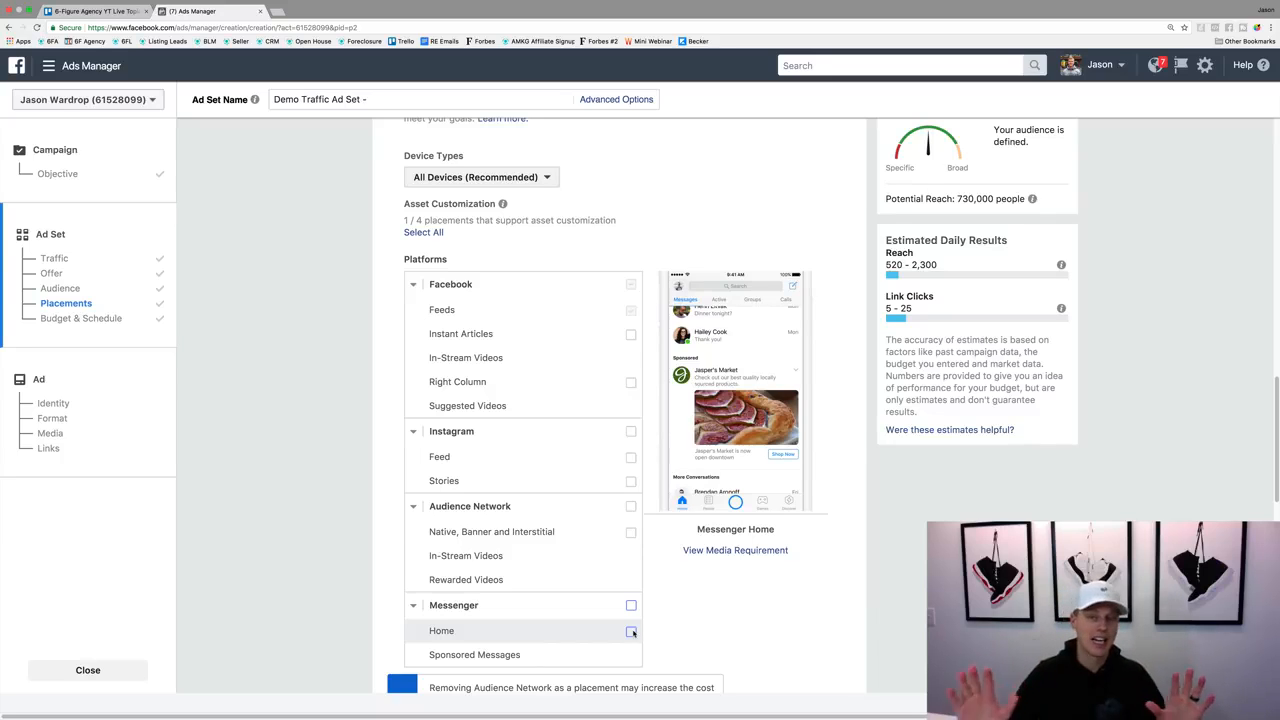
Change the ad set's budget type to Daily Budget
{"action": "scroll", "coordinate": [671, 554], "scroll_direction": "down", "scroll_amount": 3}
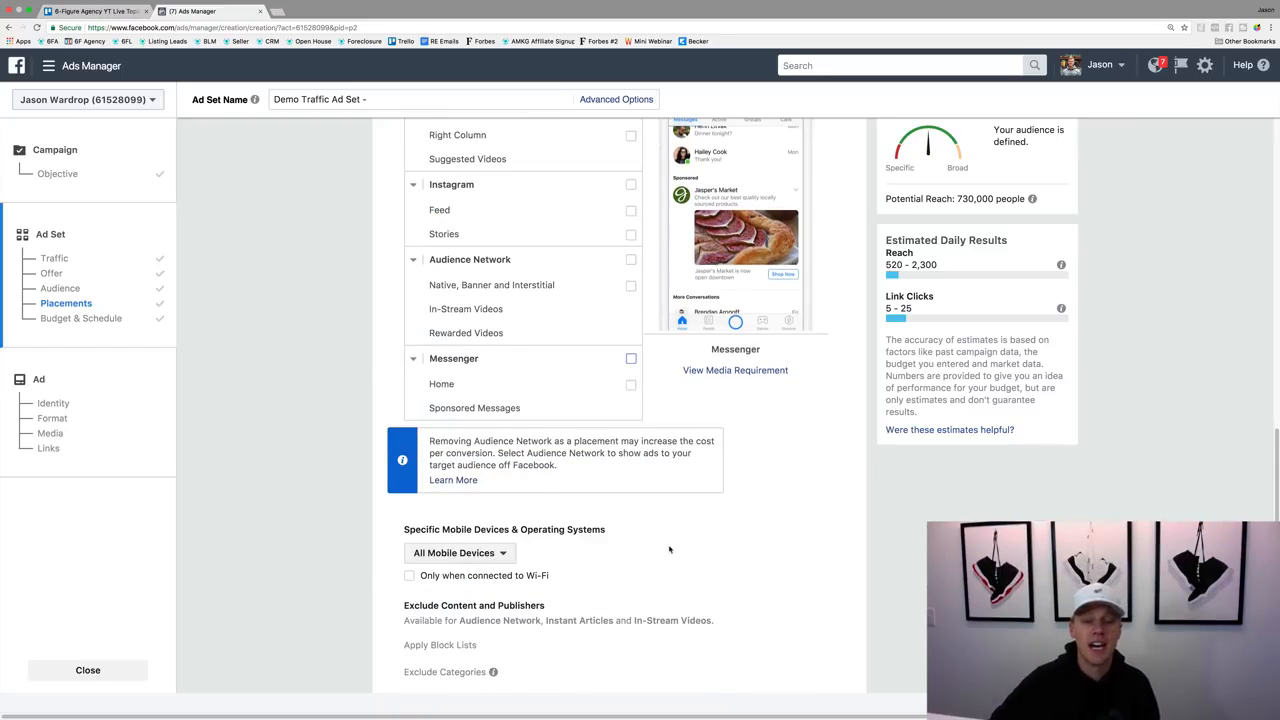
{"action": "scroll", "coordinate": [670, 550], "scroll_direction": "down", "scroll_amount": 2}
{"action": "scroll", "coordinate": [600, 412], "scroll_direction": "down", "scroll_amount": 1}
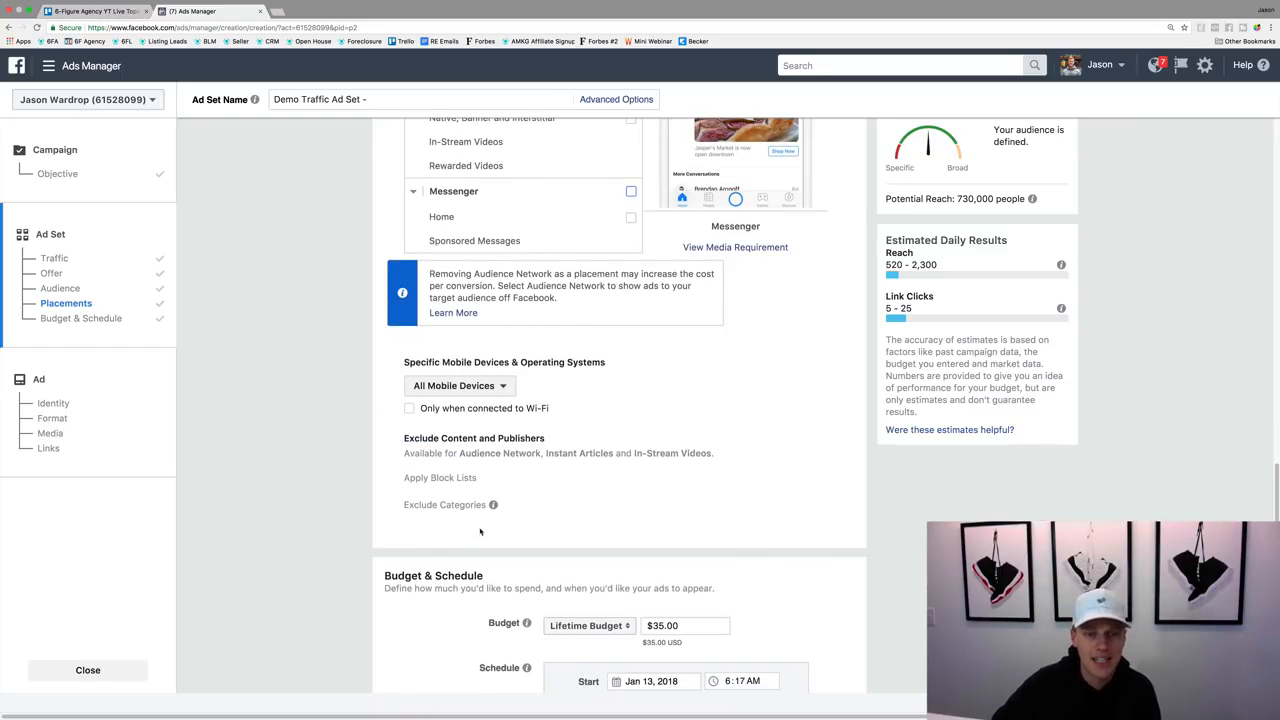
{"action": "scroll", "coordinate": [421, 521], "scroll_direction": "down", "scroll_amount": 2}
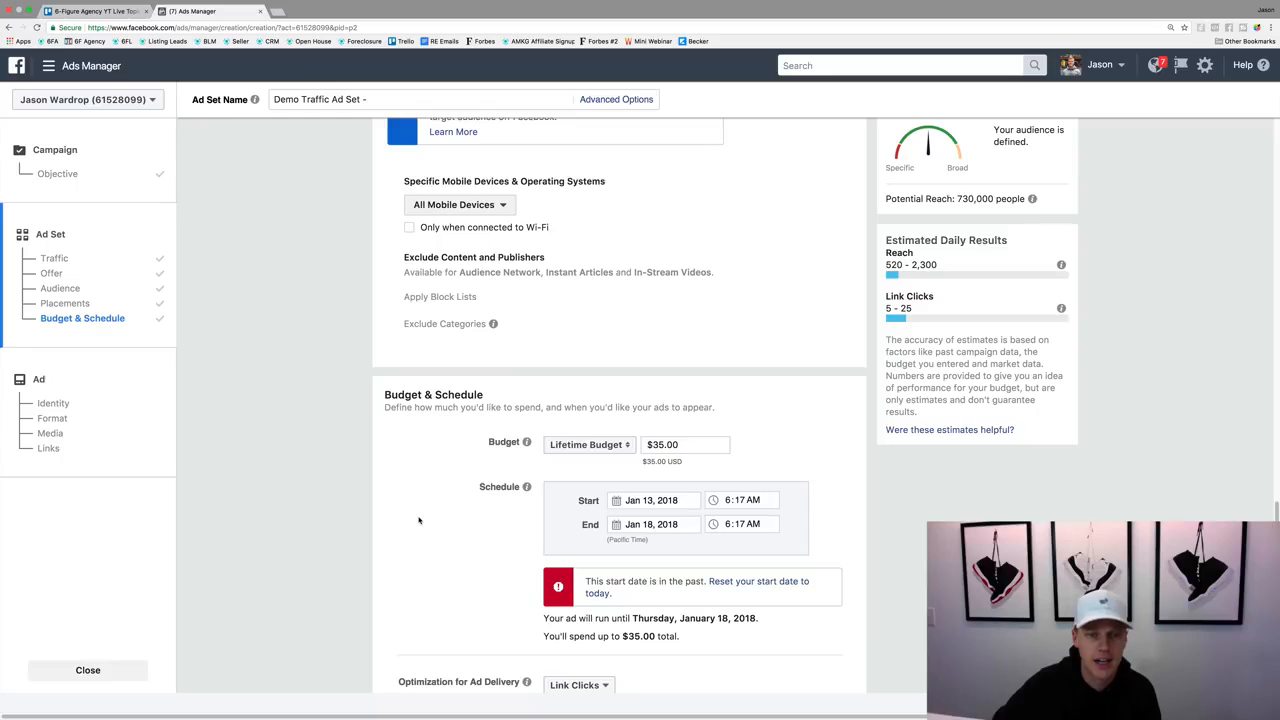
{"action": "left_click", "coordinate": [579, 446]}
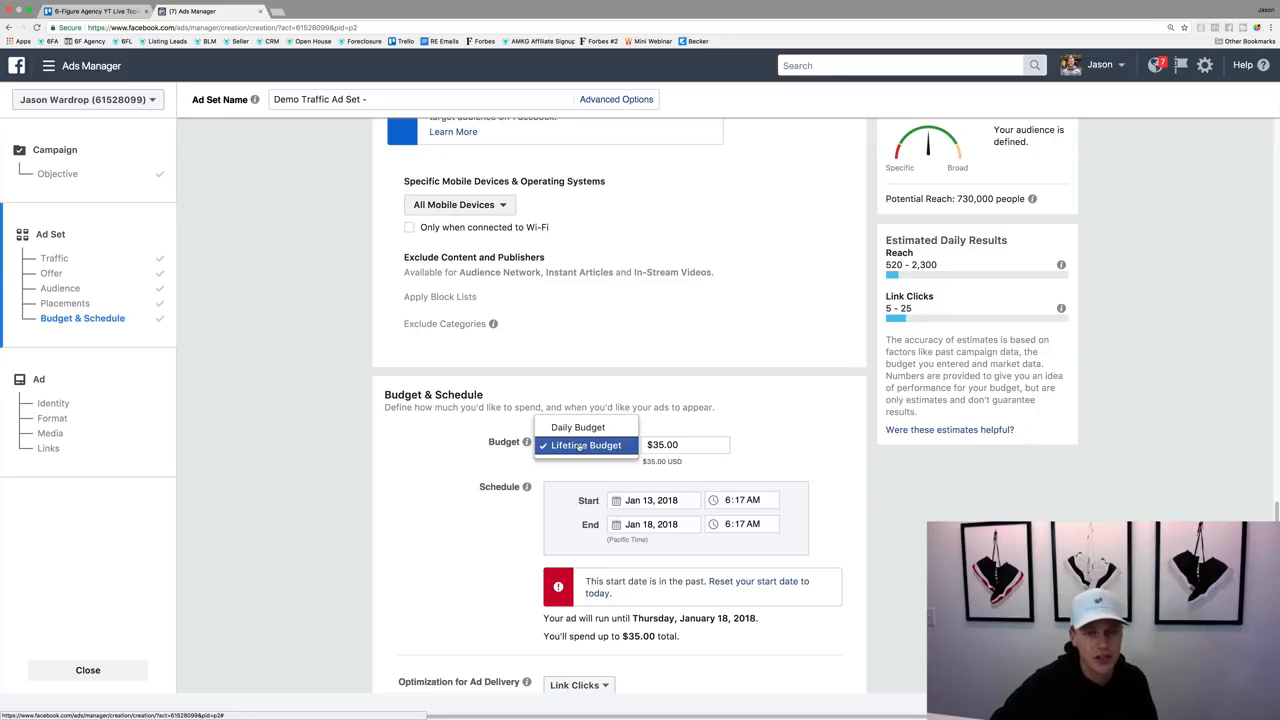
{"action": "left_click", "coordinate": [579, 428]}
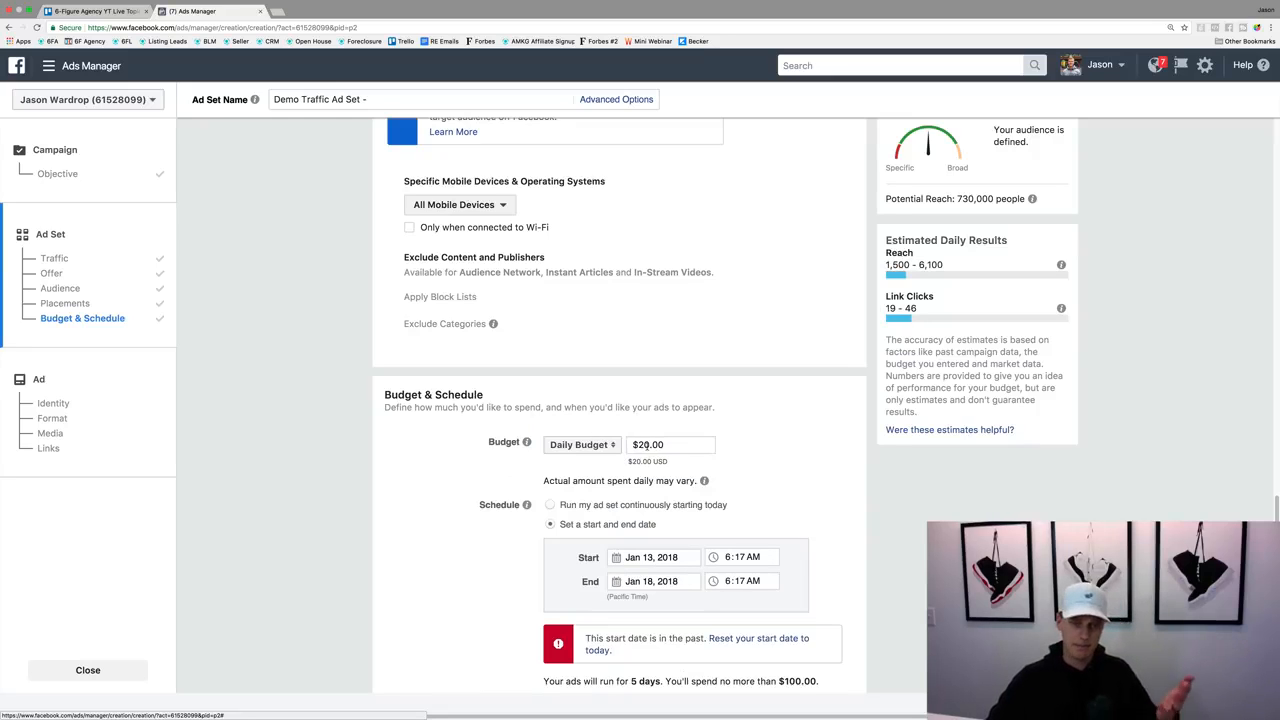
Set the daily budget to $10.00
{"action": "left_click", "coordinate": [646, 444]}
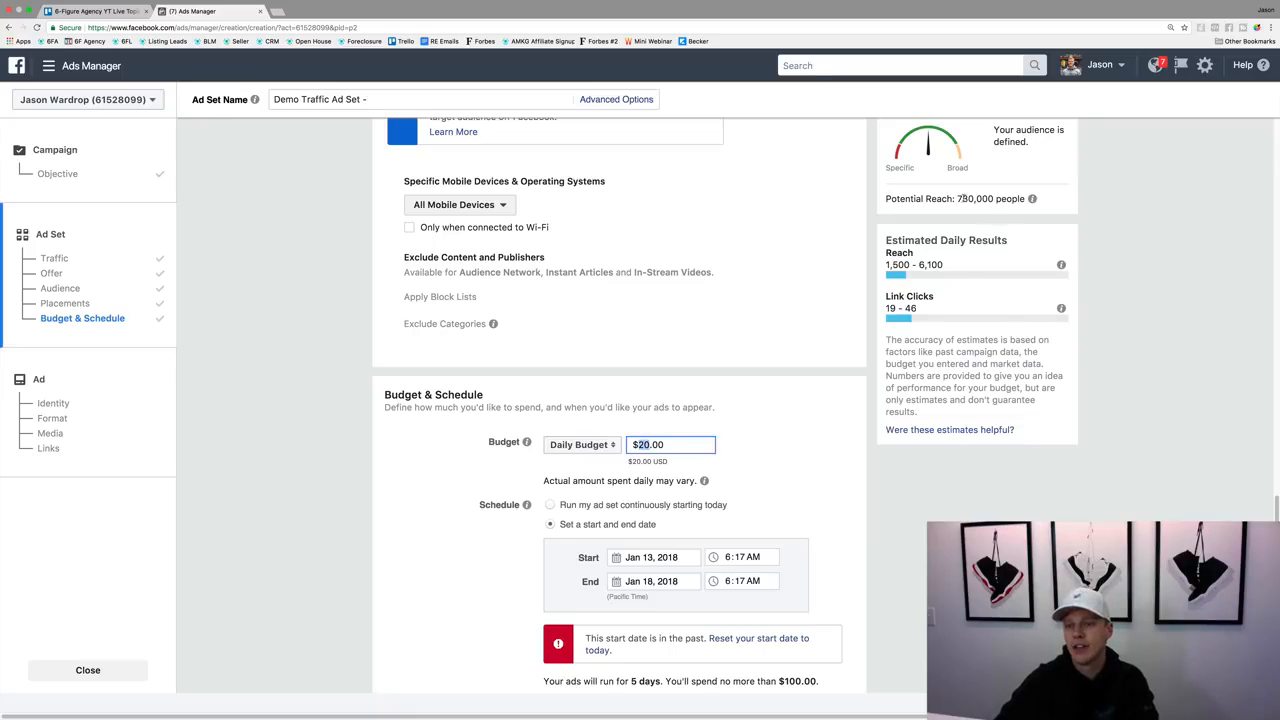
{"action": "left_click_drag", "start_coordinate": [957, 198], "coordinate": [975, 198]}
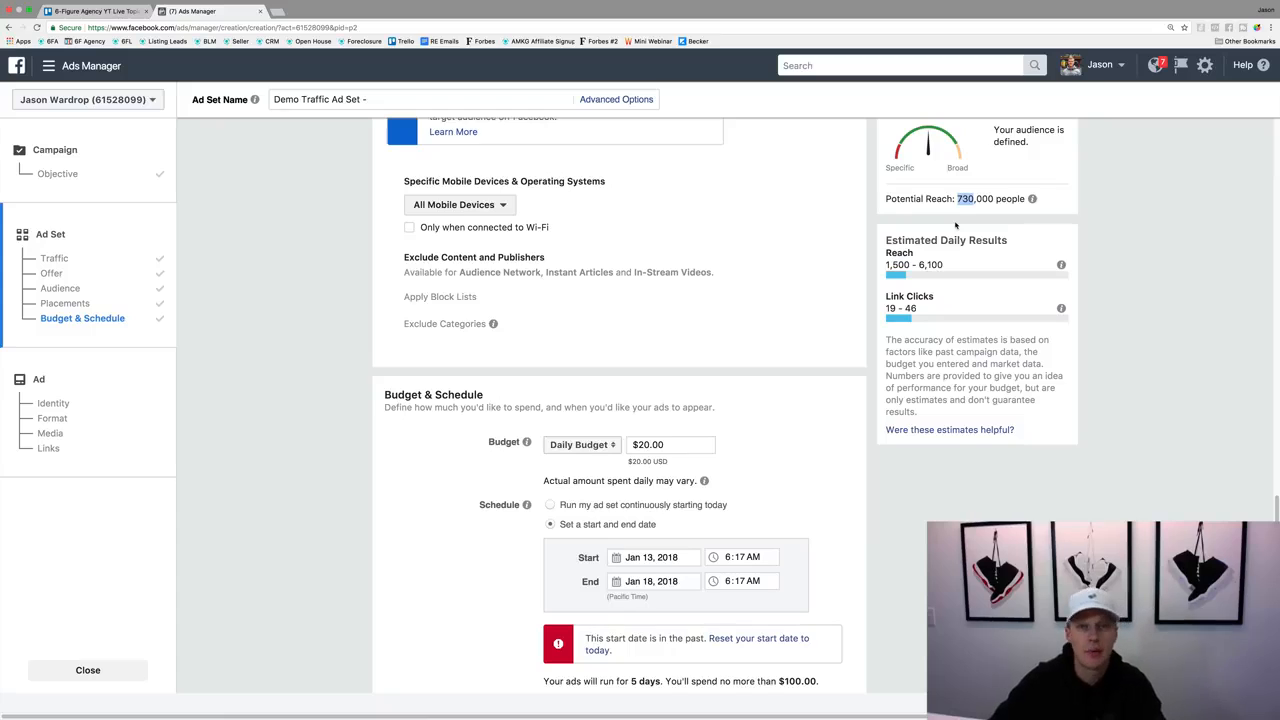
{"action": "left_click", "coordinate": [652, 443]}
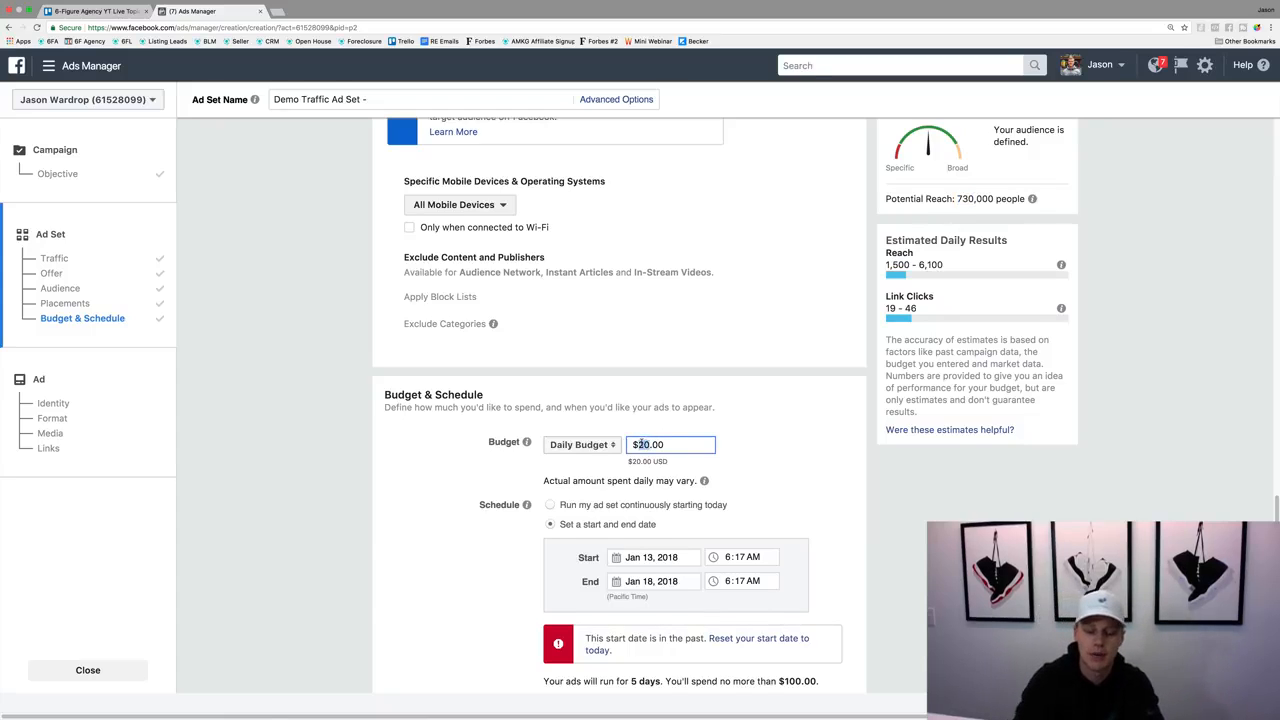
{"action": "key", "text": "BackSpace"}
{"action": "type", "text": "1"}
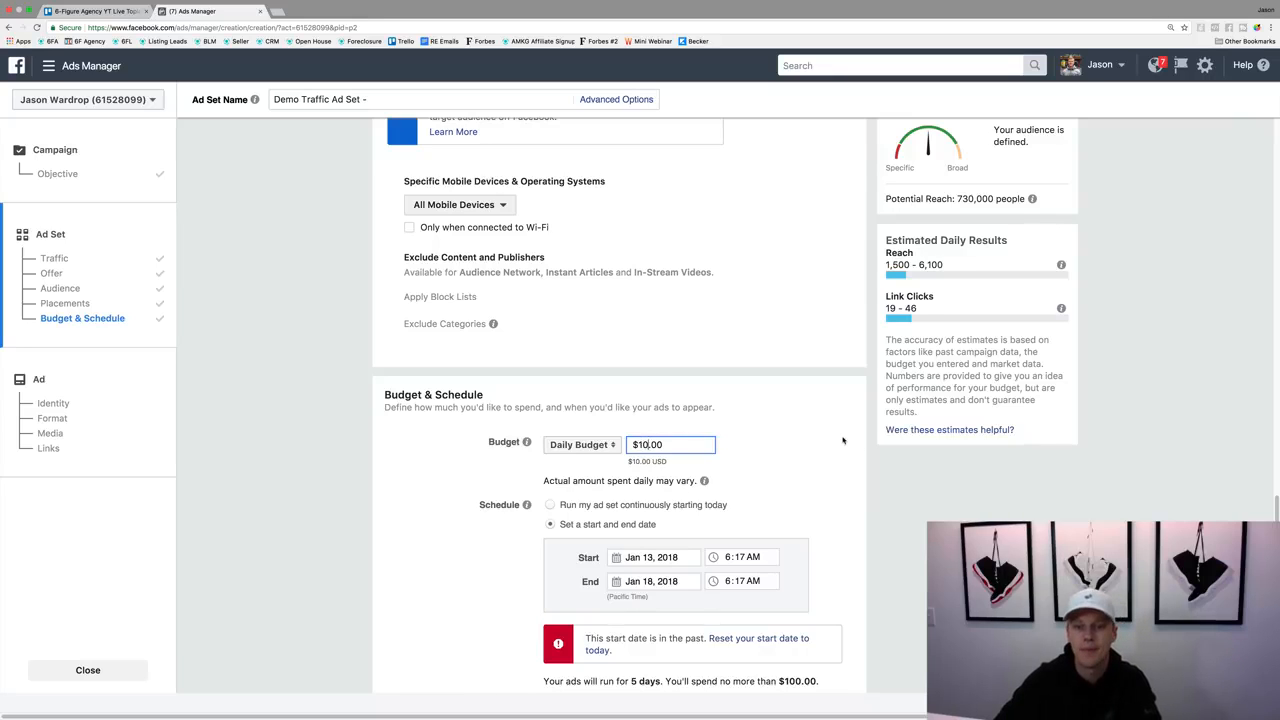
{"action": "left_click", "coordinate": [740, 465]}
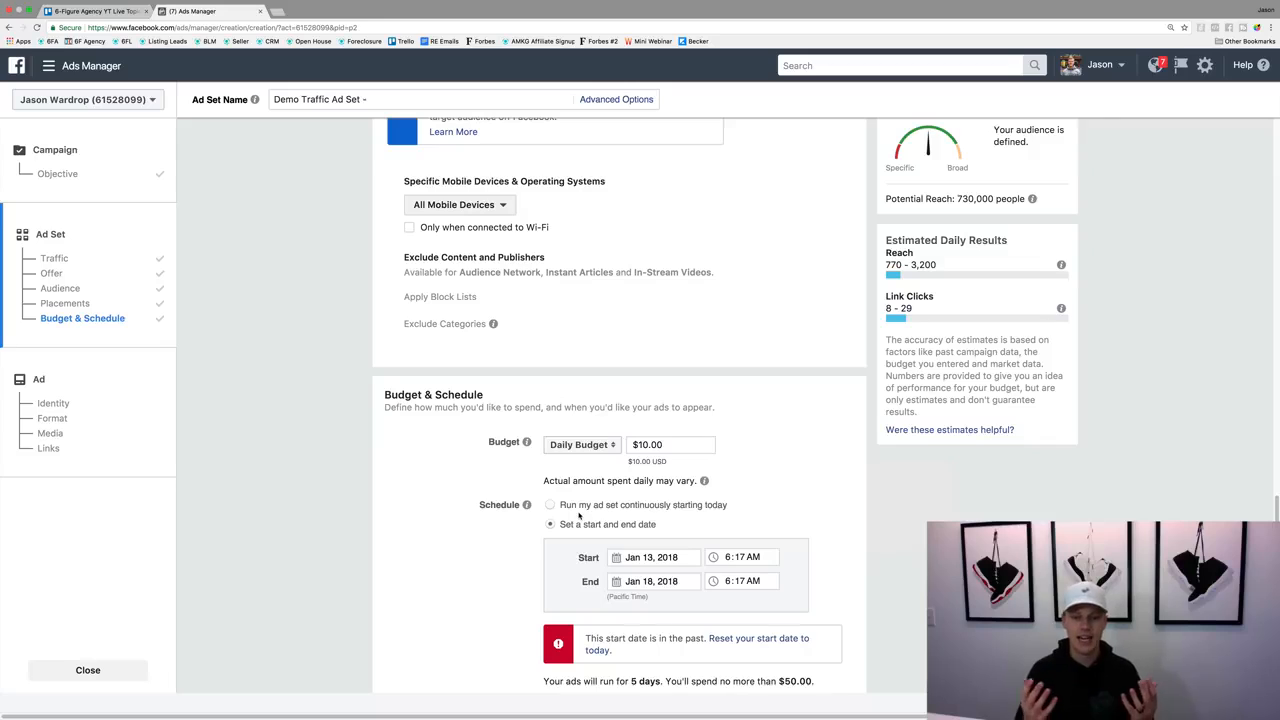
Set the ad set's schedule to start on January 15, 2018 at 8:00 AM
{"action": "left_click", "coordinate": [637, 557]}
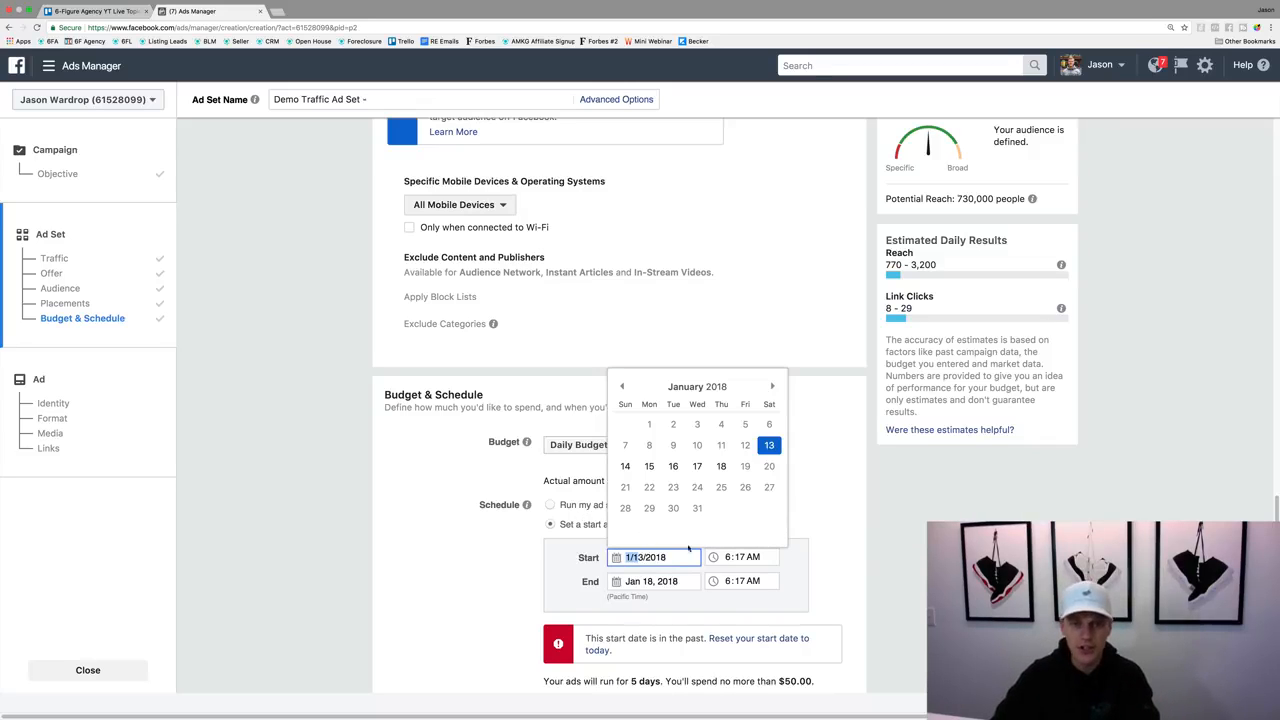
{"action": "left_click", "coordinate": [649, 466]}
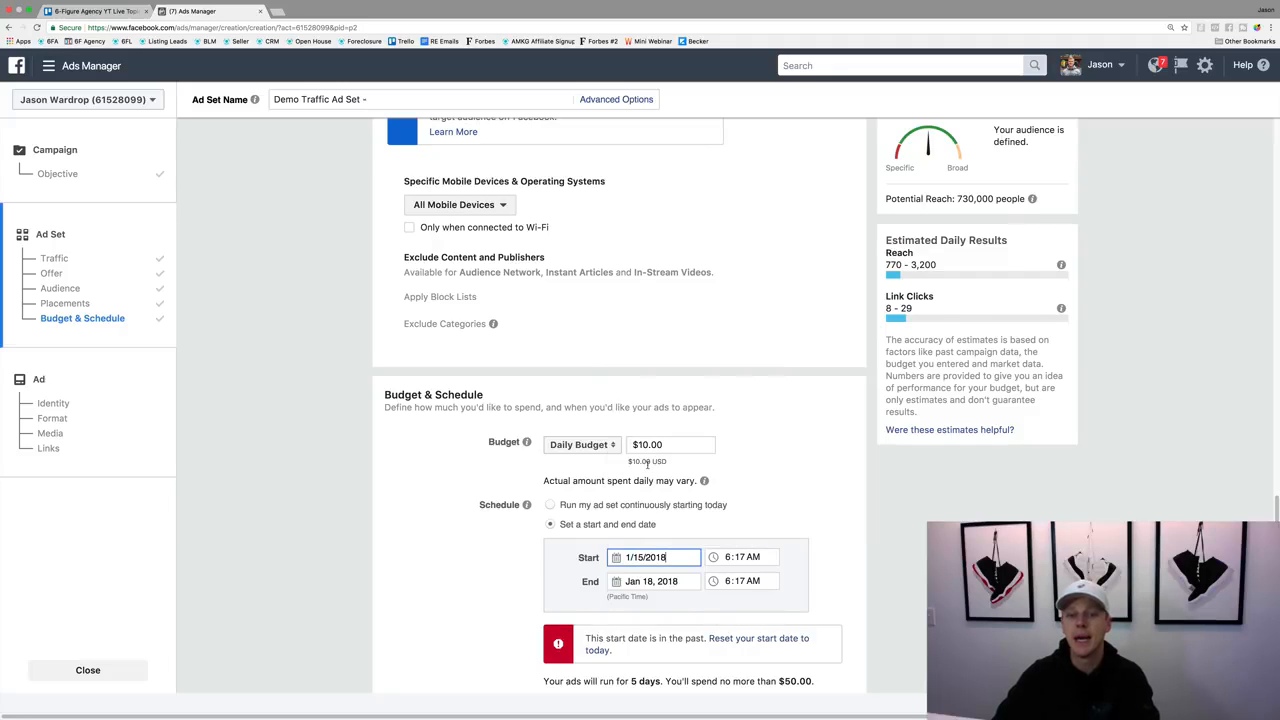
{"action": "left_click", "coordinate": [729, 558]}
{"action": "type", "text": "8:"}
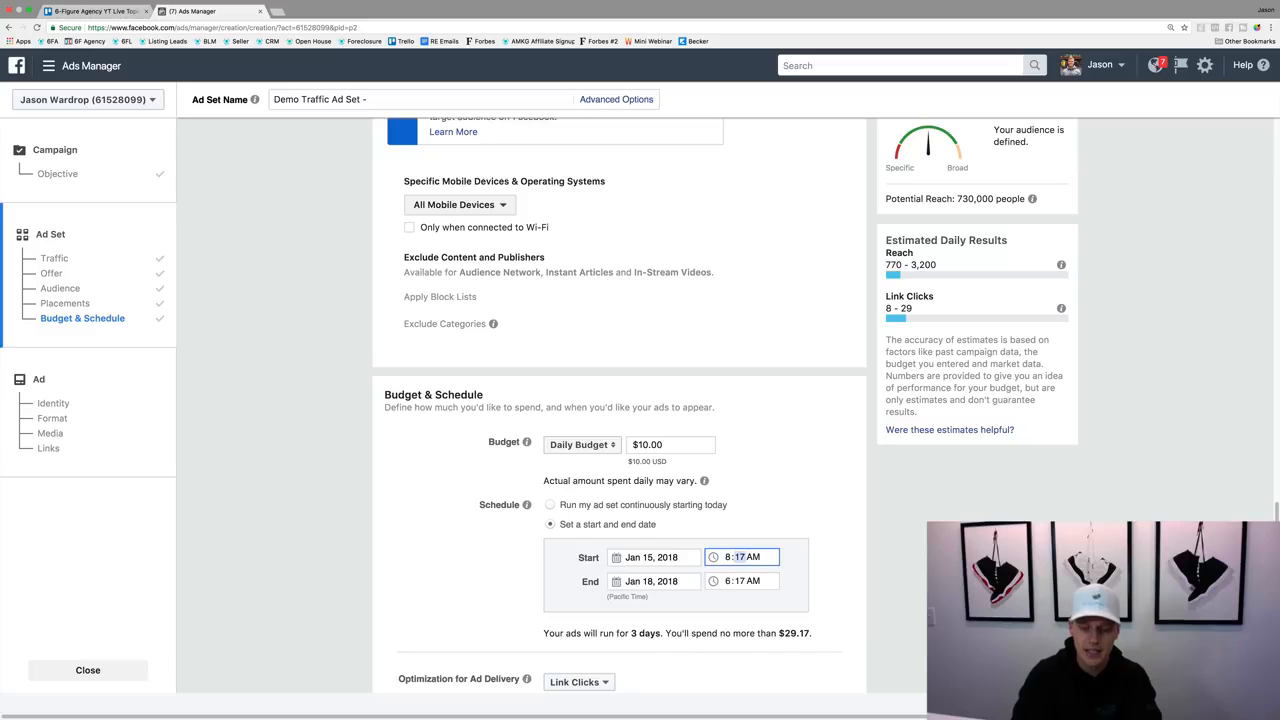
{"action": "type", "text": "00"}
{"action": "left_click", "coordinate": [645, 549]}
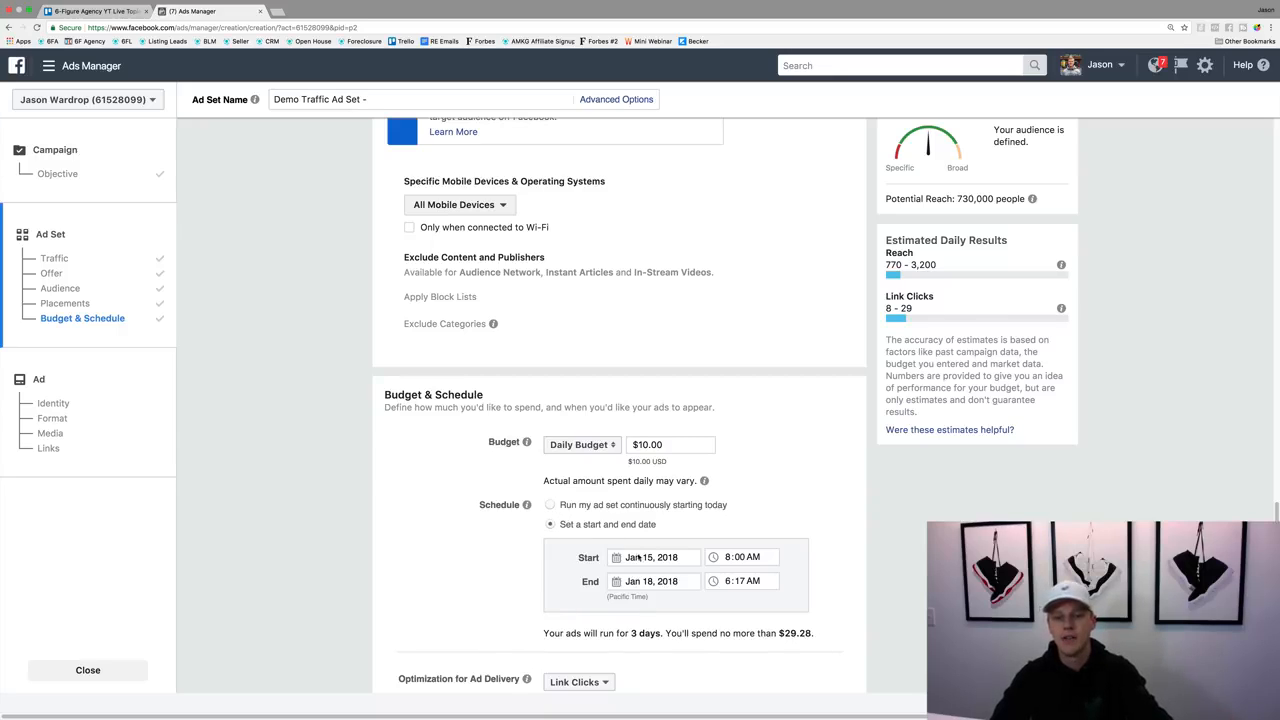
Switch the schedule to continuous running and back to set dates, and start it January 15, 2018 at 8:00 AM
{"action": "left_click", "coordinate": [549, 505]}
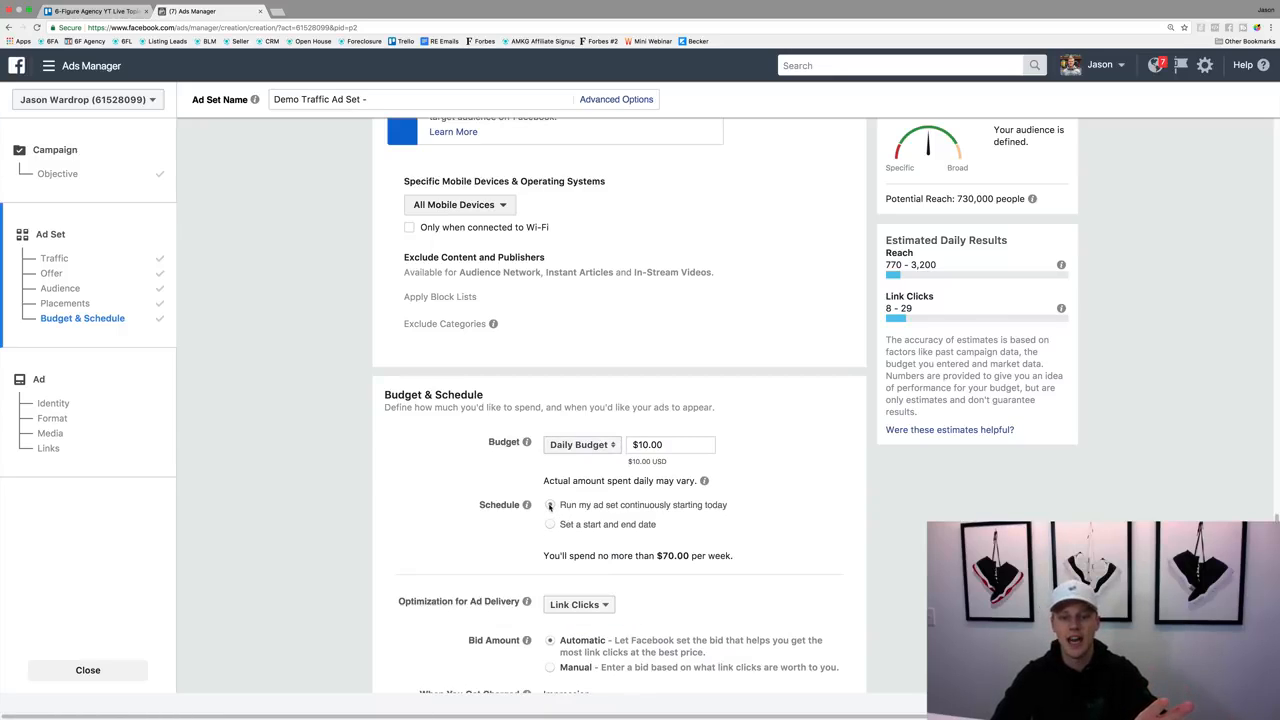
{"action": "left_click", "coordinate": [550, 524]}
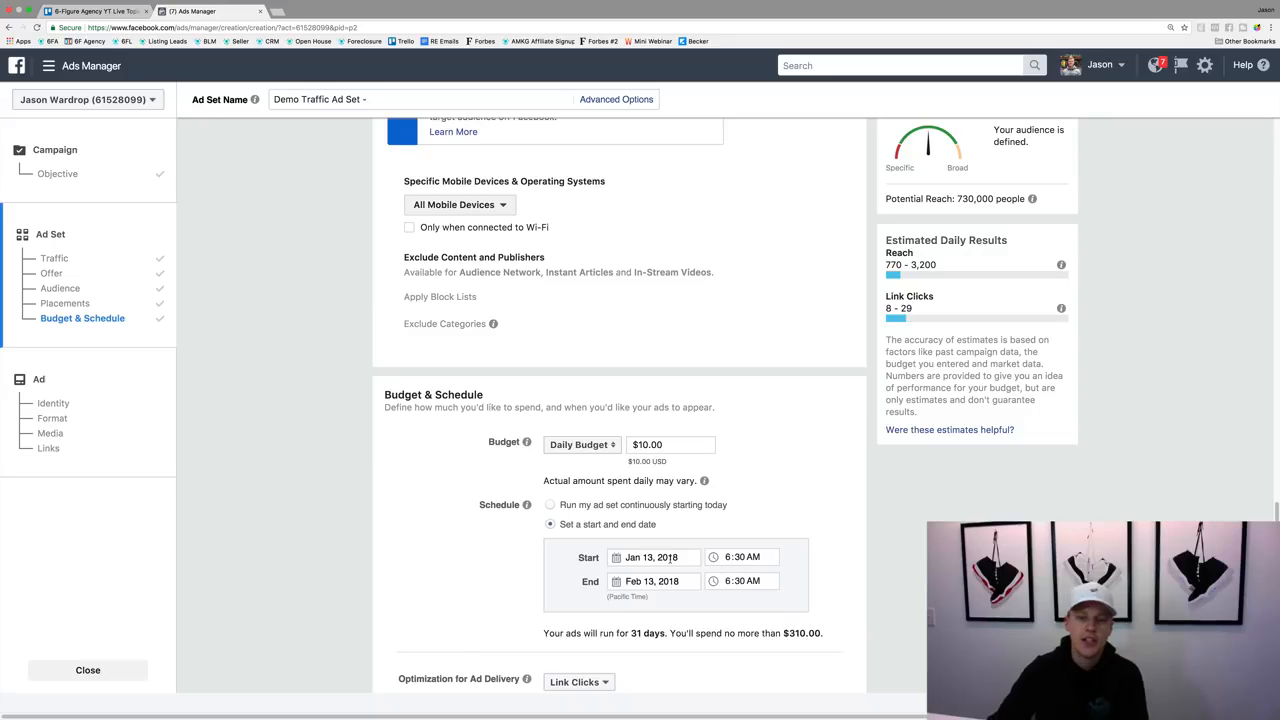
{"action": "left_click", "coordinate": [654, 557]}
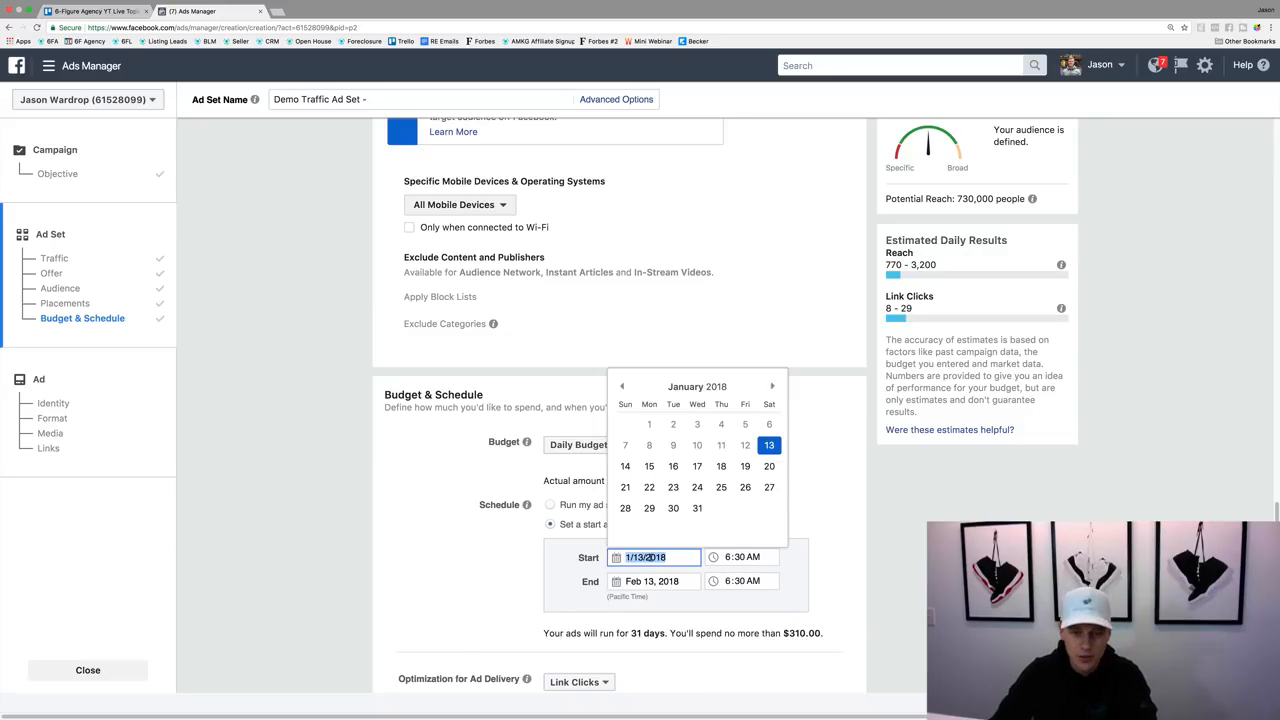
{"action": "left_click", "coordinate": [650, 470]}
{"action": "left_click", "coordinate": [728, 561]}
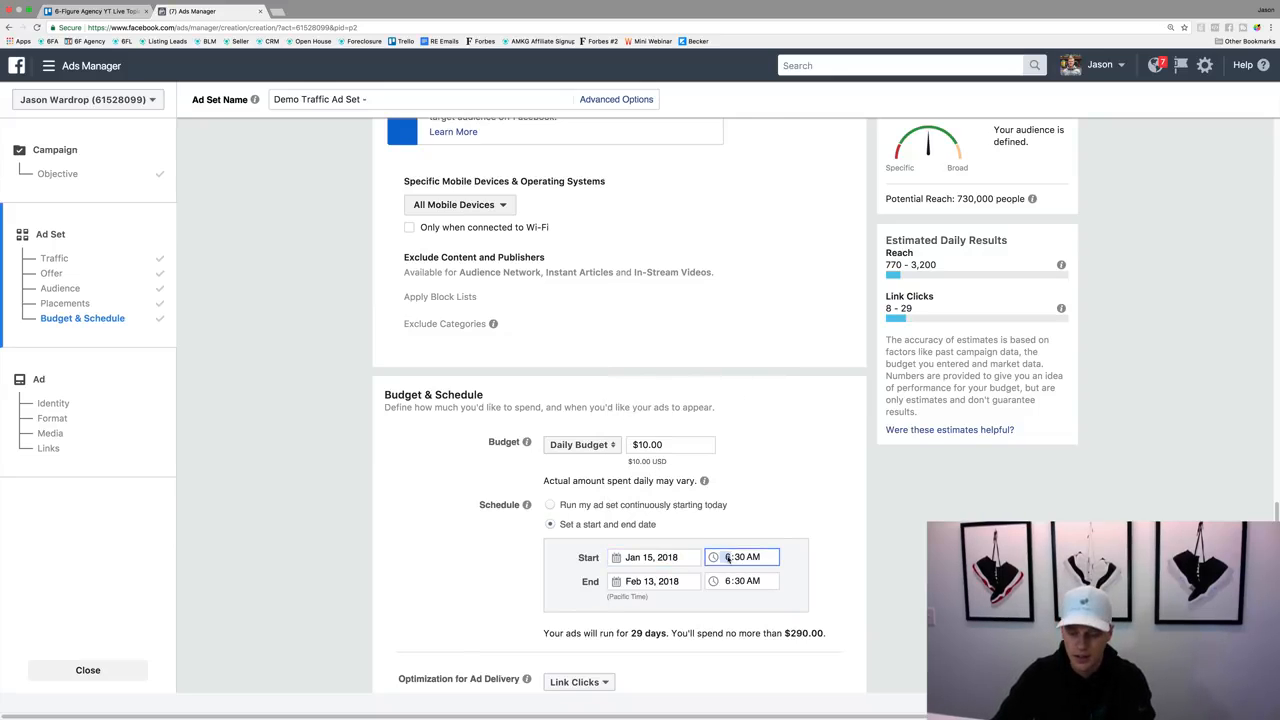
{"action": "type", "text": "800"}
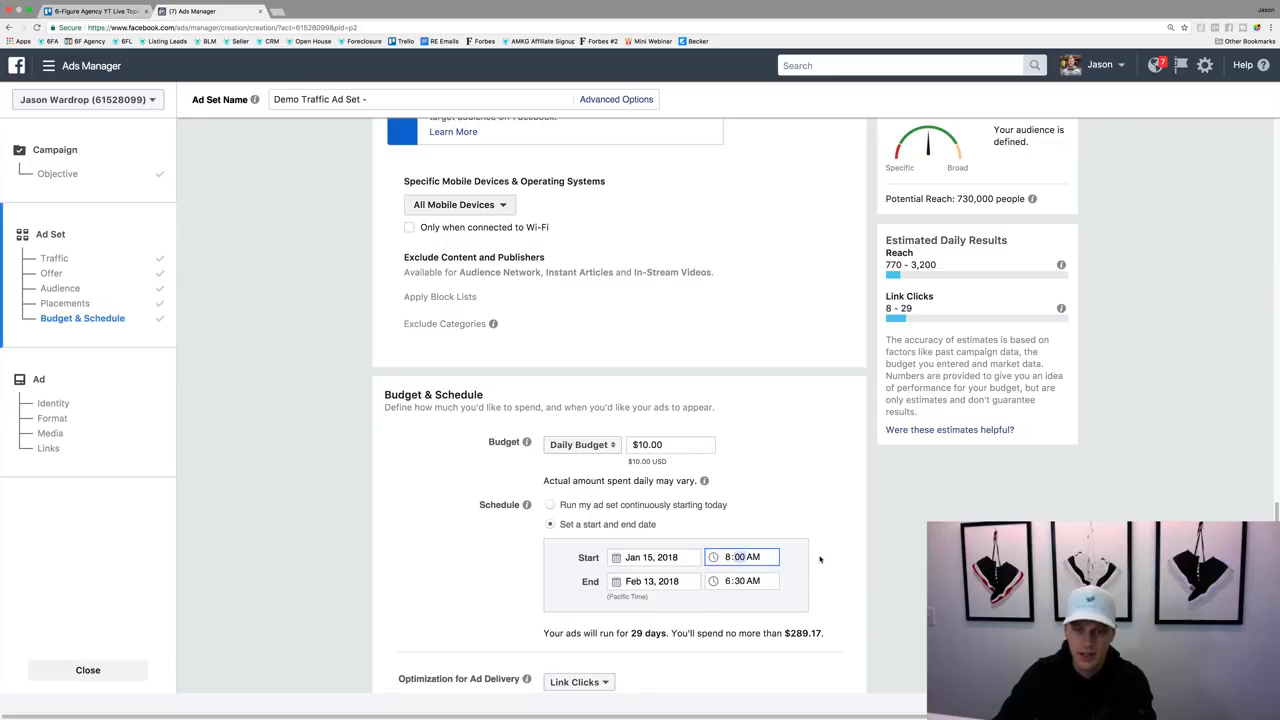
{"action": "left_click", "coordinate": [820, 559]}
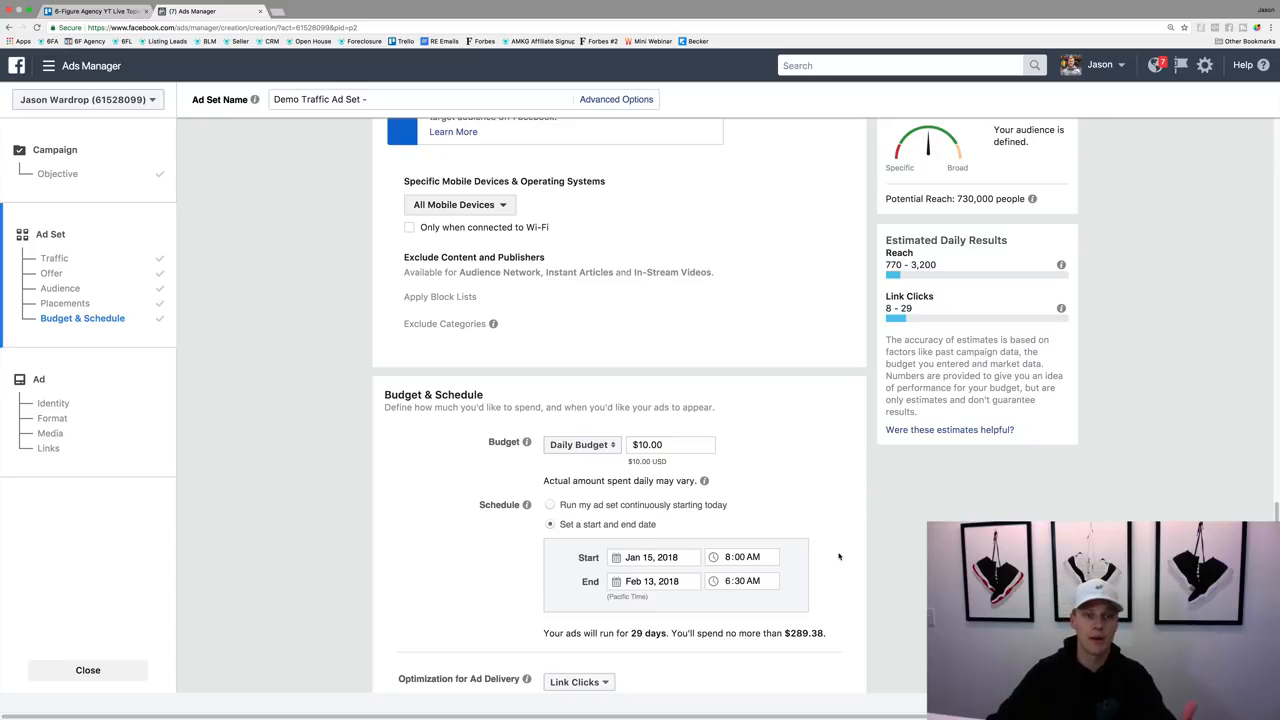
Keep Link Clicks optimization and automatic bidding, and continue from the ad set to the ad setup
{"action": "scroll", "coordinate": [762, 462], "scroll_direction": "down", "scroll_amount": 4}
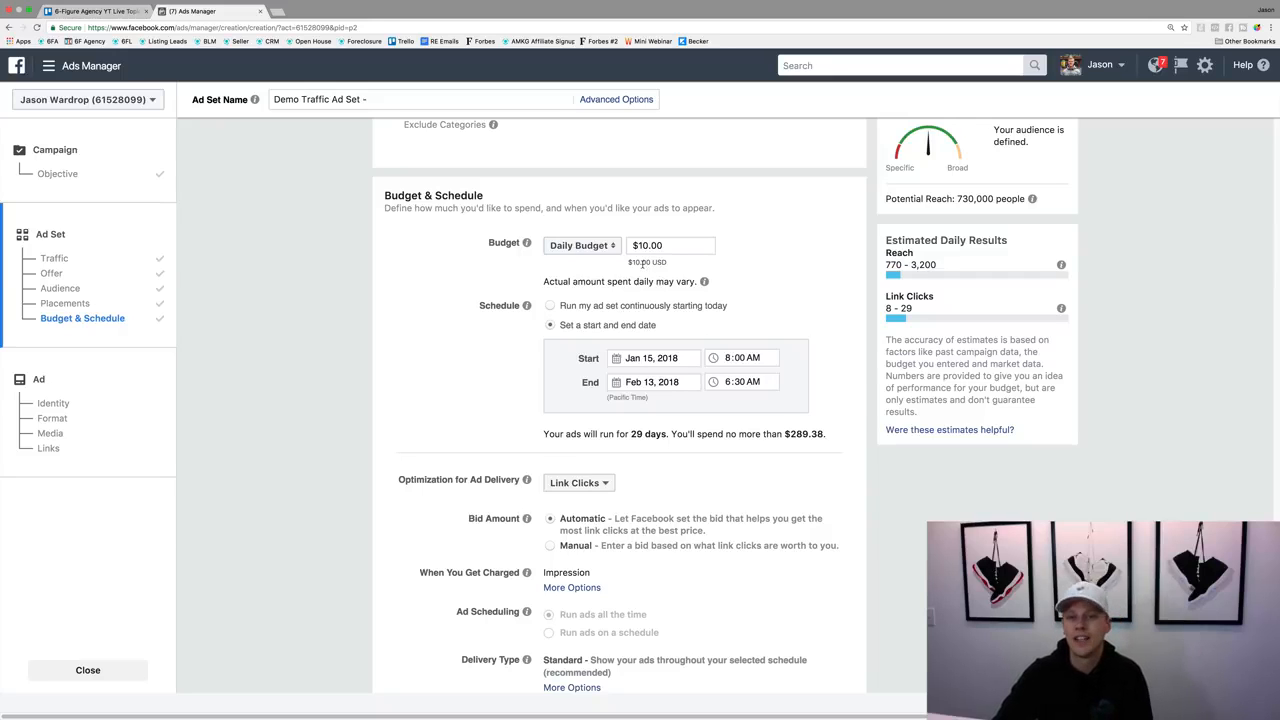
{"action": "scroll", "coordinate": [547, 305], "scroll_direction": "down", "scroll_amount": 2}
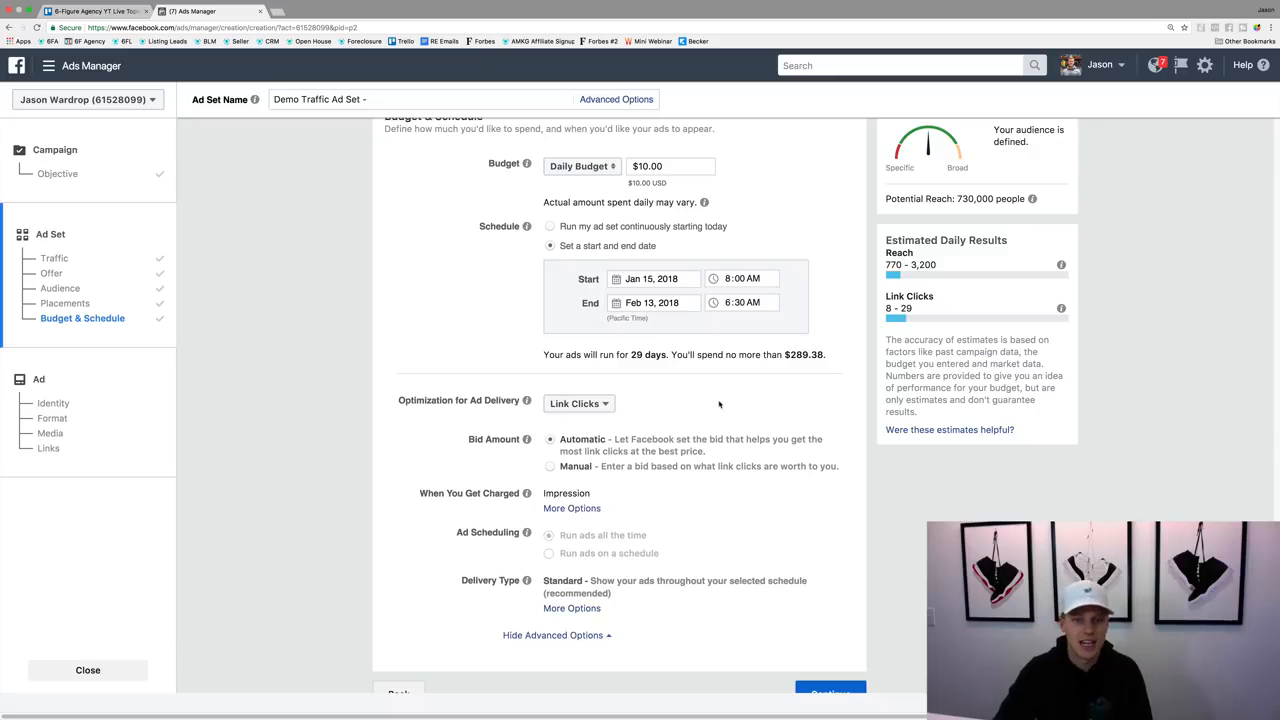
{"action": "scroll", "coordinate": [722, 406], "scroll_direction": "down", "scroll_amount": 1}
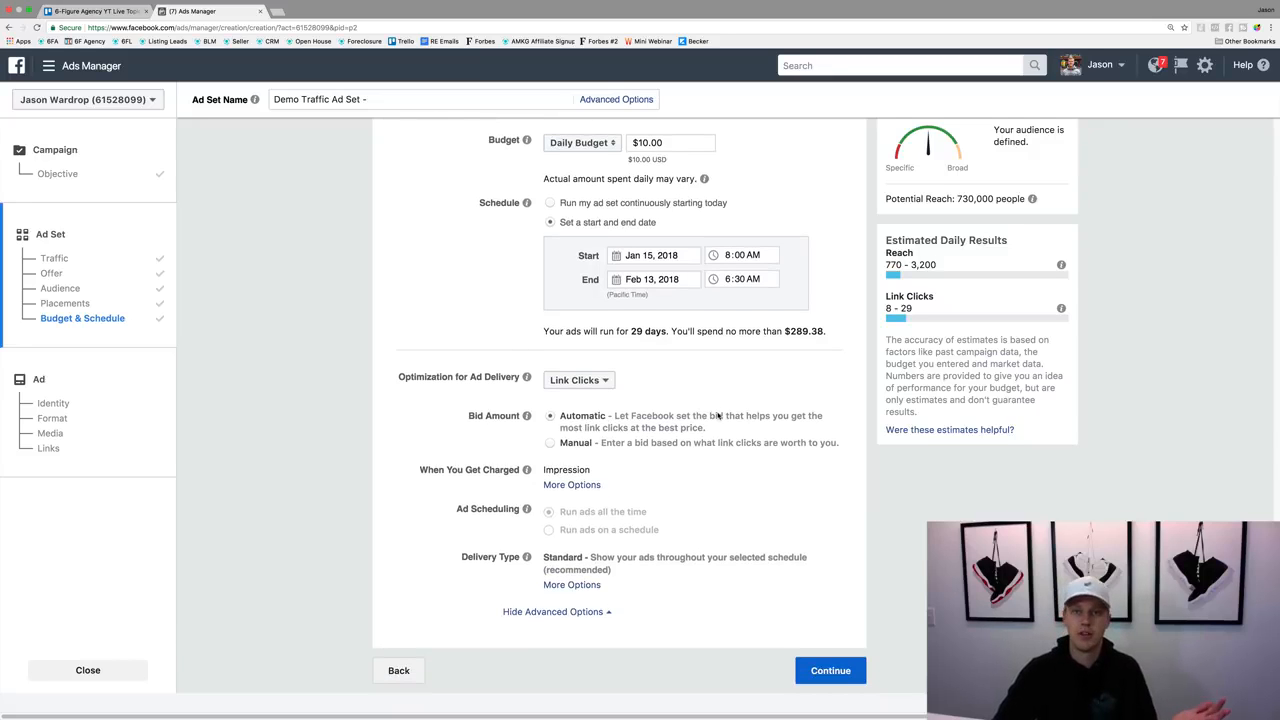
{"action": "left_click", "coordinate": [823, 672]}
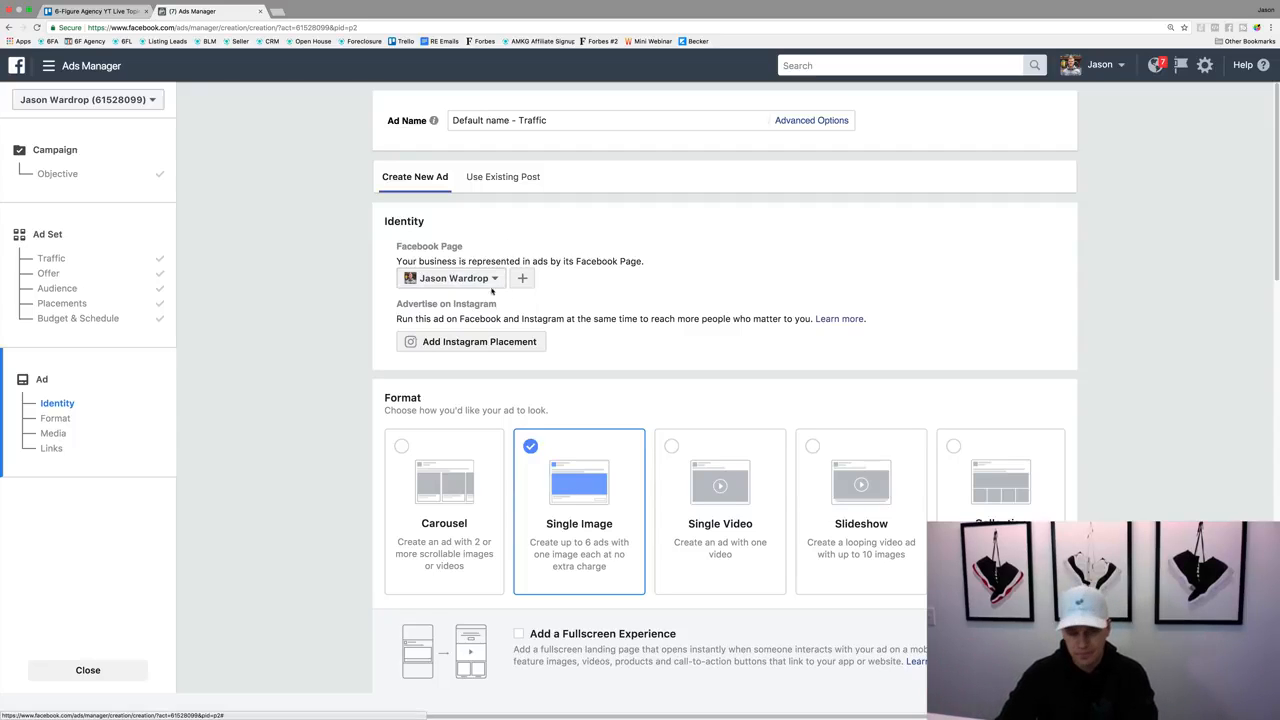
Examine the page posts offered for using an existing post, and return to creating a new ad
{"action": "left_click_drag", "start_coordinate": [389, 309], "coordinate": [500, 311]}
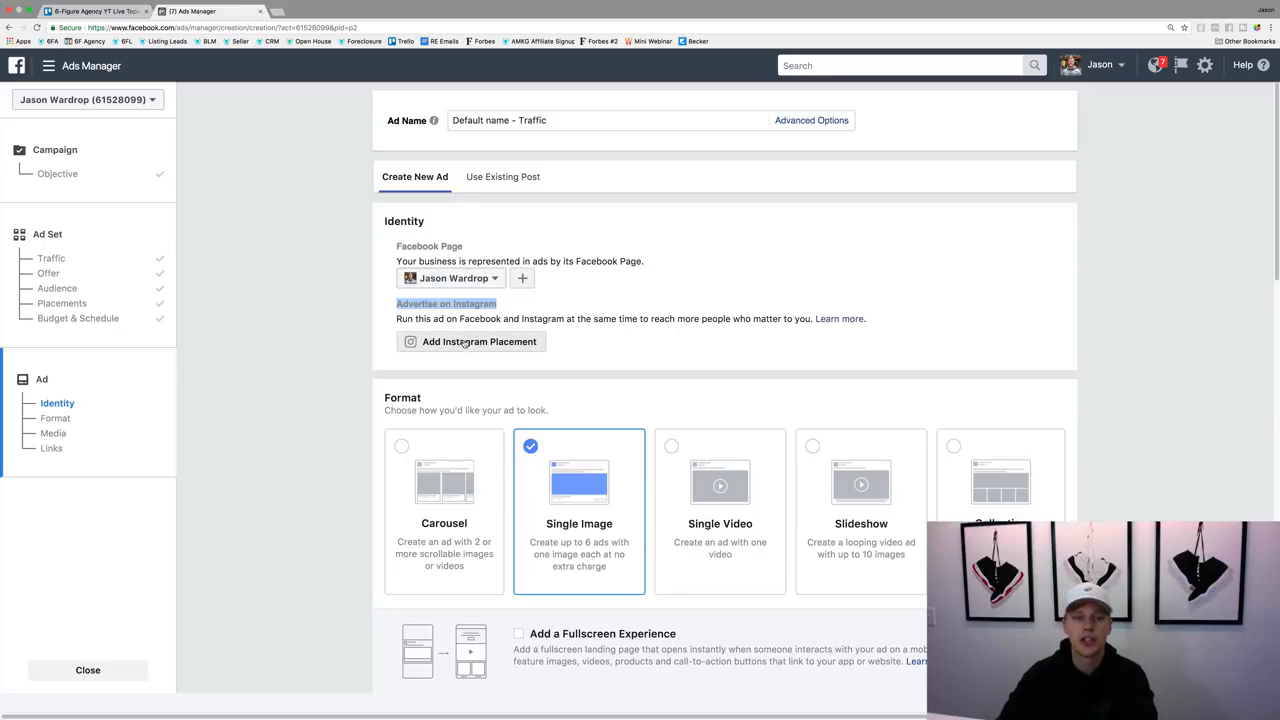
{"action": "left_click", "coordinate": [511, 178]}
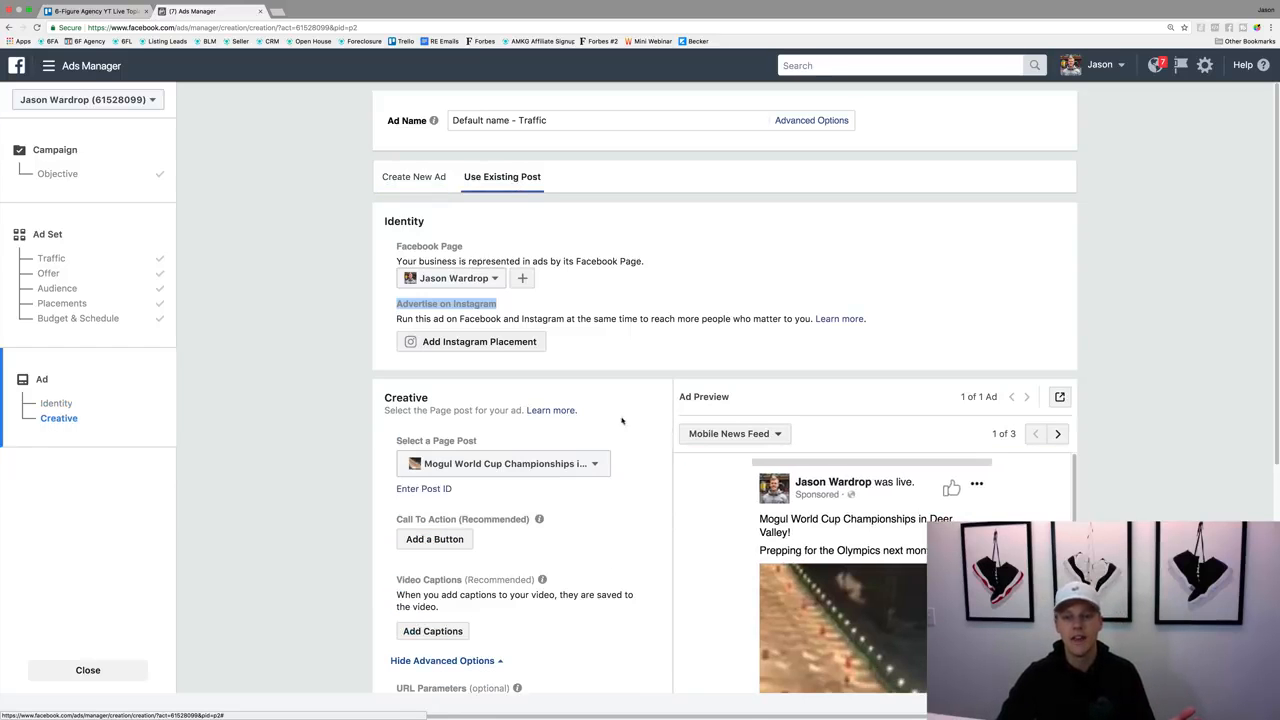
{"action": "left_click", "coordinate": [588, 463]}
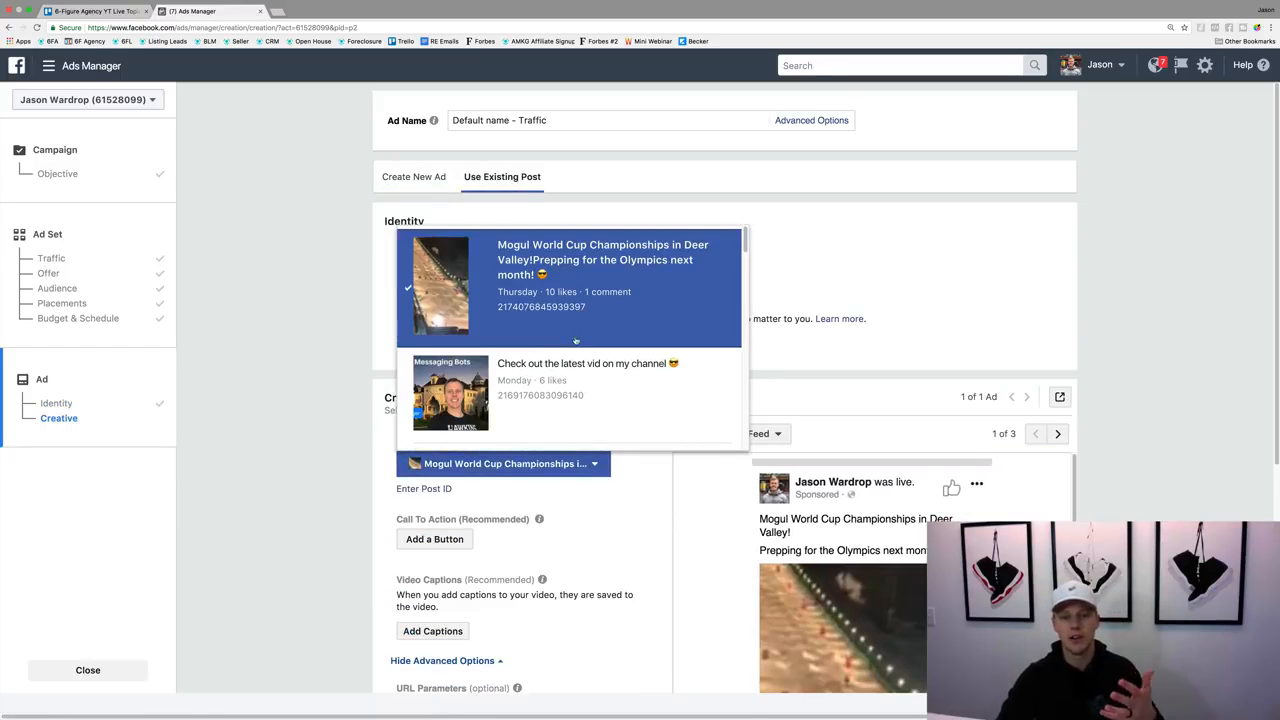
{"action": "scroll", "coordinate": [576, 290], "scroll_direction": "down", "scroll_amount": 10}
{"action": "left_click", "coordinate": [320, 373]}
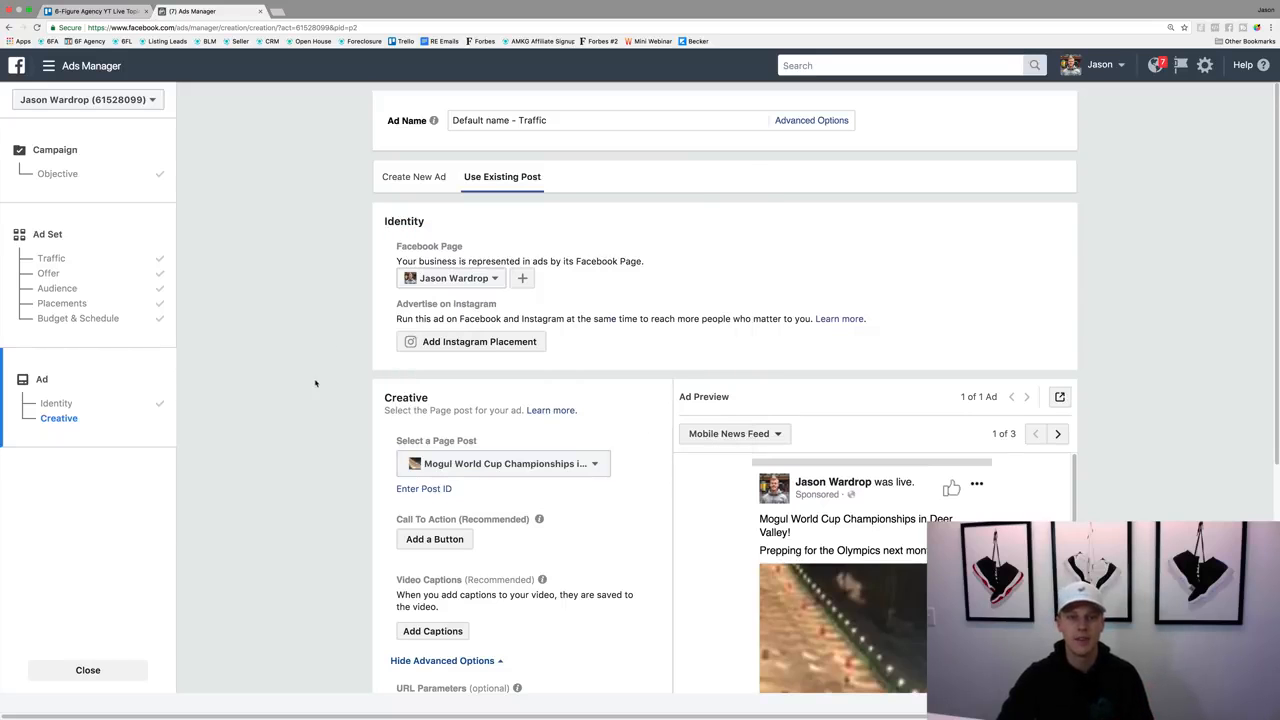
{"action": "left_click", "coordinate": [414, 180]}
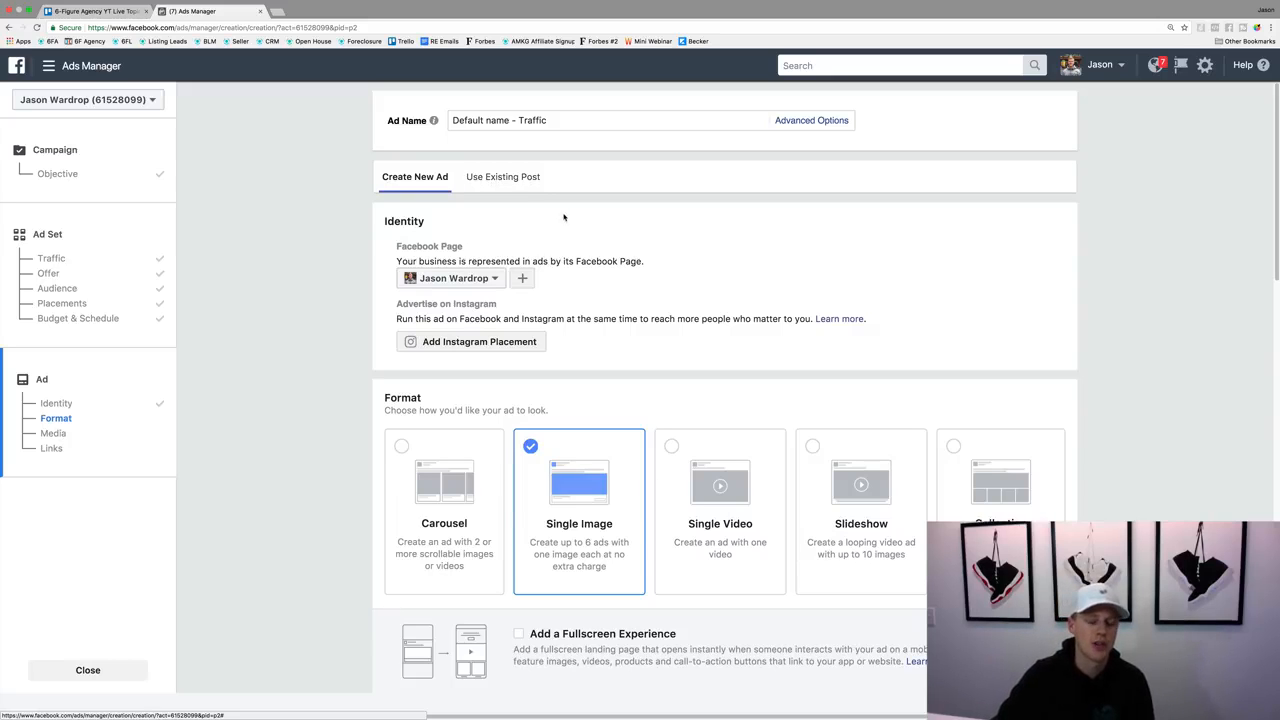
Choose the Carousel format for the ad and examine the link settings of its three cards
{"action": "scroll", "coordinate": [606, 228], "scroll_direction": "down", "scroll_amount": 3}
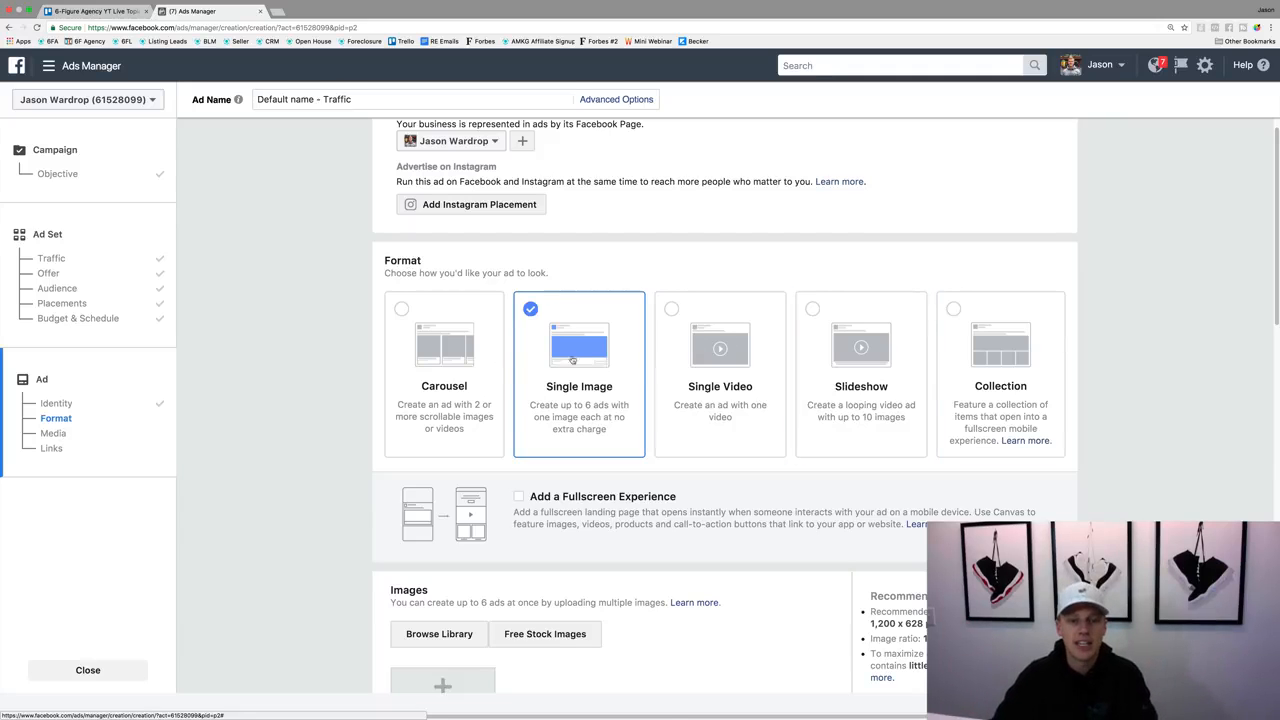
{"action": "left_click", "coordinate": [443, 352]}
{"action": "scroll", "coordinate": [374, 409], "scroll_direction": "down", "scroll_amount": 5}
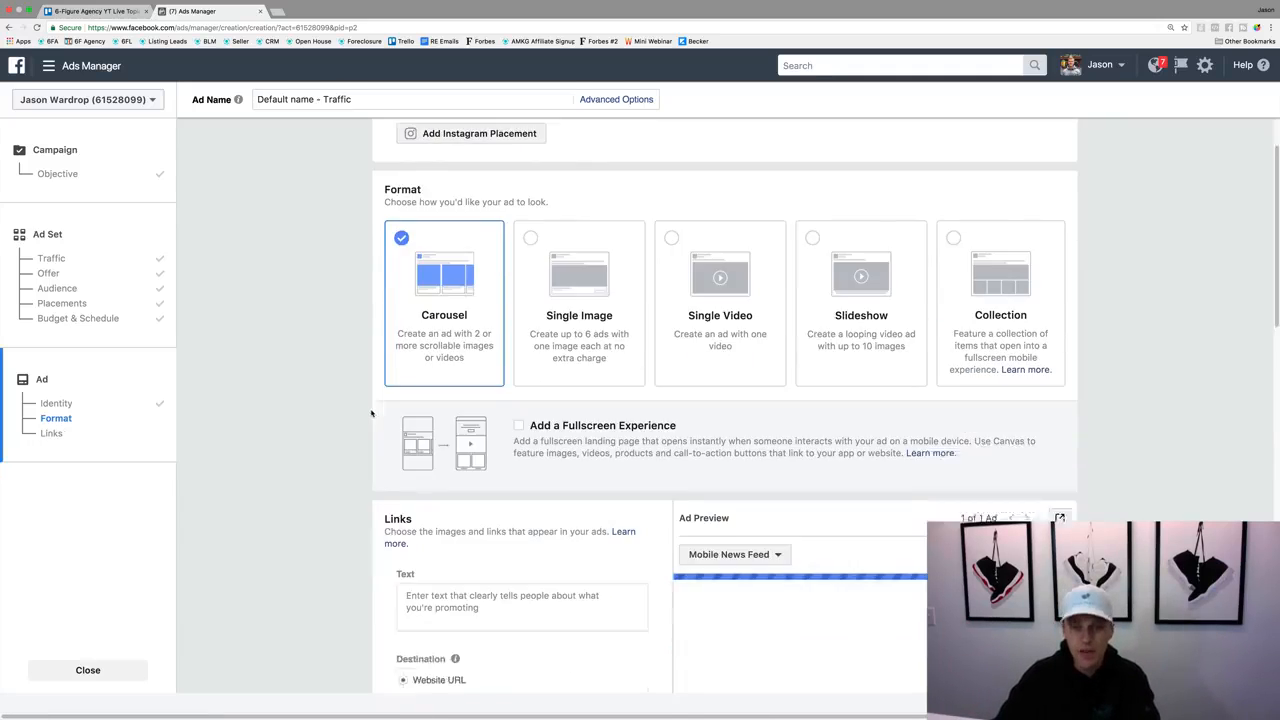
{"action": "scroll", "coordinate": [371, 413], "scroll_direction": "down", "scroll_amount": 2}
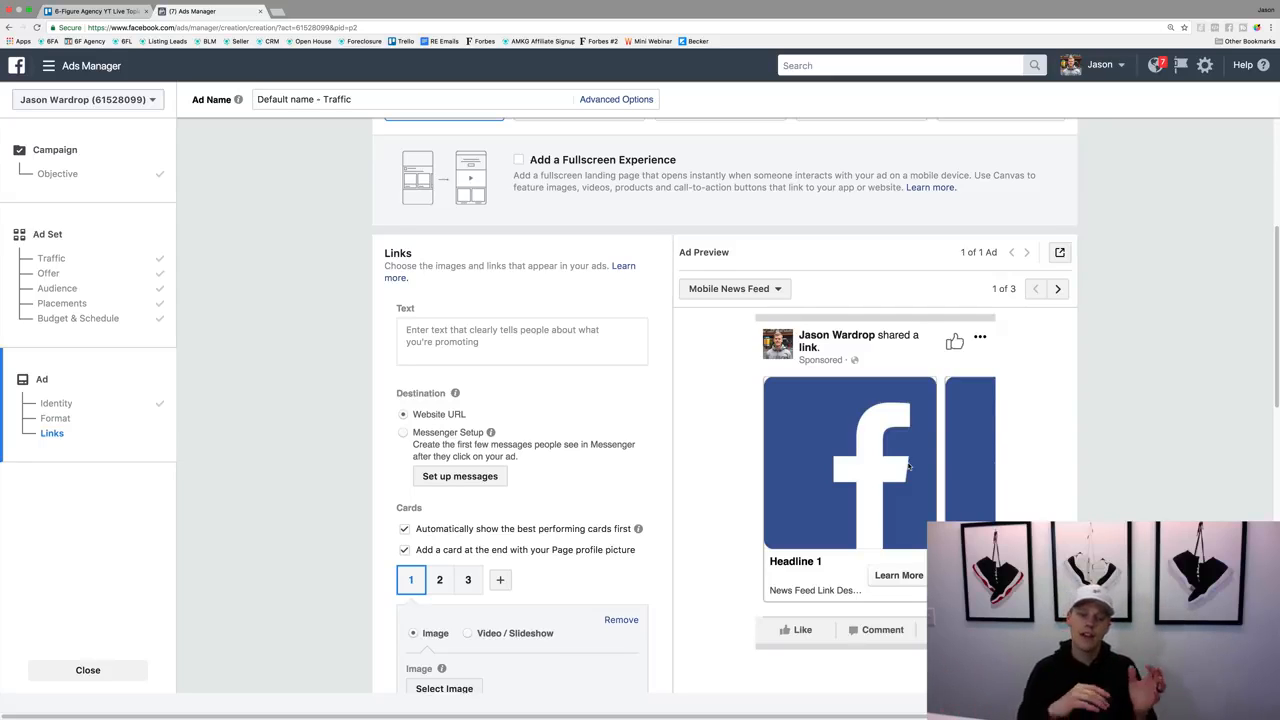
{"action": "scroll", "coordinate": [660, 490], "scroll_direction": "down", "scroll_amount": 1}
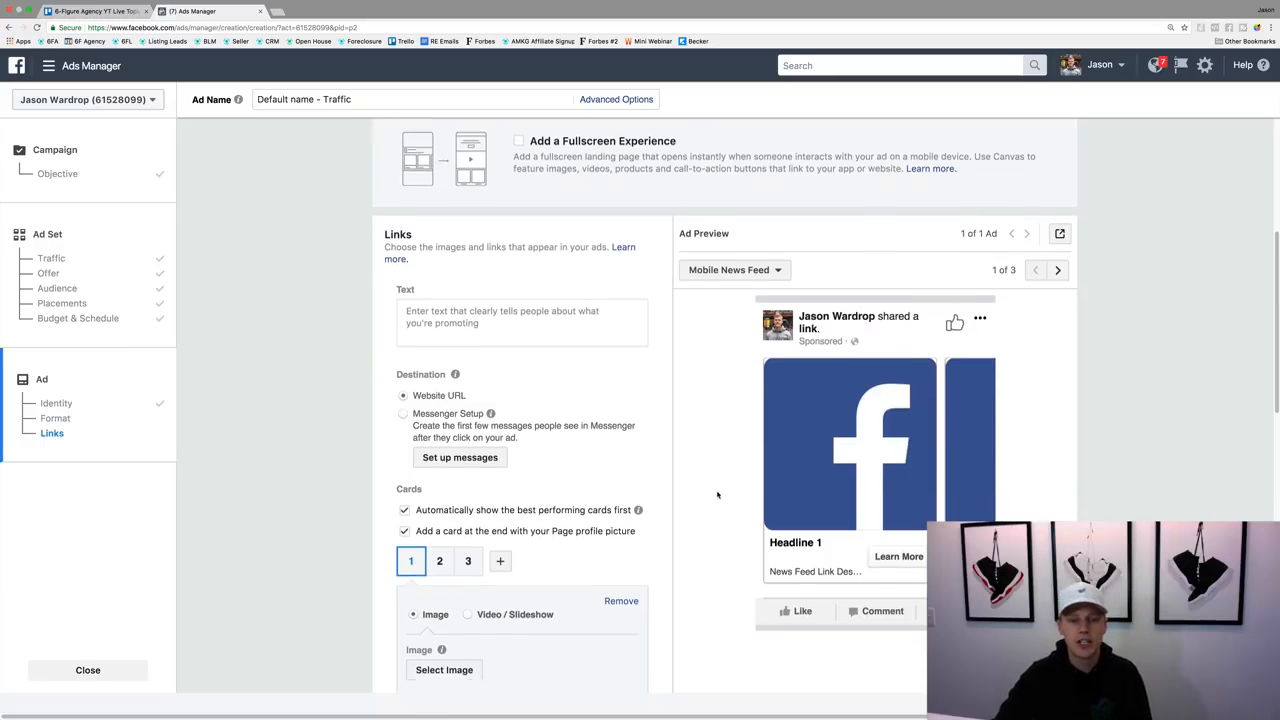
{"action": "left_click", "coordinate": [433, 524]}
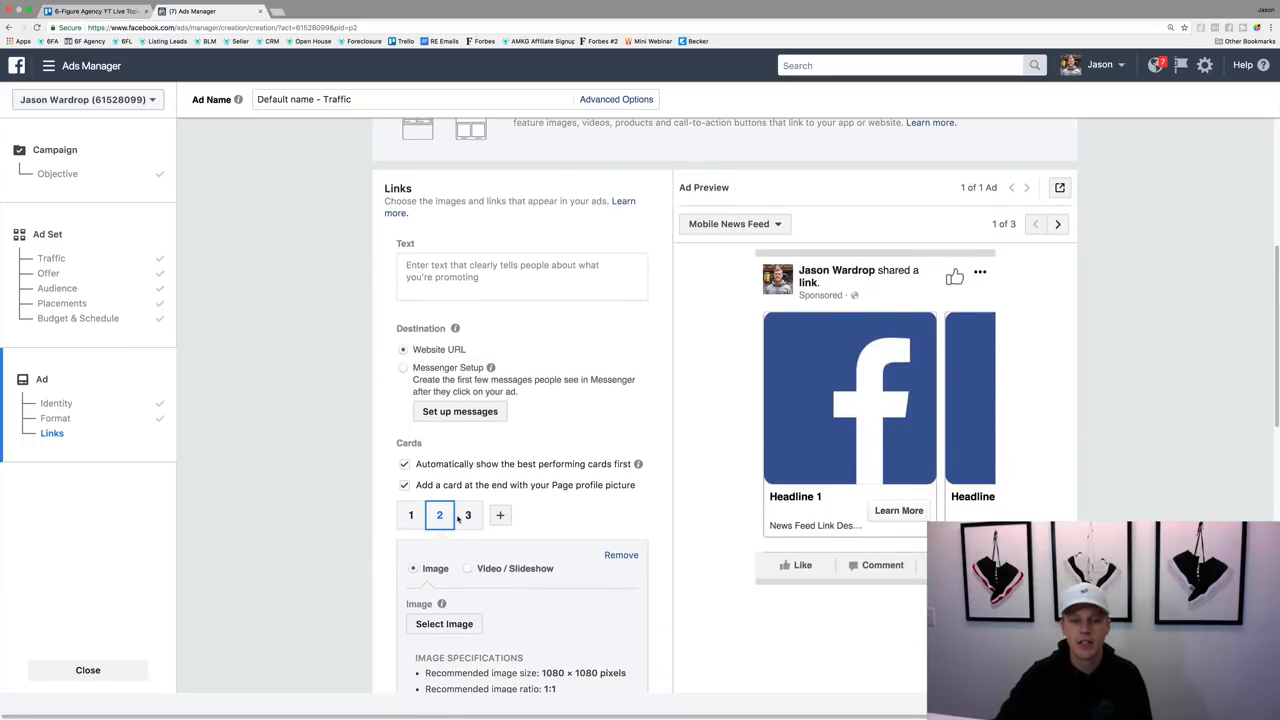
{"action": "left_click", "coordinate": [467, 517]}
{"action": "left_click", "coordinate": [412, 518]}
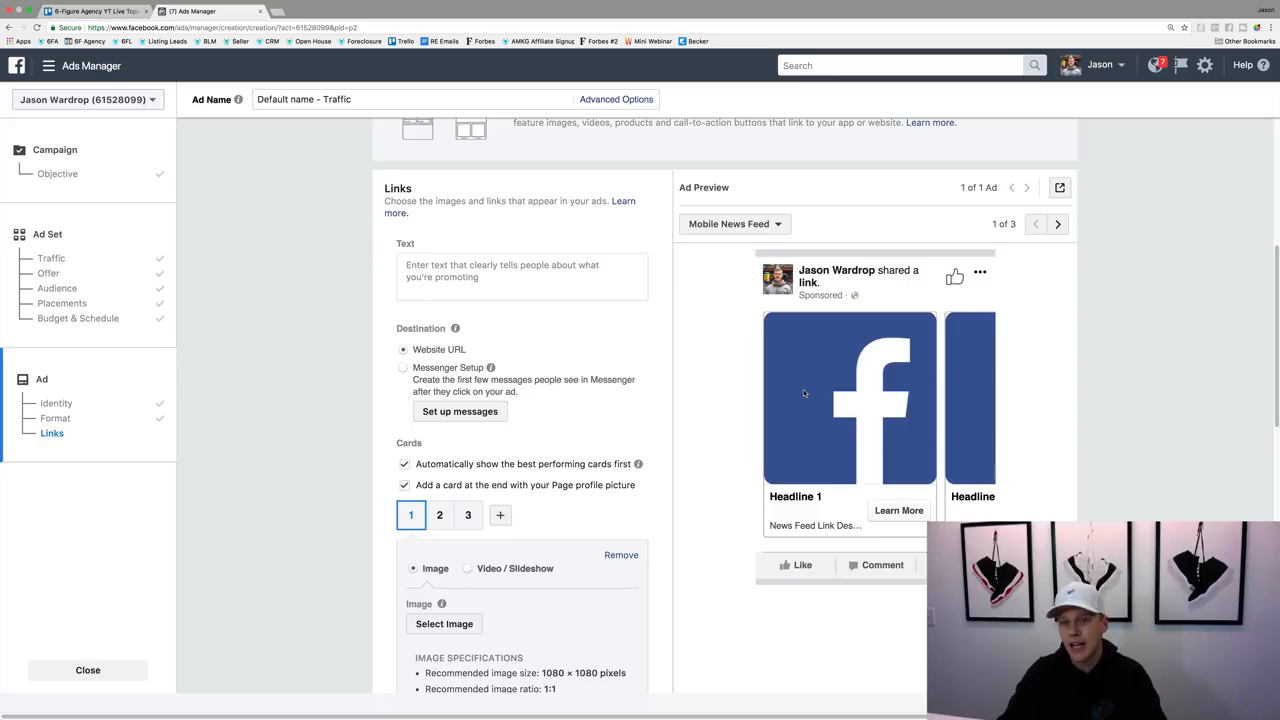
Change the ad format to Single Image and examine its image and link settings
{"action": "scroll", "coordinate": [846, 355], "scroll_direction": "up", "scroll_amount": 1}
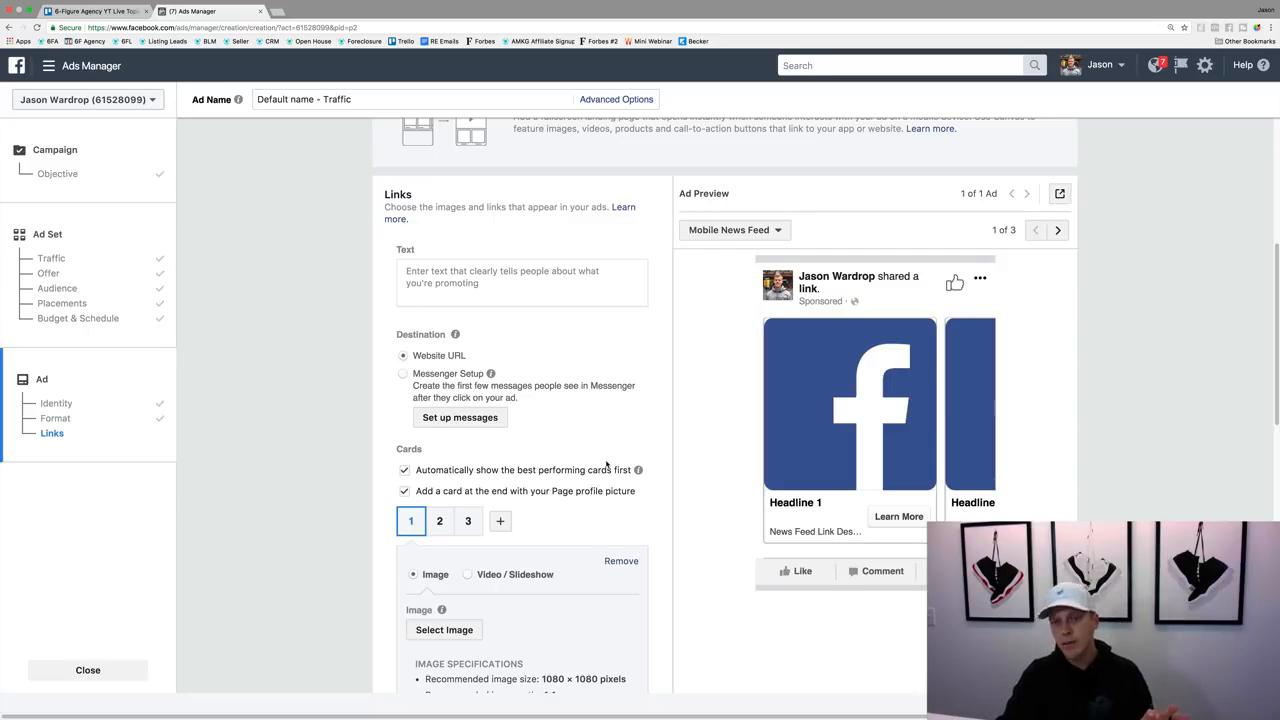
{"action": "scroll", "coordinate": [657, 439], "scroll_direction": "up", "scroll_amount": 3}
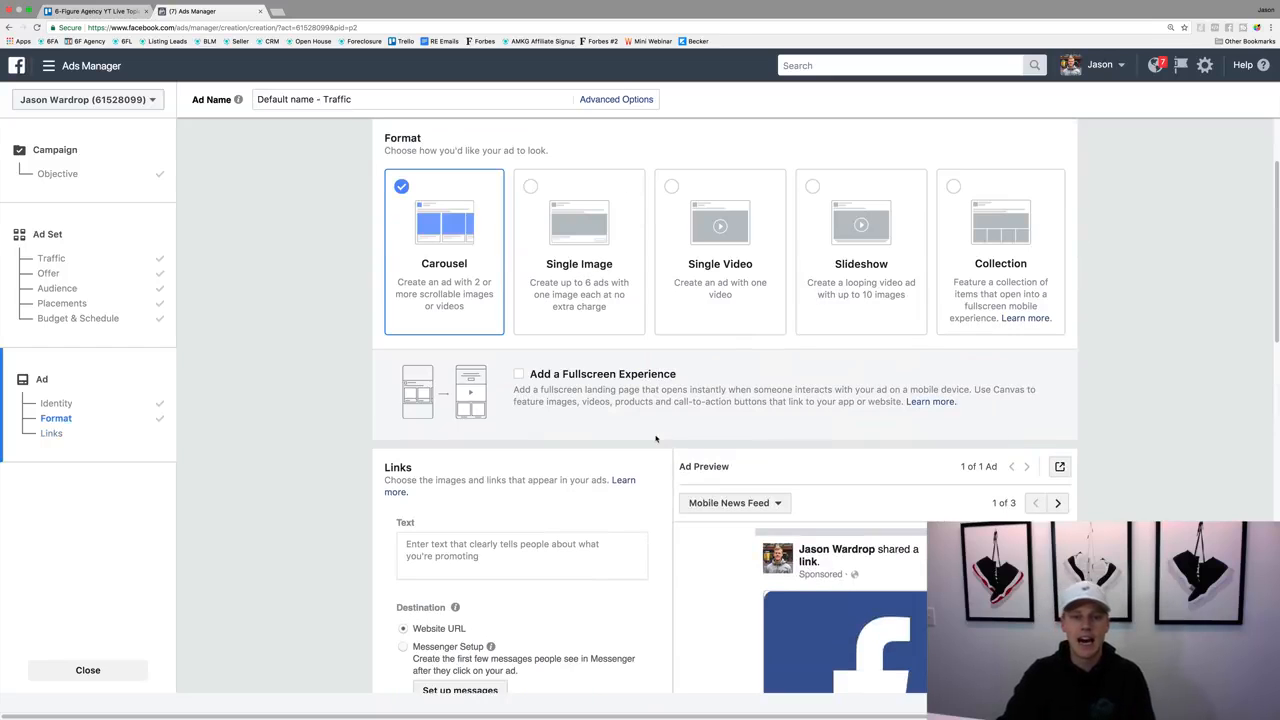
{"action": "left_click", "coordinate": [595, 240]}
{"action": "scroll", "coordinate": [626, 407], "scroll_direction": "down", "scroll_amount": 2}
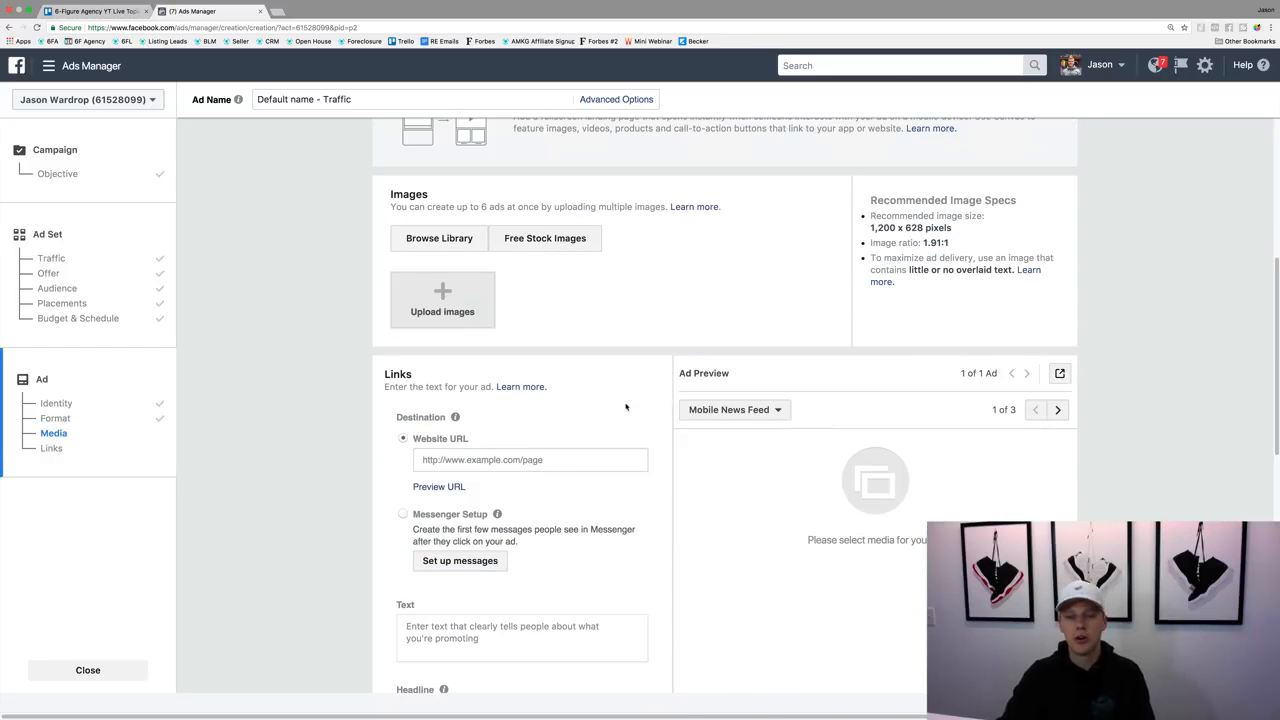
{"action": "scroll", "coordinate": [625, 408], "scroll_direction": "up", "scroll_amount": 2}
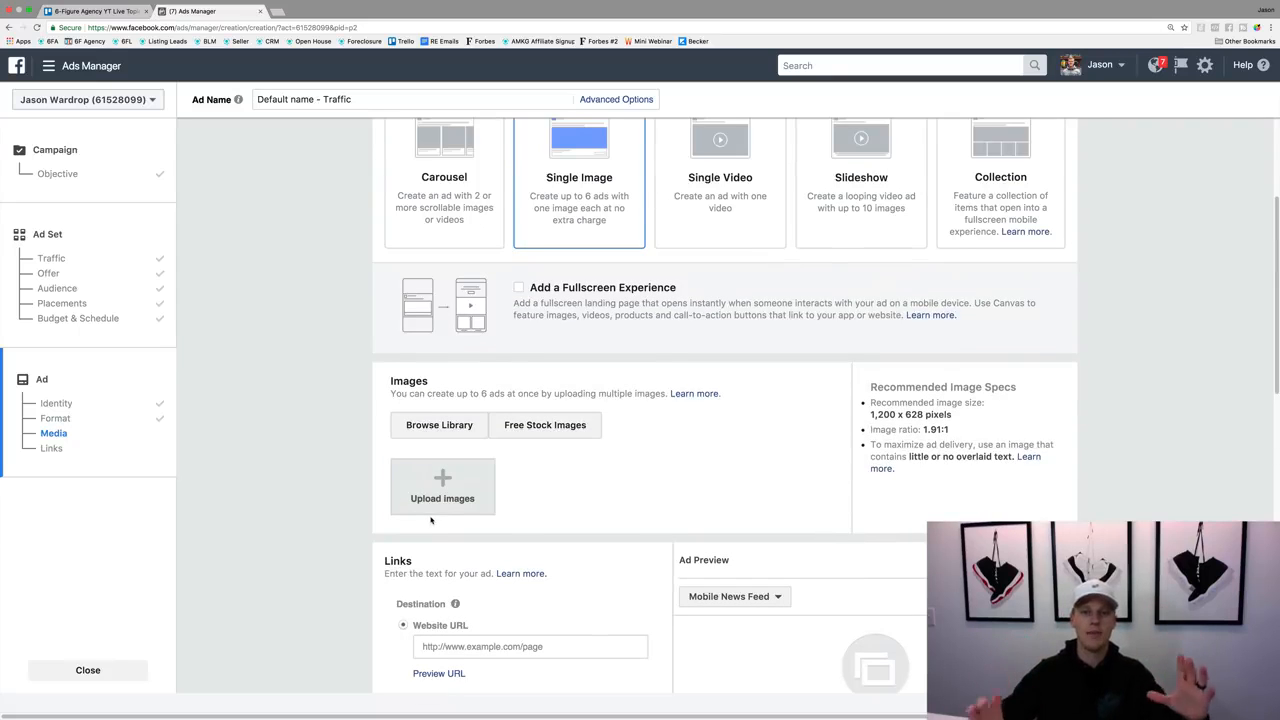
Try the Single Video and Slideshow formats in turn and examine their media options and recommended specs
{"action": "left_click", "coordinate": [702, 190]}
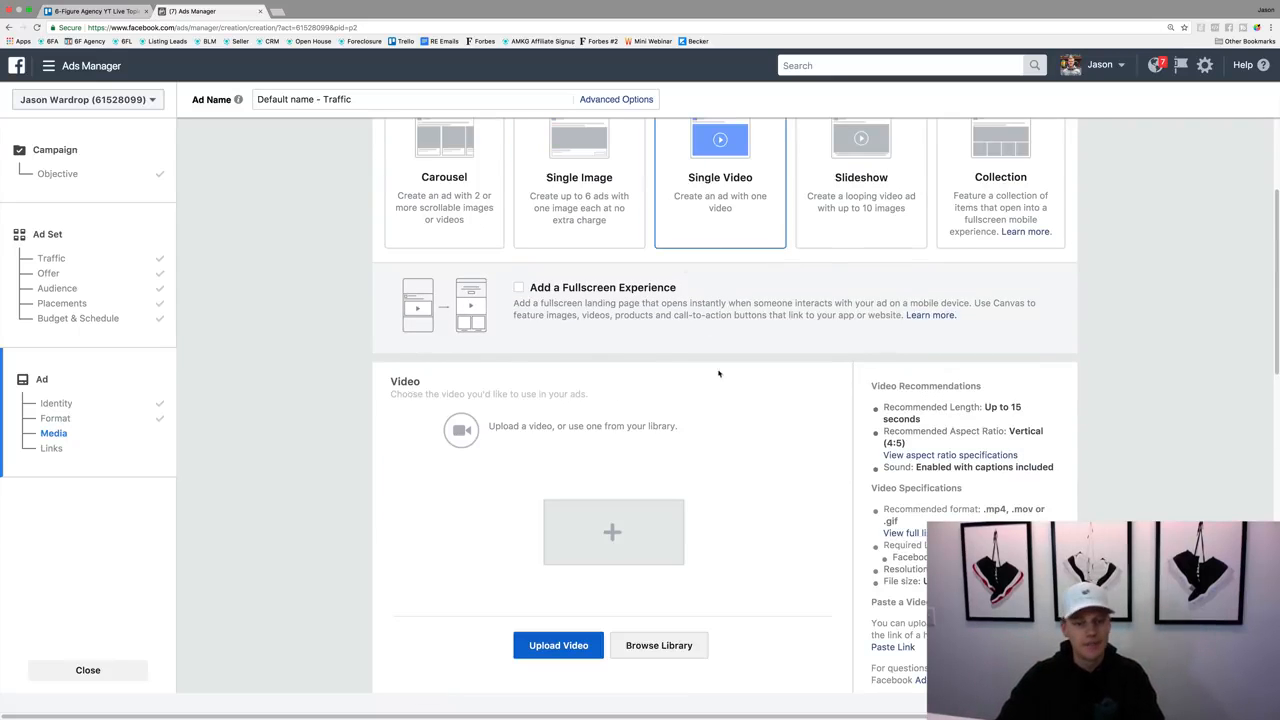
{"action": "scroll", "coordinate": [763, 386], "scroll_direction": "down", "scroll_amount": 2}
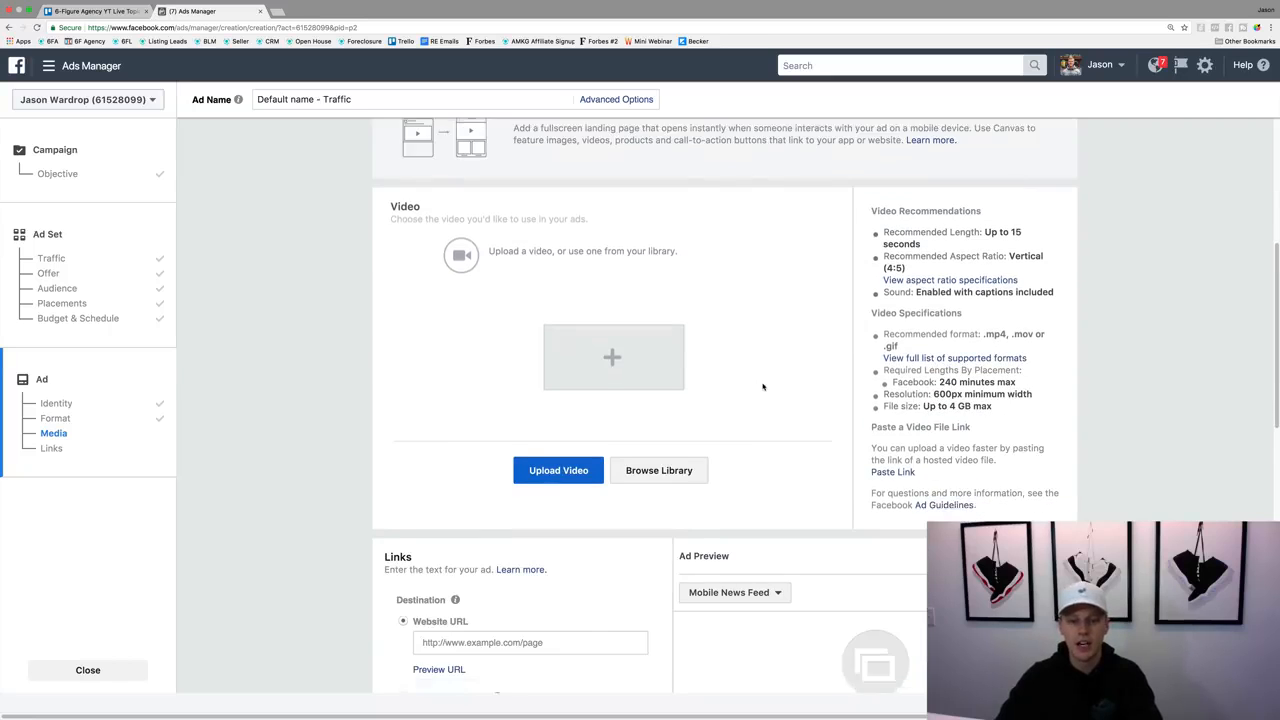
{"action": "scroll", "coordinate": [763, 384], "scroll_direction": "up", "scroll_amount": 3}
{"action": "left_click", "coordinate": [878, 222]}
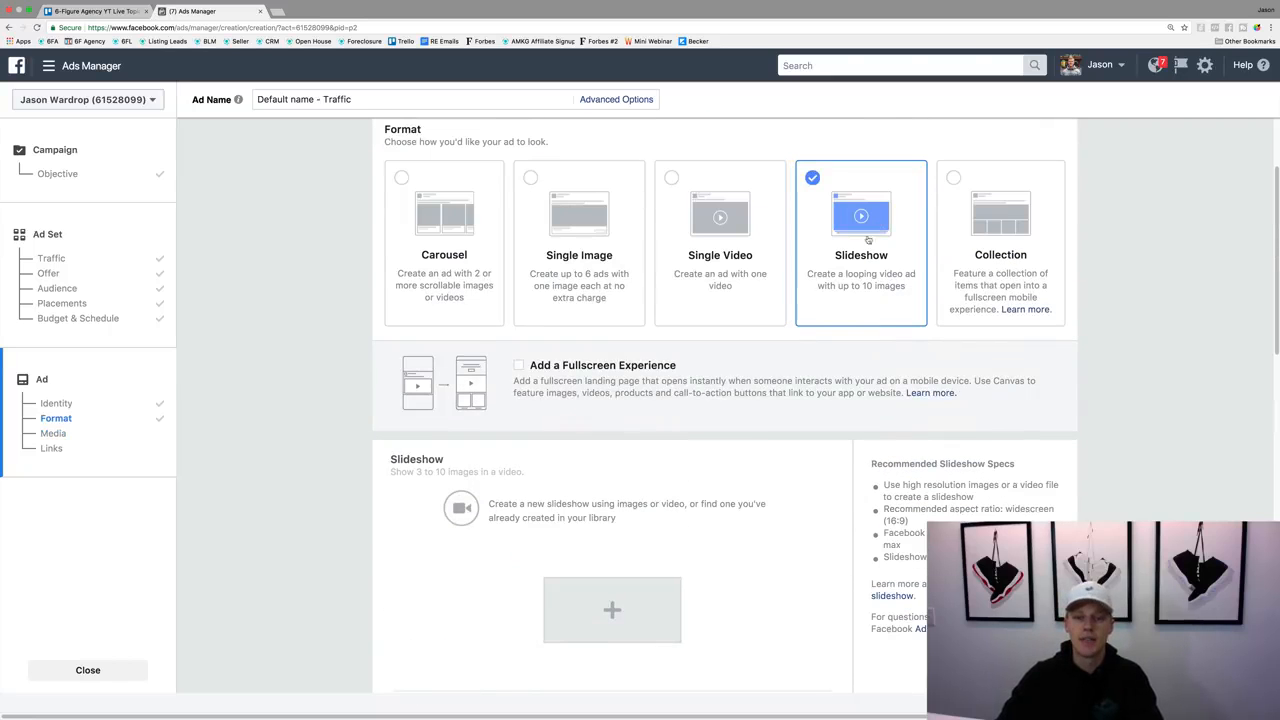
{"action": "scroll", "coordinate": [783, 343], "scroll_direction": "down", "scroll_amount": 4}
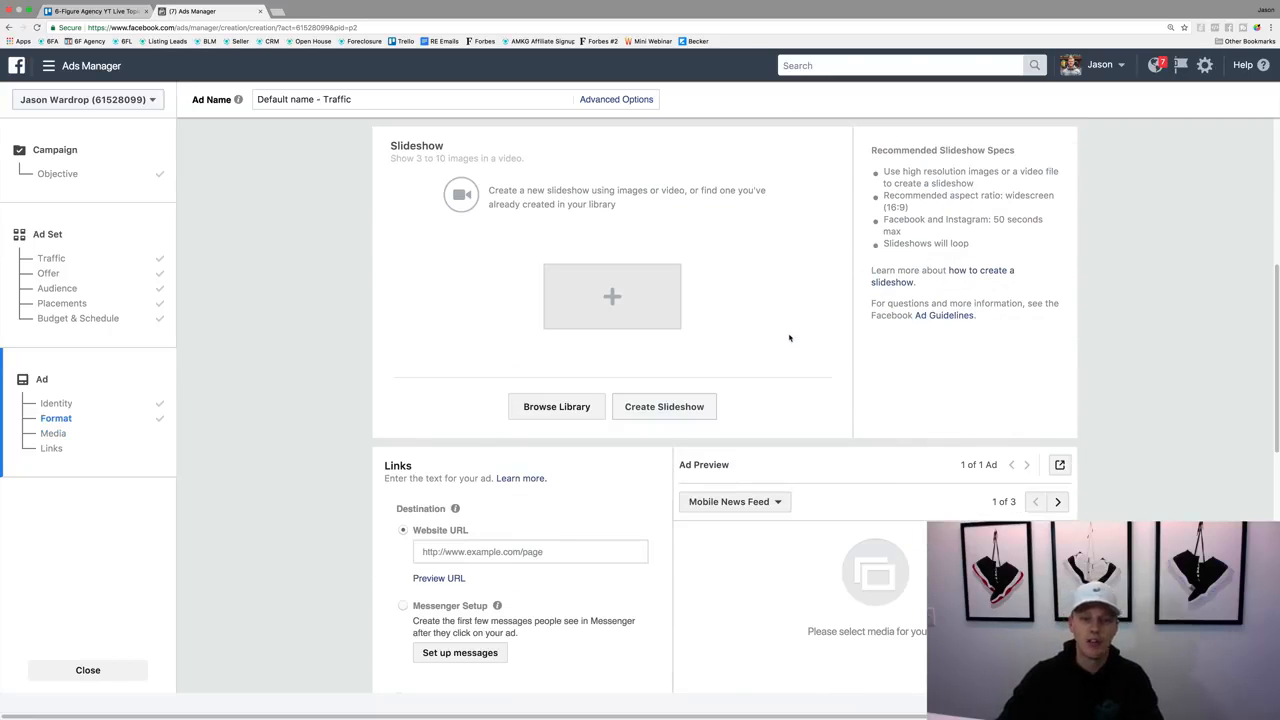
{"action": "scroll", "coordinate": [790, 340], "scroll_direction": "up", "scroll_amount": 4}
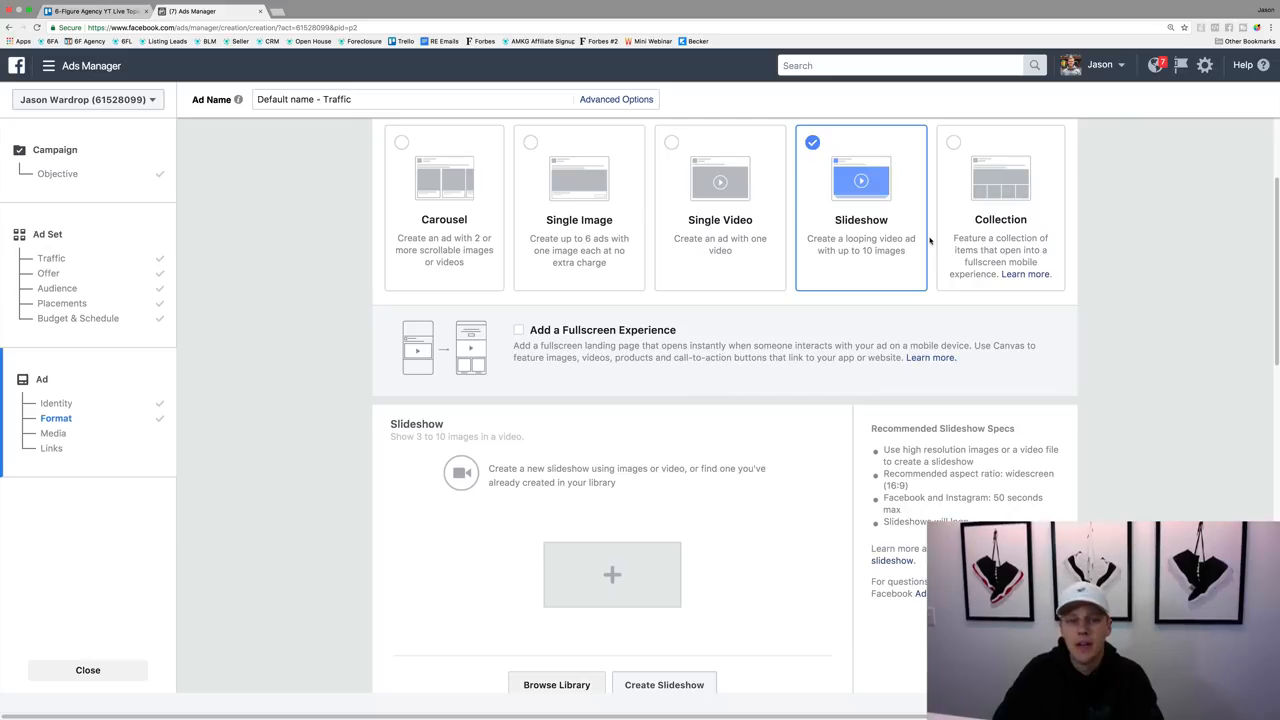
Set the ad format to Single Video after briefly selecting Single Image
{"action": "left_click", "coordinate": [604, 190]}
{"action": "left_click", "coordinate": [707, 207]}
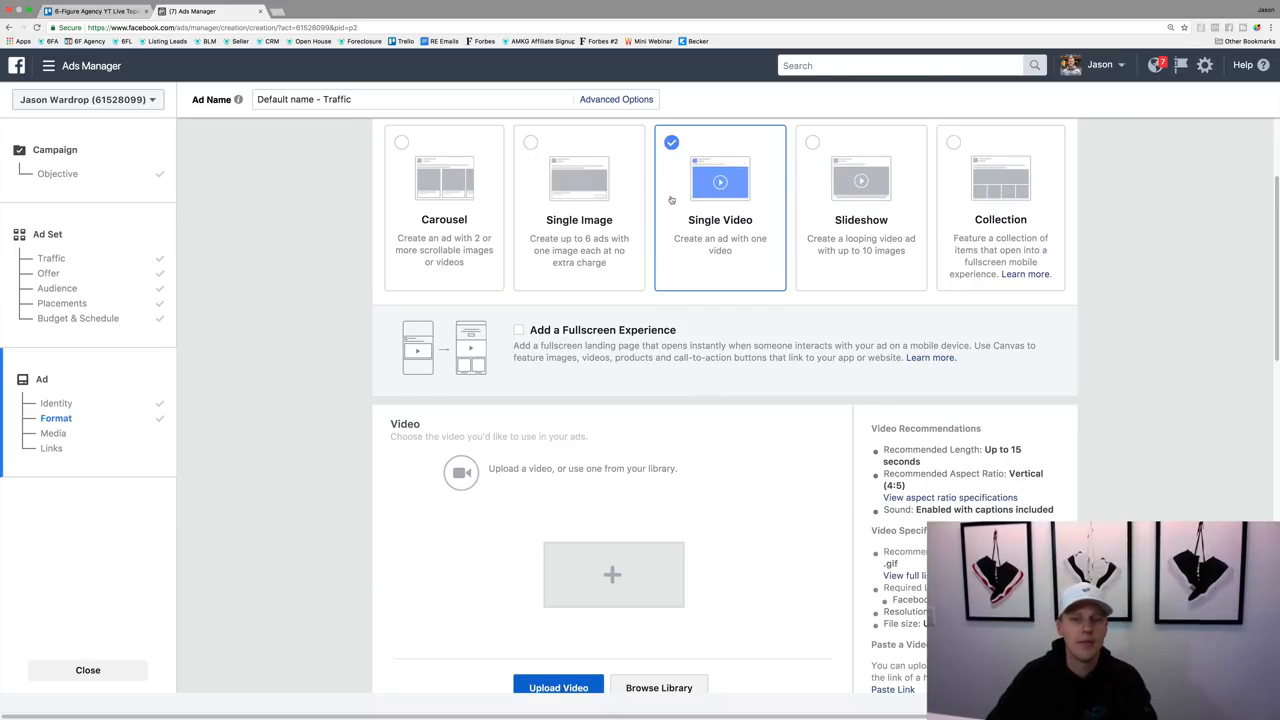
Change the ad format from video to Single Image
{"action": "left_click", "coordinate": [620, 196]}
{"action": "left_click", "coordinate": [667, 205]}
{"action": "left_click", "coordinate": [612, 203]}
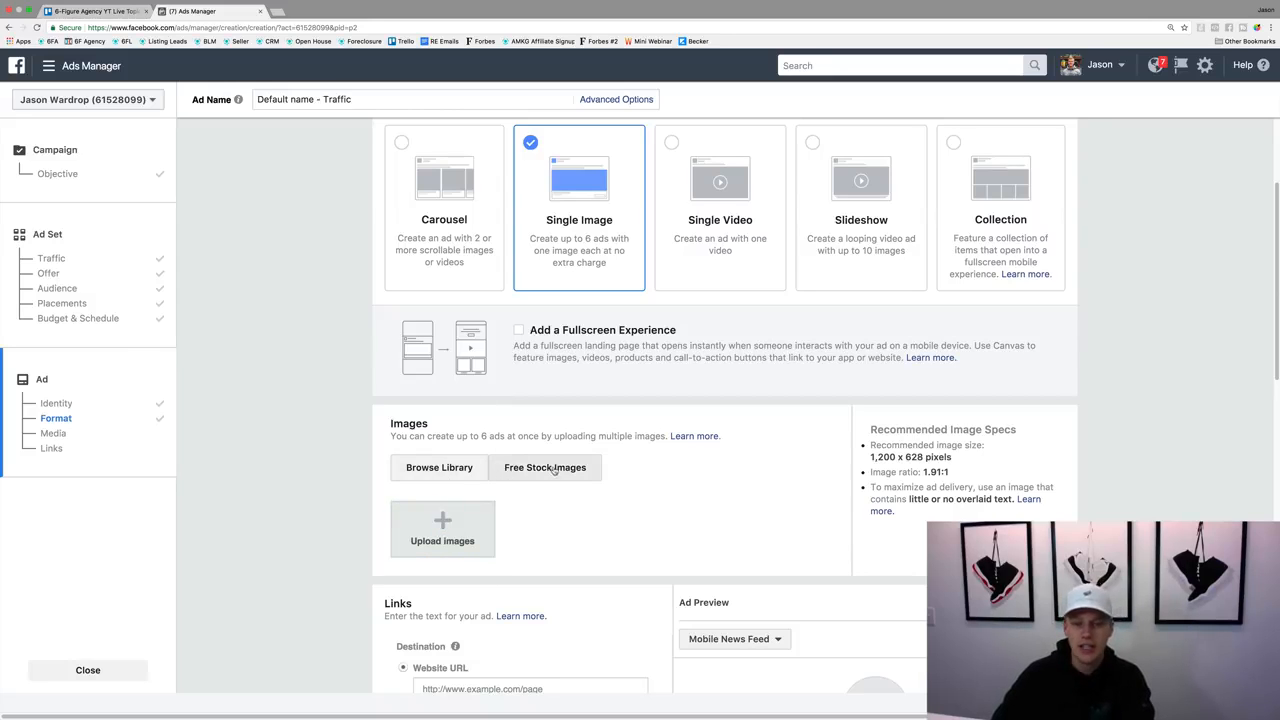
Upload the portrait JPG in the grey hoodie from the Desktop folder as the ad's image
{"action": "left_click", "coordinate": [443, 522]}
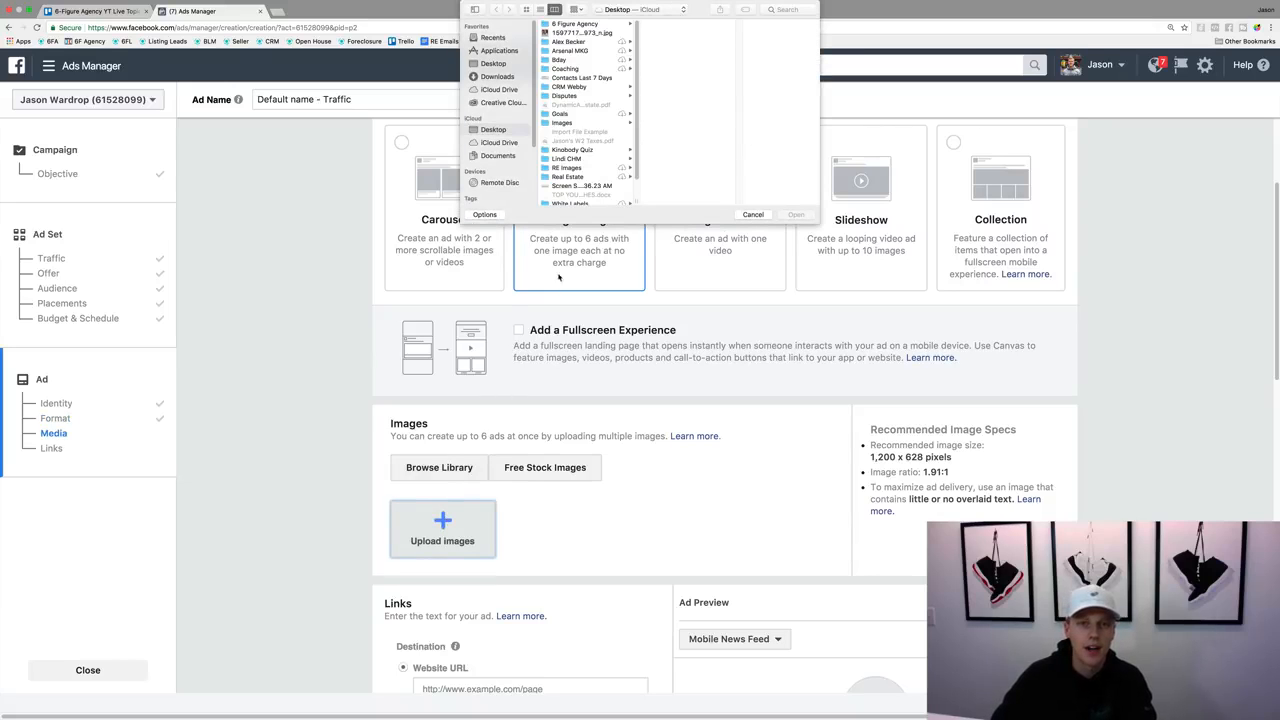
{"action": "left_click", "coordinate": [584, 33]}
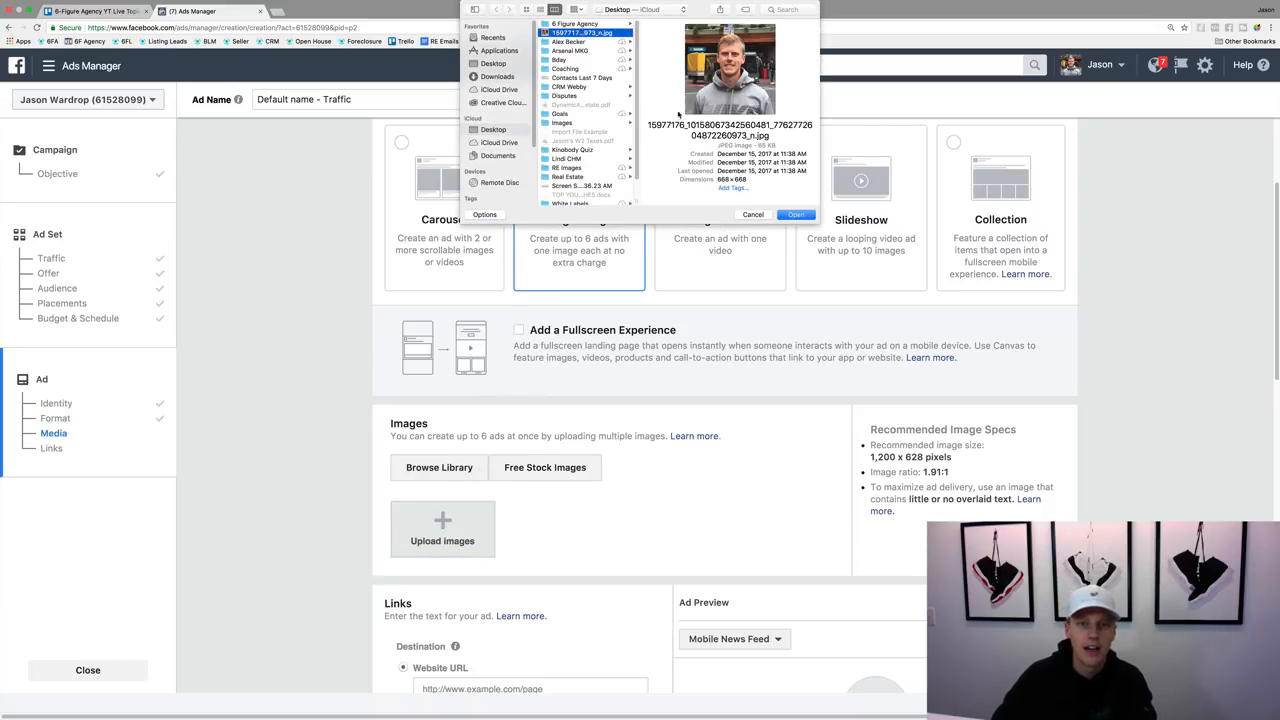
{"action": "left_click", "coordinate": [795, 214]}
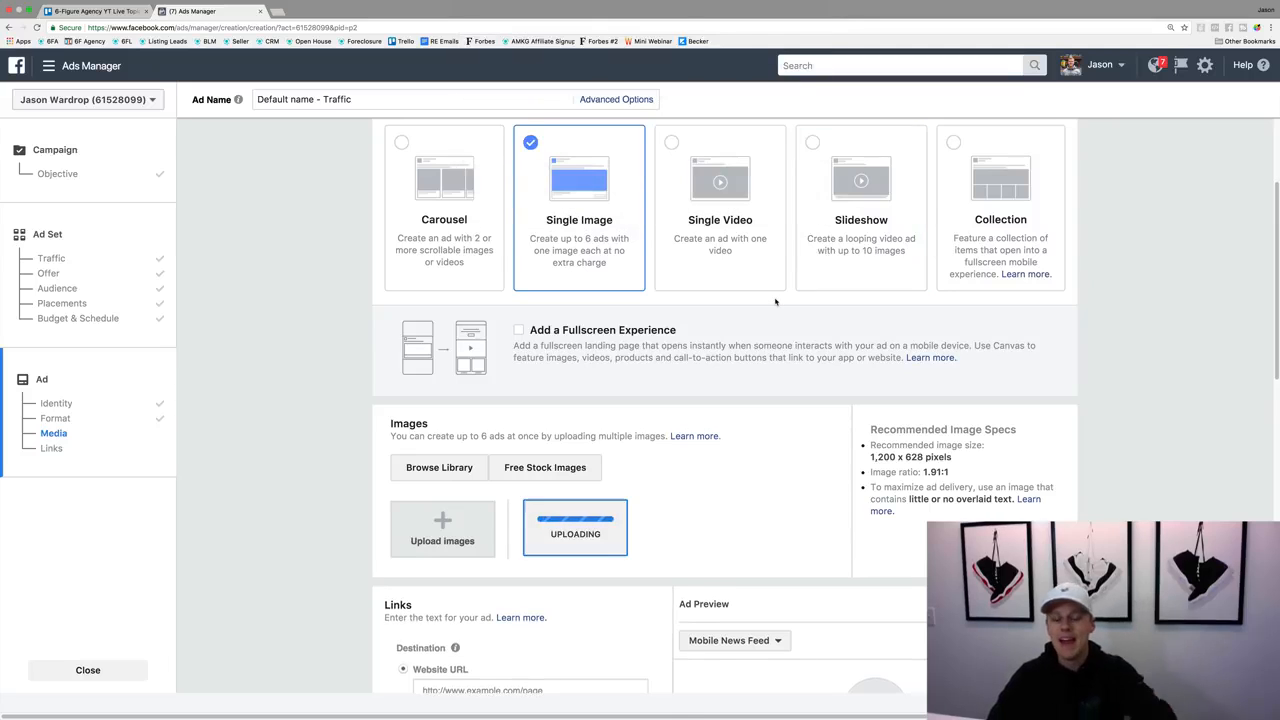
{"action": "scroll", "coordinate": [623, 455], "scroll_direction": "down", "scroll_amount": 2}
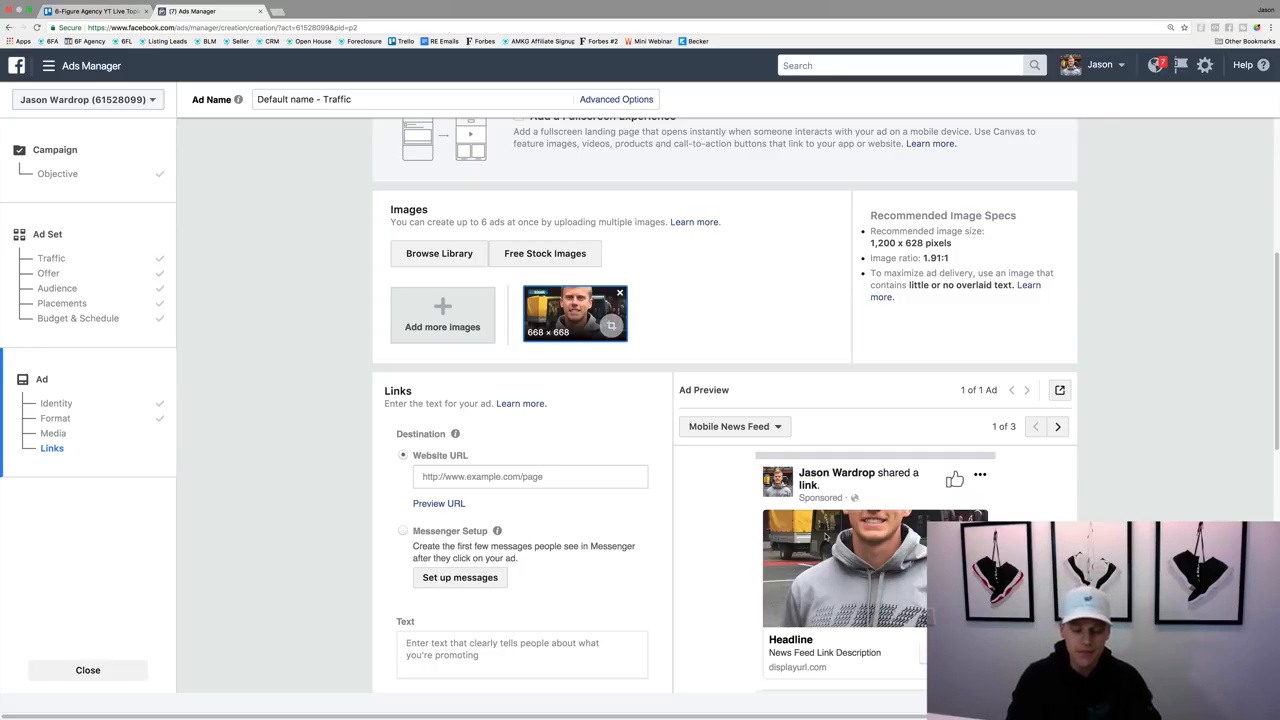
Switch to Canva in a new browser tab and open the existing Facebook Ad design with the woman's portrait
{"action": "key", "text": "ctrl+t"}
{"action": "type", "text": "canva"}
{"action": "key", "text": "Return"}
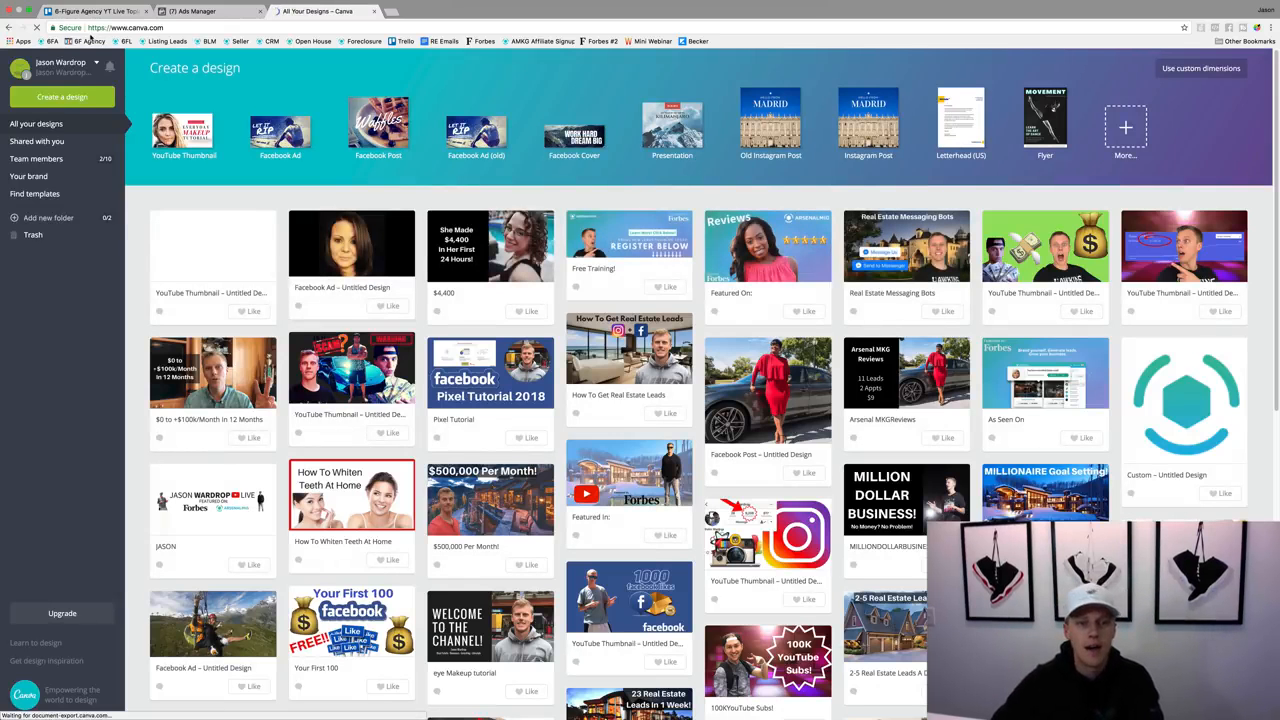
{"action": "left_click", "coordinate": [336, 258]}
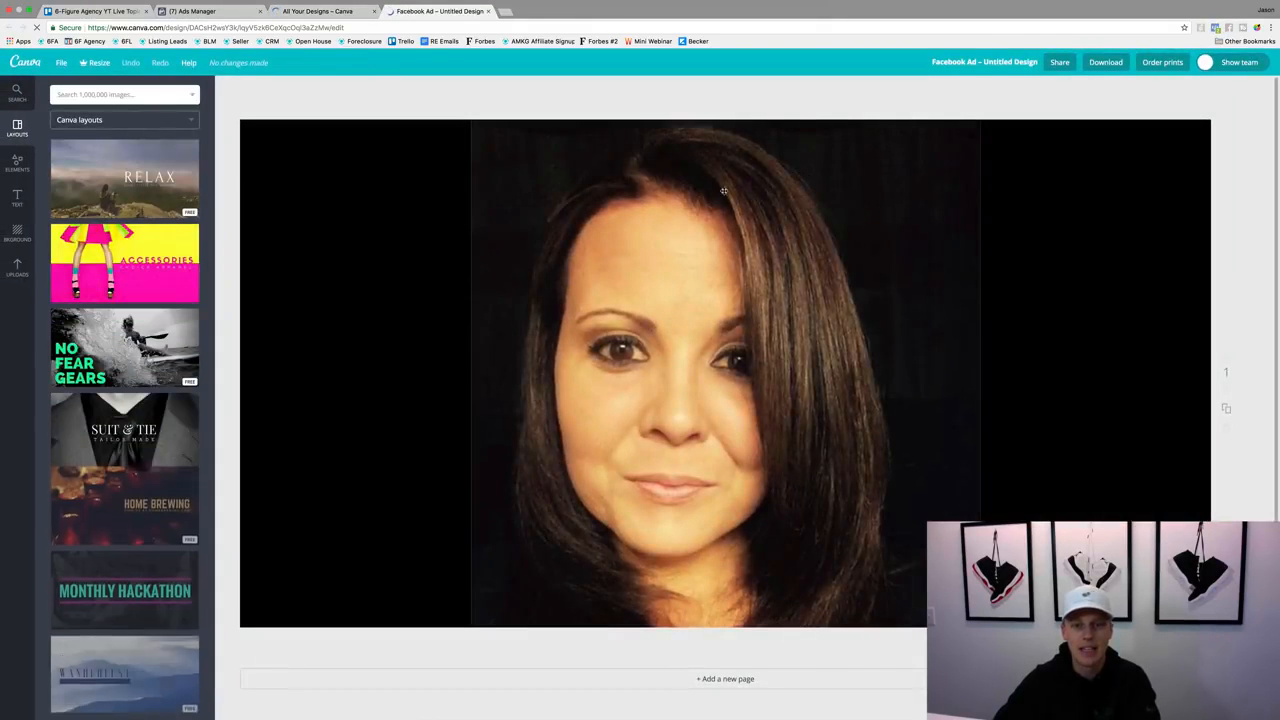
Check the recommended image specs in Ads Manager and create a blank Facebook Ad design in Canva
{"action": "left_click", "coordinate": [205, 12]}
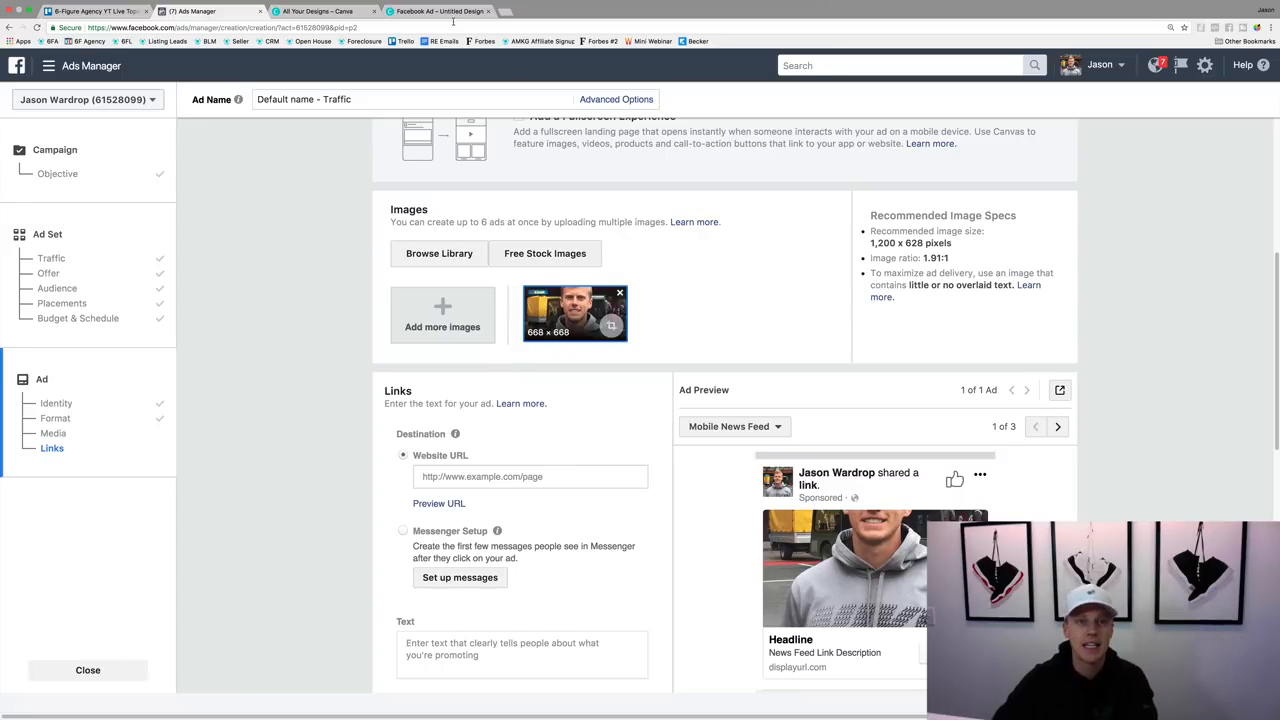
{"action": "left_click", "coordinate": [320, 12]}
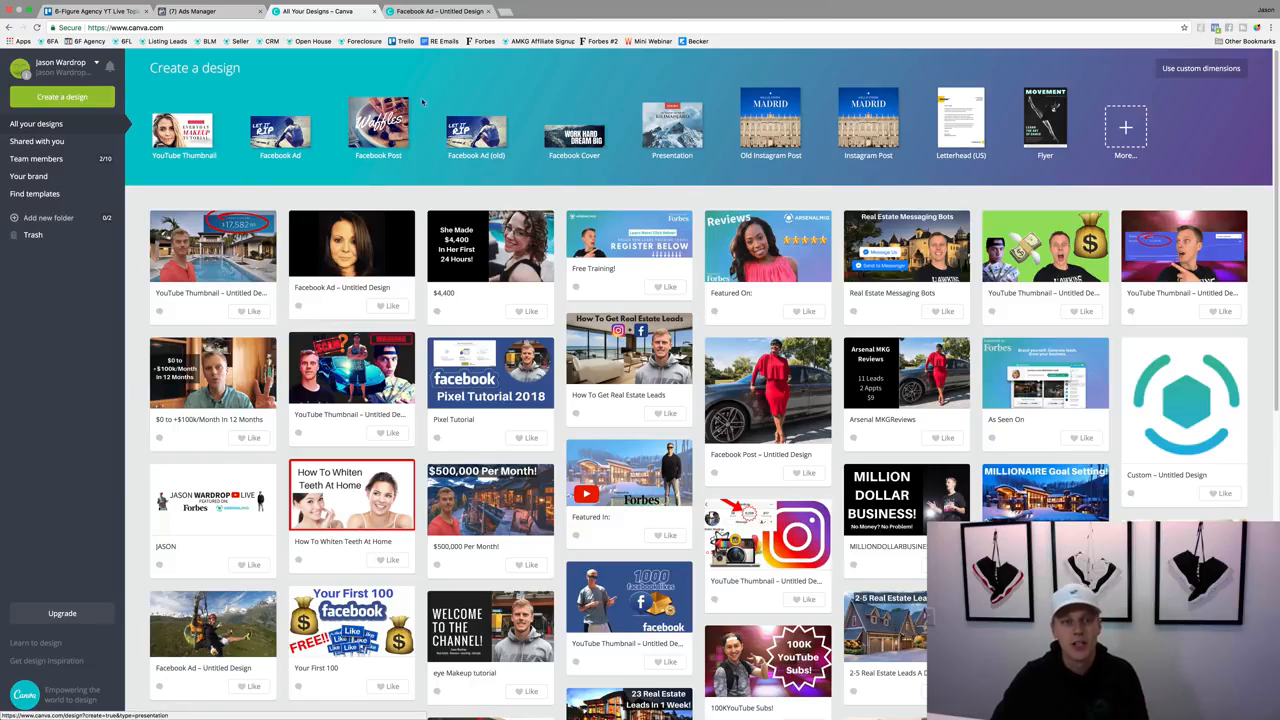
{"action": "left_click", "coordinate": [278, 130]}
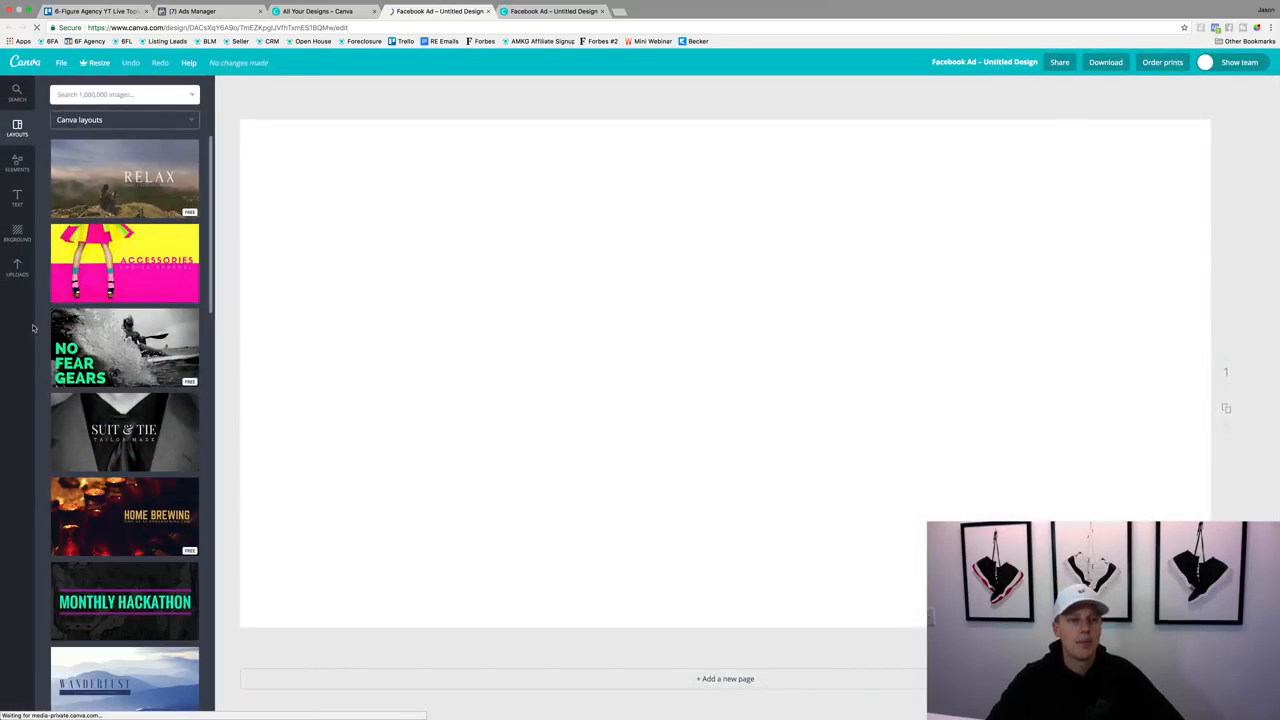
Add the uploaded grey-hoodie portrait cutout to the blank design and move it down to the page's lower edge
{"action": "left_click", "coordinate": [18, 264]}
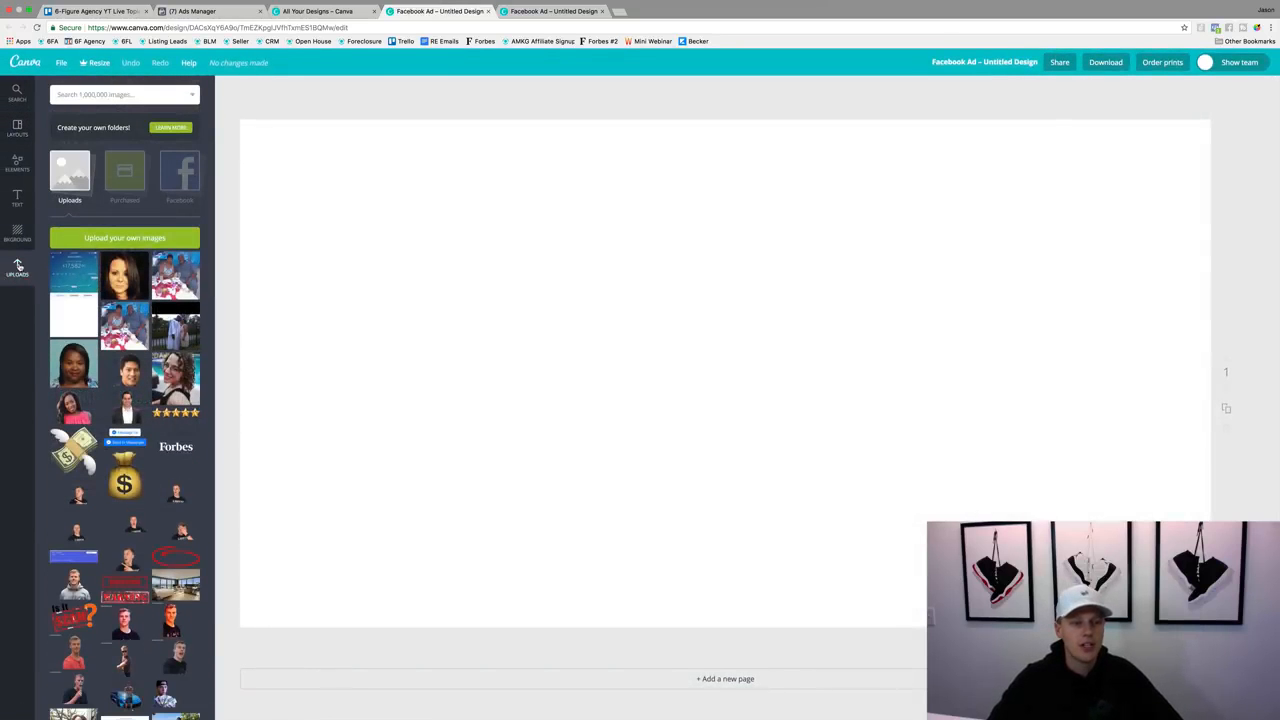
{"action": "scroll", "coordinate": [125, 400], "scroll_direction": "down", "scroll_amount": 5}
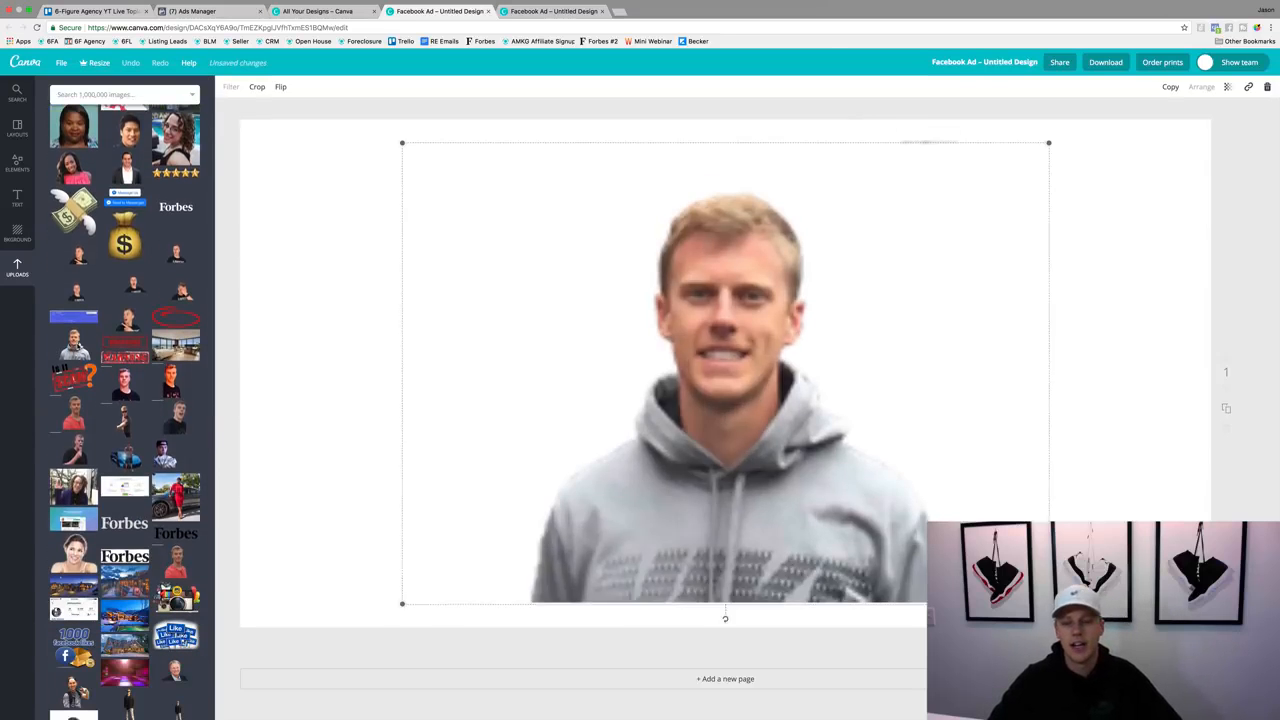
{"action": "left_click", "coordinate": [74, 345]}
{"action": "left_click_drag", "start_coordinate": [687, 437], "coordinate": [687, 466]}
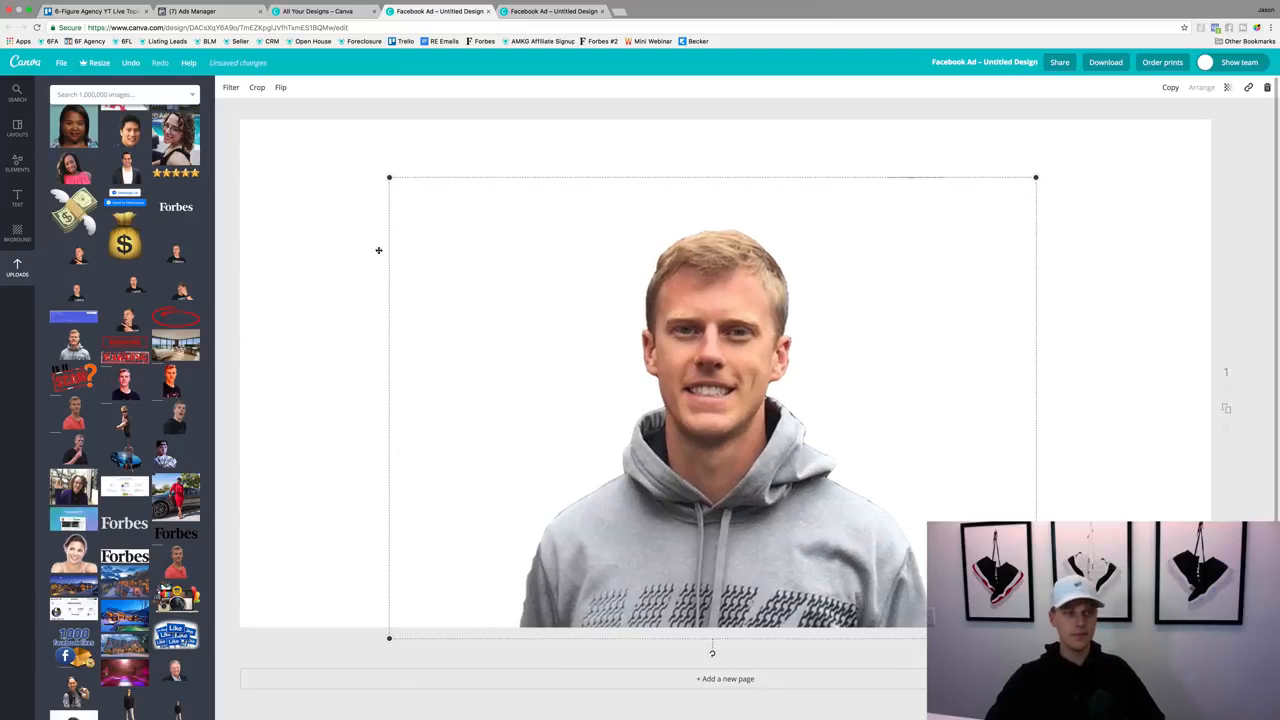
Try two other uploaded night-time house photos on the design and delete each one
{"action": "scroll", "coordinate": [125, 400], "scroll_direction": "up", "scroll_amount": 5}
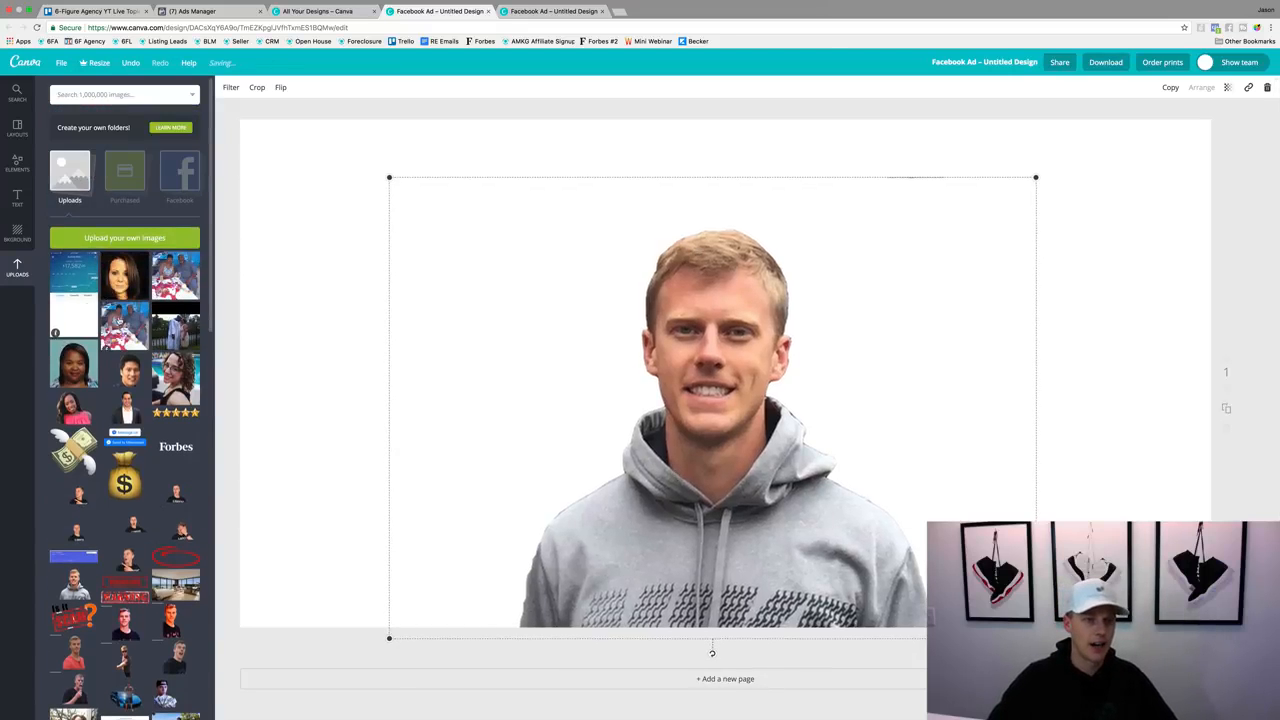
{"action": "scroll", "coordinate": [152, 307], "scroll_direction": "down", "scroll_amount": 4}
{"action": "scroll", "coordinate": [152, 307], "scroll_direction": "down", "scroll_amount": 2}
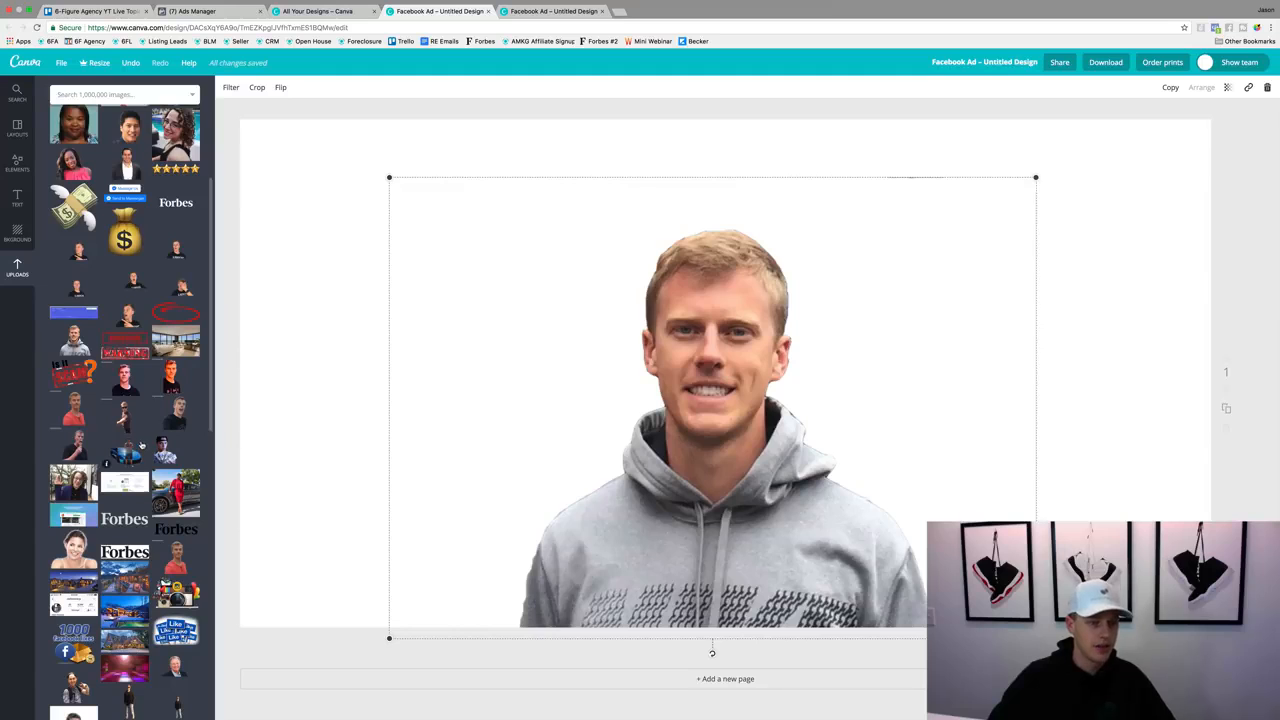
{"action": "left_click", "coordinate": [76, 582]}
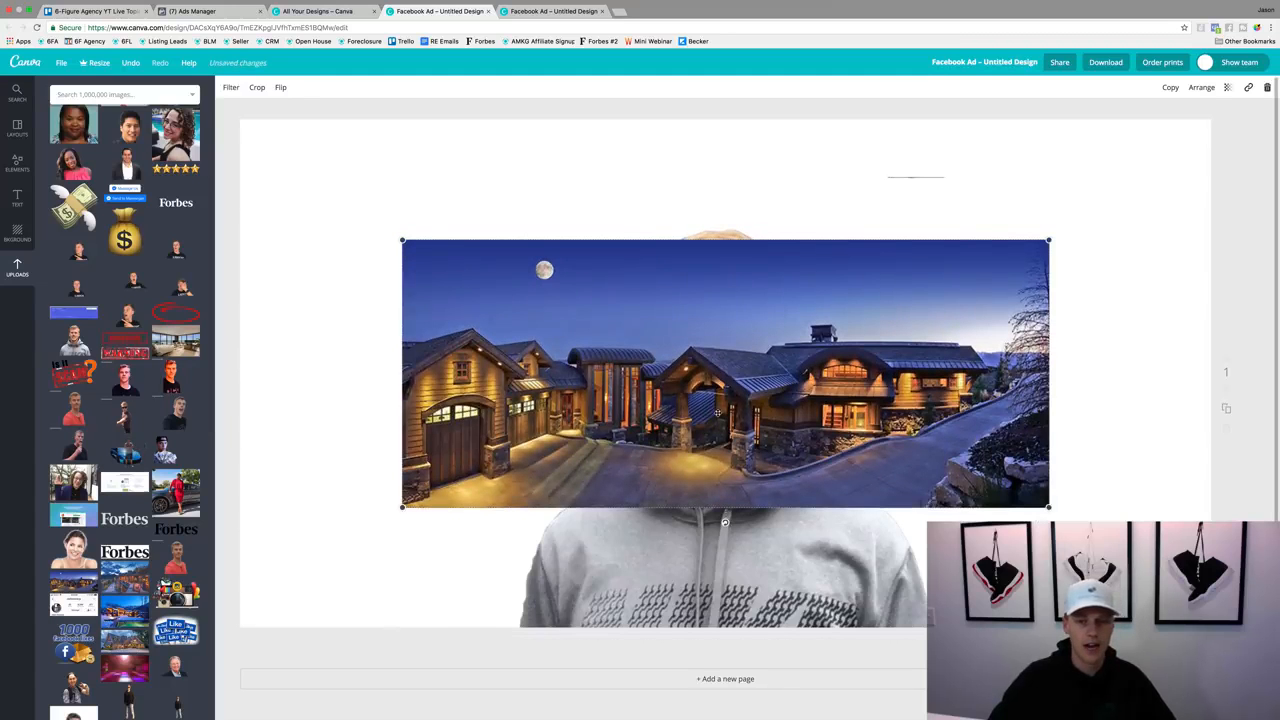
{"action": "key", "text": "Delete"}
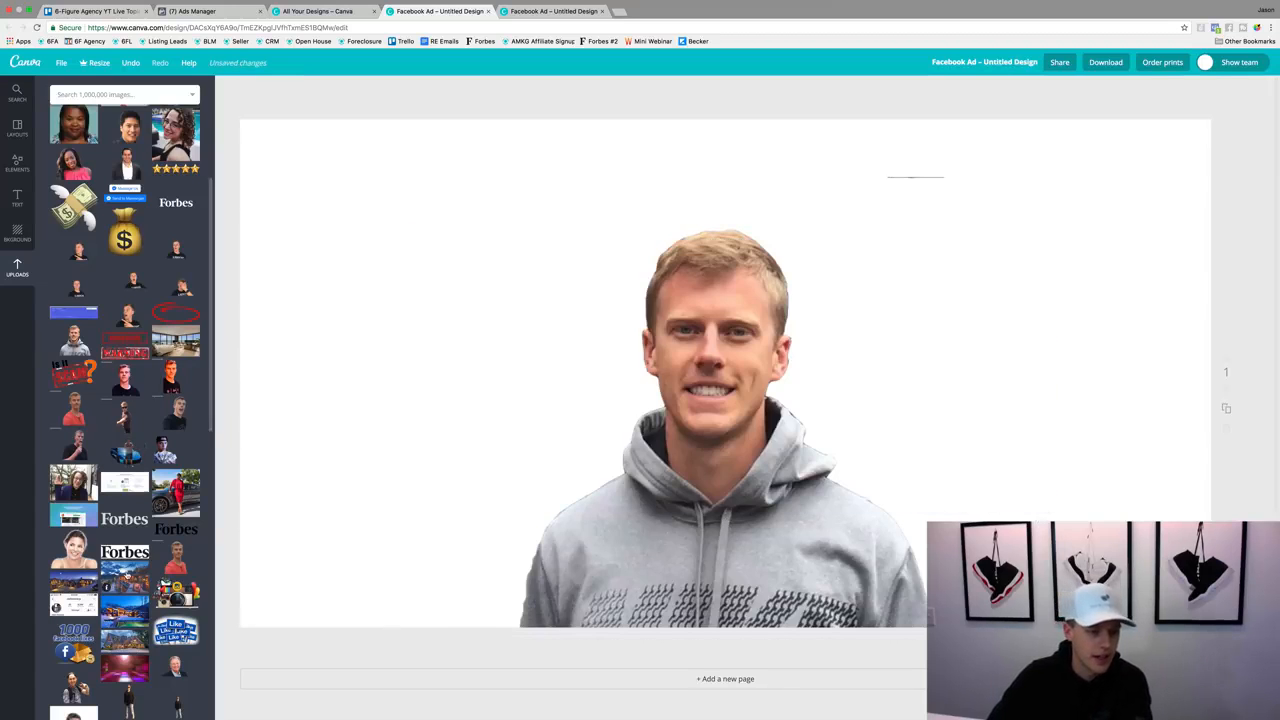
{"action": "left_click", "coordinate": [124, 578]}
{"action": "key", "text": "Delete"}
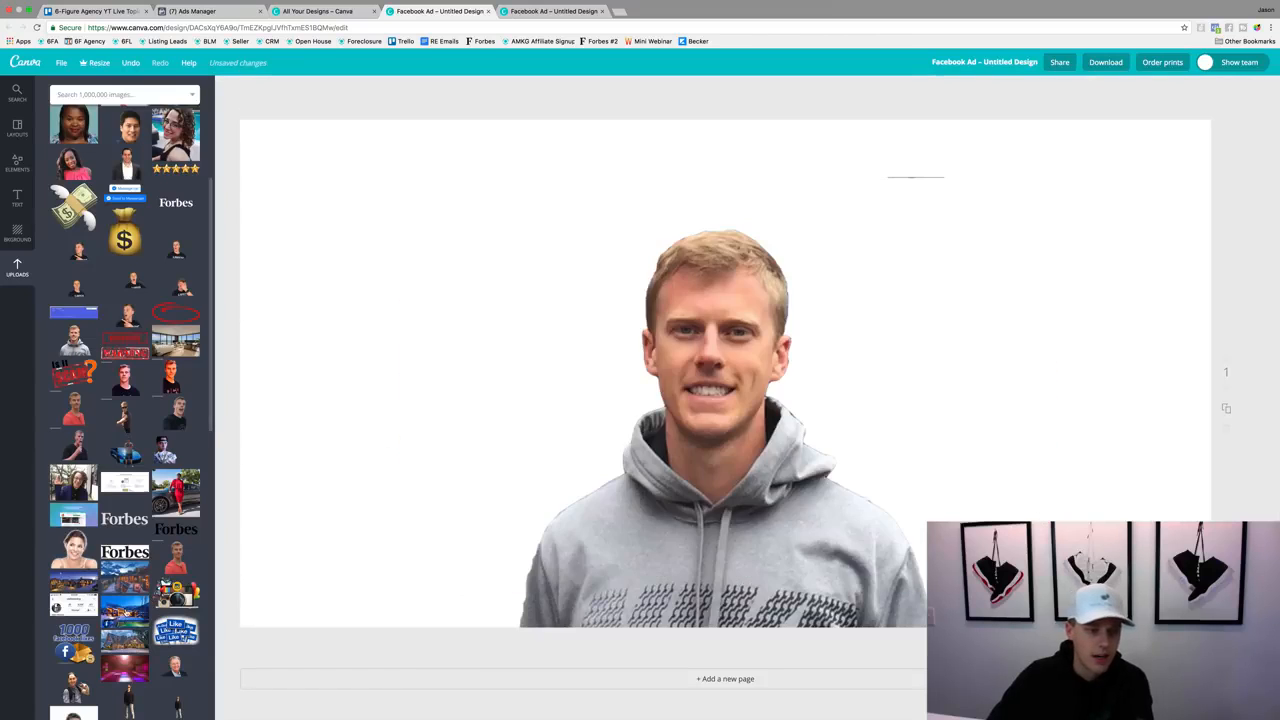
Add the uploaded snowy mansion photo, enlarge it to cover the whole design and send it behind the portrait
{"action": "left_click", "coordinate": [122, 612]}
{"action": "left_click_drag", "start_coordinate": [727, 420], "coordinate": [565, 383]}
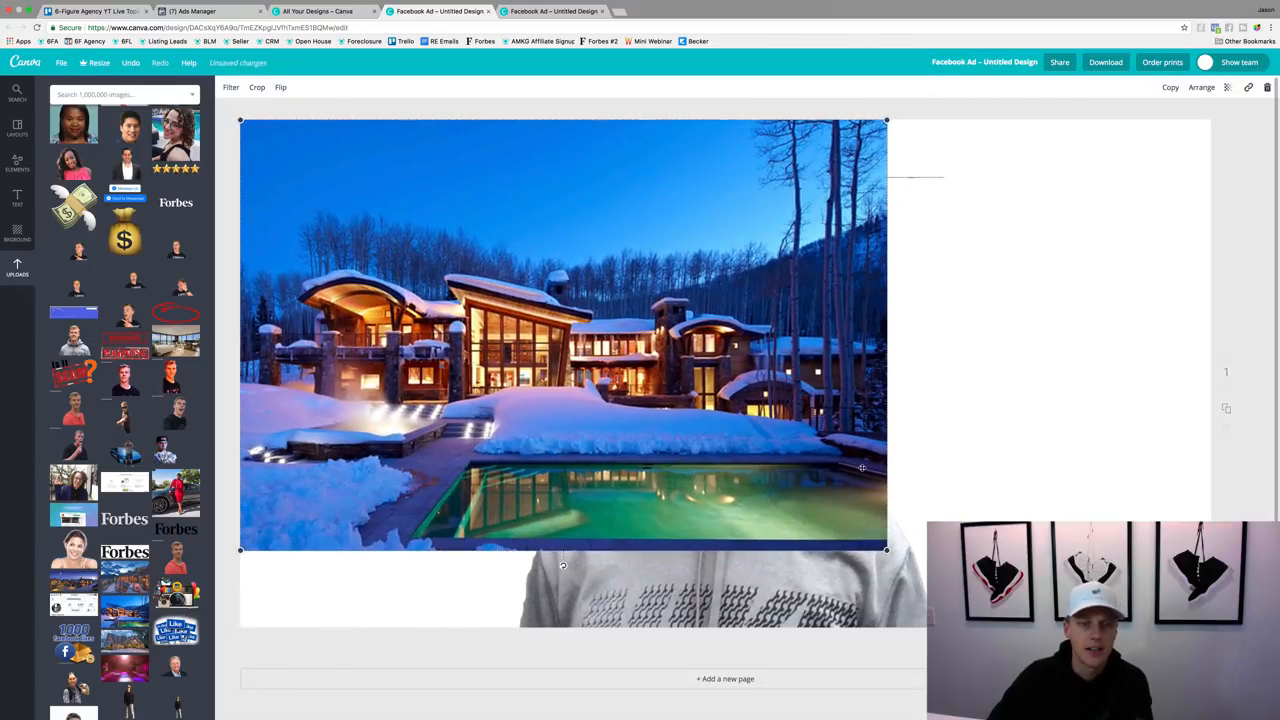
{"action": "left_click_drag", "start_coordinate": [886, 549], "coordinate": [1213, 719]}
{"action": "key", "text": "super+["}
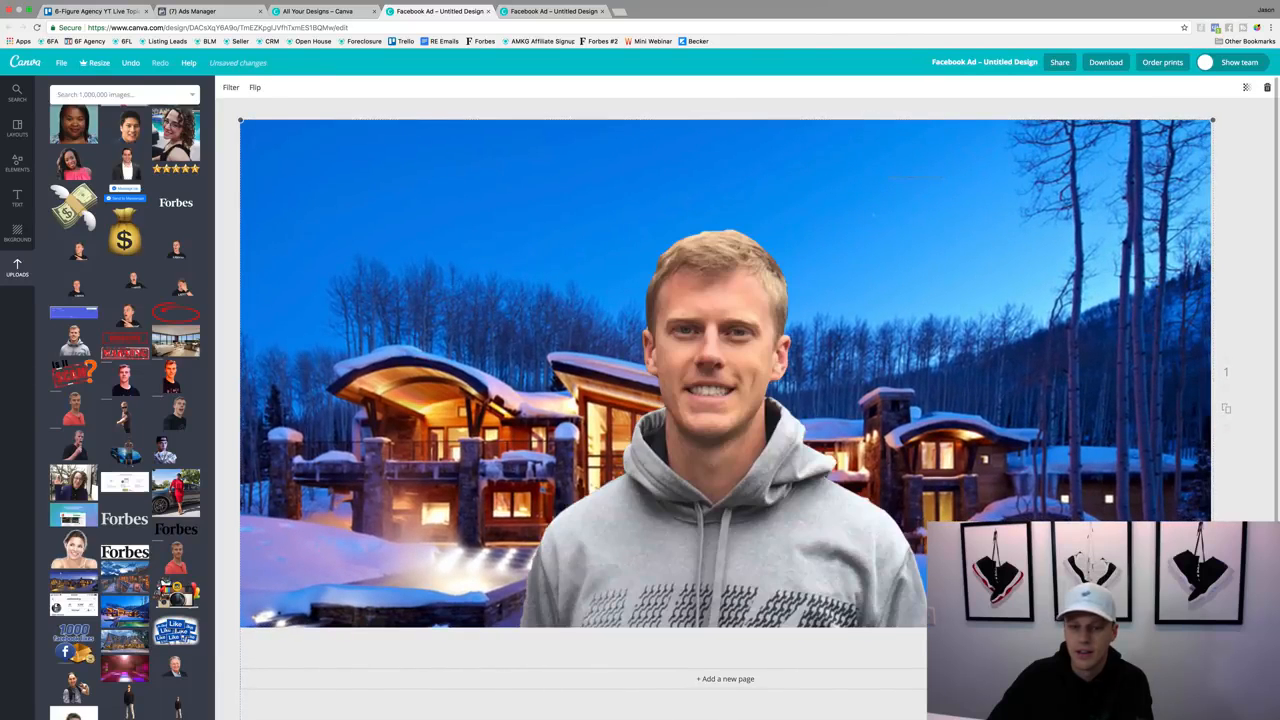
Shift the mansion photo upward and realign the portrait with the lower edge of the design
{"action": "mouse_move", "coordinate": [938, 503]}
{"action": "left_mouse_down"}
{"action": "mouse_move", "coordinate": [936, 481]}
{"action": "mouse_move", "coordinate": [936, 511]}
{"action": "left_mouse_up"}
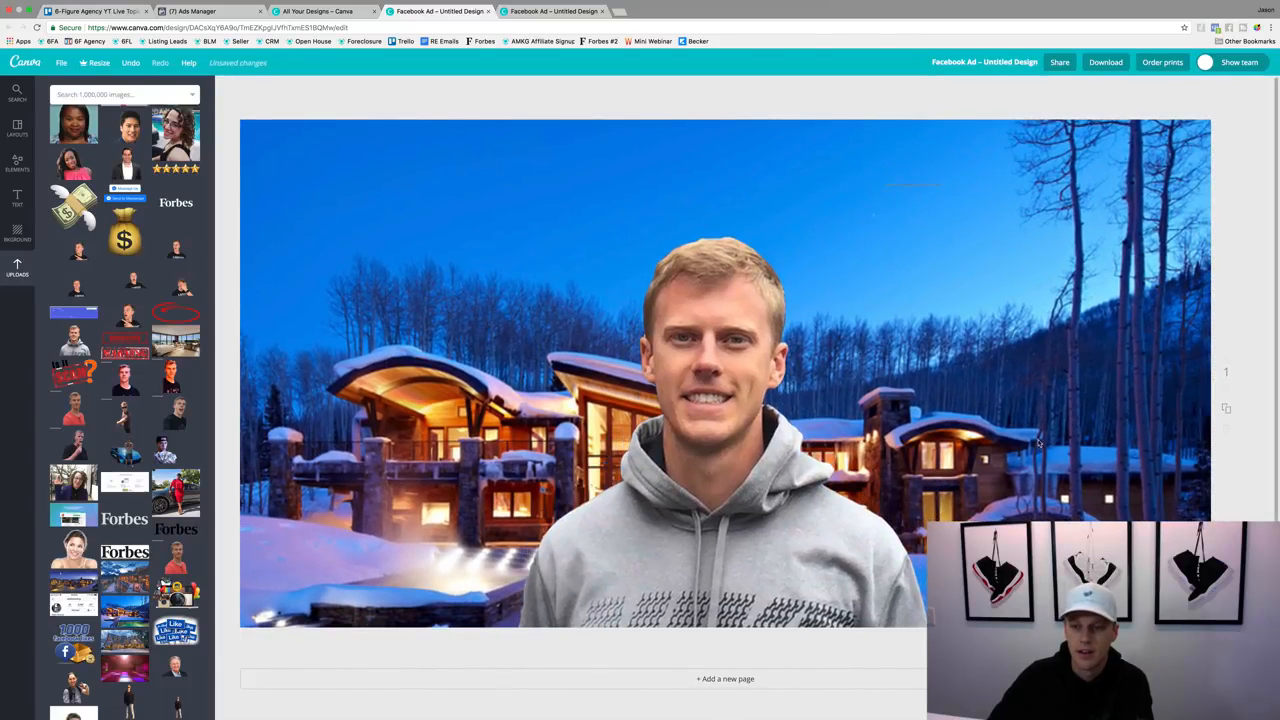
{"action": "left_click_drag", "start_coordinate": [1074, 404], "coordinate": [1071, 357]}
{"action": "mouse_move", "coordinate": [690, 550]}
{"action": "left_mouse_down"}
{"action": "mouse_move", "coordinate": [866, 401]}
{"action": "mouse_move", "coordinate": [735, 536]}
{"action": "mouse_move", "coordinate": [652, 540]}
{"action": "mouse_move", "coordinate": [698, 538]}
{"action": "left_mouse_up"}
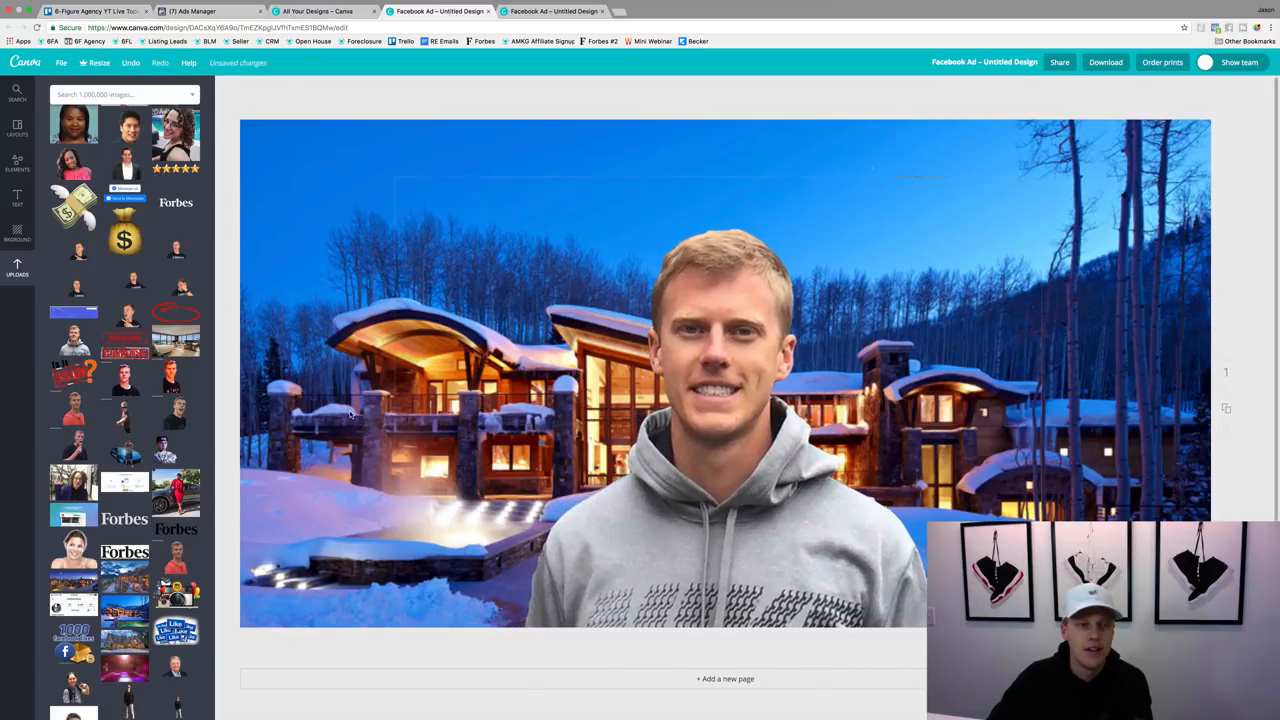
Add a heading to the design that reads "Test Ad"
{"action": "left_click", "coordinate": [17, 197]}
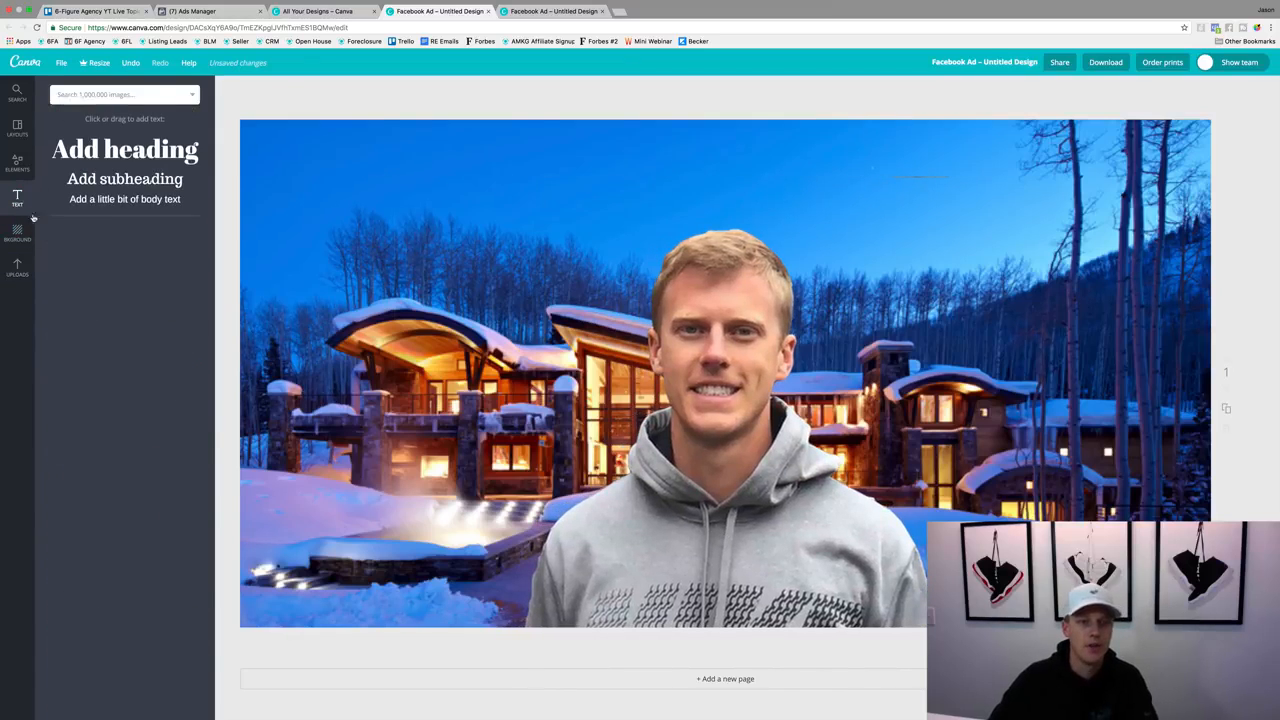
{"action": "left_click_drag", "start_coordinate": [133, 153], "coordinate": [725, 414]}
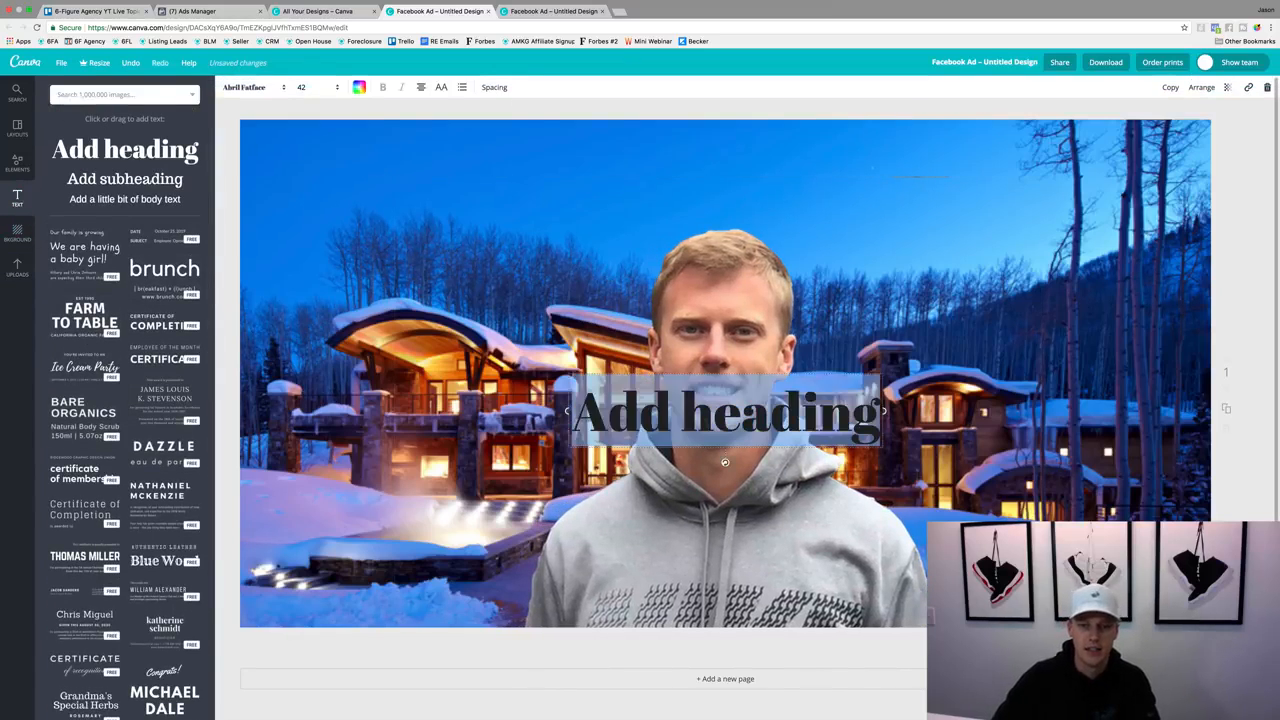
{"action": "type", "text": "Test Ads"}
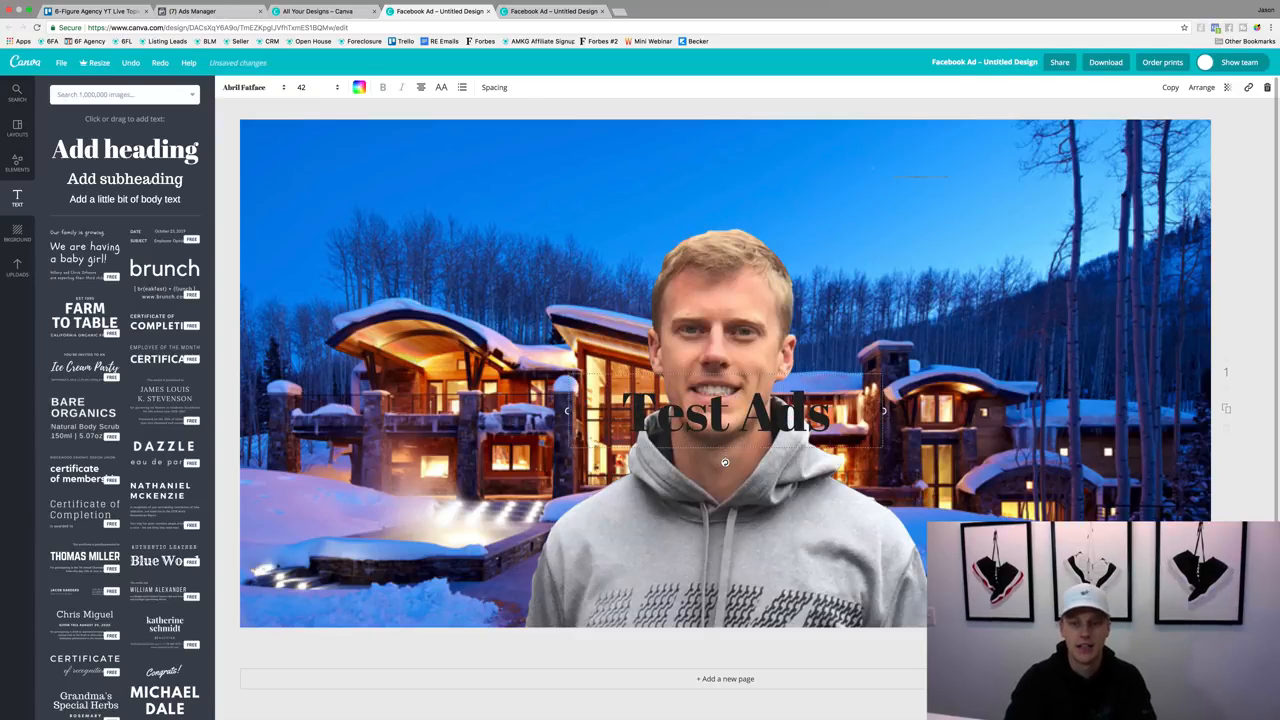
{"action": "key", "text": "BackSpace"}
Format the heading in white Aileron Heavy and place it in the design's upper left corner
{"action": "key", "text": "ctrl+a"}
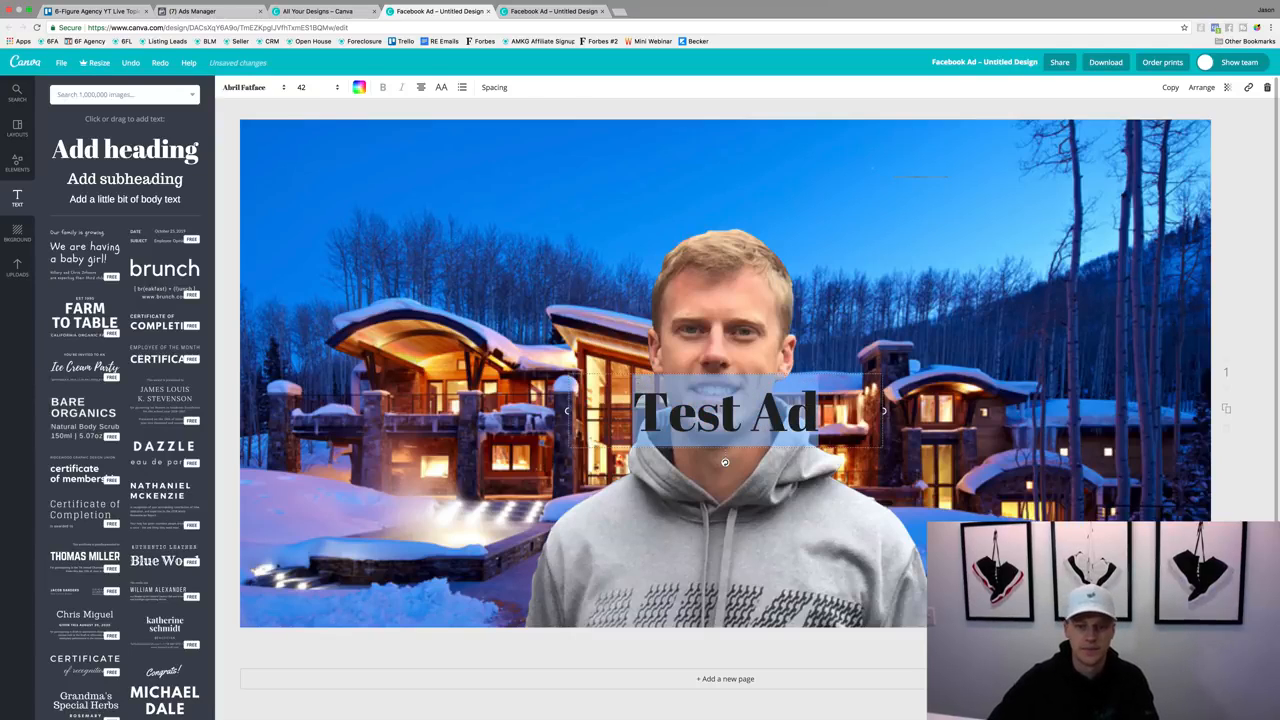
{"action": "left_click", "coordinate": [359, 87]}
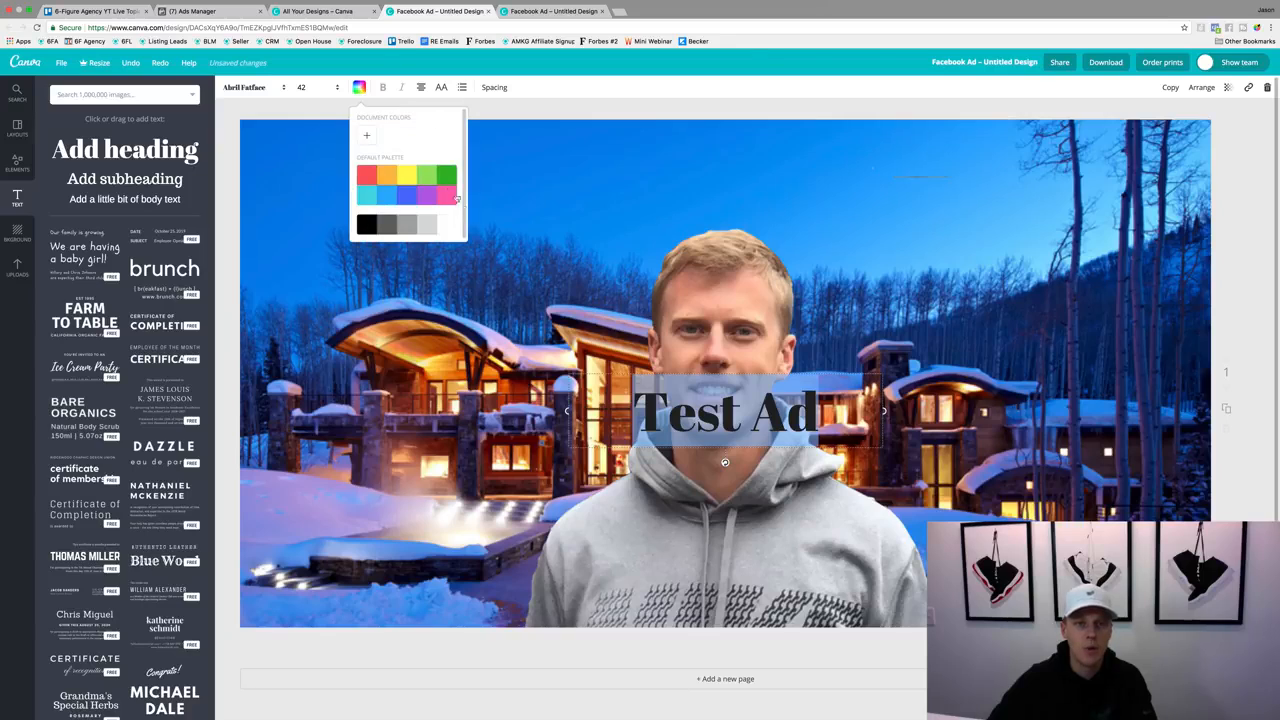
{"action": "left_click", "coordinate": [447, 231]}
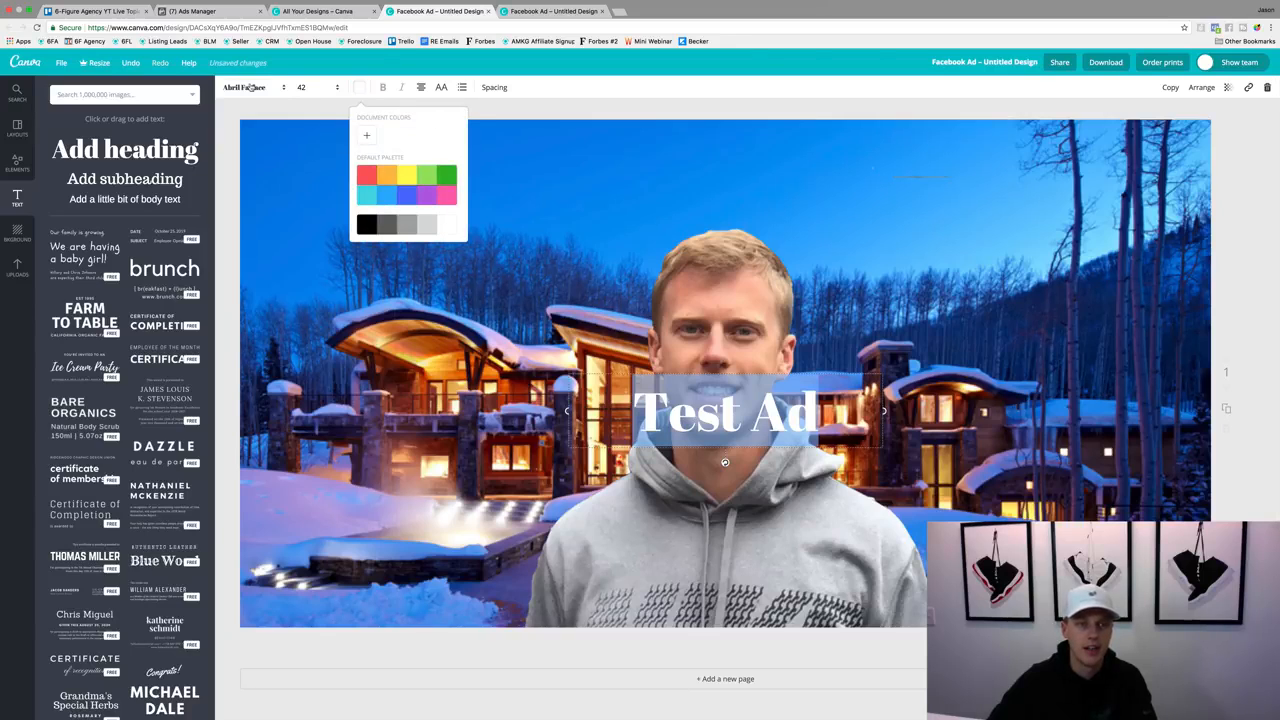
{"action": "left_click", "coordinate": [252, 88]}
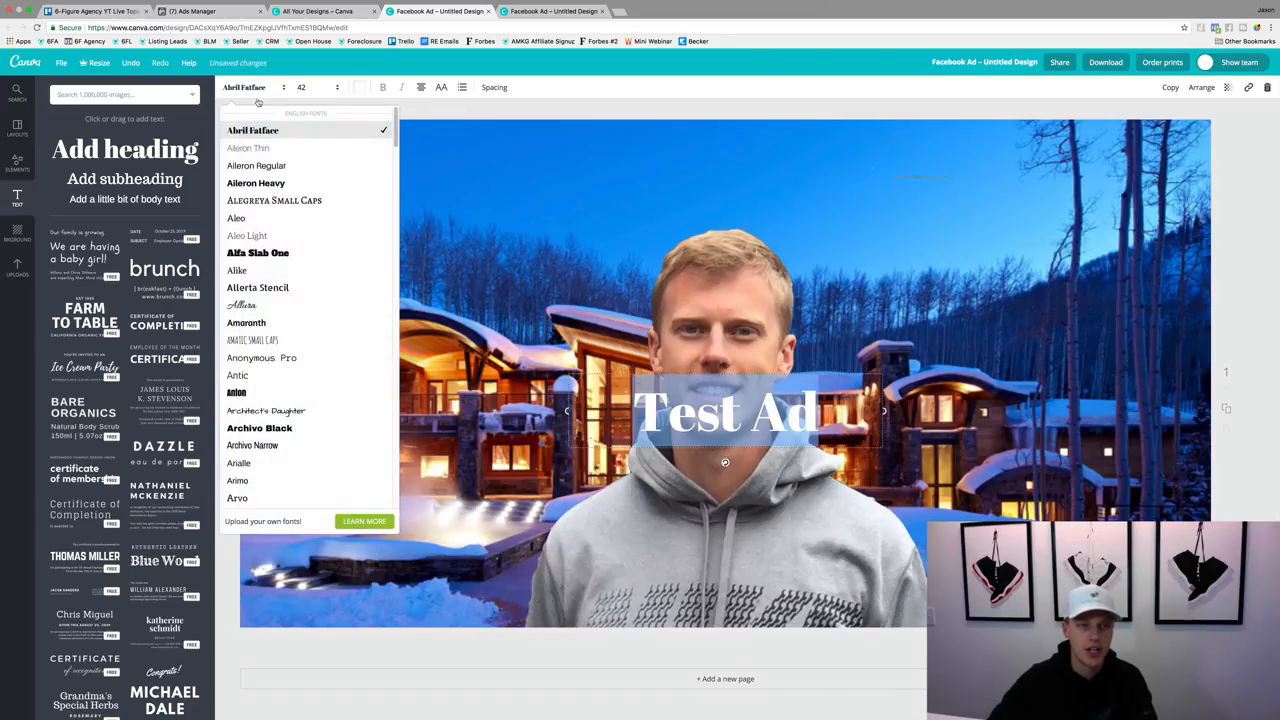
{"action": "left_click", "coordinate": [256, 183]}
{"action": "left_click_drag", "start_coordinate": [711, 404], "coordinate": [390, 157]}
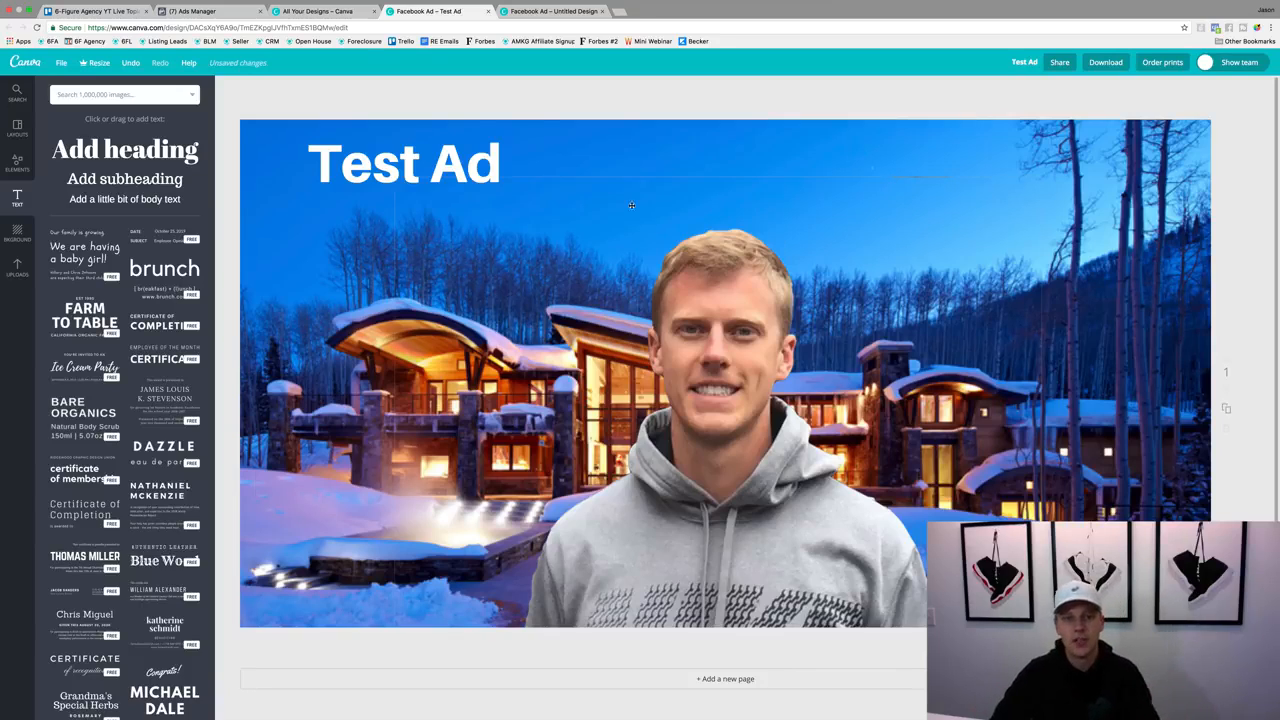
Delete the "Test Ad" heading and move the portrait to the right side of the design
{"action": "left_click", "coordinate": [456, 150]}
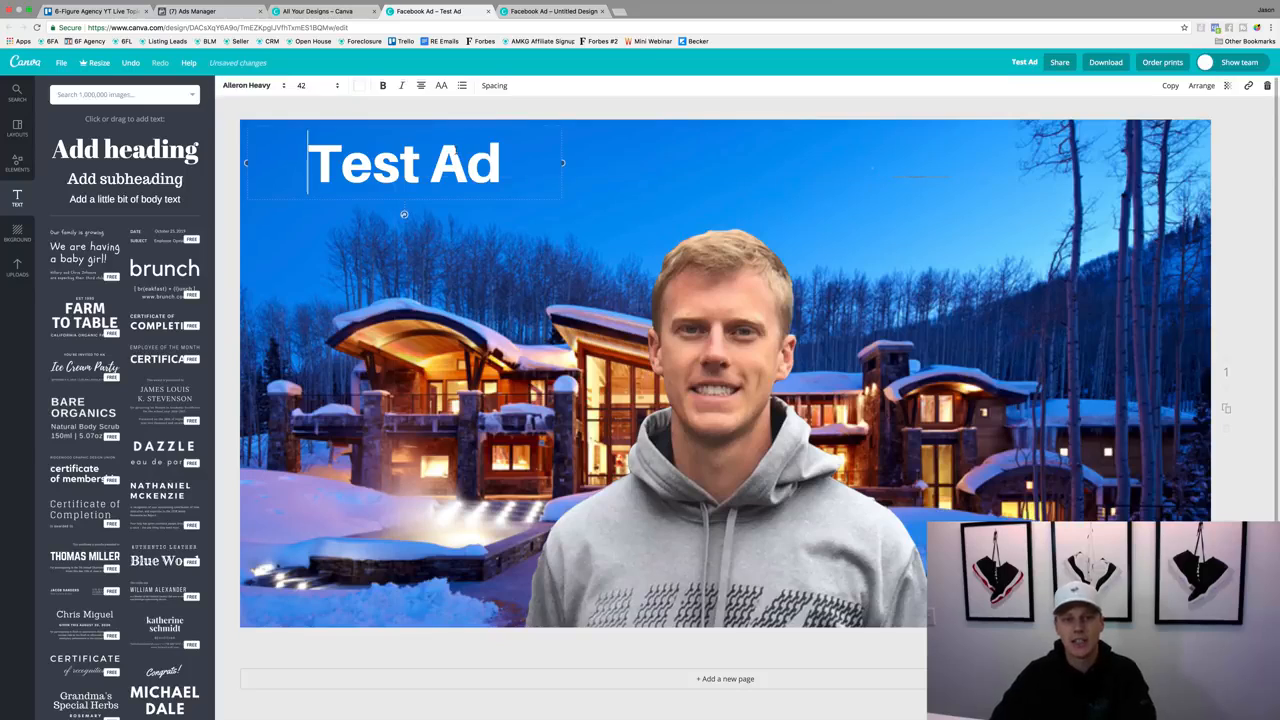
{"action": "left_click", "coordinate": [1267, 88]}
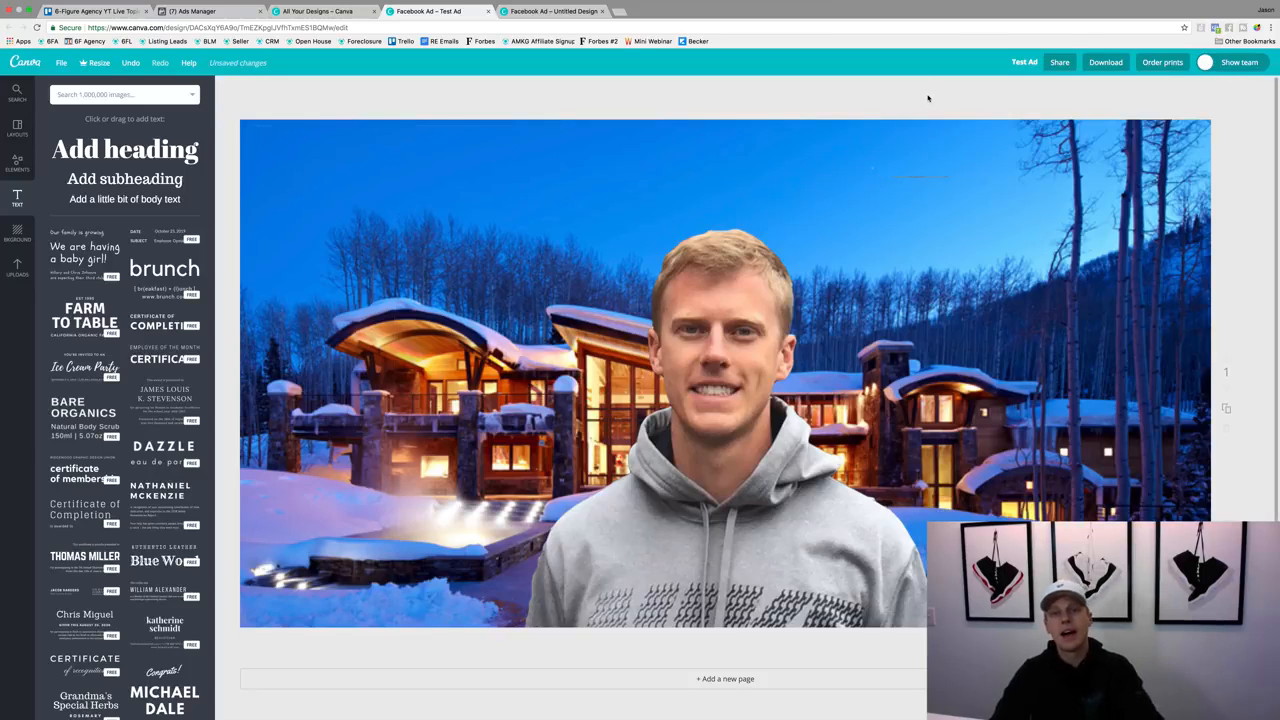
{"action": "left_click_drag", "start_coordinate": [731, 494], "coordinate": [1005, 476]}
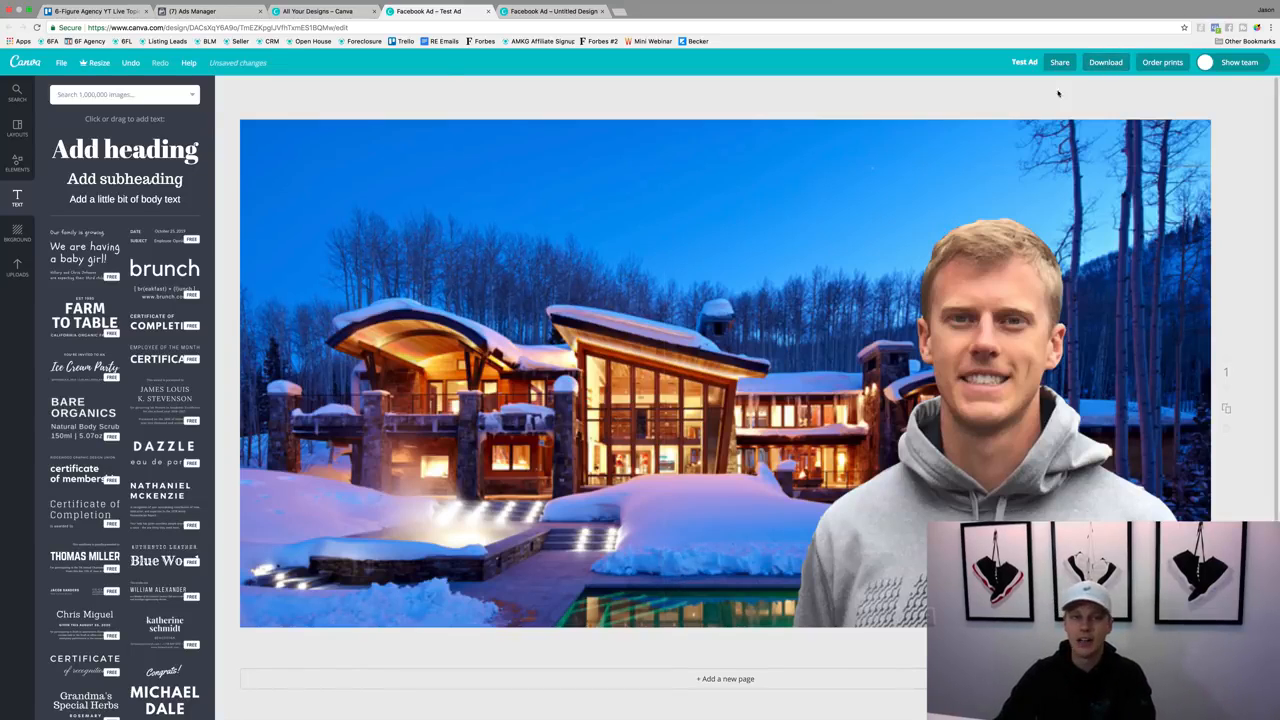
Return to Ads Manager and remove the uploaded portrait image from the ad
{"action": "left_click", "coordinate": [213, 12]}
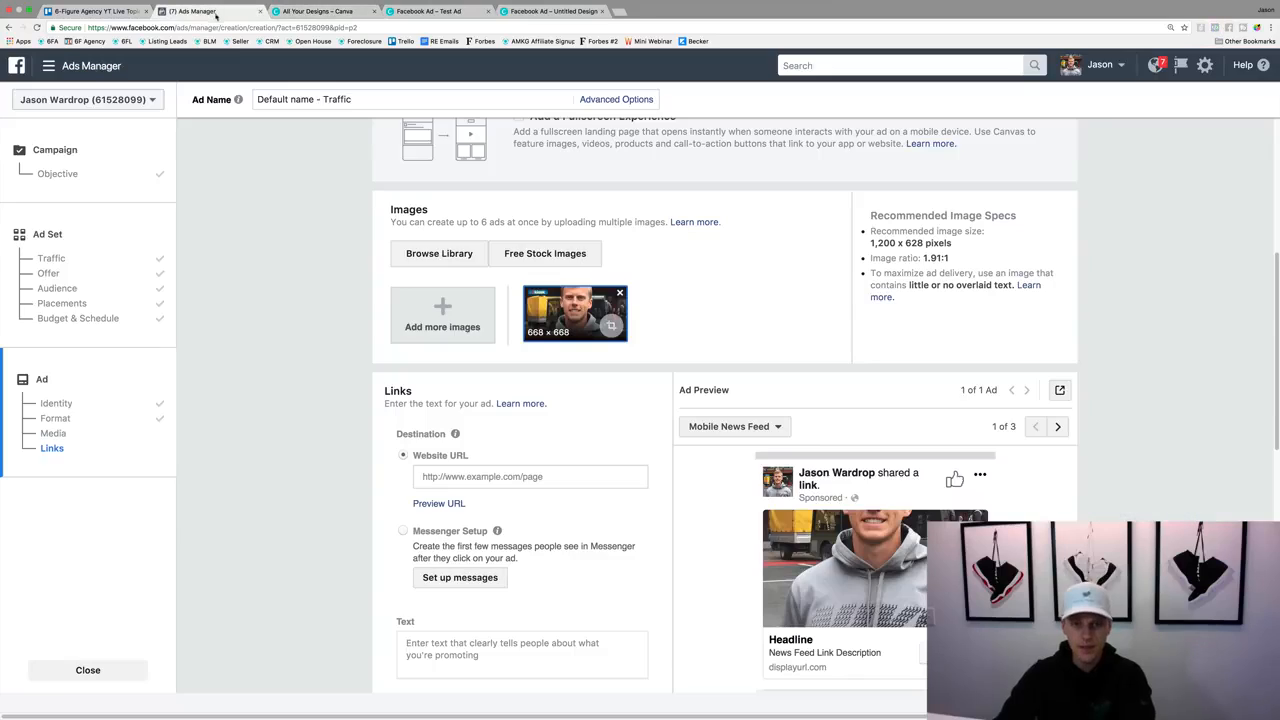
{"action": "left_click", "coordinate": [620, 293]}
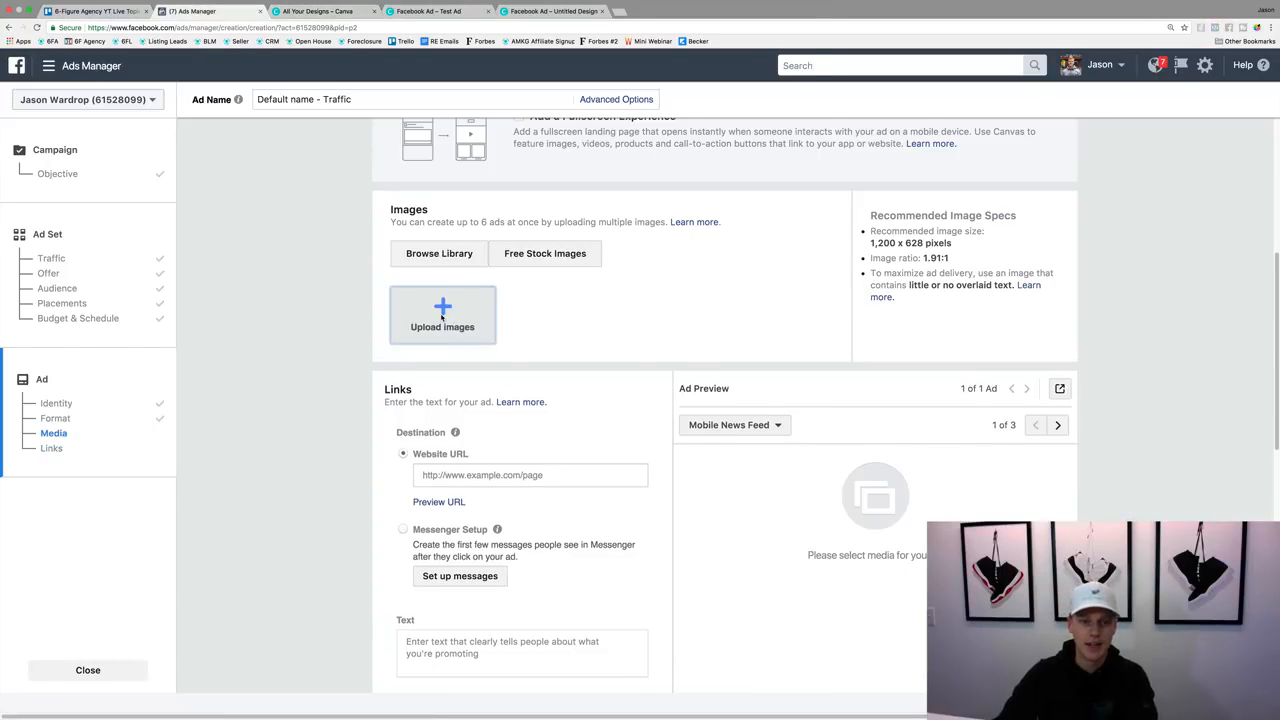
Add the 1590 × 860 photo of the gray house from the image library's ad images to the ad
{"action": "left_click", "coordinate": [442, 318]}
{"action": "left_click", "coordinate": [754, 215]}
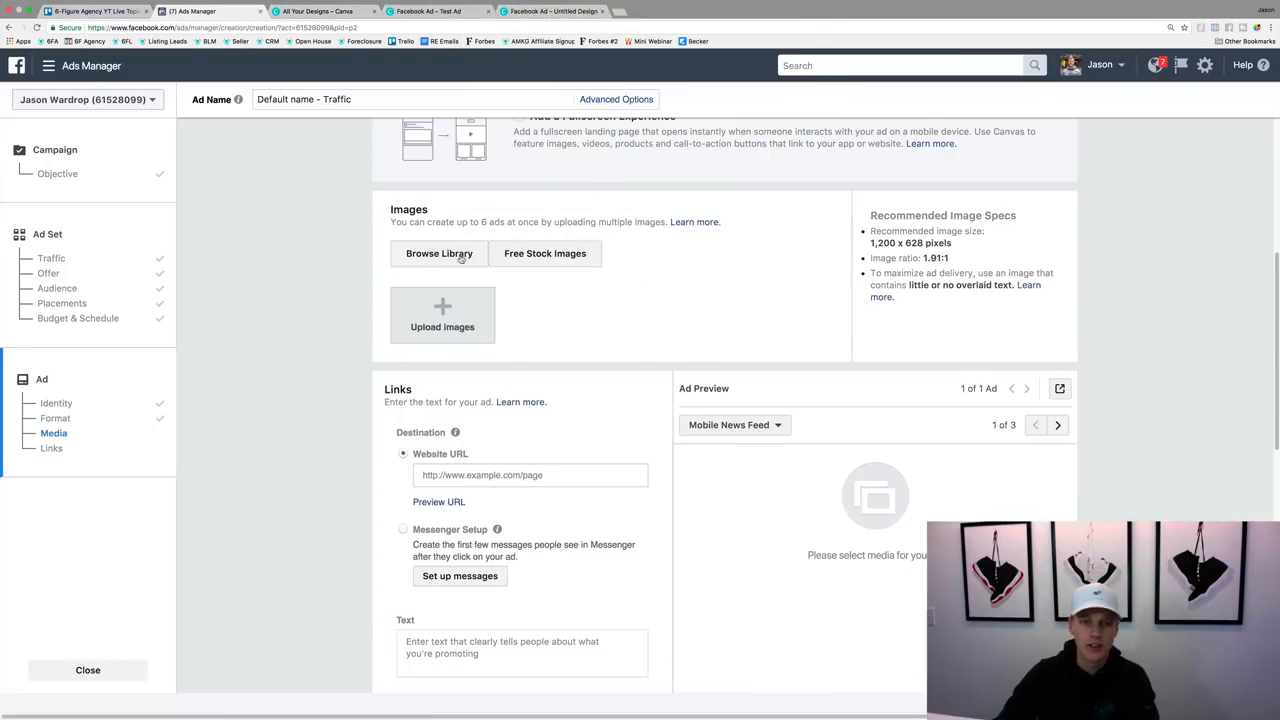
{"action": "left_click", "coordinate": [461, 257]}
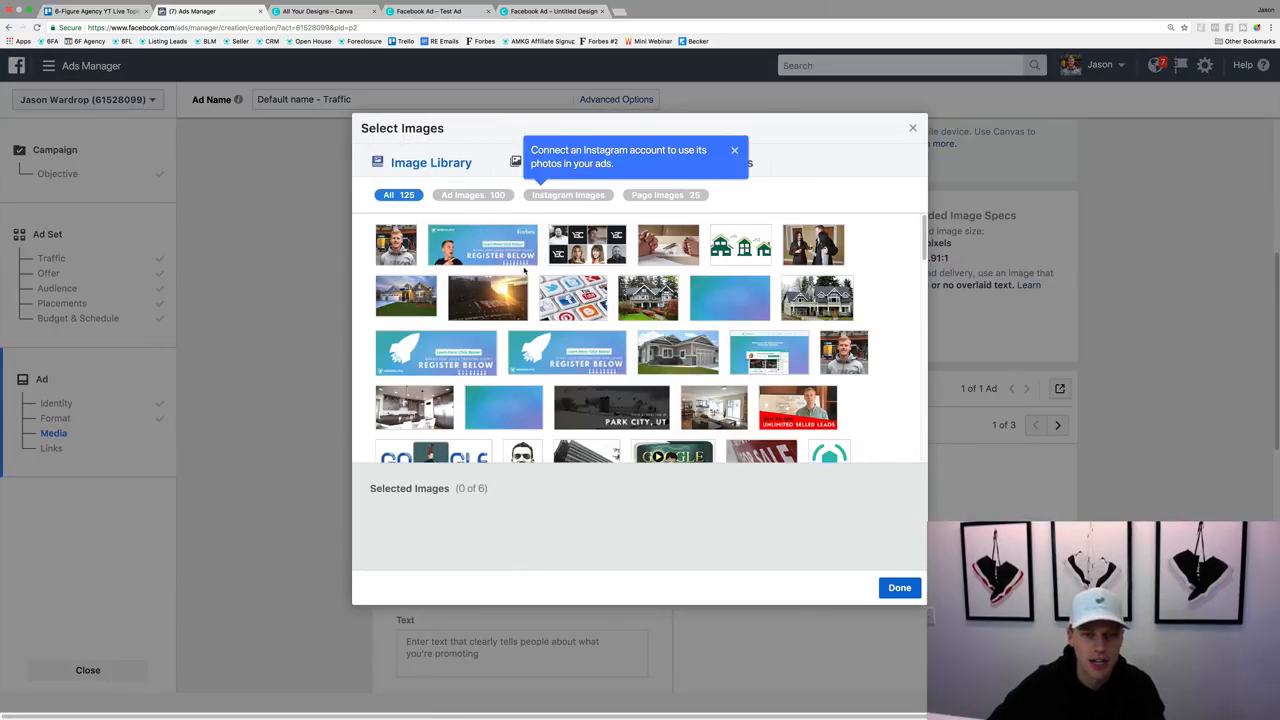
{"action": "scroll", "coordinate": [683, 307], "scroll_direction": "down", "scroll_amount": 3}
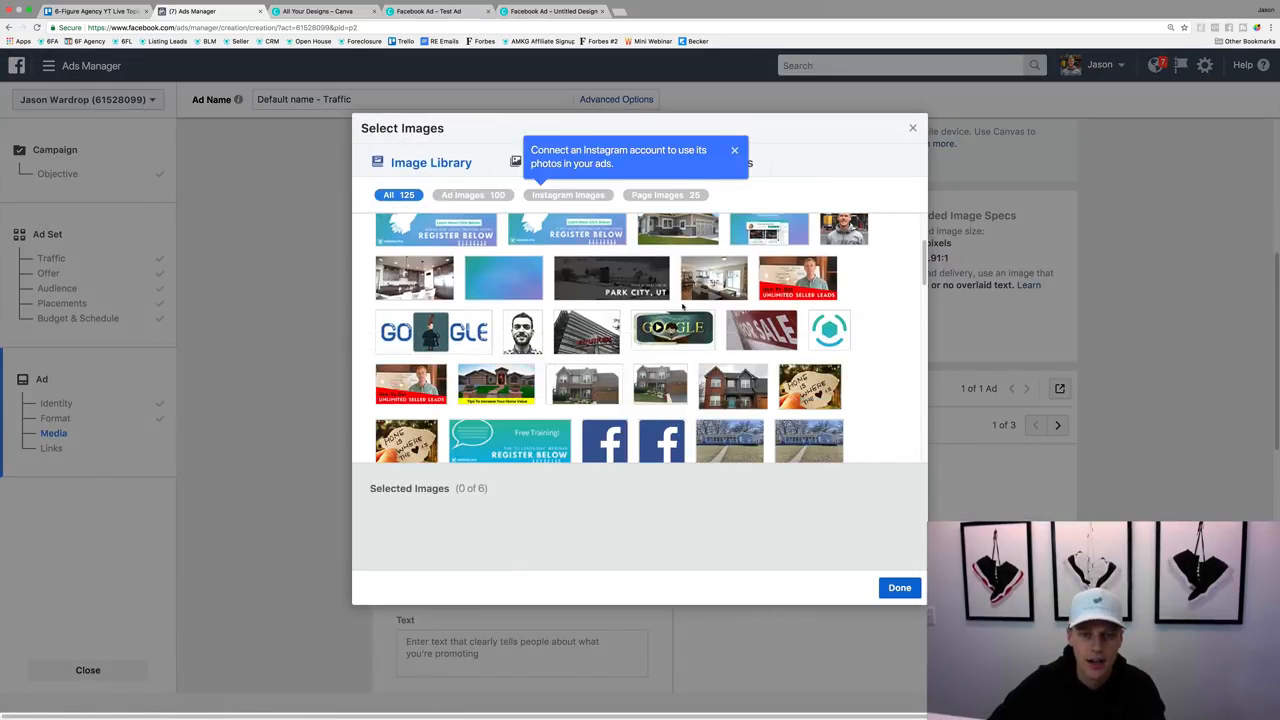
{"action": "scroll", "coordinate": [683, 307], "scroll_direction": "down", "scroll_amount": 3}
{"action": "left_click", "coordinate": [459, 196]}
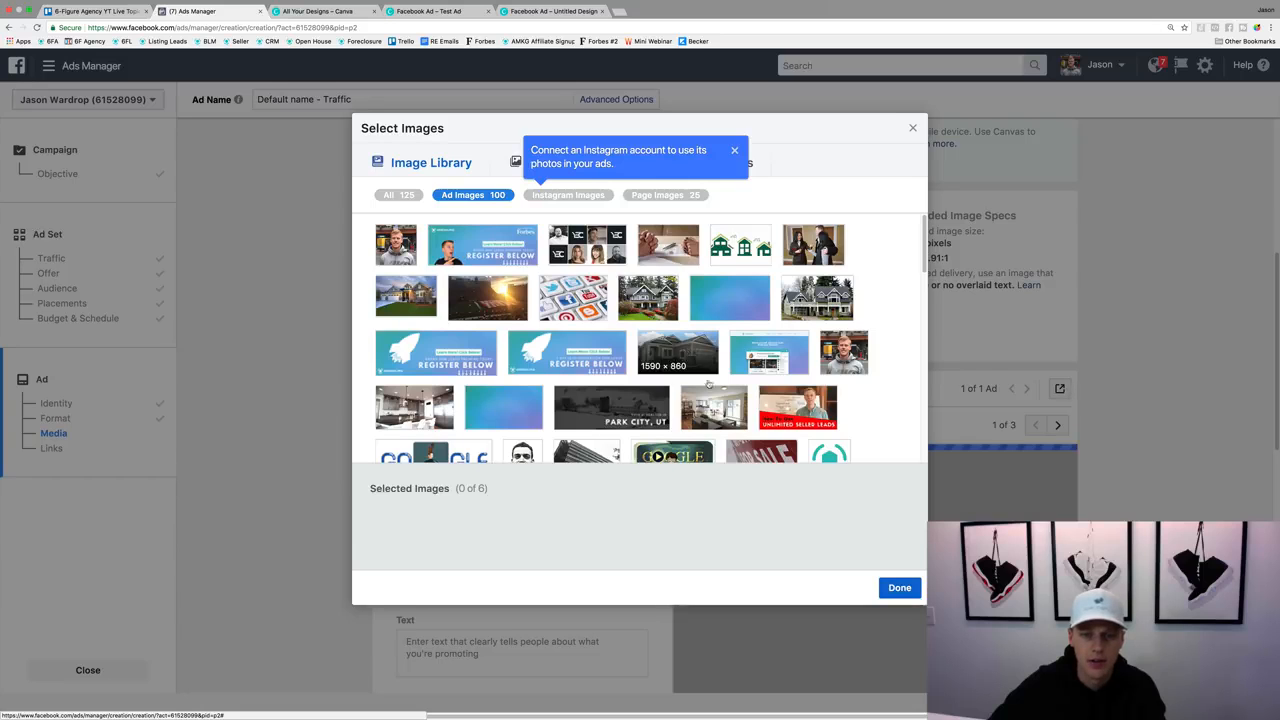
{"action": "left_click", "coordinate": [669, 368]}
{"action": "left_click", "coordinate": [897, 588]}
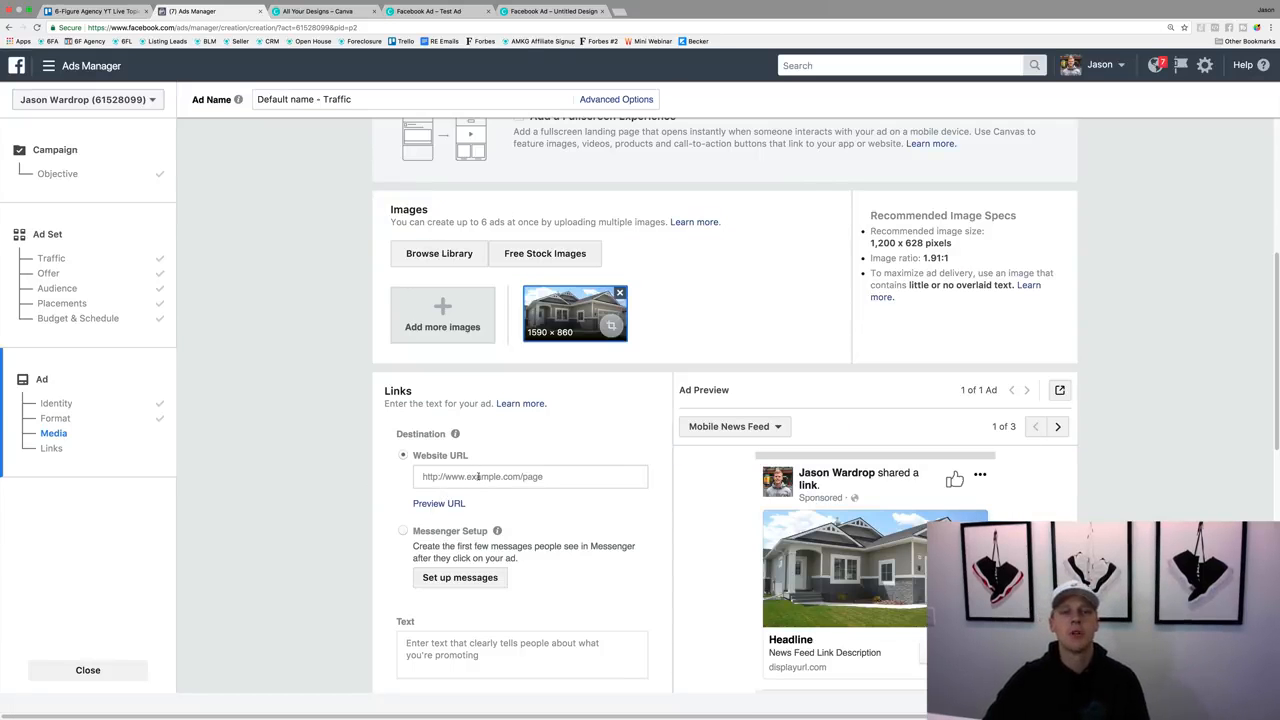
{"action": "key", "text": "ctrl+t"}
{"action": "type", "text": "google.com"}
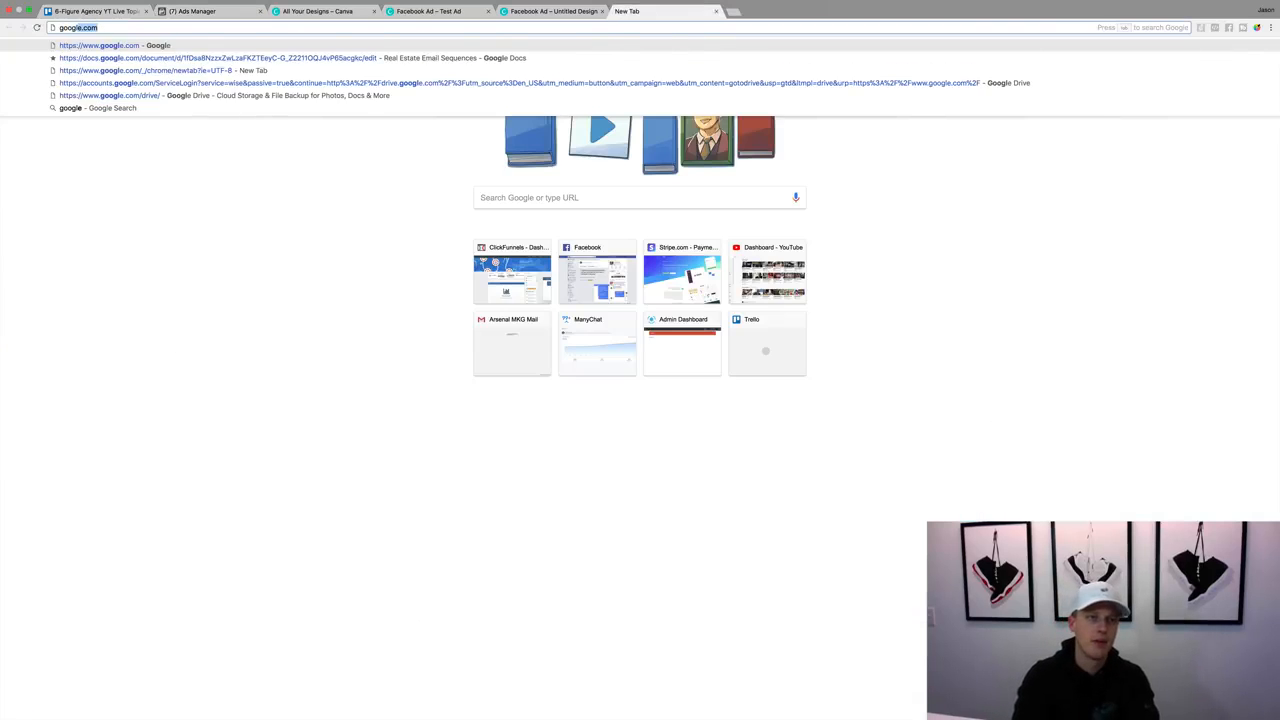
{"action": "key", "text": "Return"}
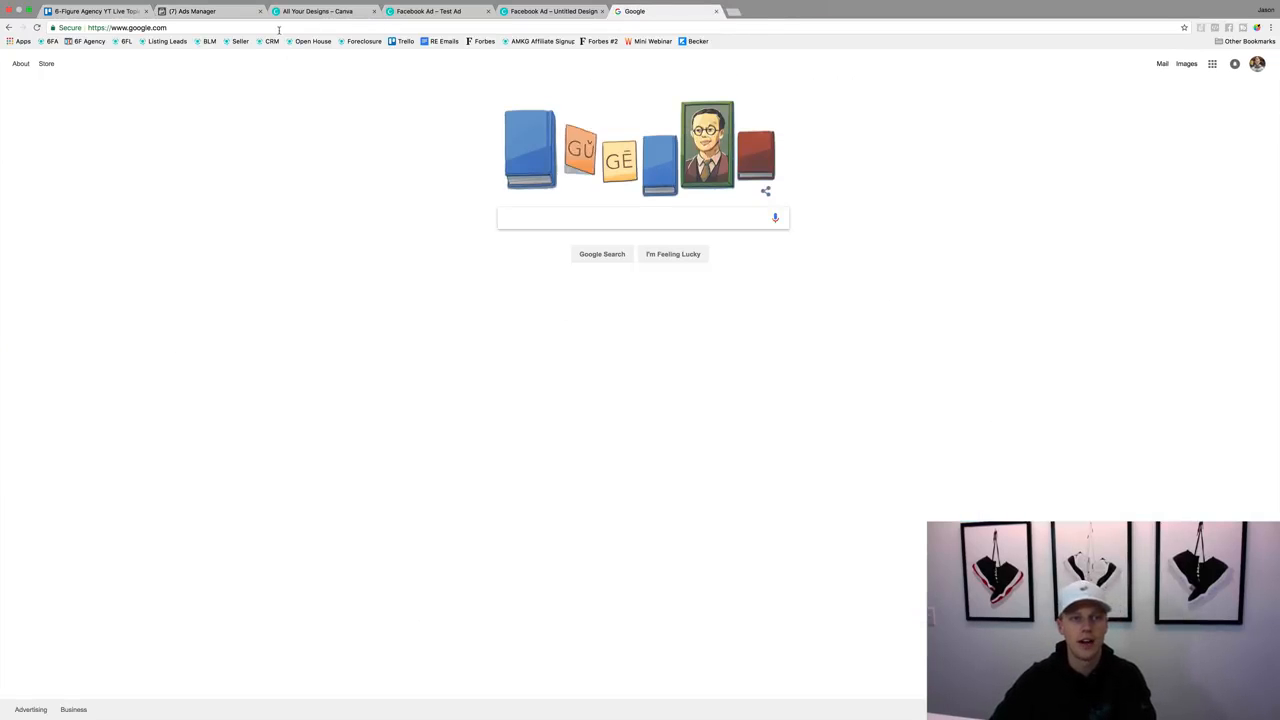
{"action": "left_click", "coordinate": [213, 27]}
{"action": "key", "text": "super+c"}
{"action": "left_click", "coordinate": [200, 11]}
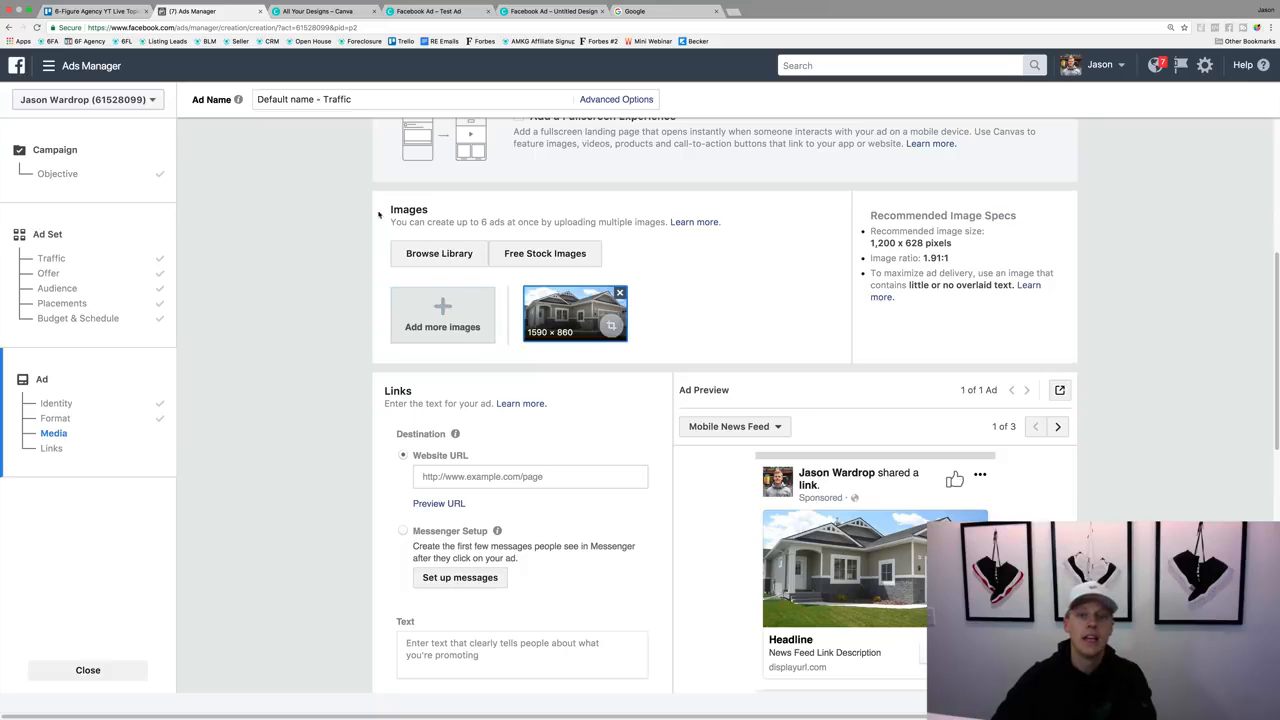
{"action": "left_click", "coordinate": [521, 476]}
{"action": "key", "text": "super+v"}
{"action": "left_click", "coordinate": [513, 507]}
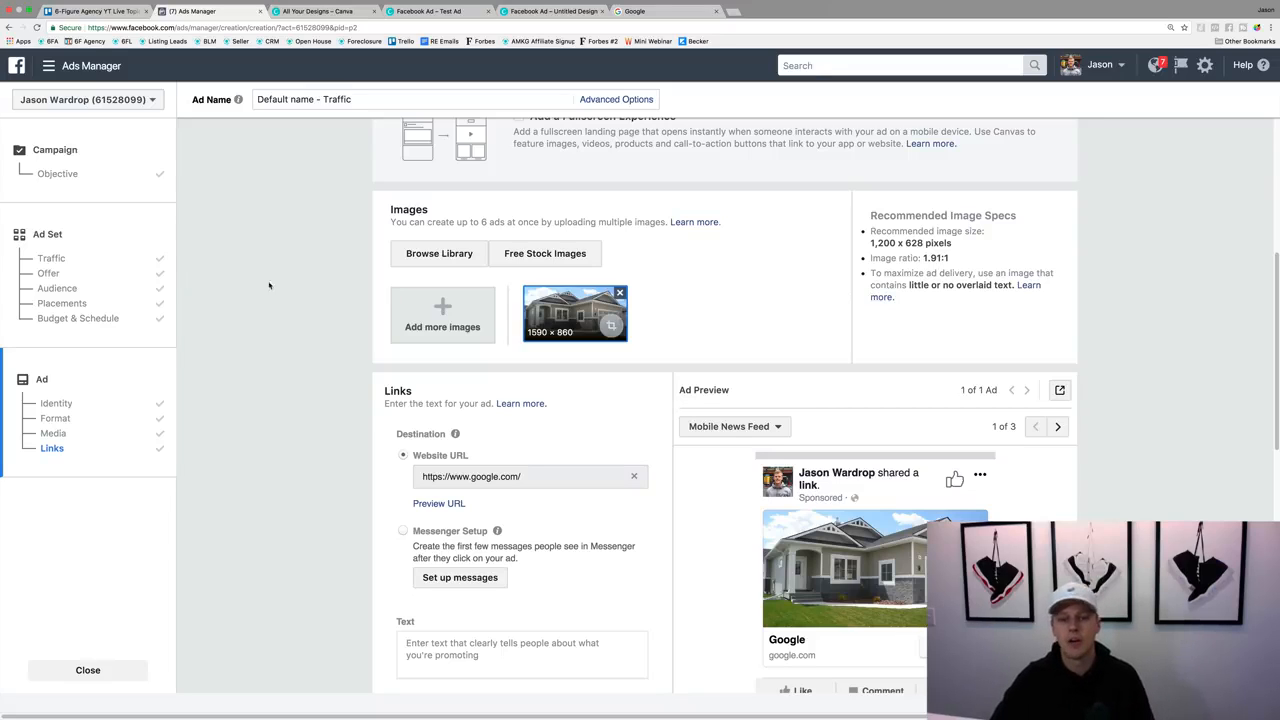
Enter "Test text copy" as the ad's text
{"action": "scroll", "coordinate": [372, 378], "scroll_direction": "down", "scroll_amount": 3}
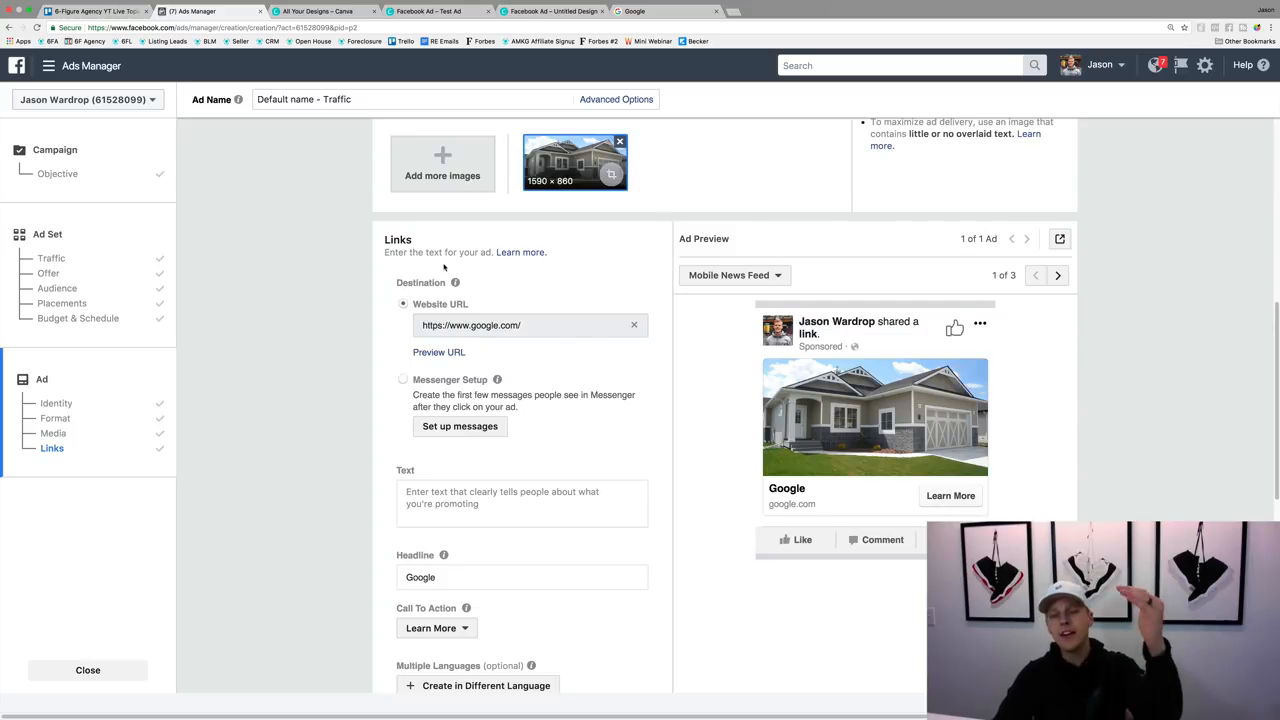
{"action": "scroll", "coordinate": [457, 286], "scroll_direction": "down", "scroll_amount": 1}
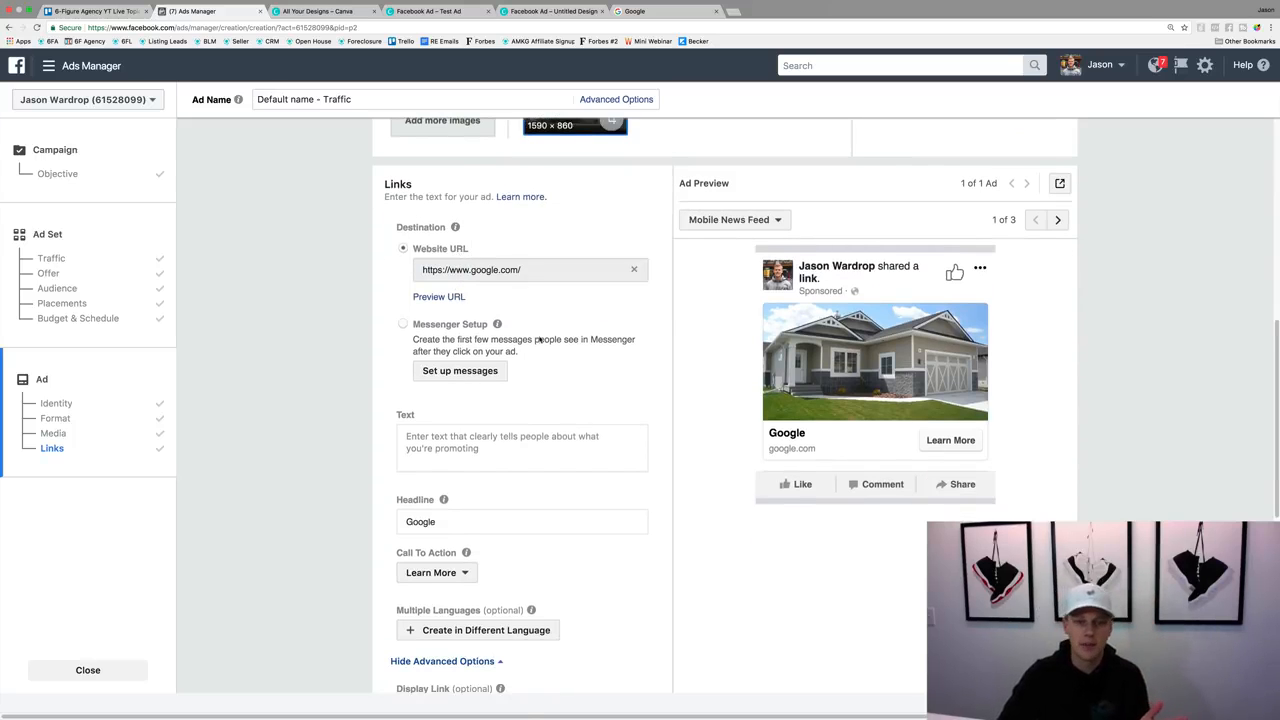
{"action": "left_click", "coordinate": [505, 441]}
{"action": "type", "text": "T"}
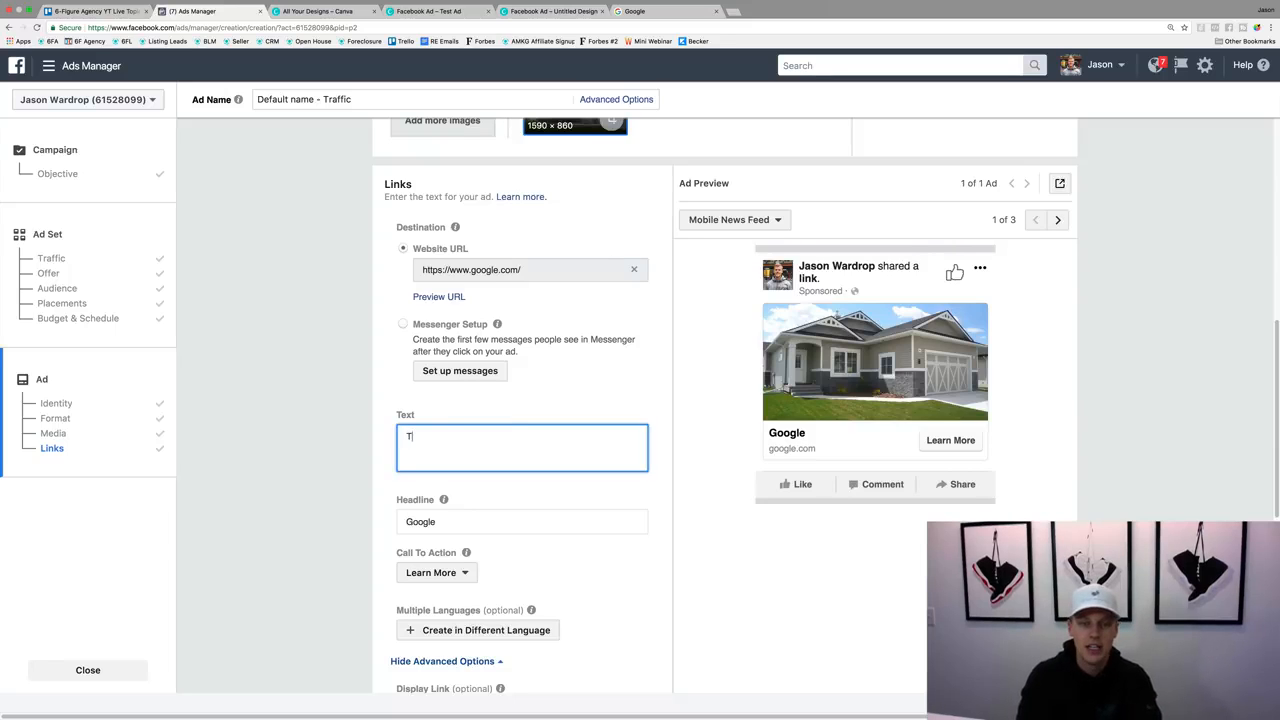
{"action": "type", "text": "est"}
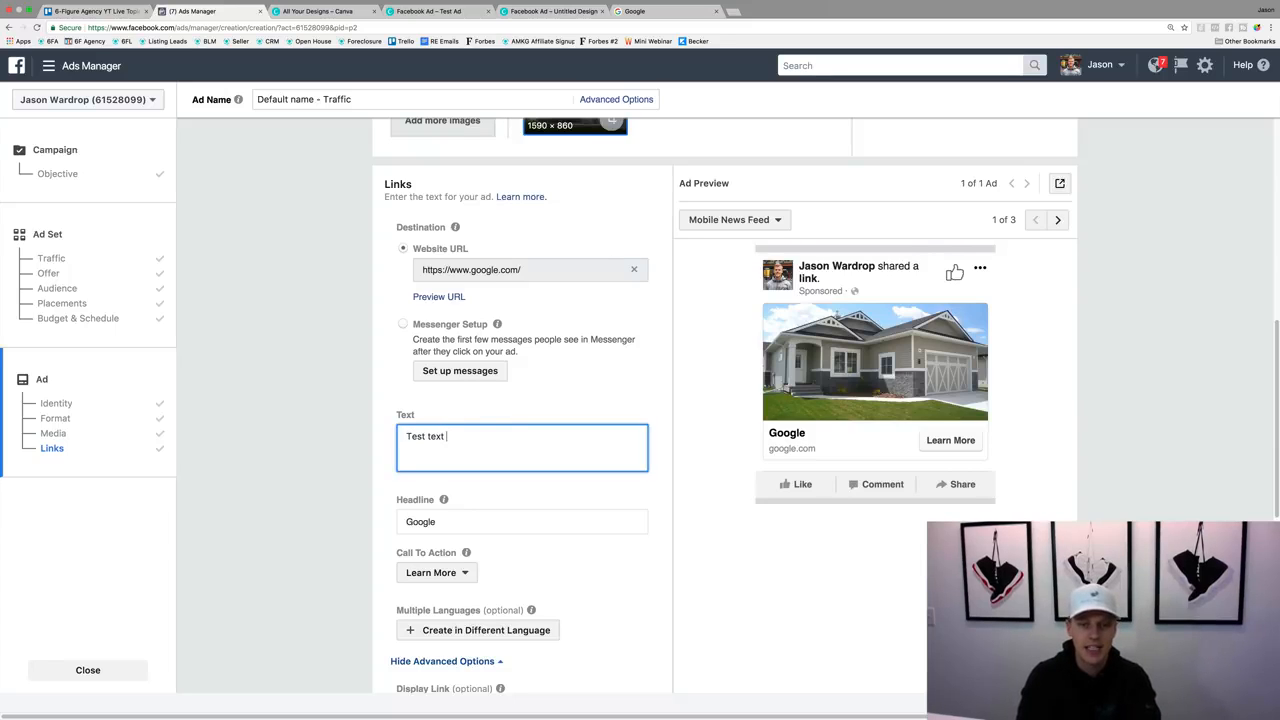
{"action": "type", "text": " text "}
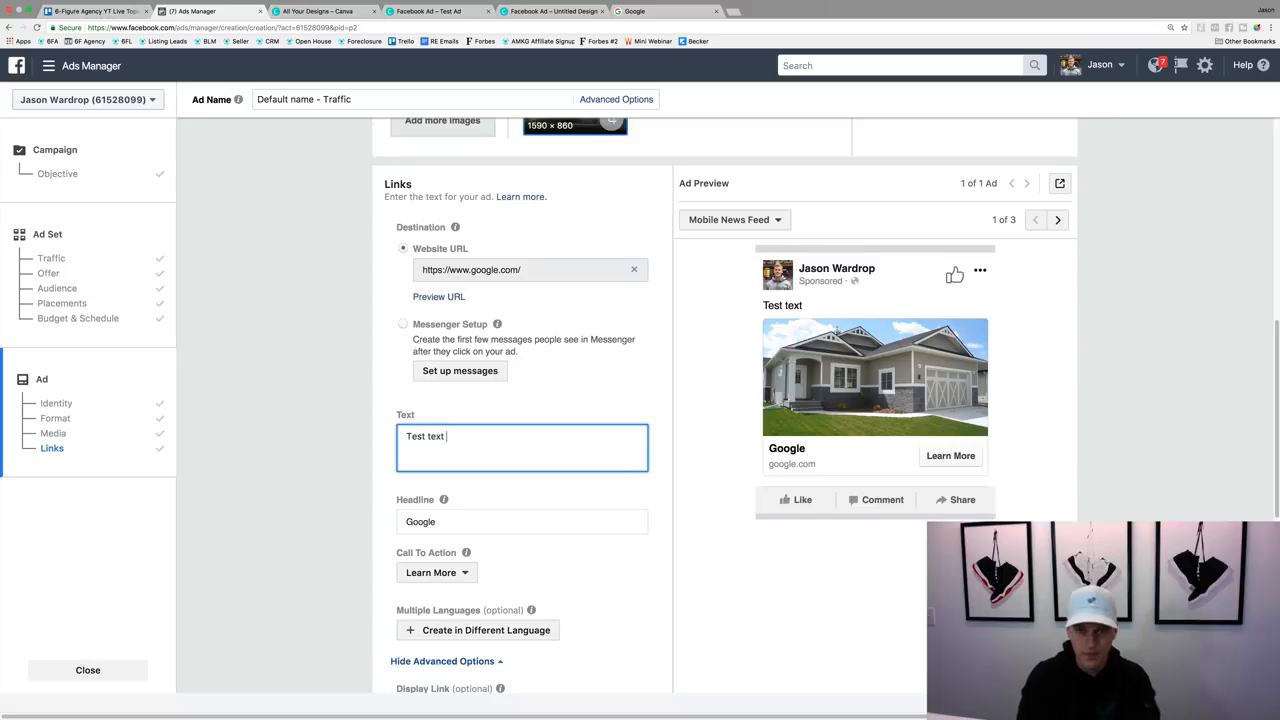
{"action": "type", "text": "copy"}
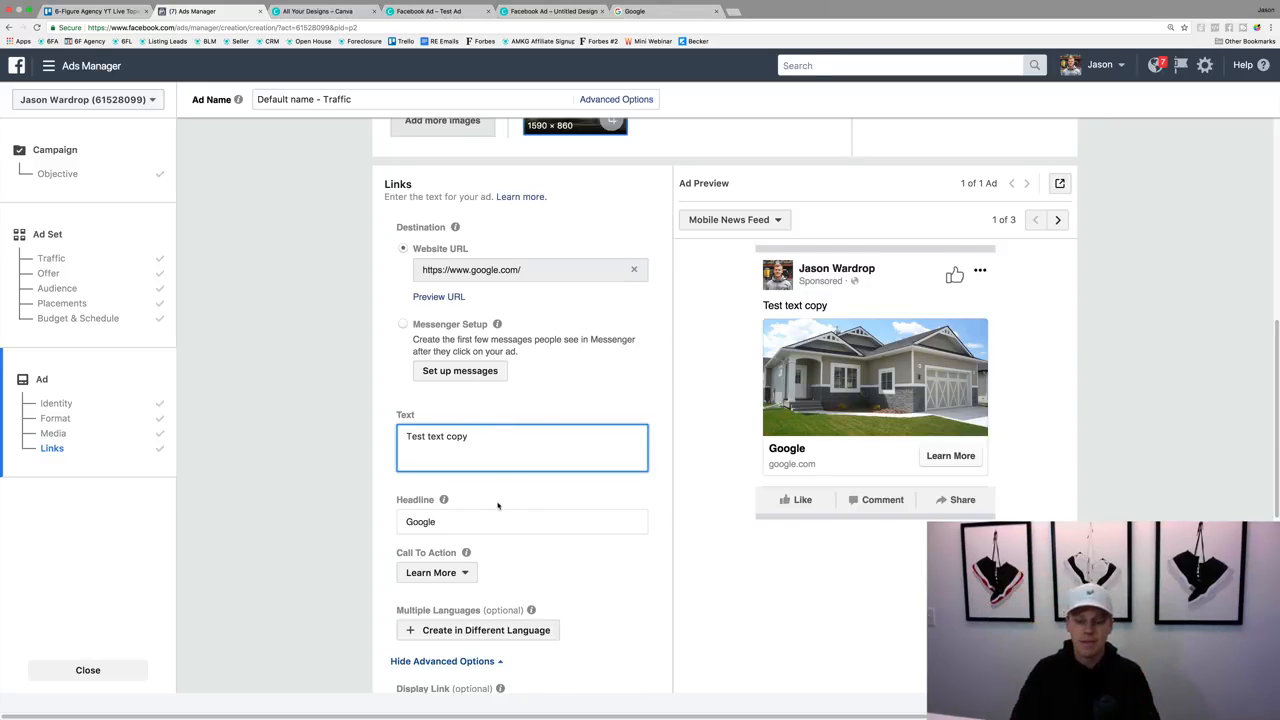
Replace the ad text with "Orlando Homeowners!" and a second paragraph reading "Are you looking to sell your home in the next 3-6 months?"
{"action": "key", "text": "super+a"}
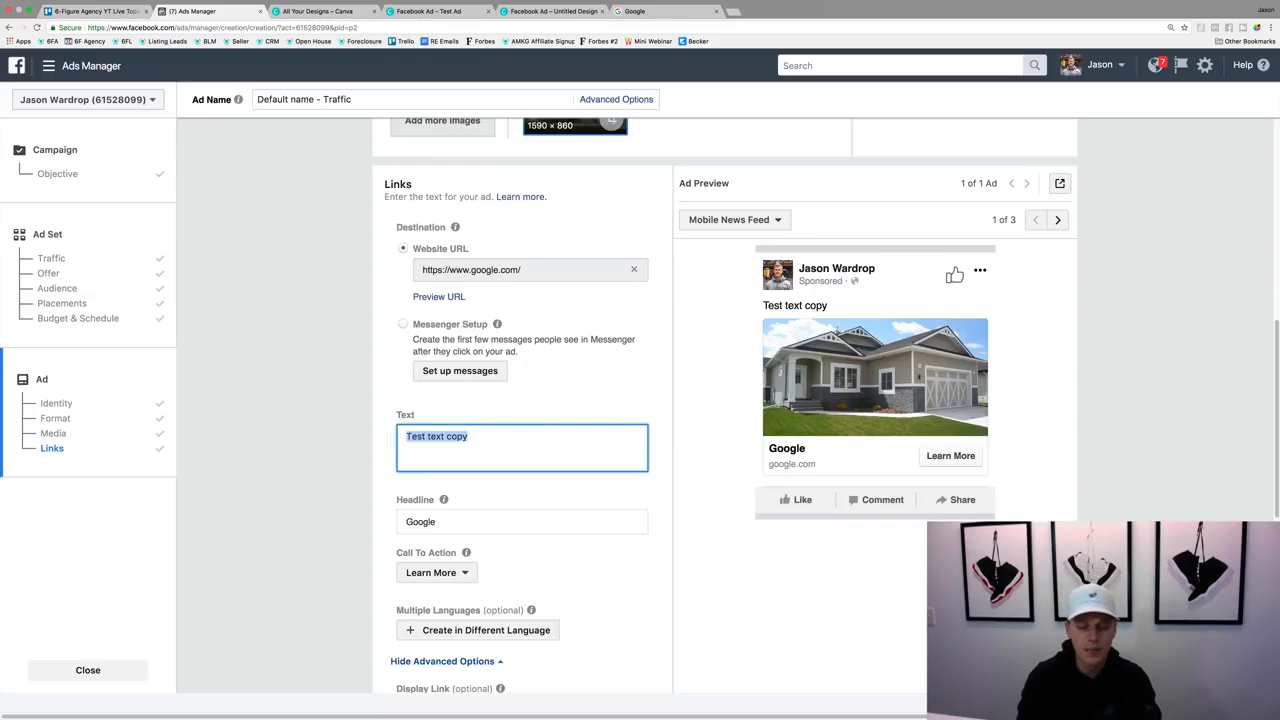
{"action": "type", "text": "Orland"}
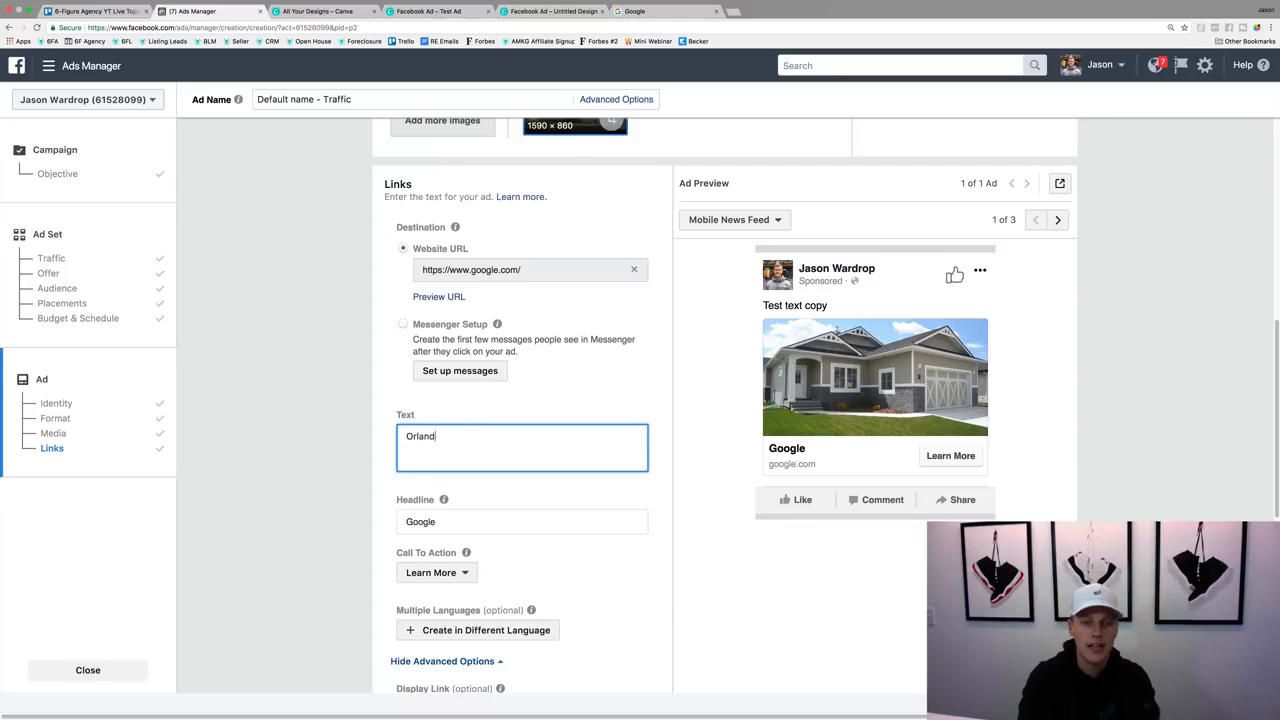
{"action": "type", "text": "o Homeowners!"}
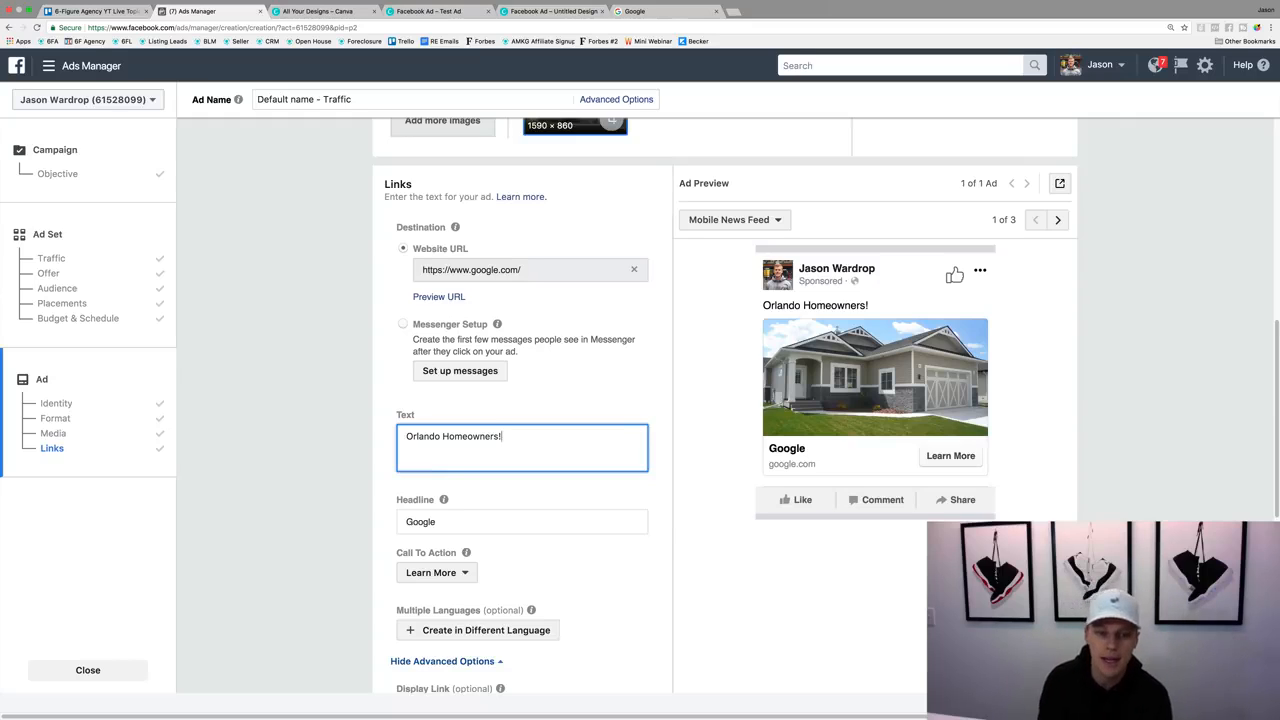
{"action": "key", "text": "Return"}
{"action": "key", "text": "Return"}
{"action": "type", "text": "A"}
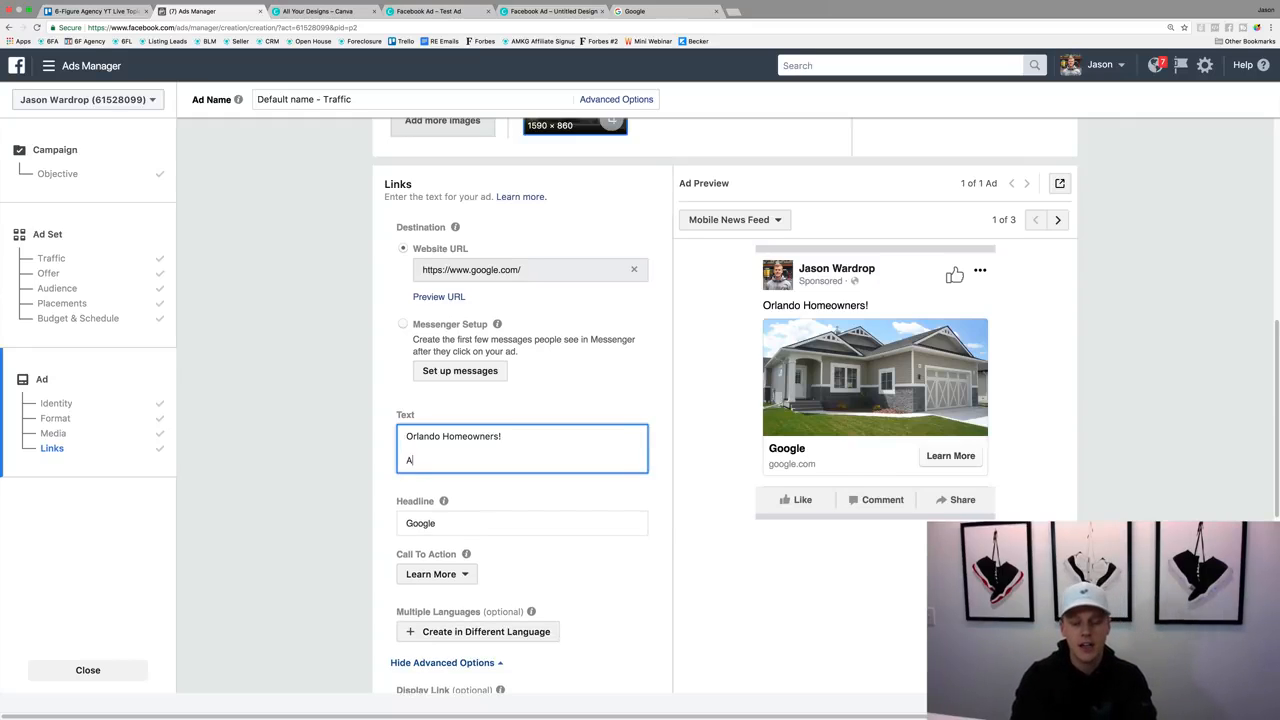
{"action": "type", "text": "re you looking to"}
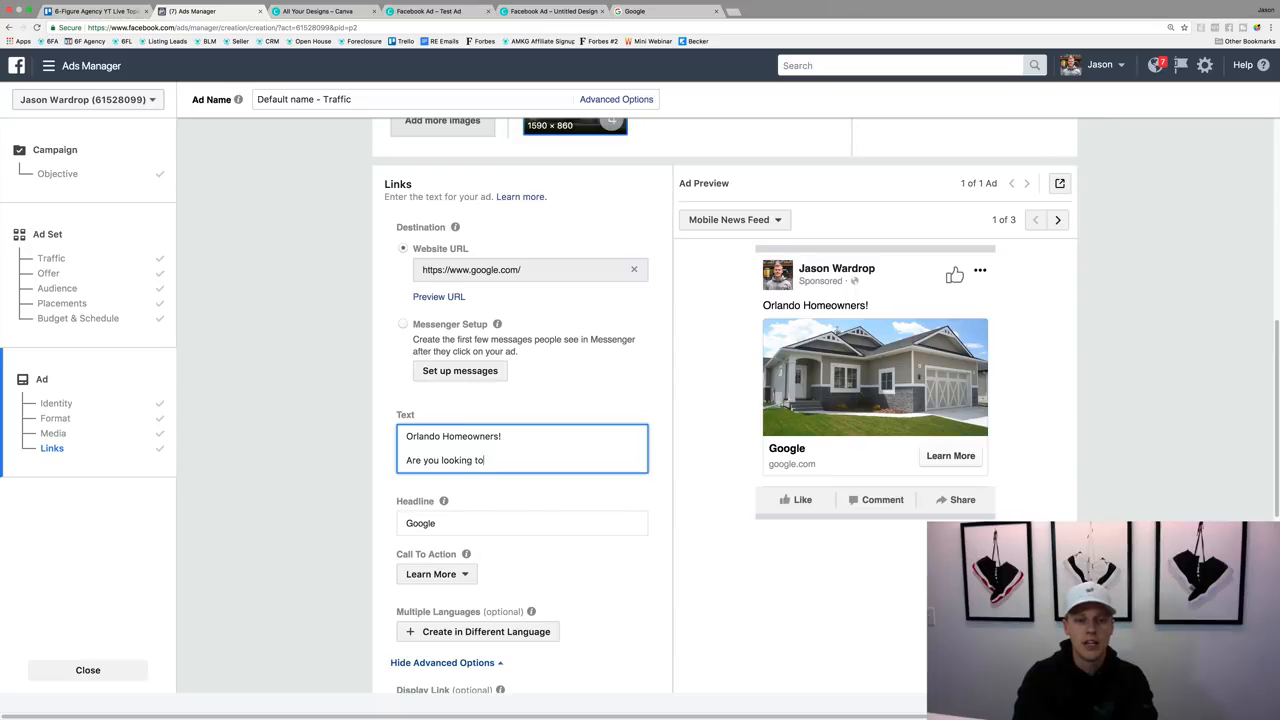
{"action": "type", "text": " sell your home in "}
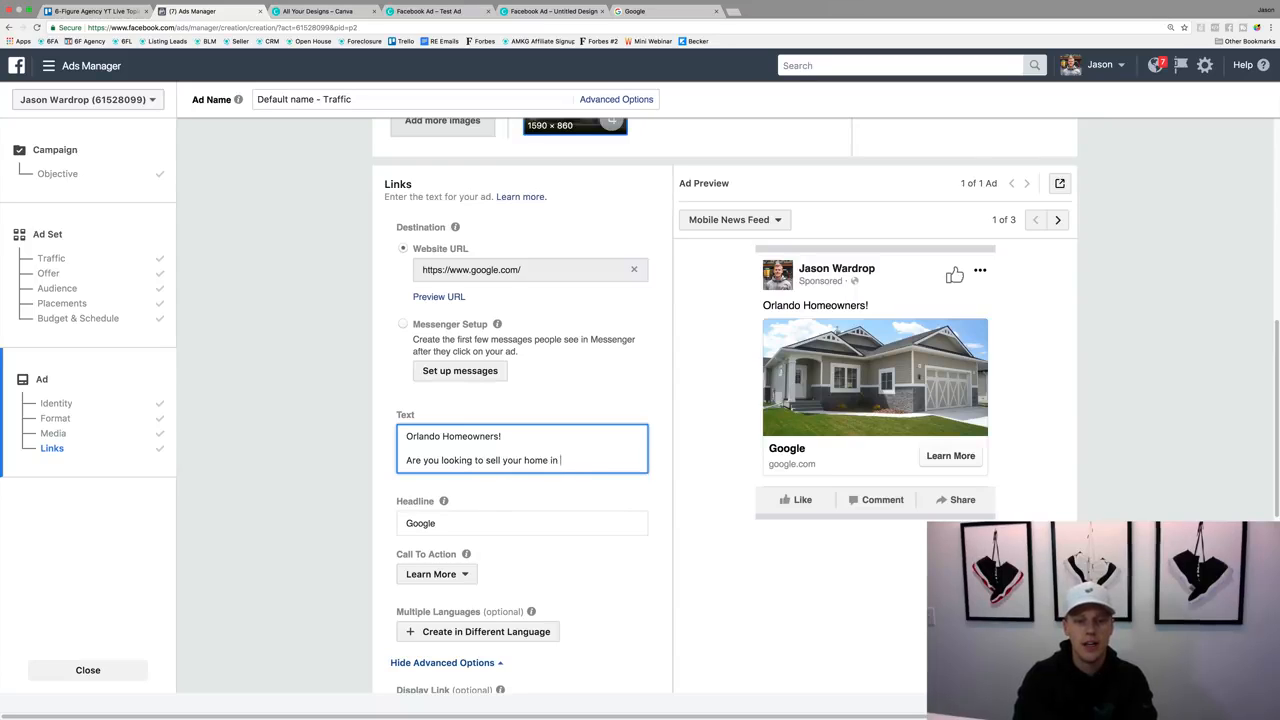
{"action": "type", "text": "the next 3"}
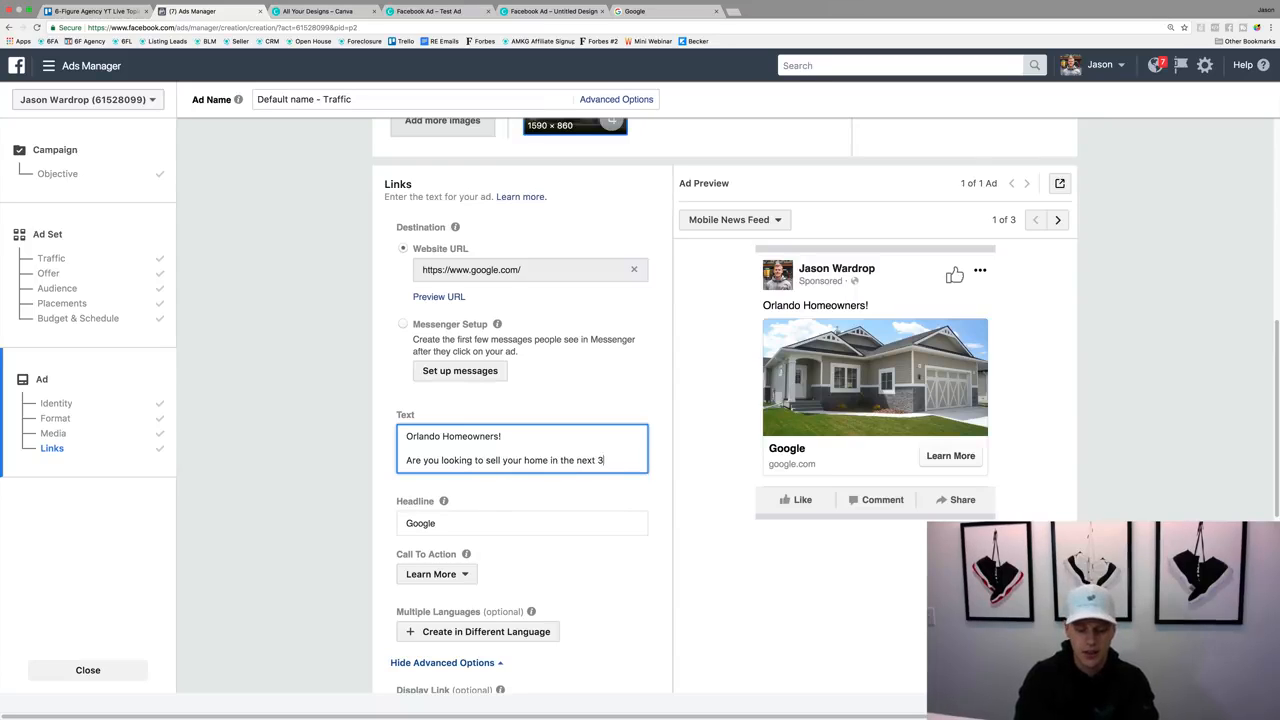
{"action": "type", "text": "-6 months?"}
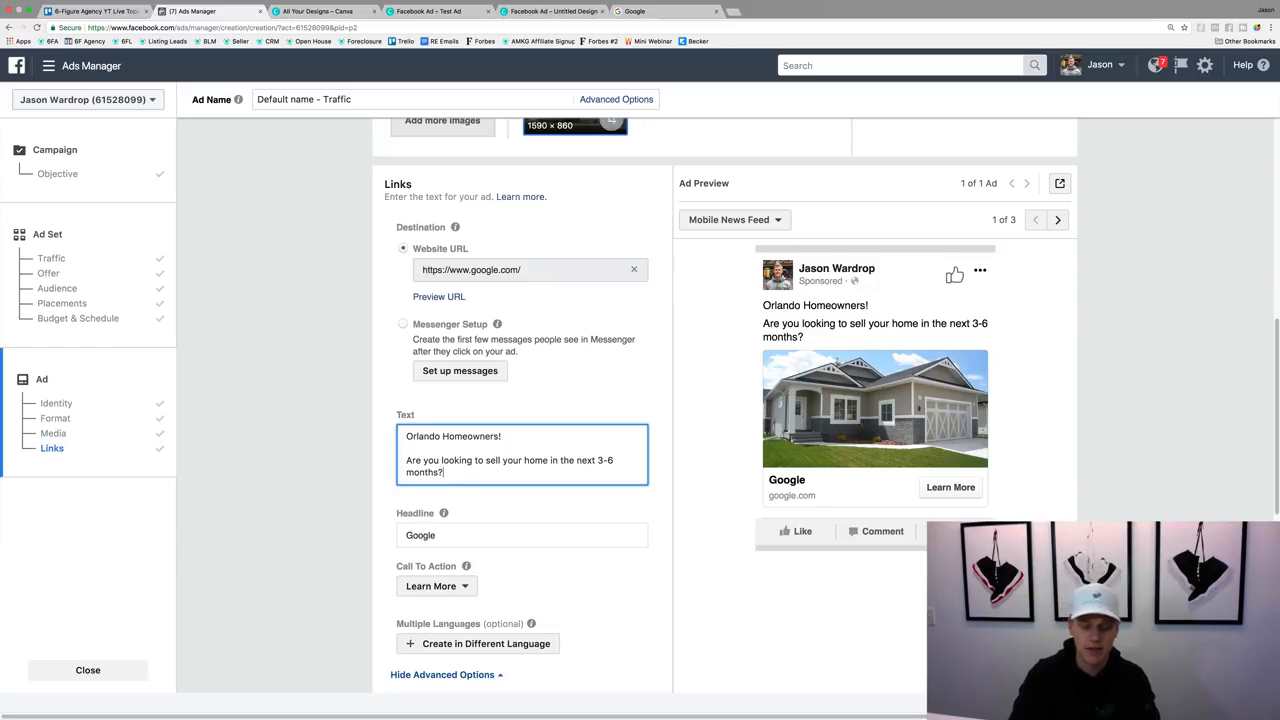
Add a third paragraph to the ad text reading "I have a family of 3 looking to purchase a home in the [BLANK] area"
{"action": "key", "text": "Return"}
{"action": "key", "text": "Return"}
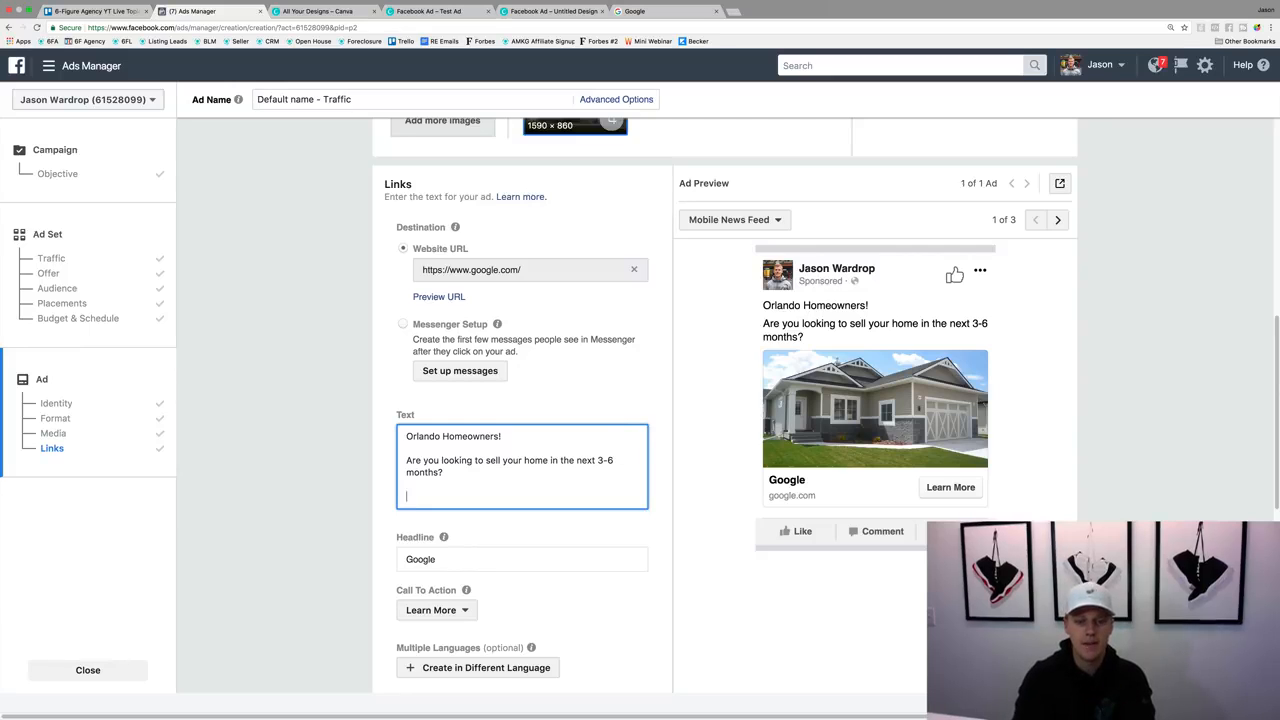
{"action": "type", "text": "I have a family of "}
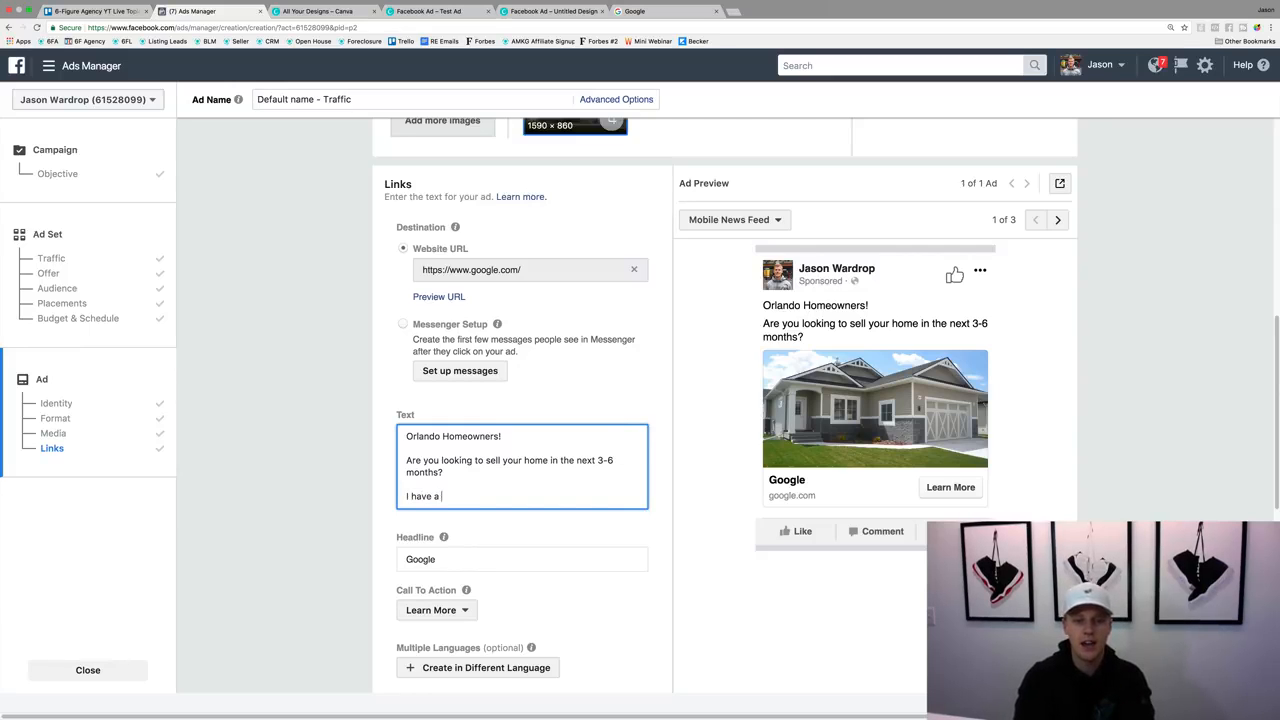
{"action": "type", "text": "3 looking to purc"}
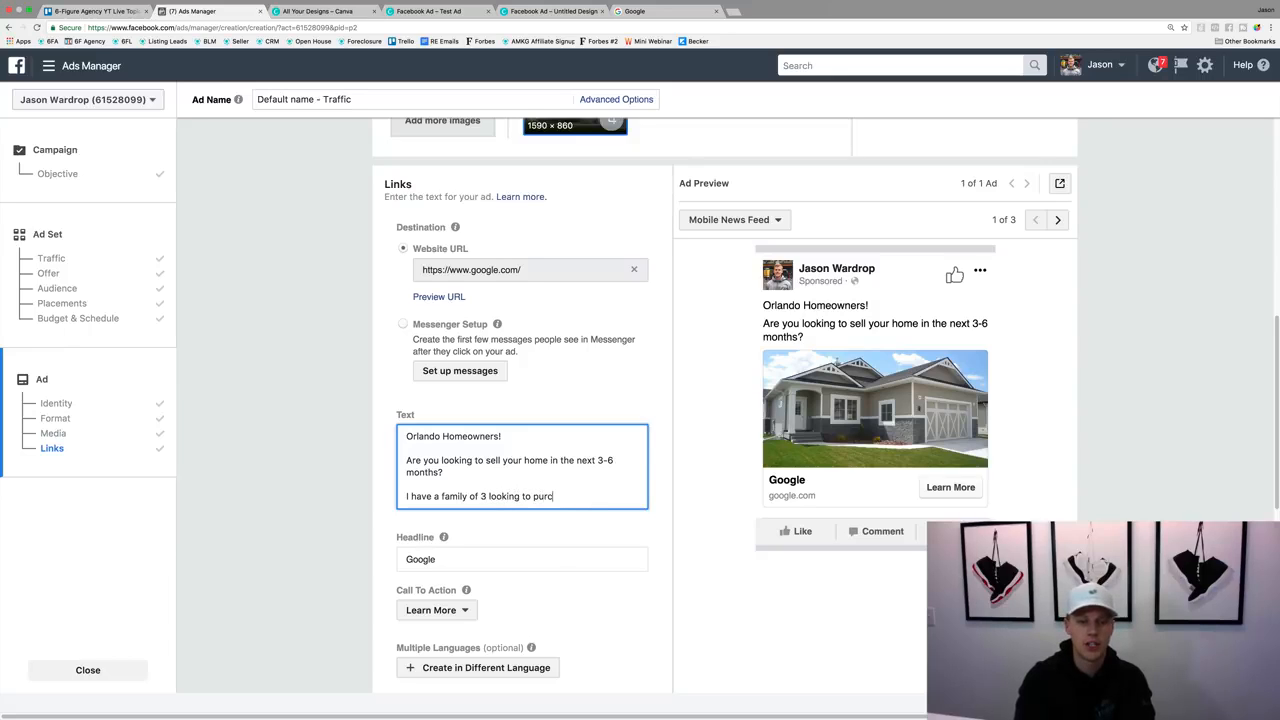
{"action": "type", "text": "hase a home in the"}
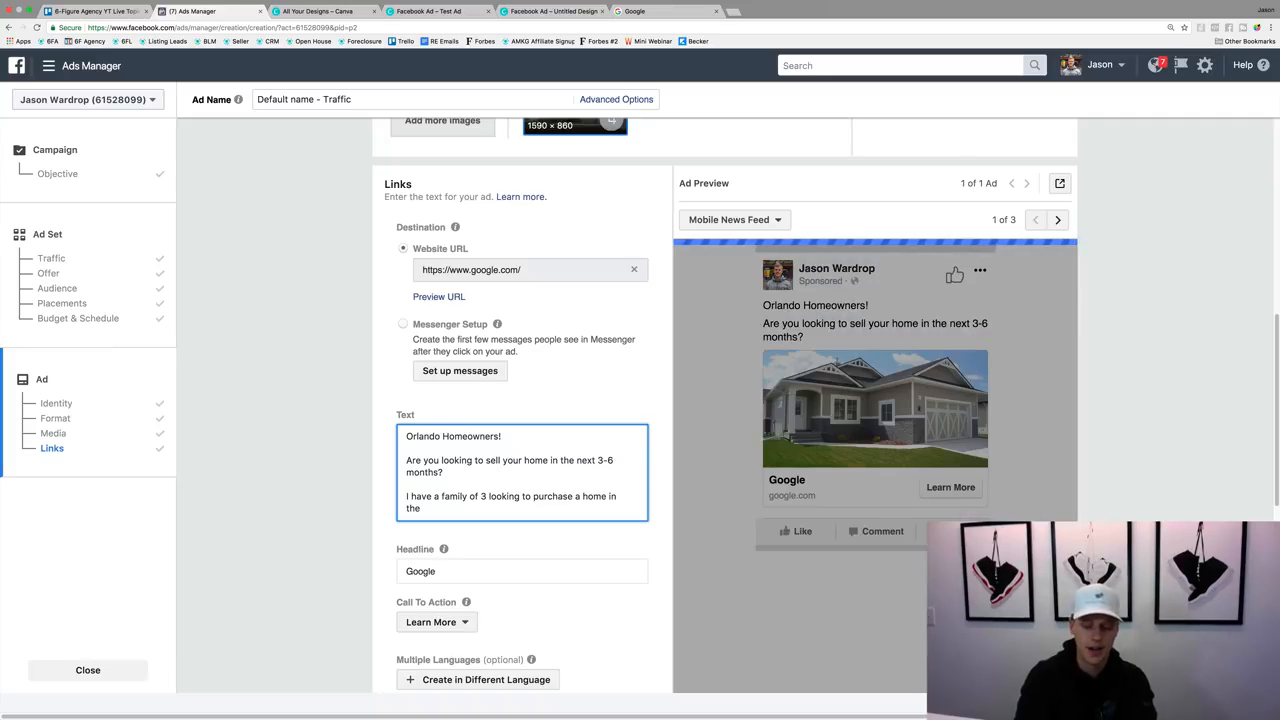
{"action": "type", "text": " [BLANK"}
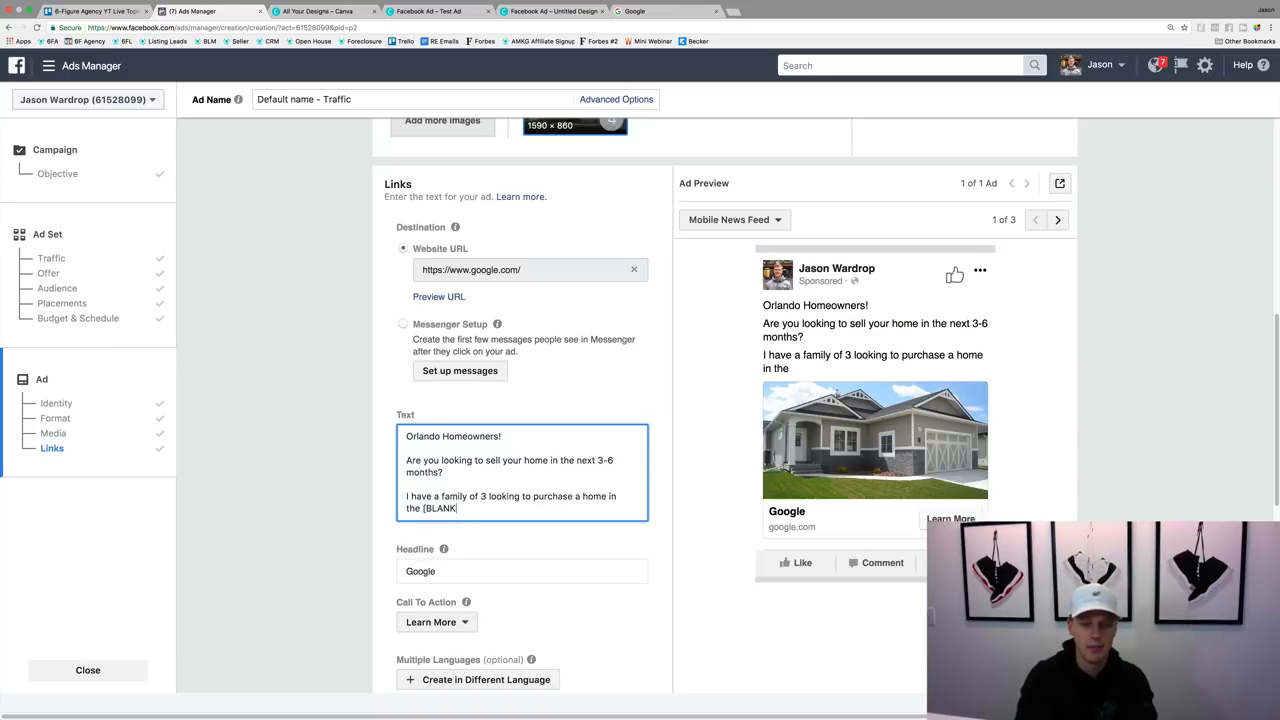
{"action": "type", "text": "] area"}
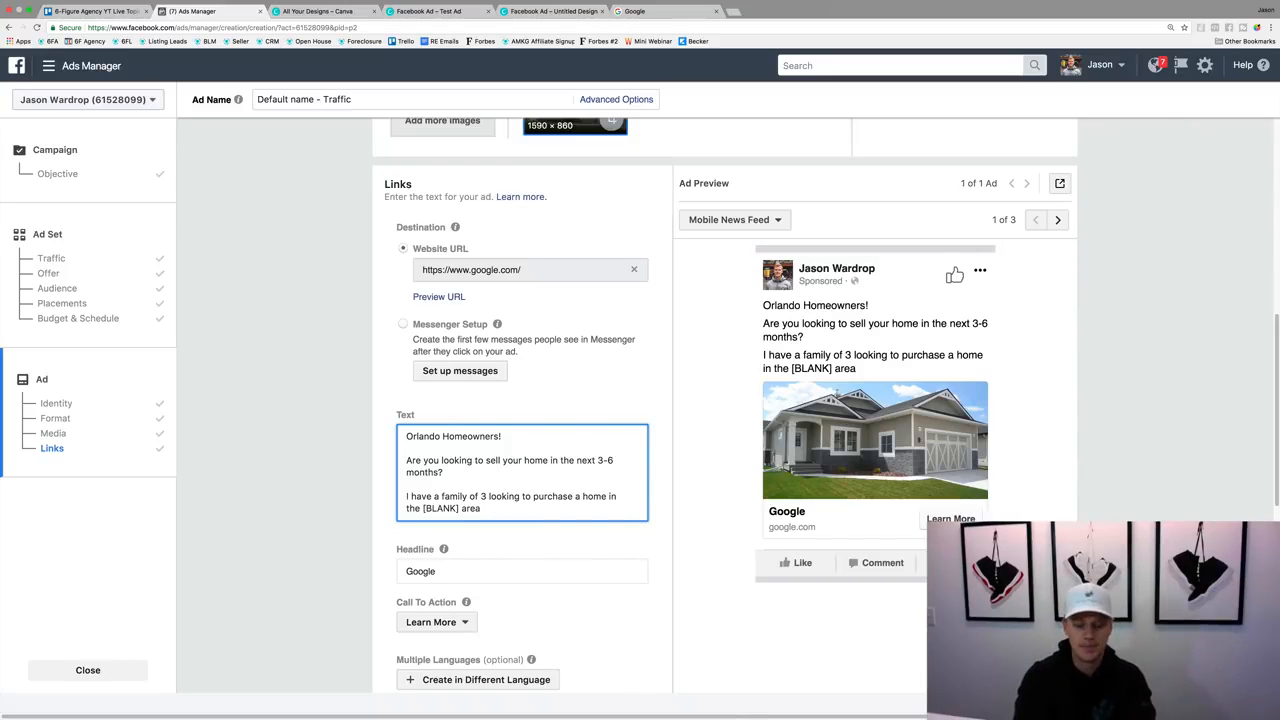
Complete the third paragraph with "who is hoping to purchase their dream home within the next few months." and start a new paragraph below
{"action": "type", "text": "who is"}
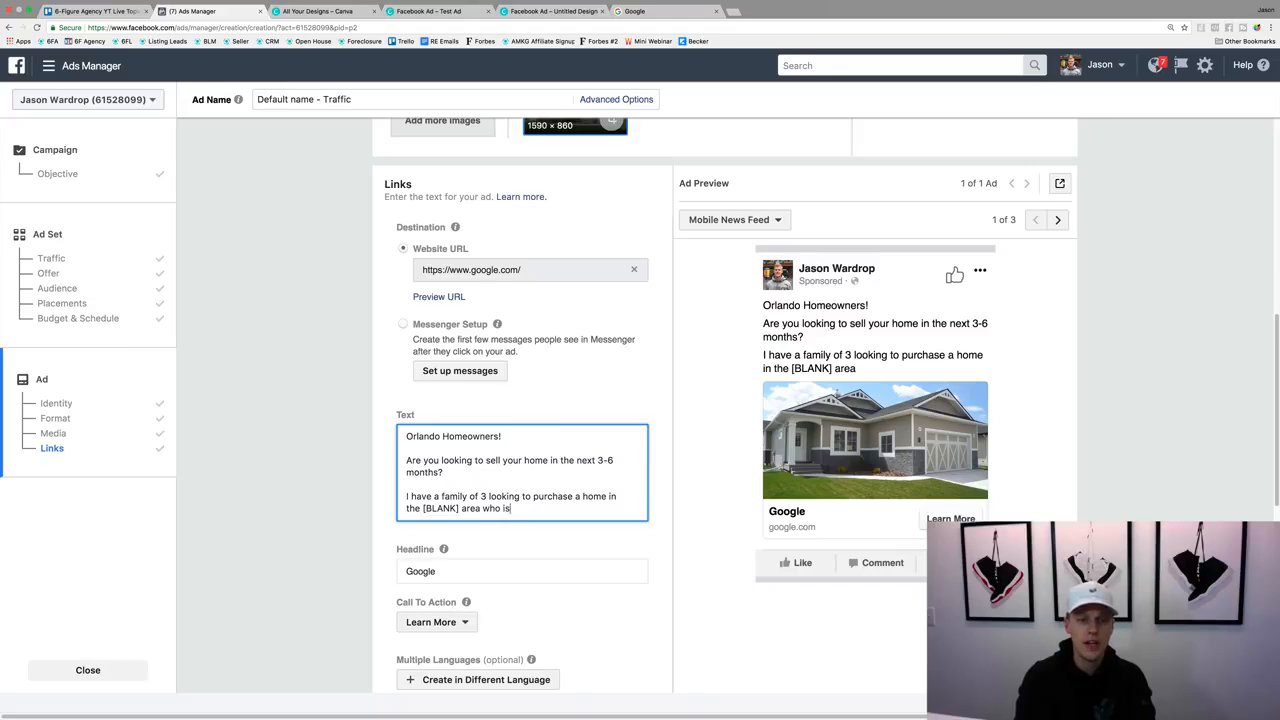
{"action": "type", "text": " hoping to pur"}
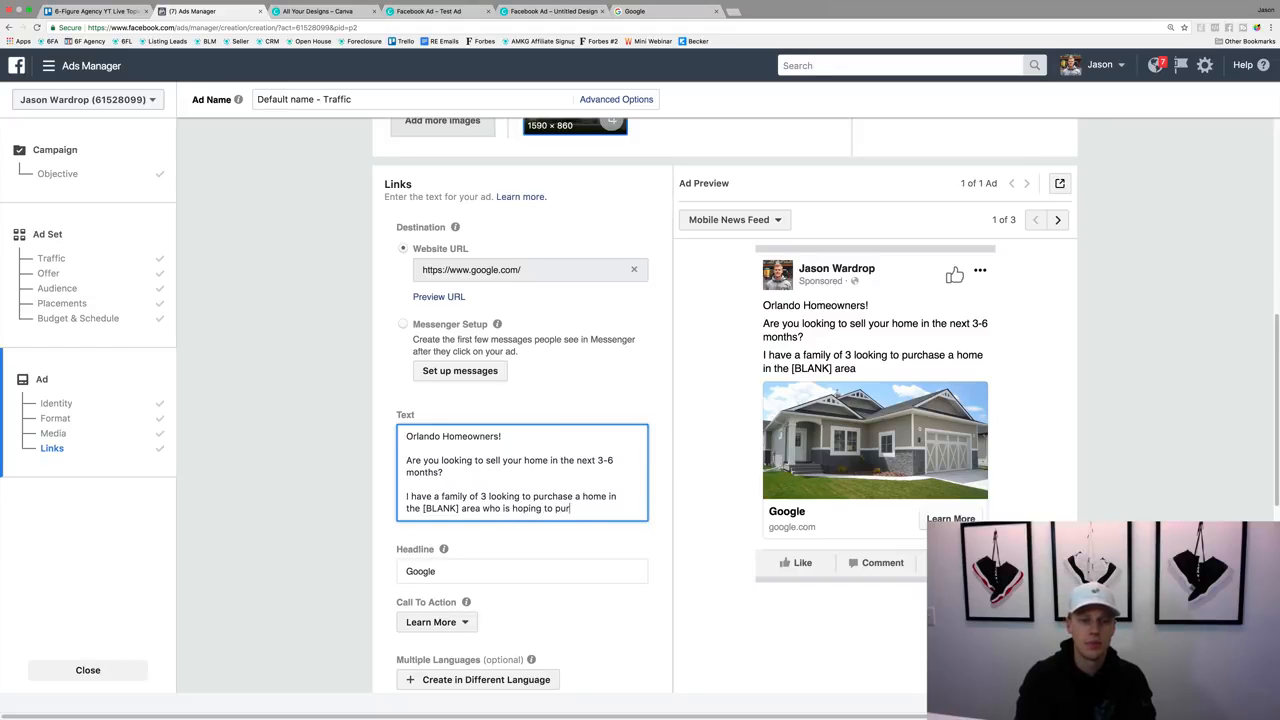
{"action": "type", "text": "chase their dr"}
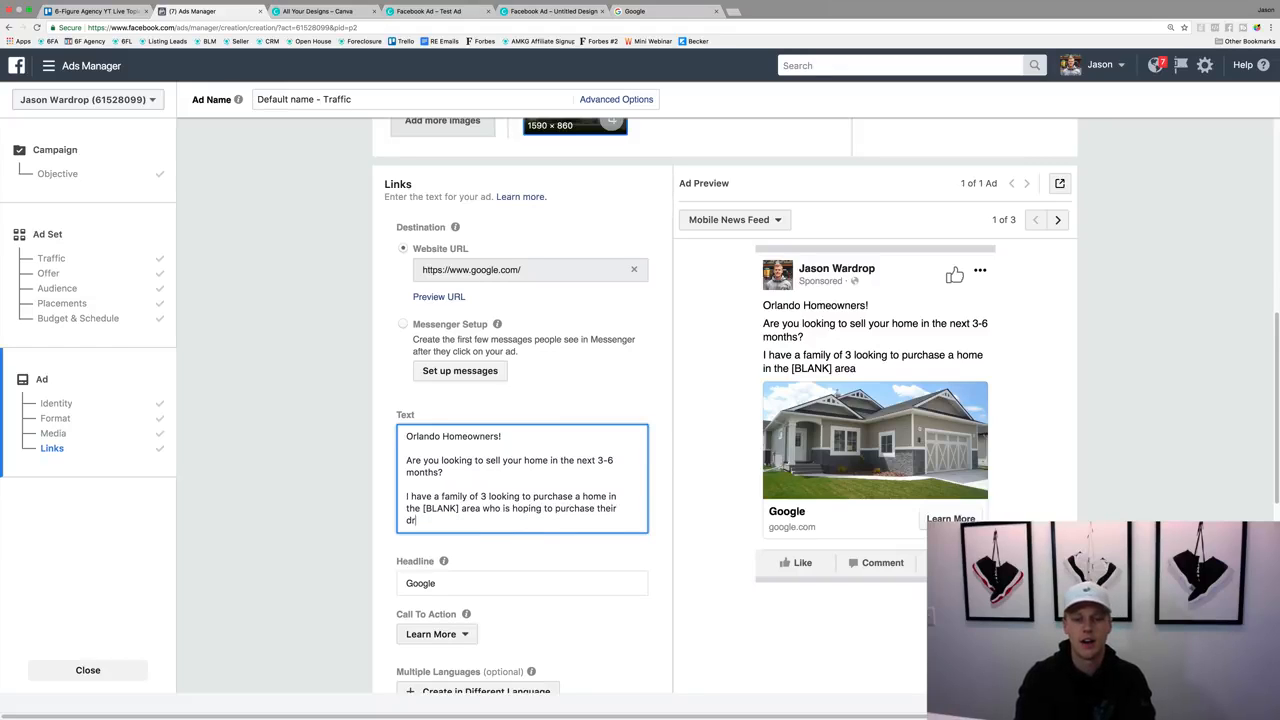
{"action": "type", "text": "eam home wit"}
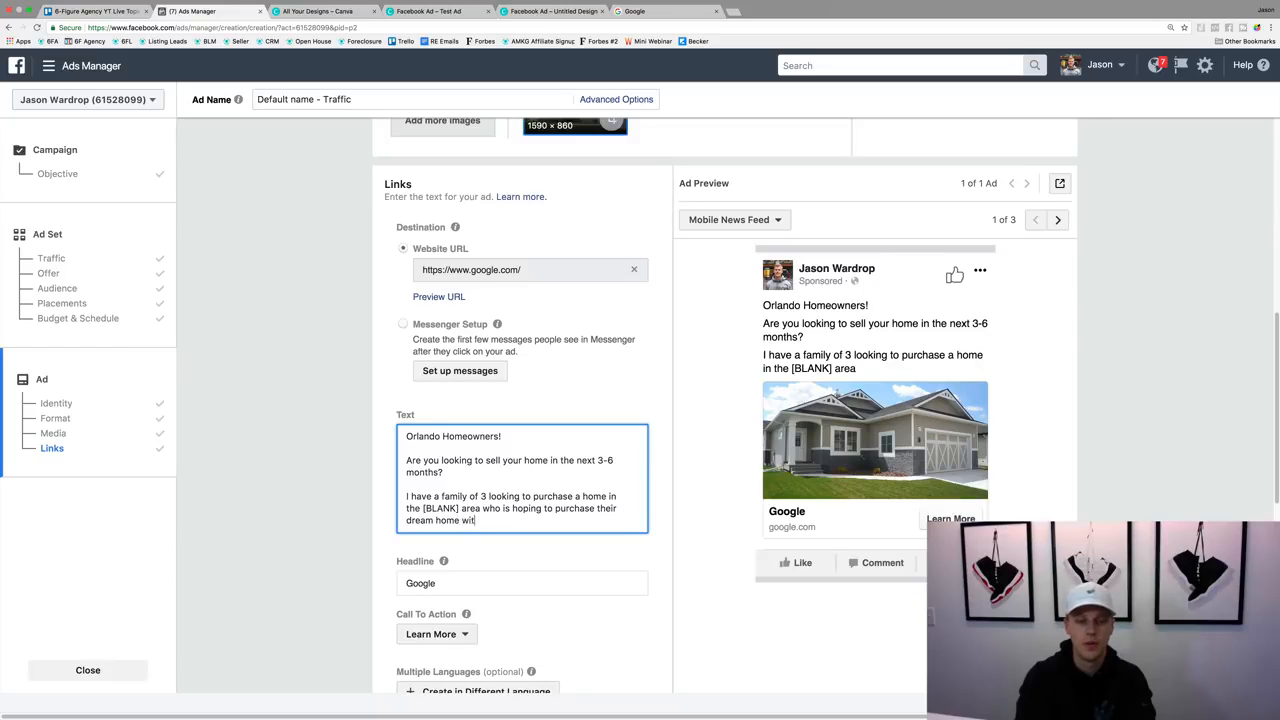
{"action": "type", "text": "hin the next few months."}
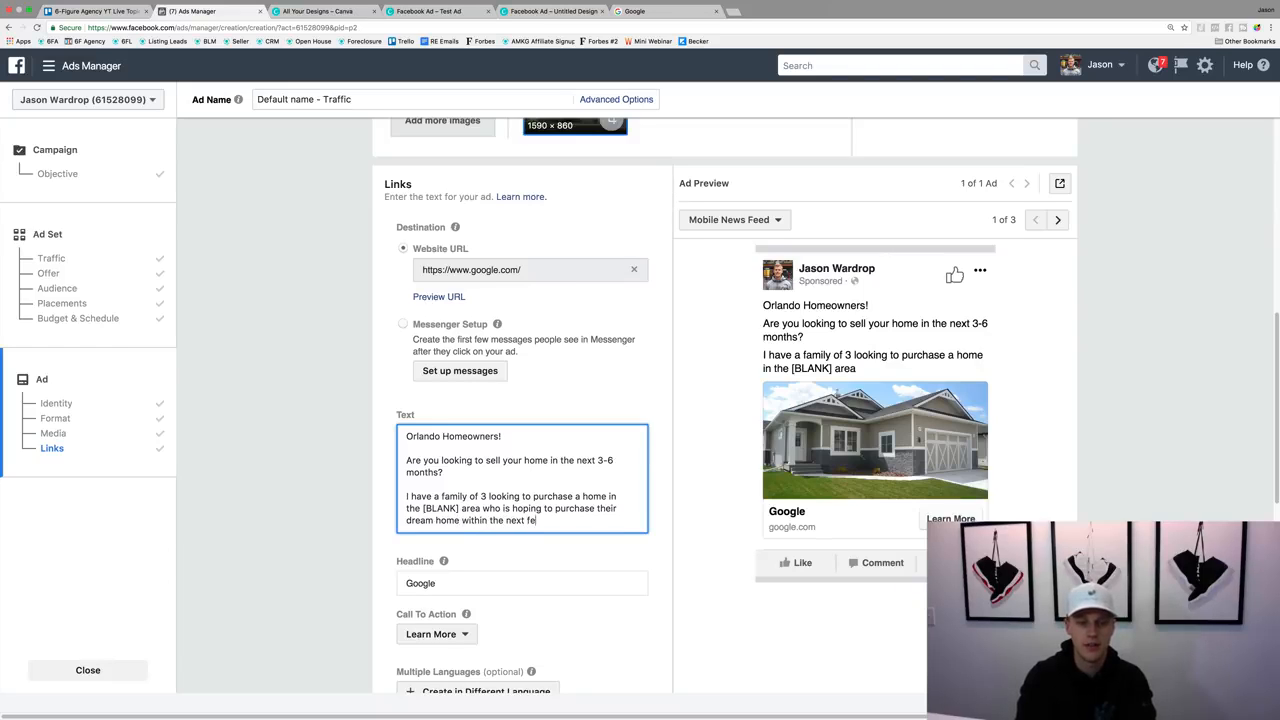
{"action": "key", "text": "Return"}
{"action": "key", "text": "Return"}
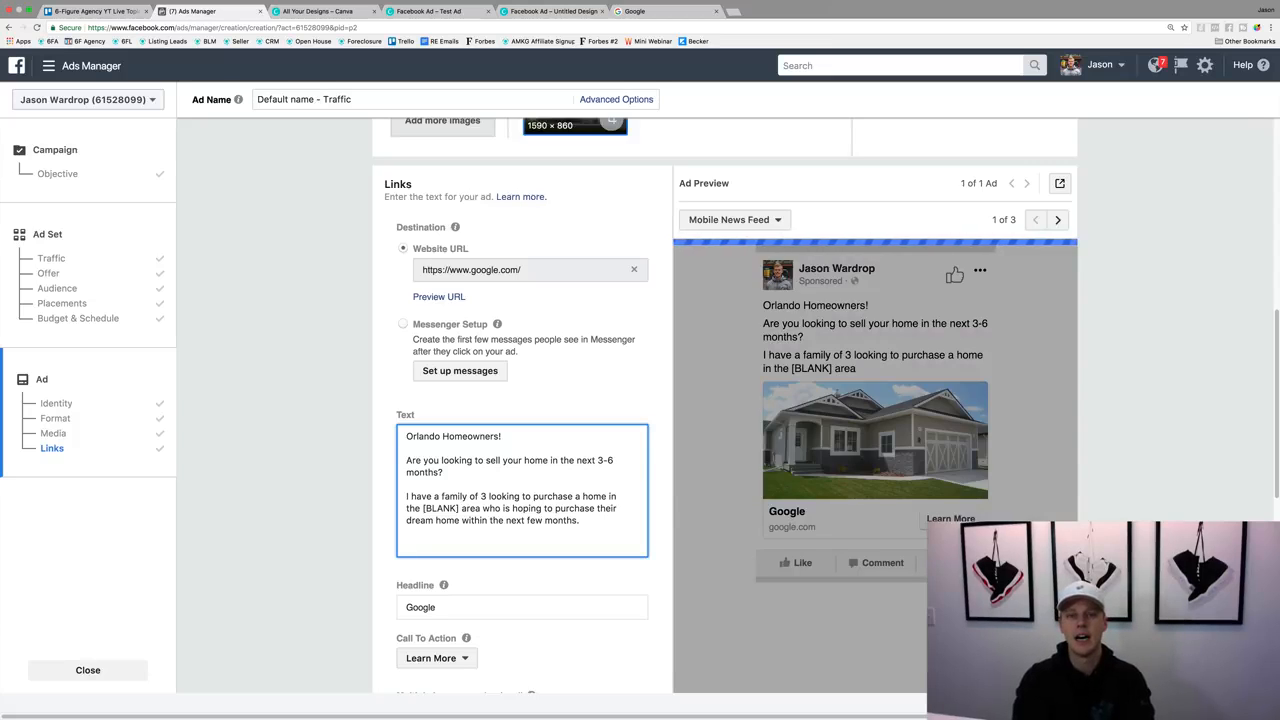
Finish the ad text with a closing line reading "Full Details Click Here: LINK"
{"action": "type", "text": "Full Detai"}
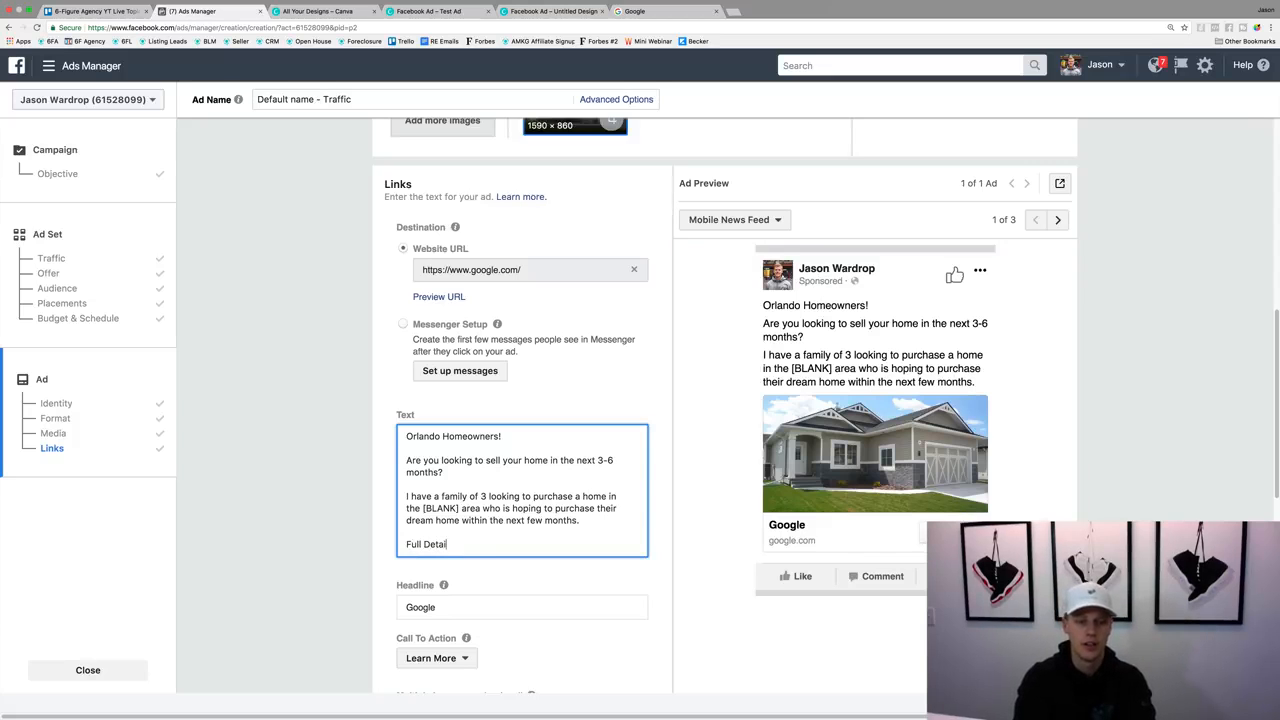
{"action": "type", "text": "ls Click Here"}
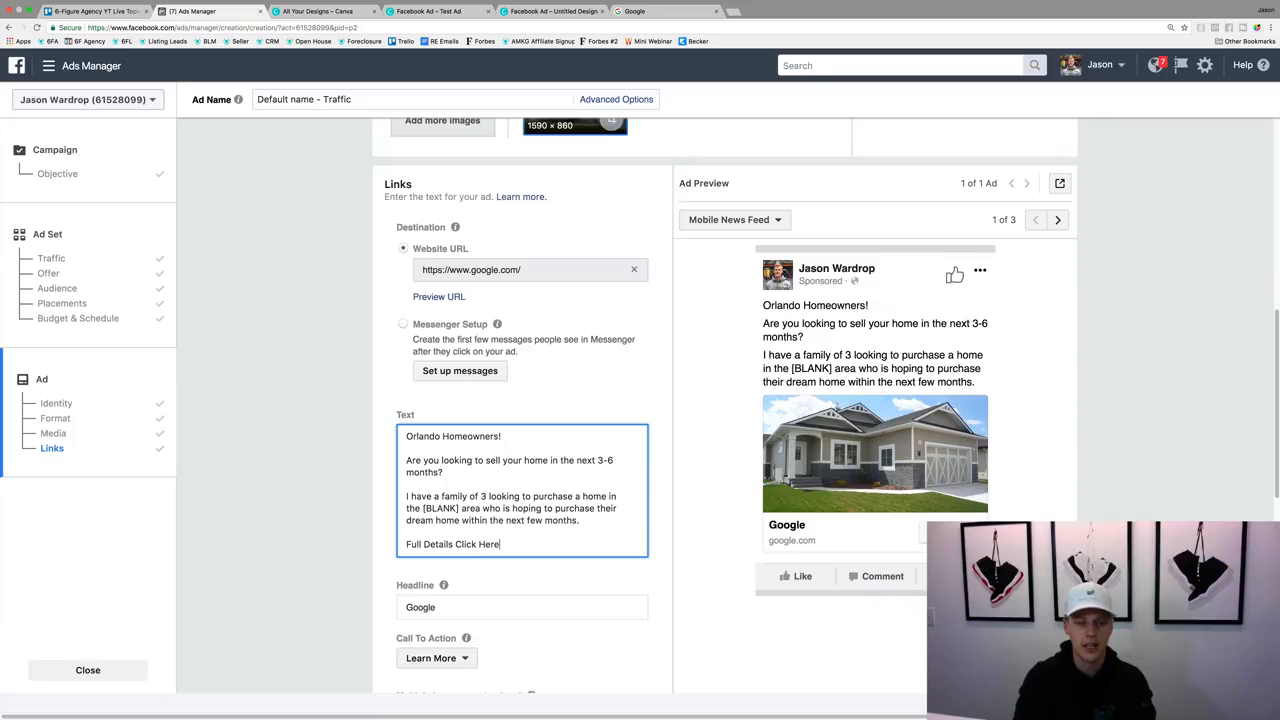
{"action": "type", "text": ": LINK"}
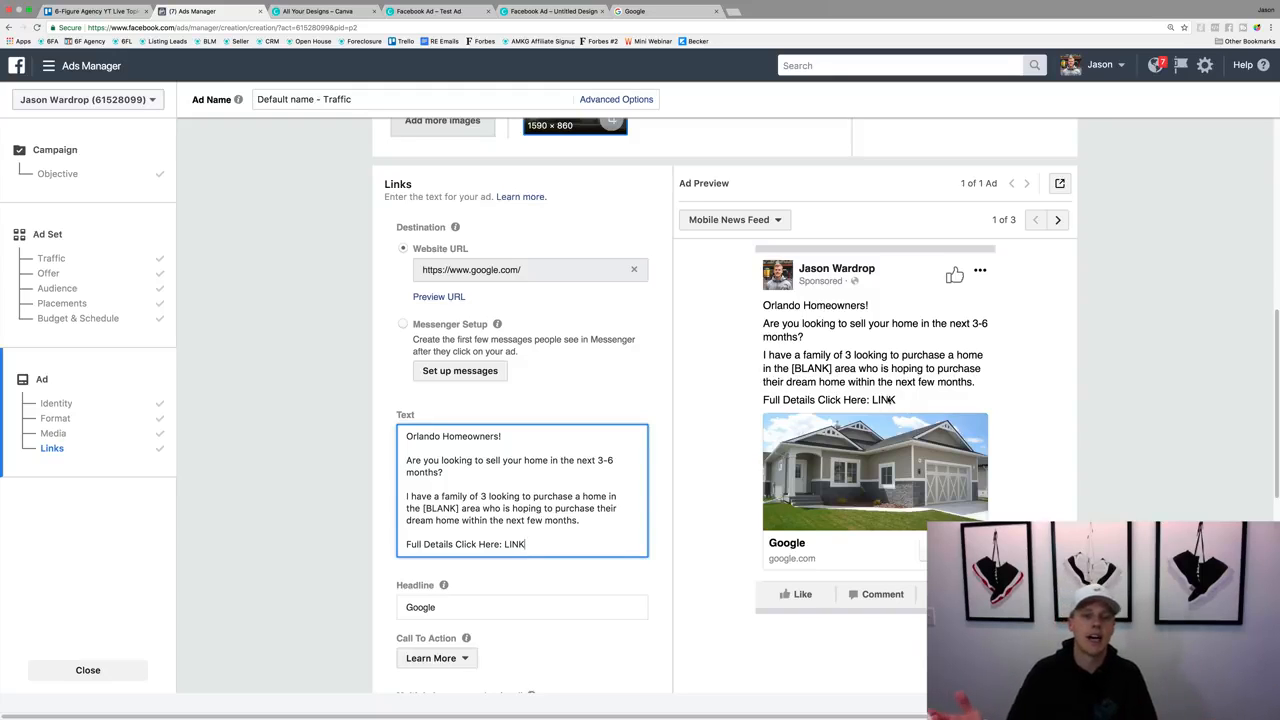
{"action": "key", "text": "Return"}
{"action": "key", "text": "Return"}
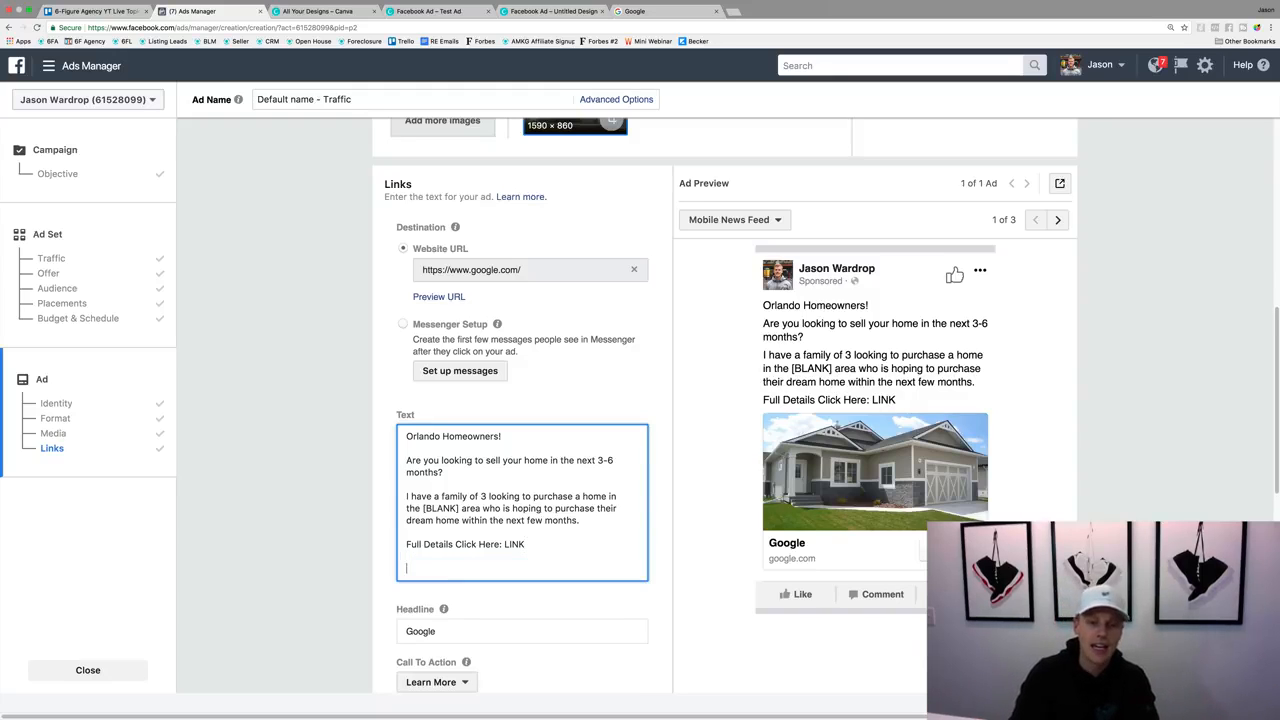
{"action": "key", "text": "BackSpace"}
{"action": "key", "text": "BackSpace"}
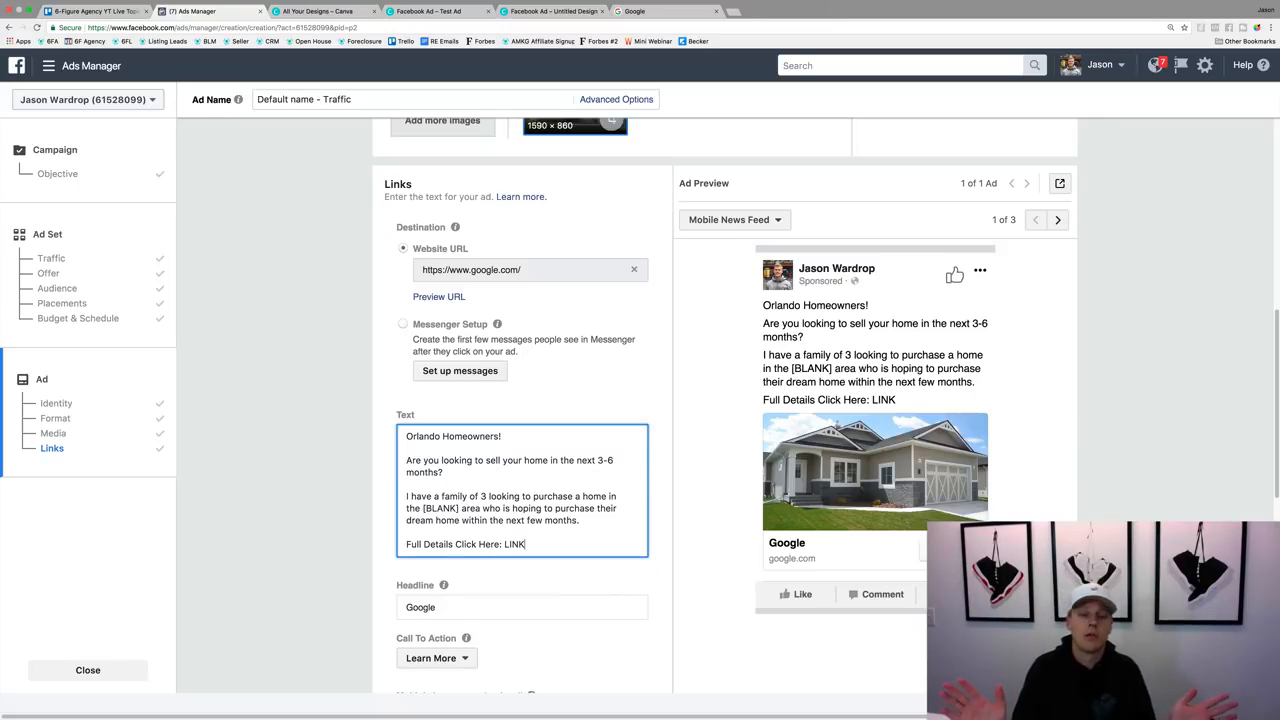
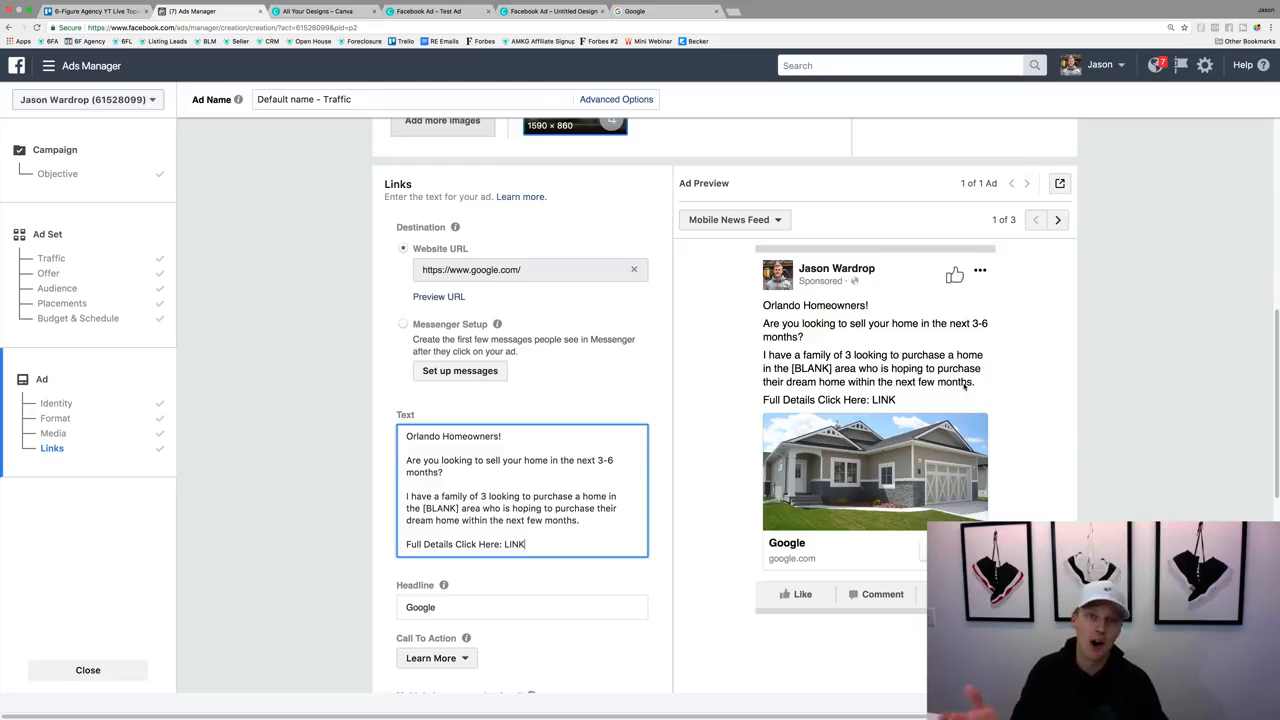
Replace the ad's headline with "Are you looking to sell your home?"
{"action": "scroll", "coordinate": [631, 407], "scroll_direction": "down", "scroll_amount": 2}
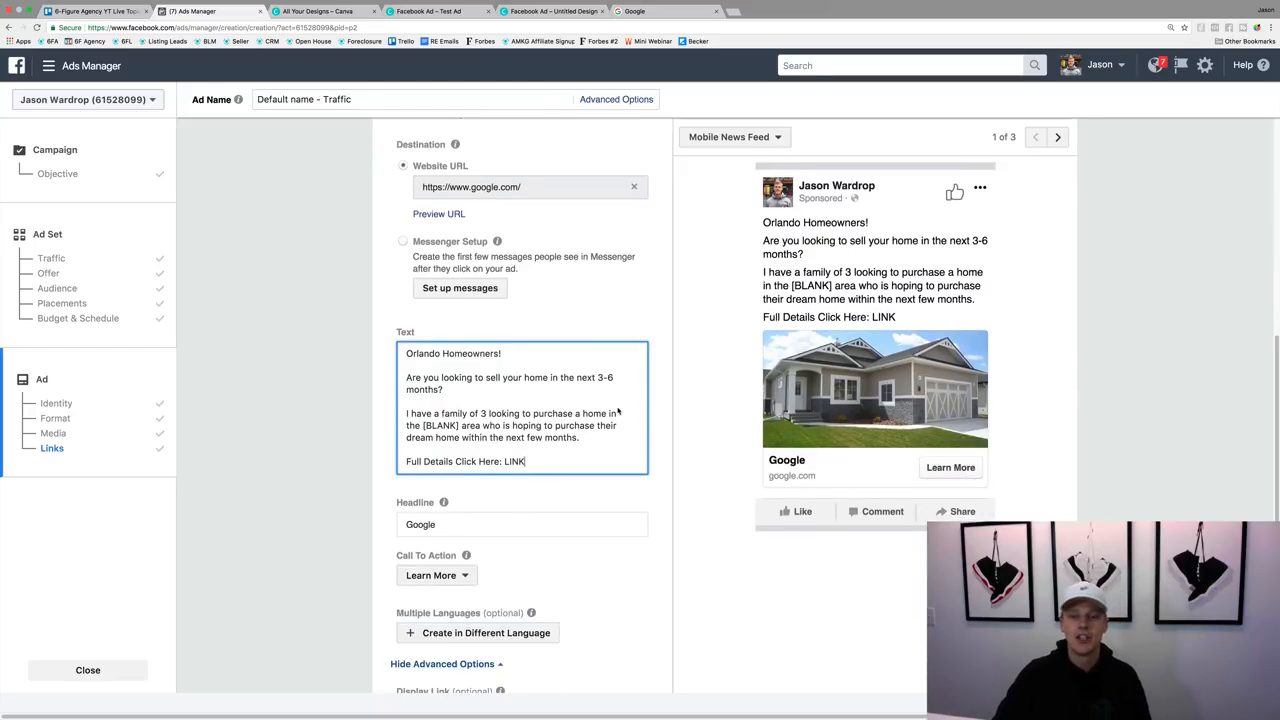
{"action": "left_click", "coordinate": [412, 523]}
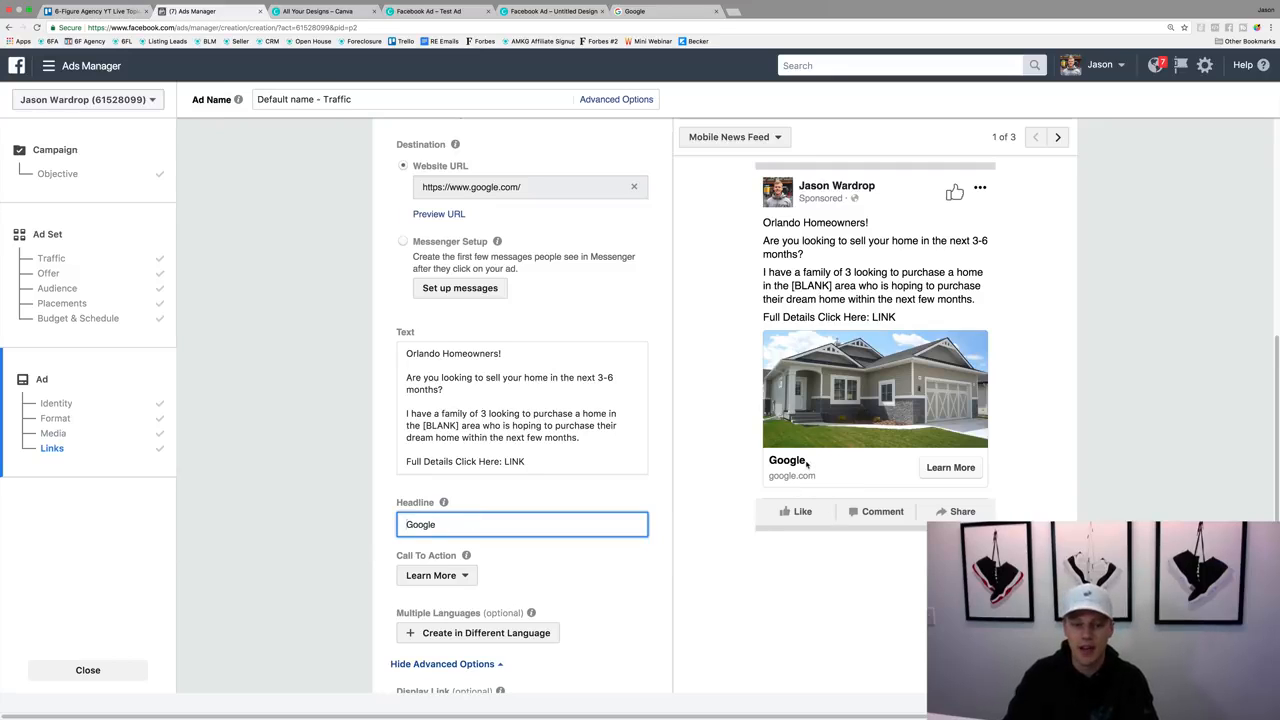
{"action": "key", "text": "super+a"}
{"action": "type", "text": "Are you l"}
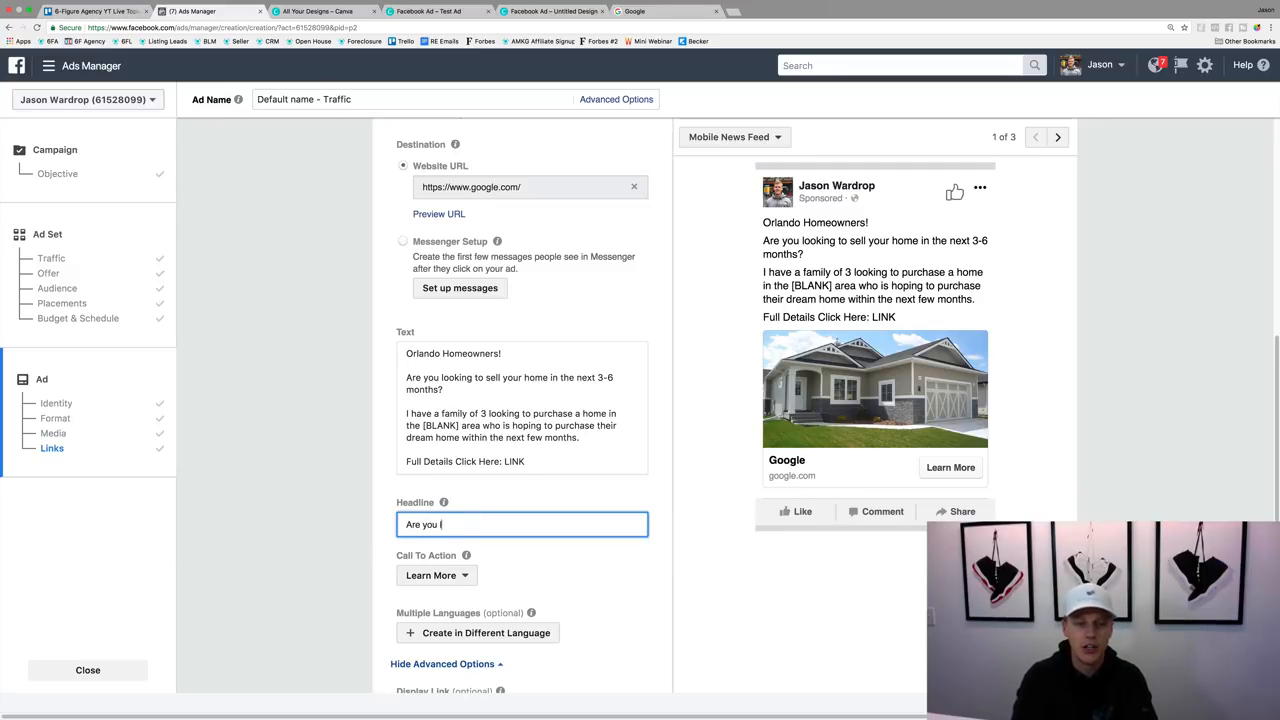
{"action": "type", "text": "ook"}
{"action": "key", "text": "super+a"}
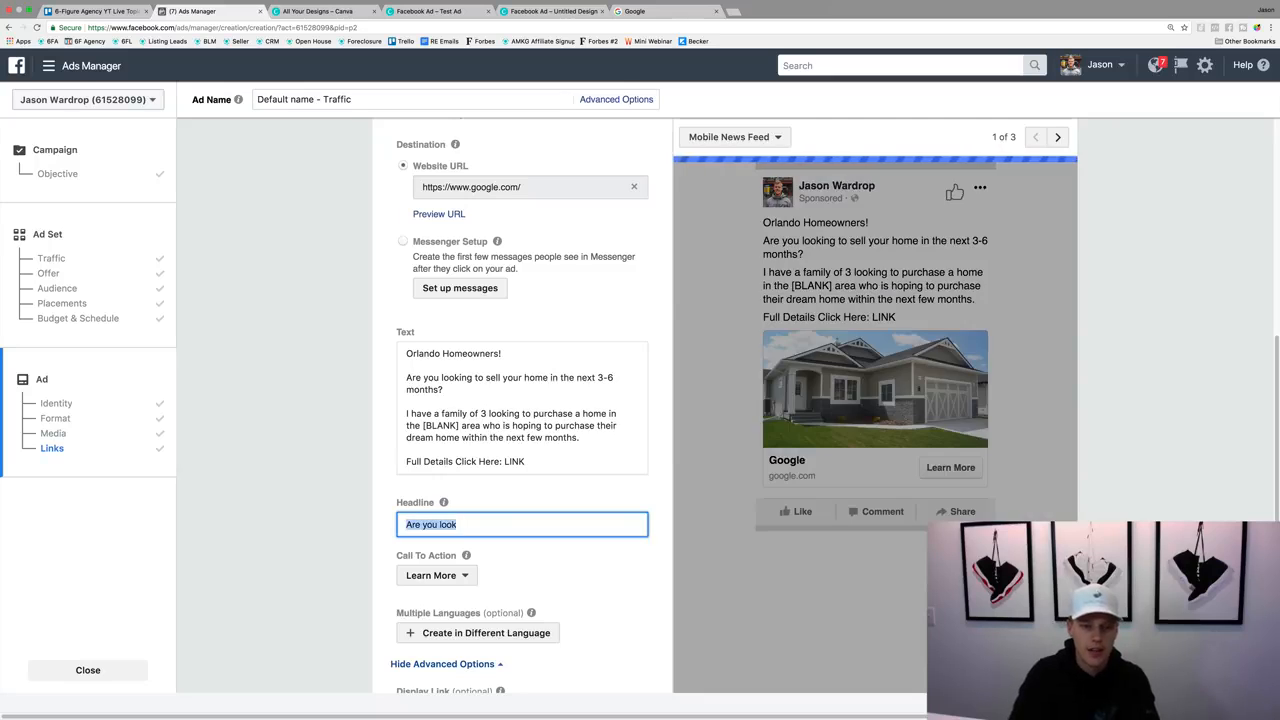
{"action": "key", "text": "Right"}
{"action": "type", "text": "ing to sell y"}
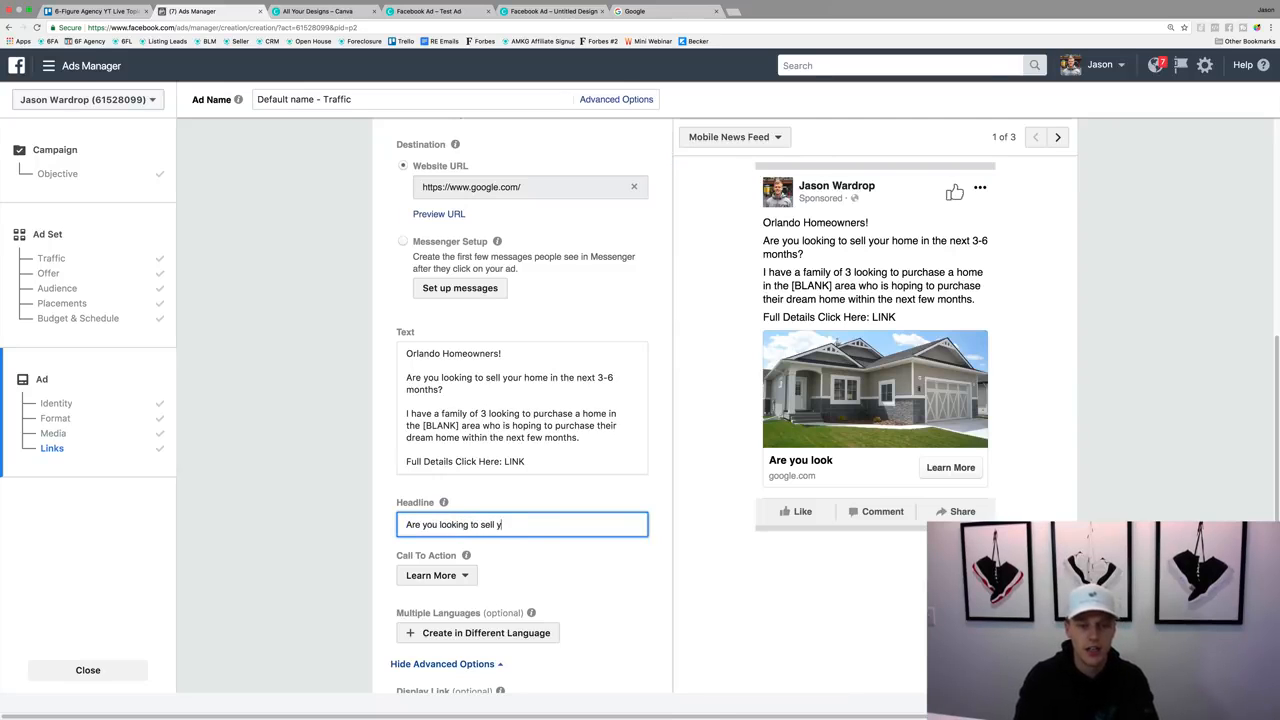
{"action": "type", "text": "our home?"}
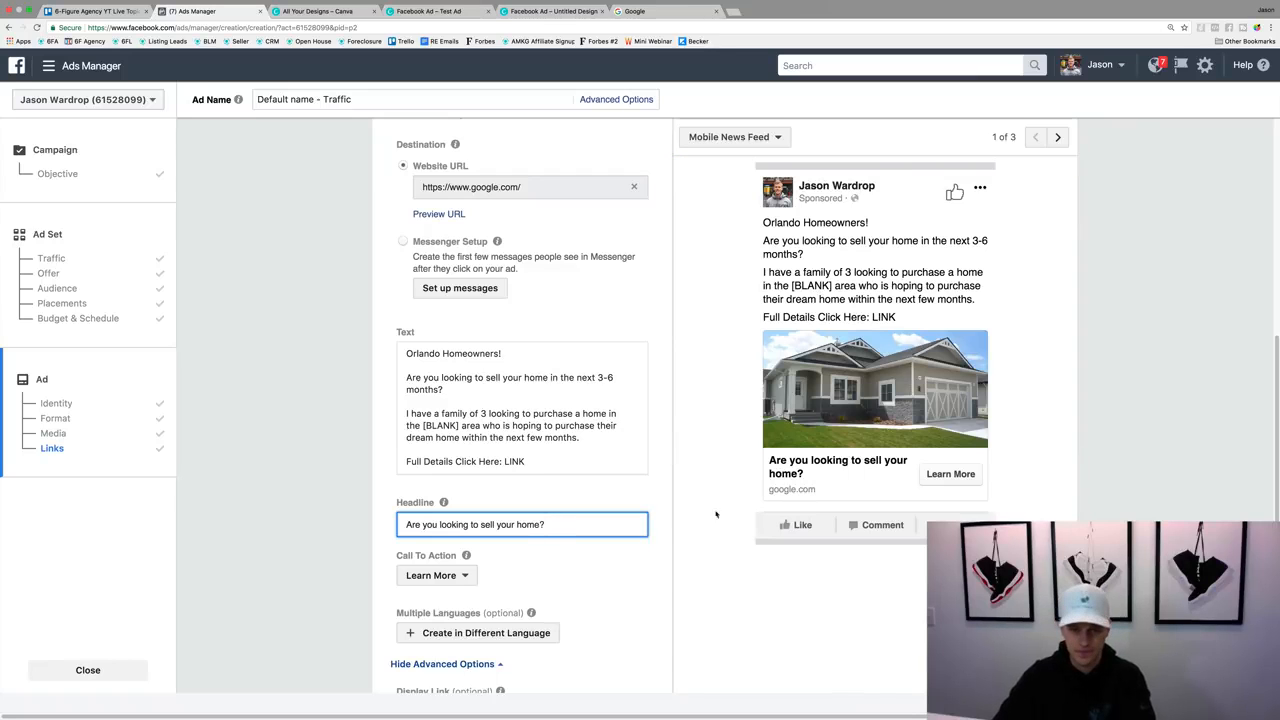
Set the ad's call to action to No Button
{"action": "scroll", "coordinate": [503, 546], "scroll_direction": "down", "scroll_amount": 2}
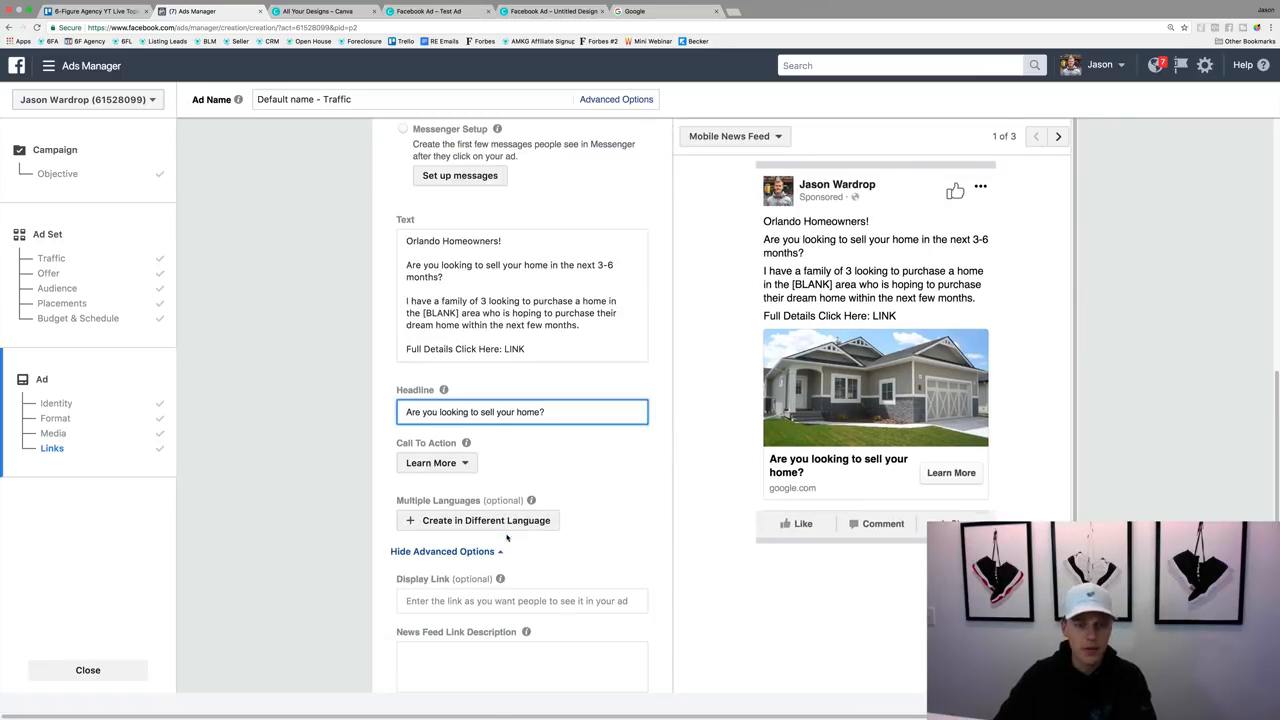
{"action": "left_click", "coordinate": [446, 465]}
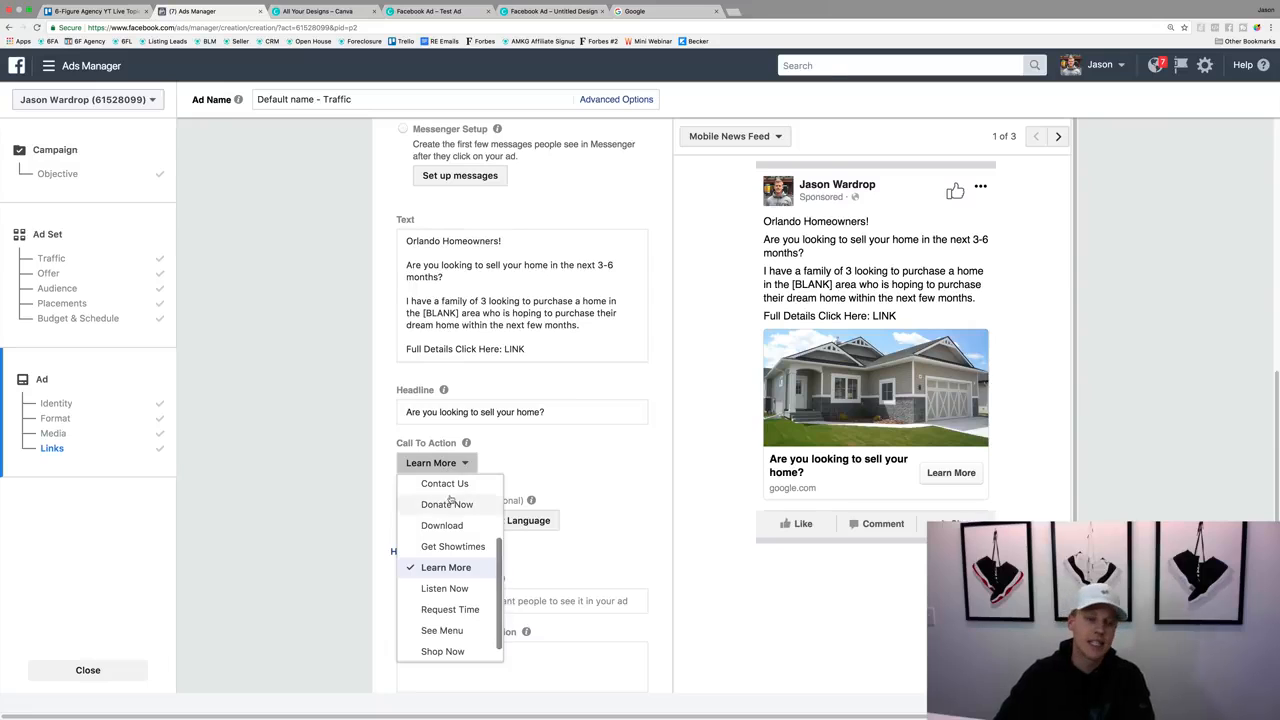
{"action": "scroll", "coordinate": [450, 502], "scroll_direction": "up", "scroll_amount": 3}
{"action": "left_click", "coordinate": [447, 485]}
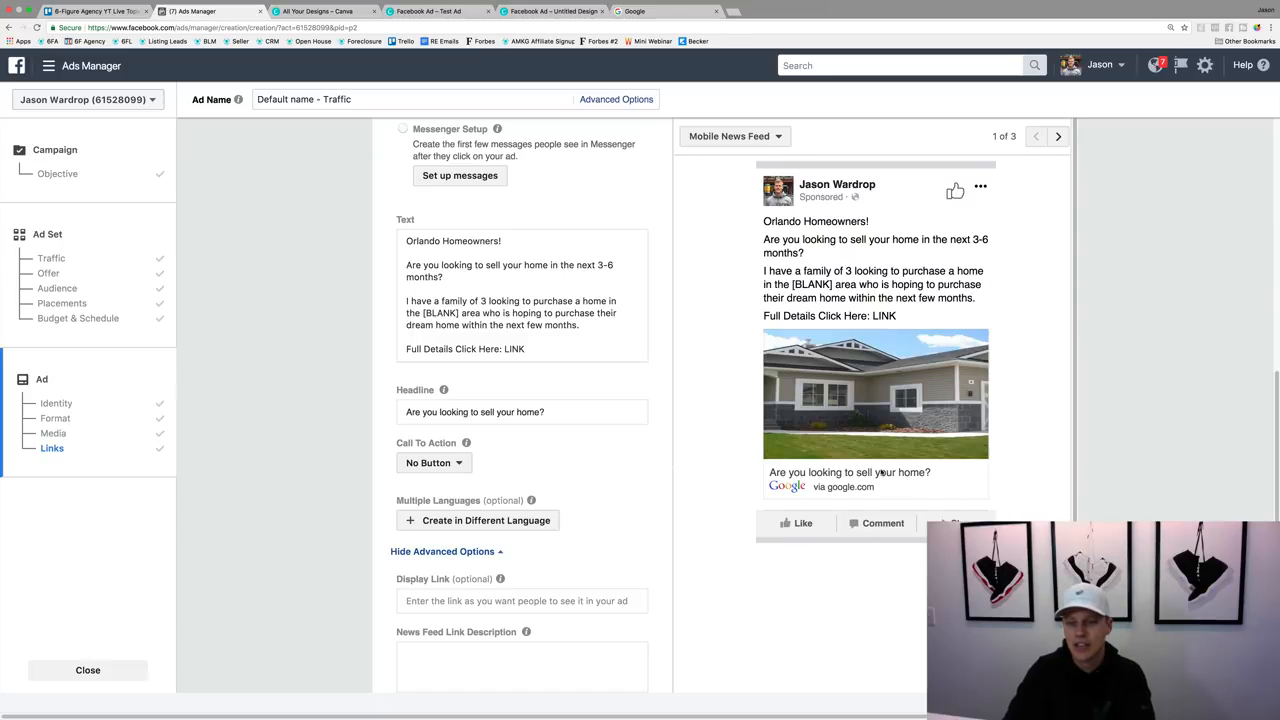
Look through the call-to-action options and set the ad's call to action to Learn More
{"action": "left_click", "coordinate": [455, 462]}
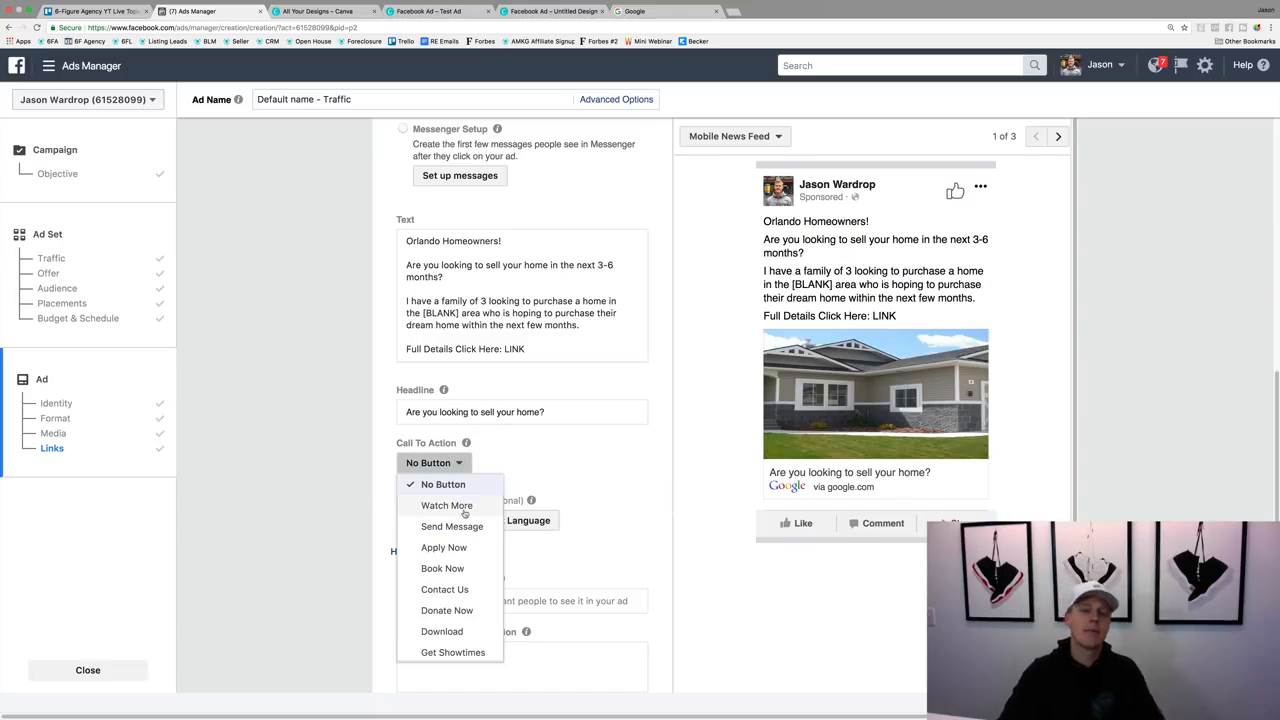
{"action": "scroll", "coordinate": [465, 514], "scroll_direction": "down", "scroll_amount": 1}
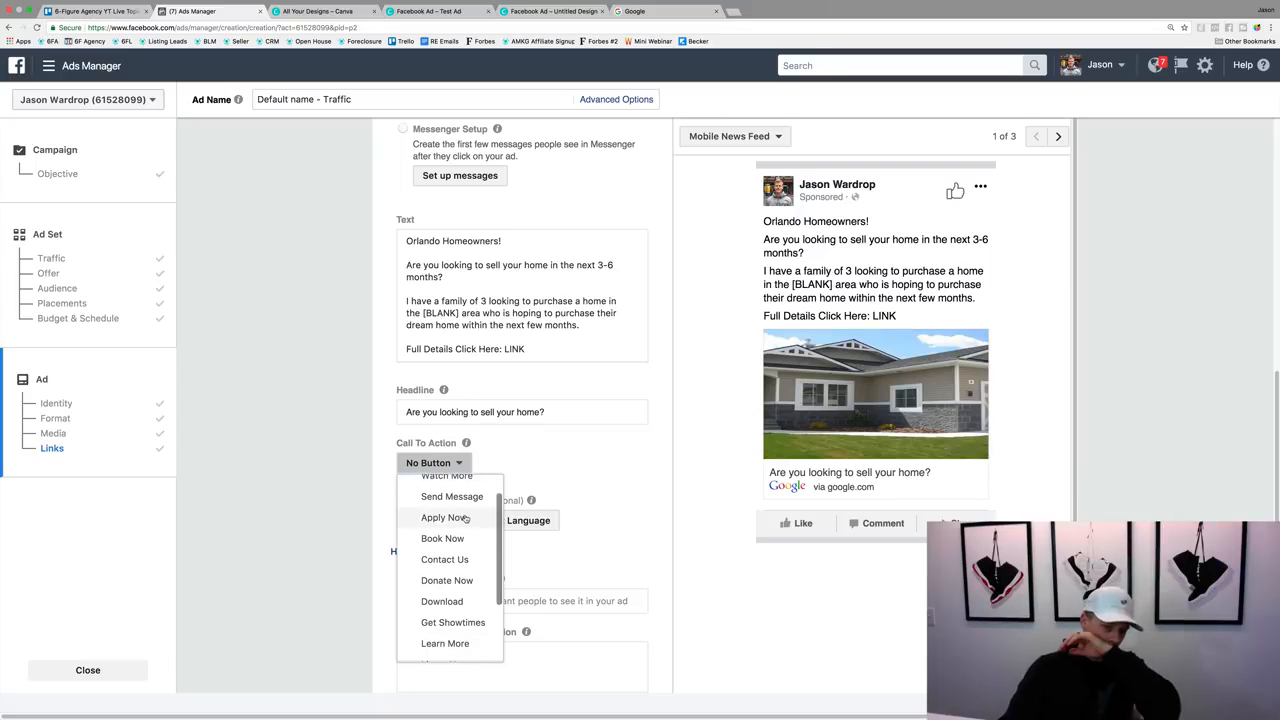
{"action": "scroll", "coordinate": [466, 518], "scroll_direction": "down", "scroll_amount": 2}
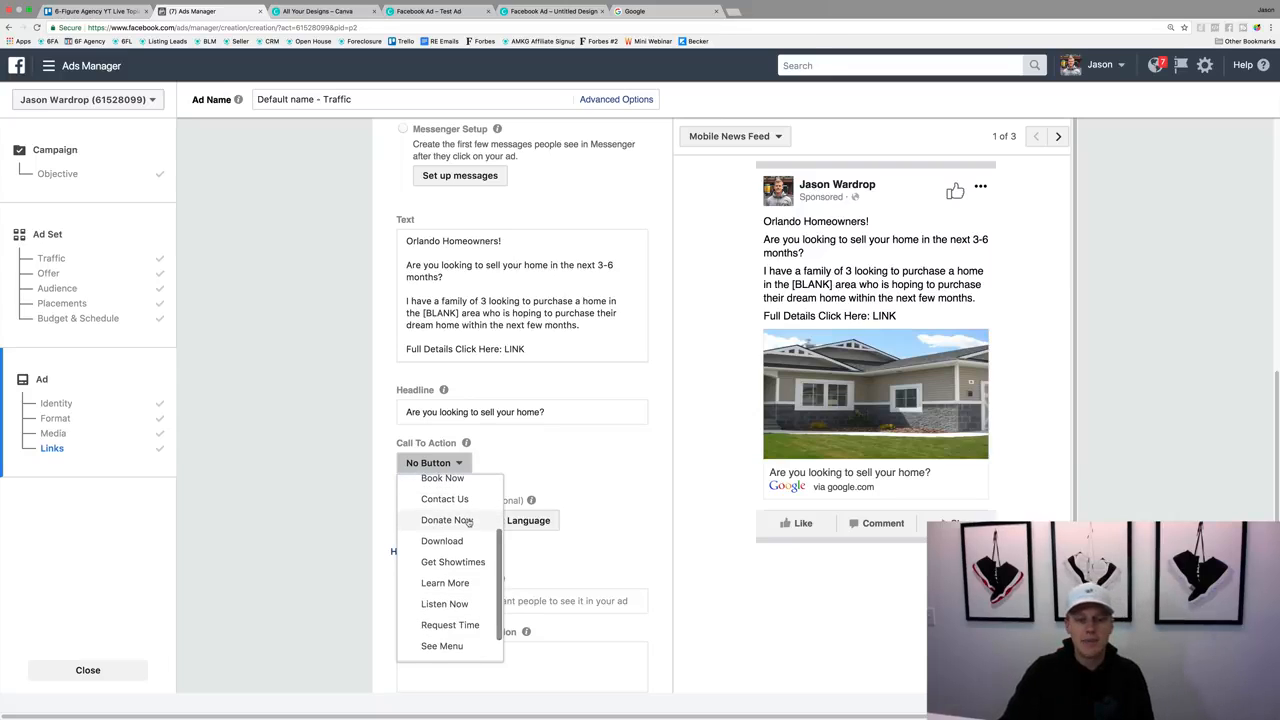
{"action": "scroll", "coordinate": [468, 522], "scroll_direction": "down", "scroll_amount": 1}
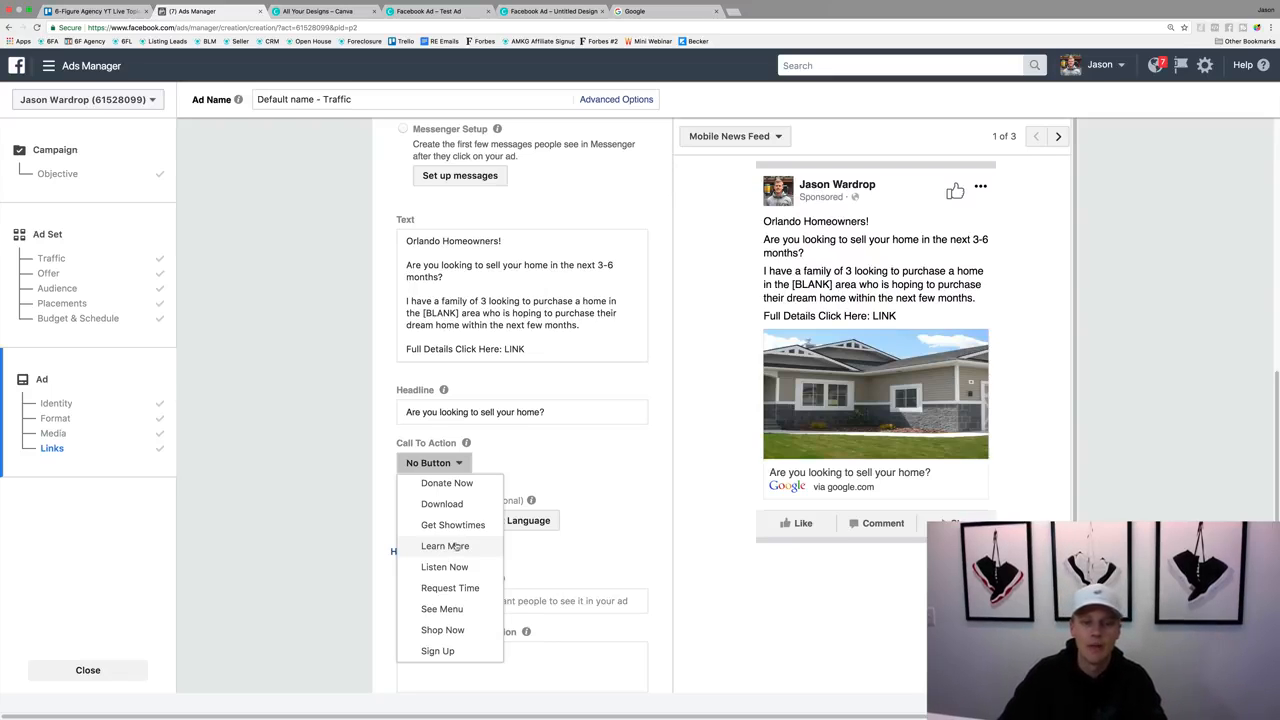
{"action": "left_click", "coordinate": [605, 496]}
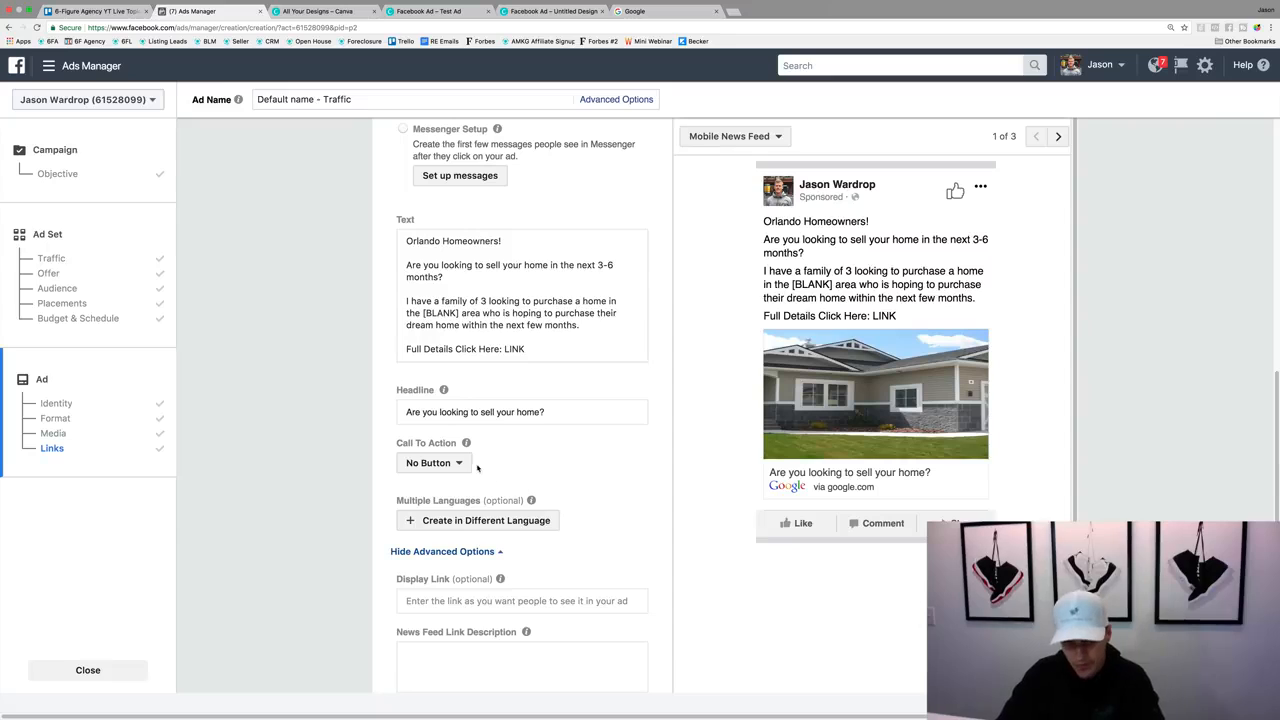
{"action": "left_click", "coordinate": [434, 462]}
{"action": "scroll", "coordinate": [459, 603], "scroll_direction": "down", "scroll_amount": 2}
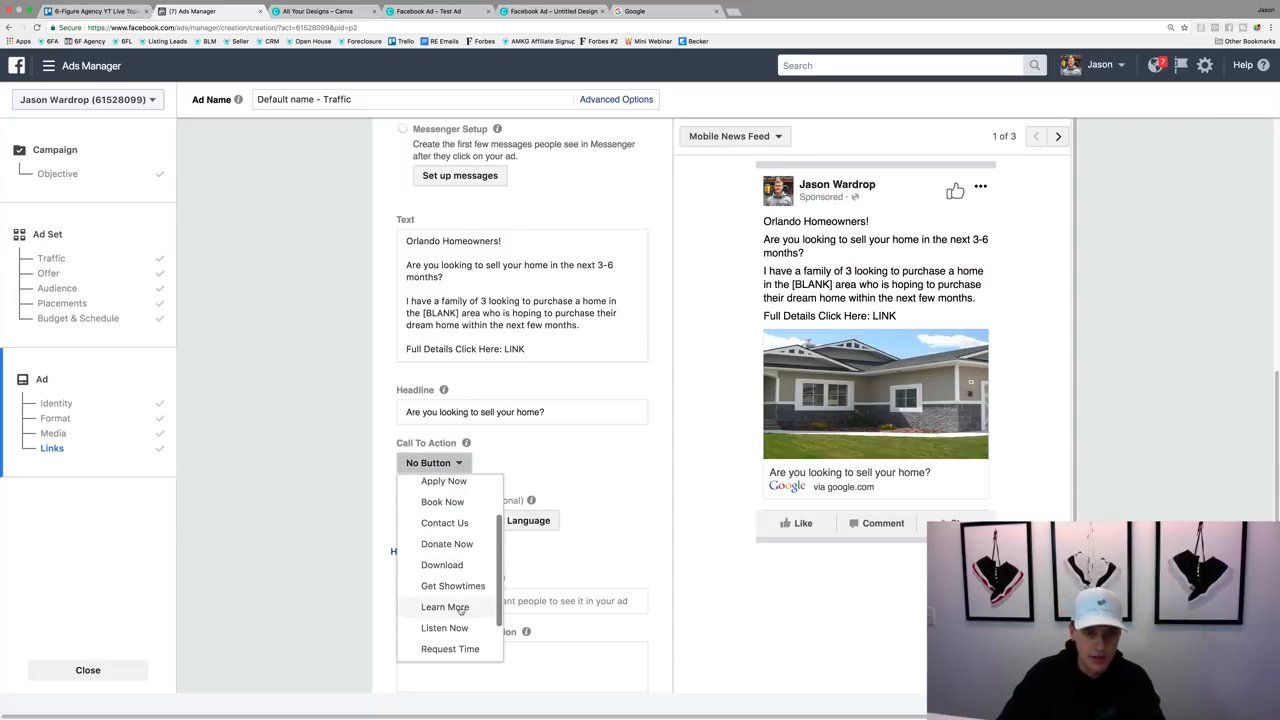
{"action": "left_click", "coordinate": [458, 608]}
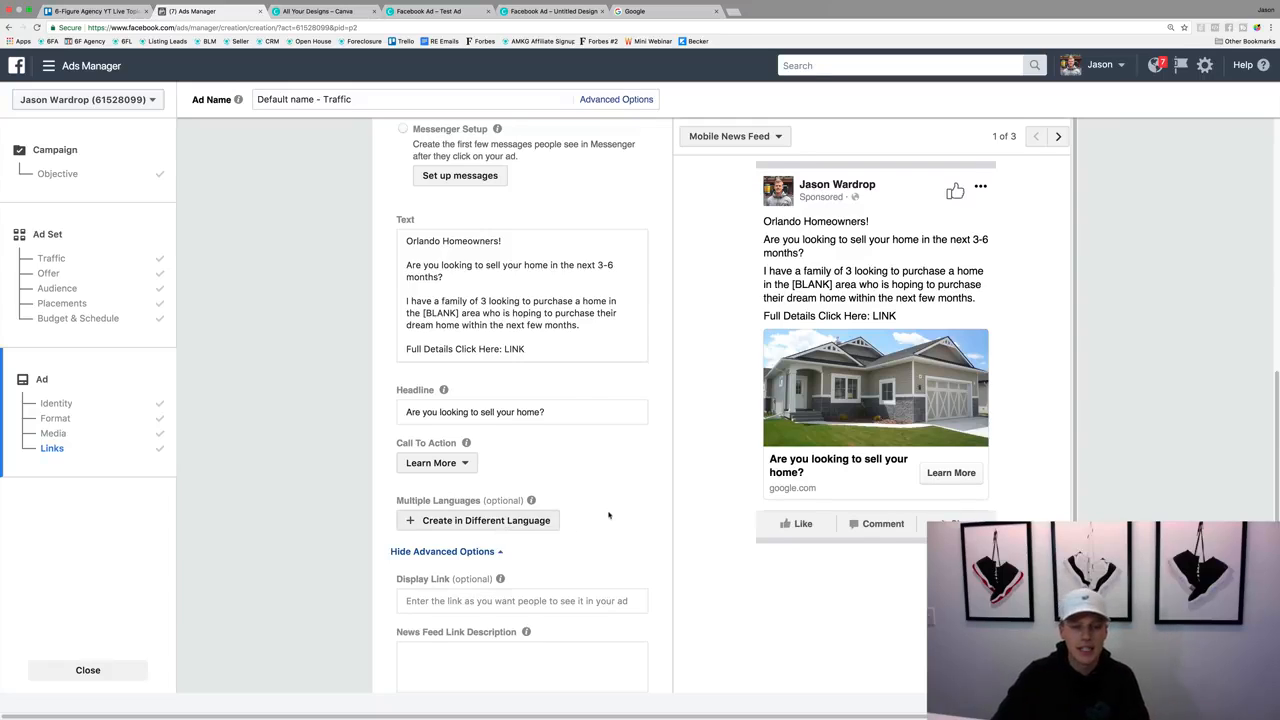
Enter "Test Copy" as the ad's News Feed link description, leaving the display link empty
{"action": "scroll", "coordinate": [508, 530], "scroll_direction": "down", "scroll_amount": 2}
{"action": "left_click", "coordinate": [491, 537]}
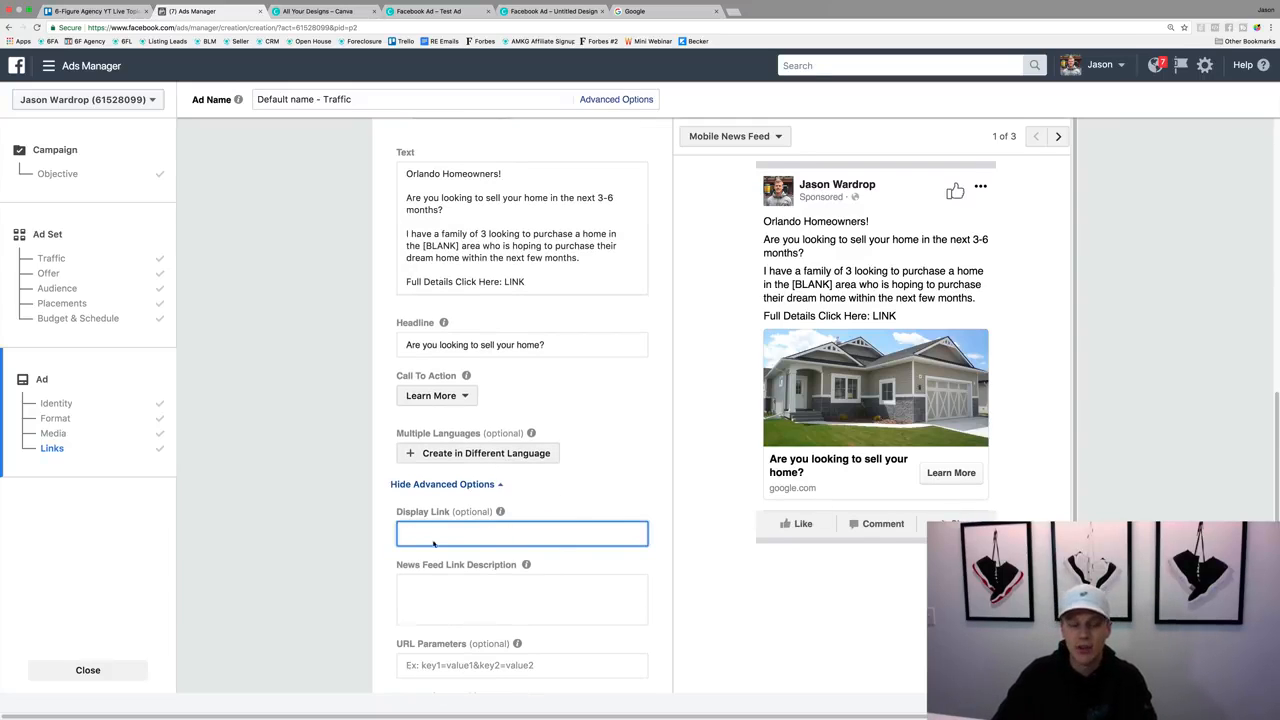
{"action": "left_click", "coordinate": [457, 584]}
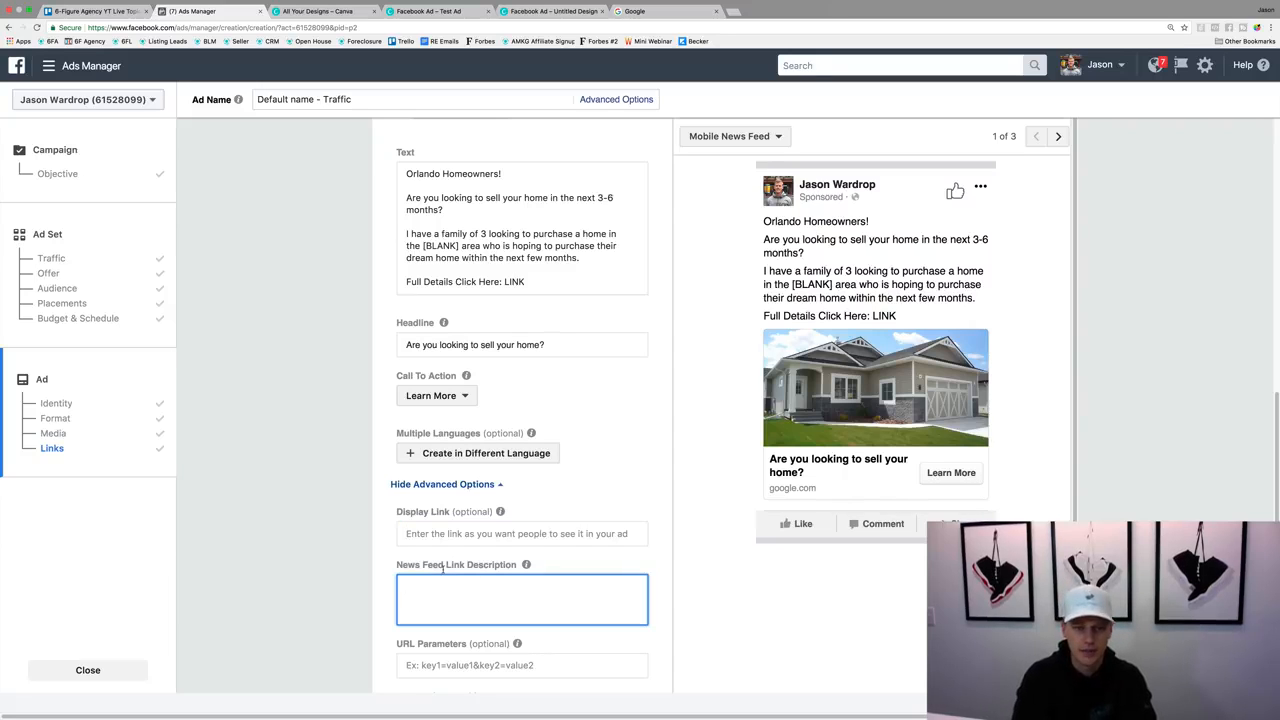
{"action": "type", "text": "Test"}
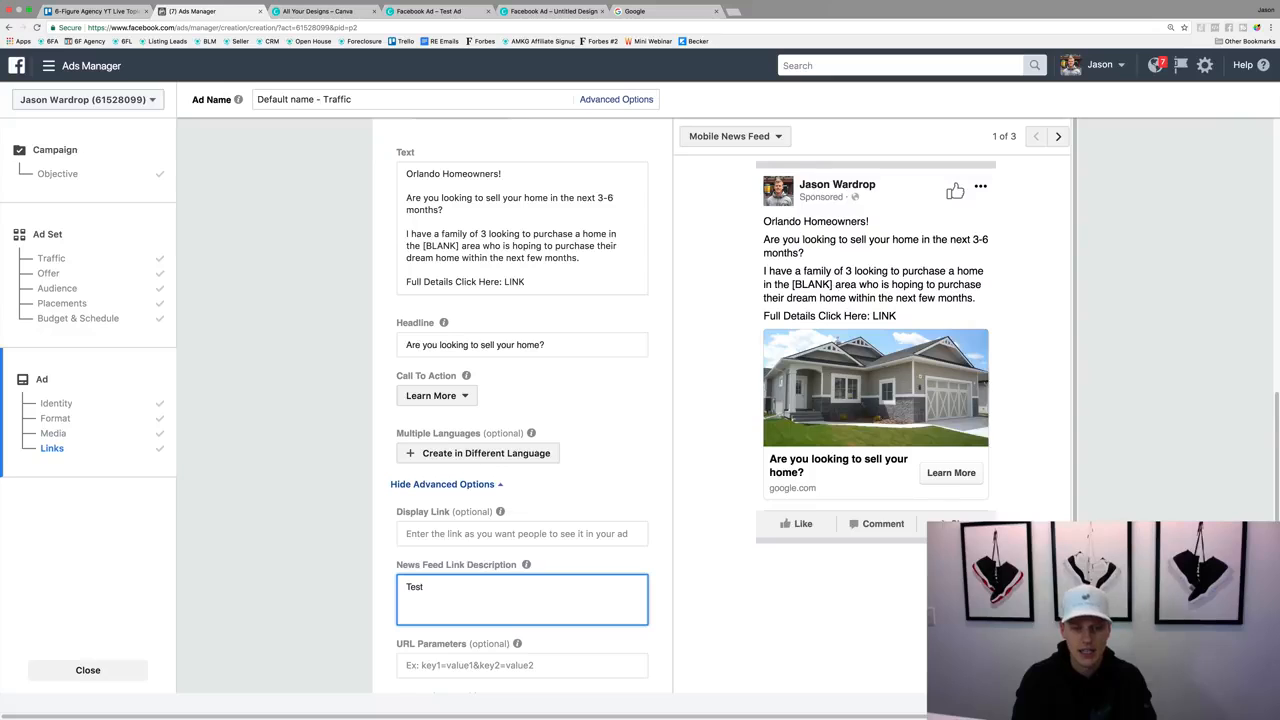
{"action": "type", "text": " Copy"}
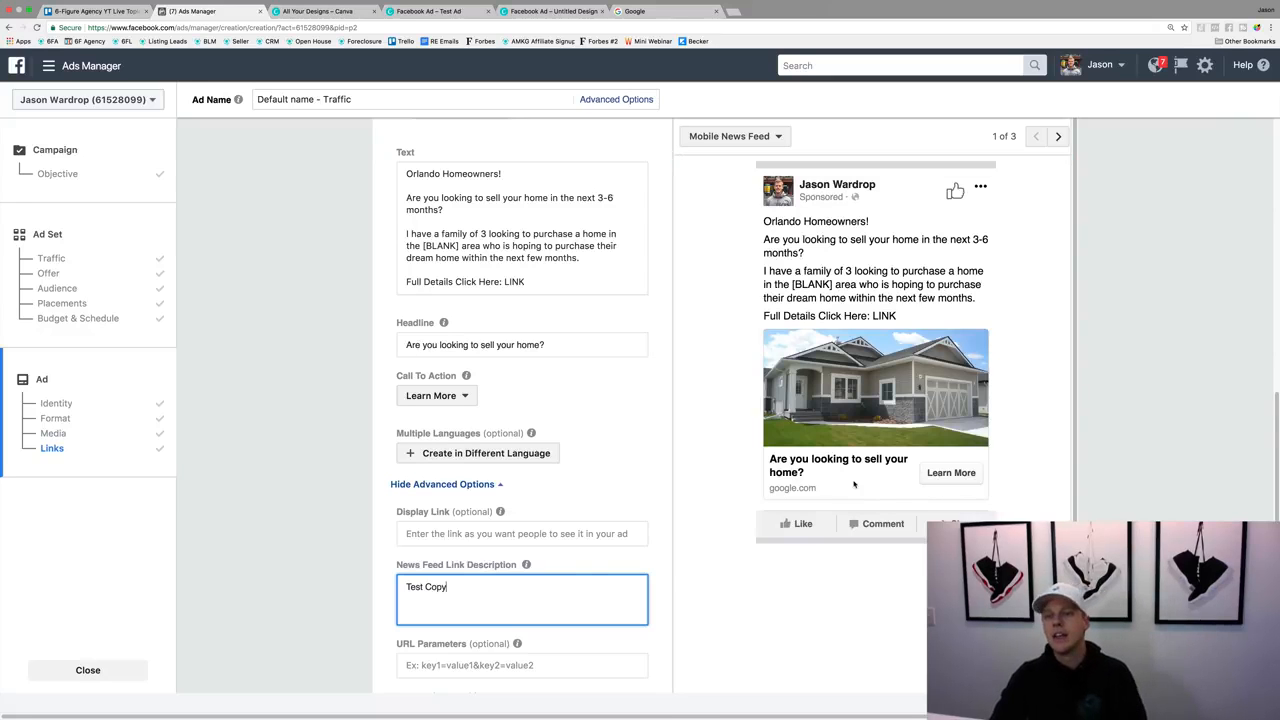
Compare the ad's Mobile News Feed, Feature Phone and Desktop News Feed previews, ending on Desktop News Feed
{"action": "scroll", "coordinate": [866, 463], "scroll_direction": "up", "scroll_amount": 1}
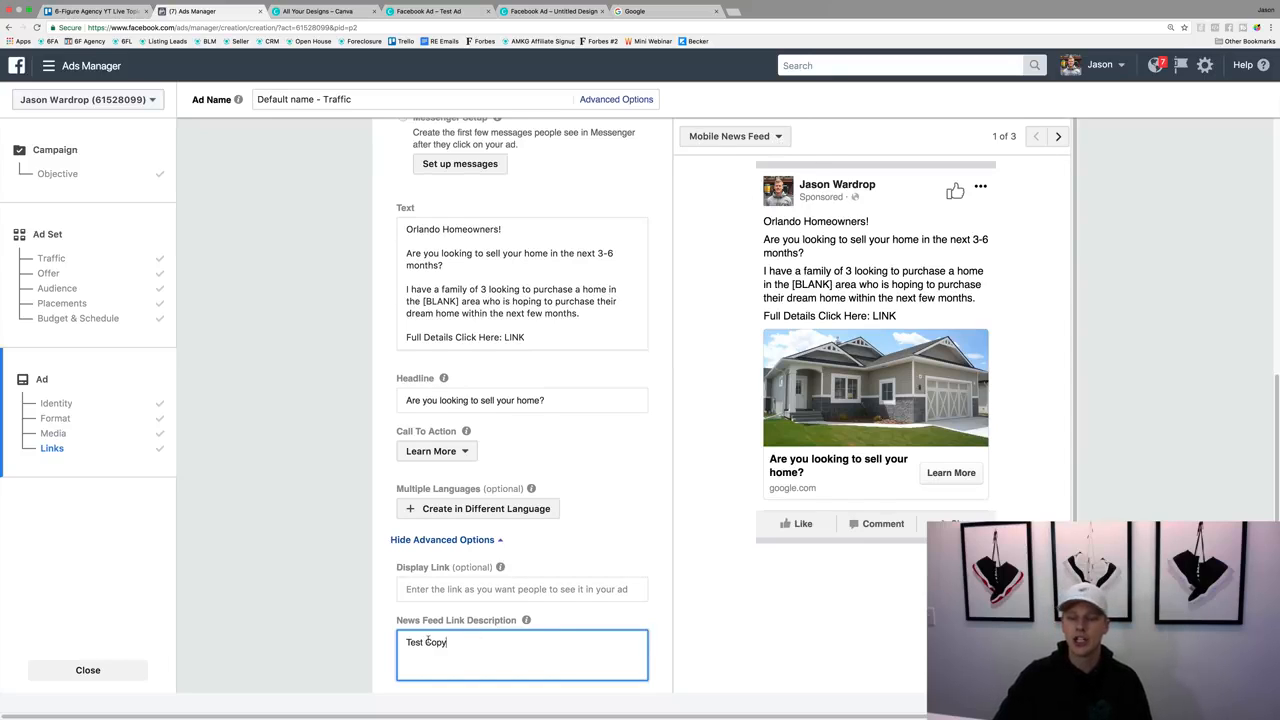
{"action": "left_click", "coordinate": [1058, 137]}
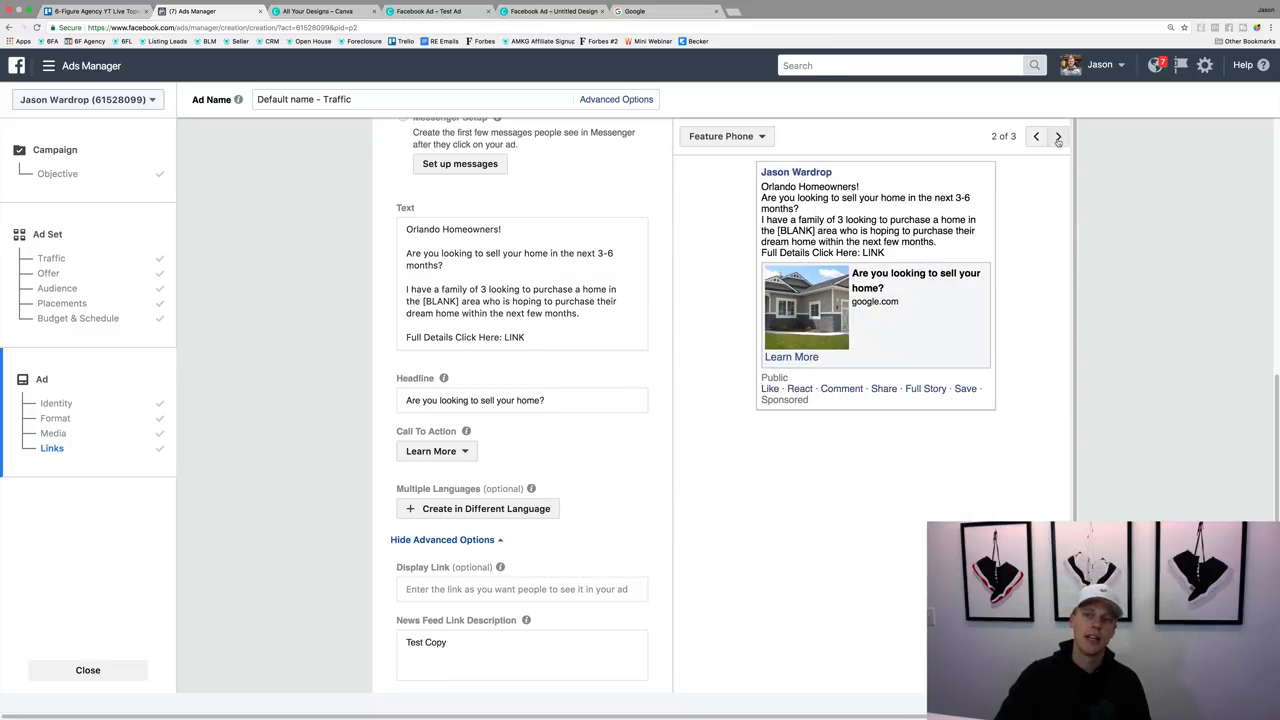
{"action": "left_click", "coordinate": [1036, 137]}
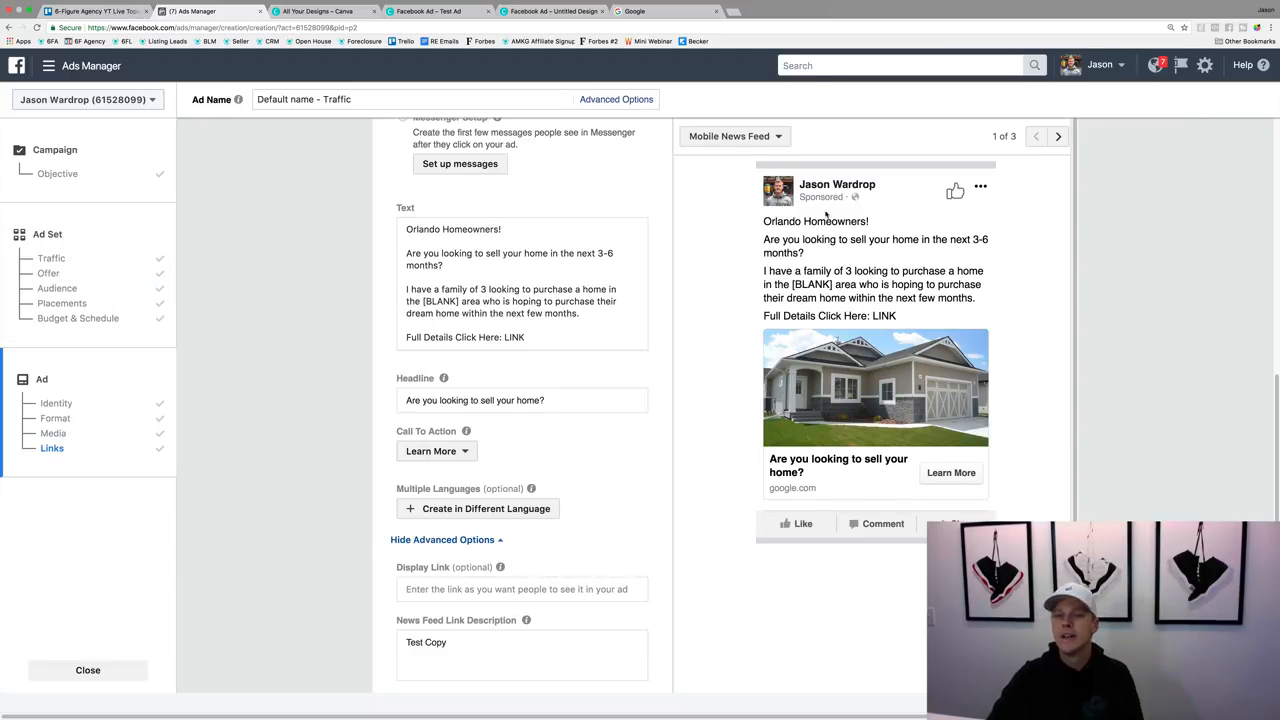
{"action": "left_click", "coordinate": [1056, 138]}
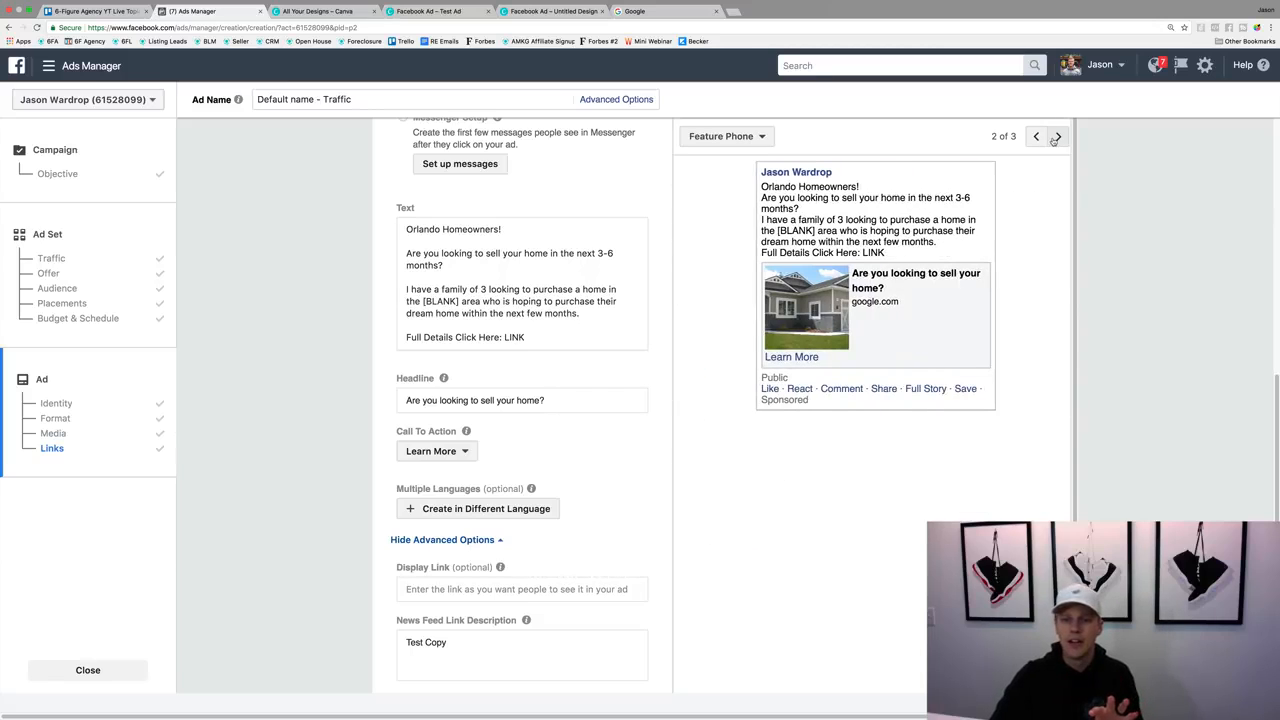
{"action": "left_click", "coordinate": [1056, 138]}
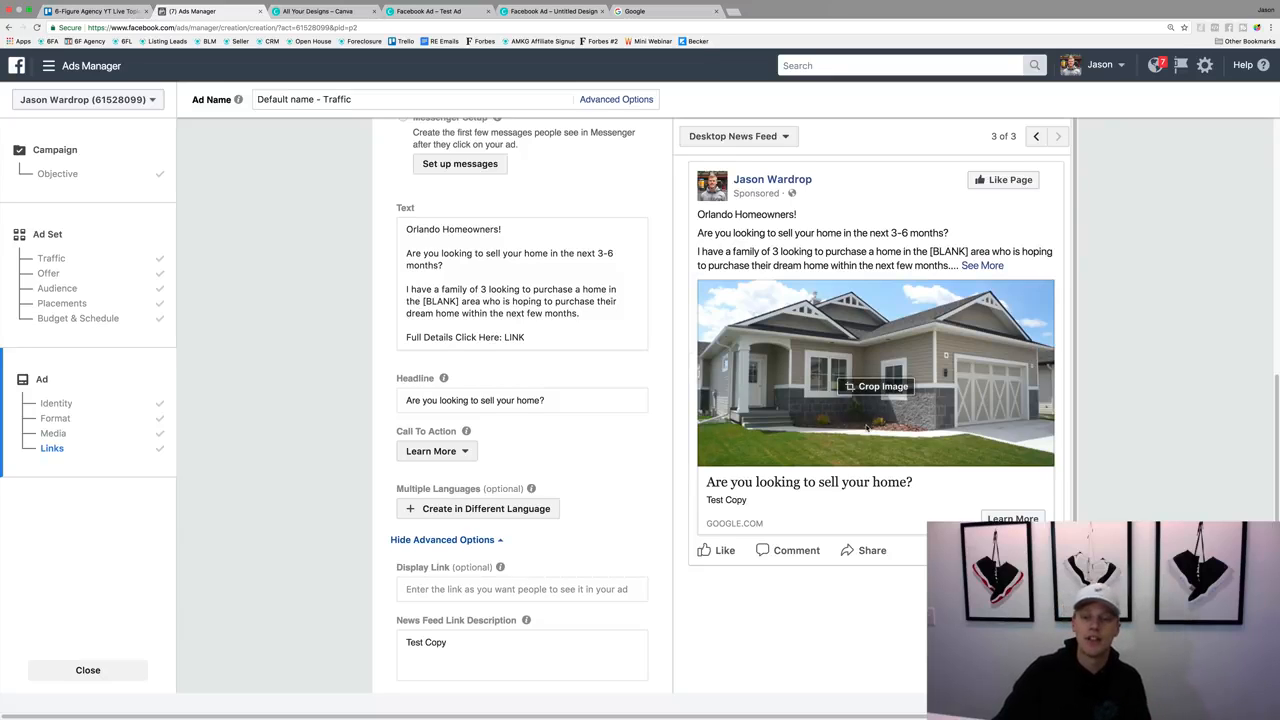
Replace the News Feed link description with "Orlando Homeowners looking to sell in the next 3-6 months. We have a family looking to buy!"
{"action": "left_click", "coordinate": [430, 634]}
{"action": "triple_click", "coordinate": [430, 634]}
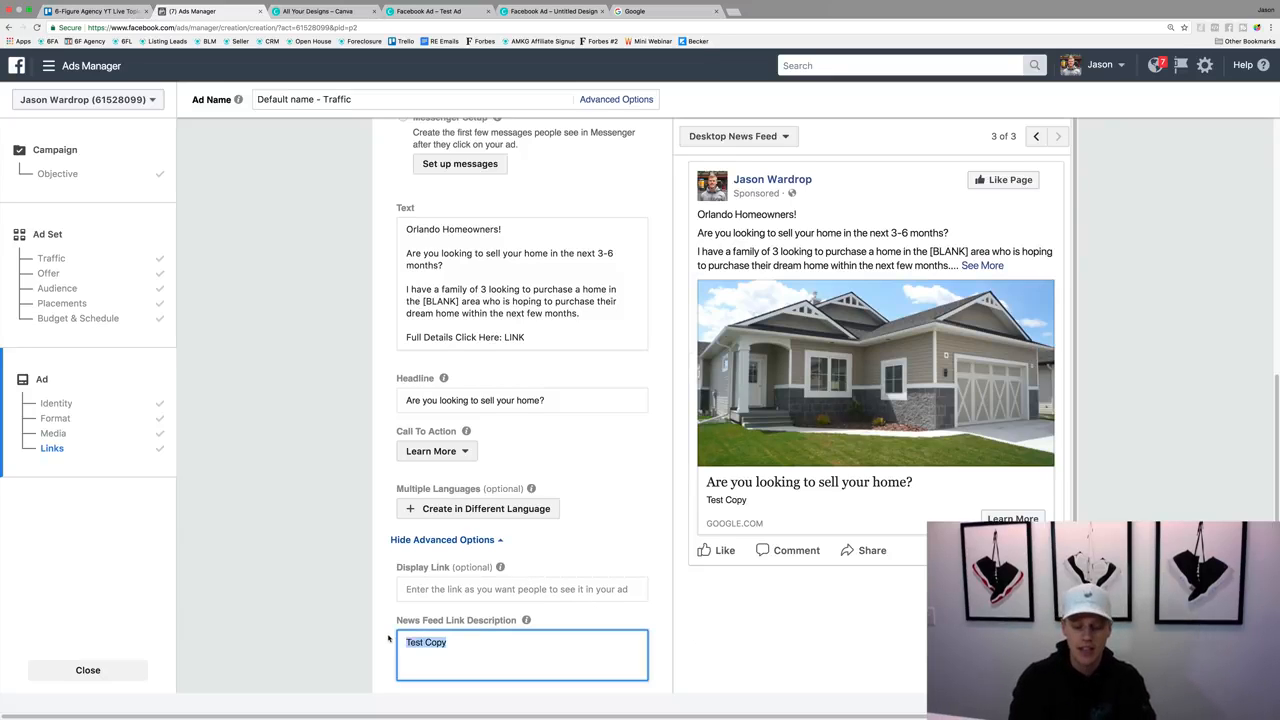
{"action": "type", "text": "Orlando Ho"}
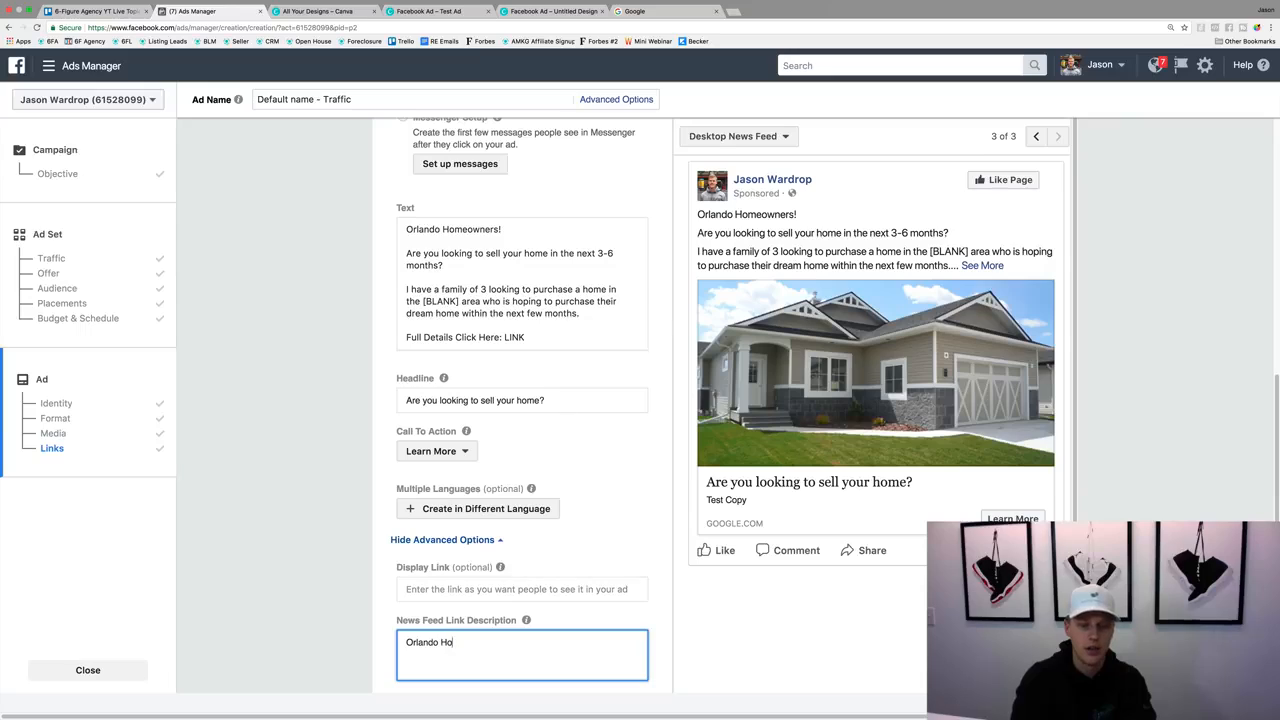
{"action": "type", "text": "meowners loo"}
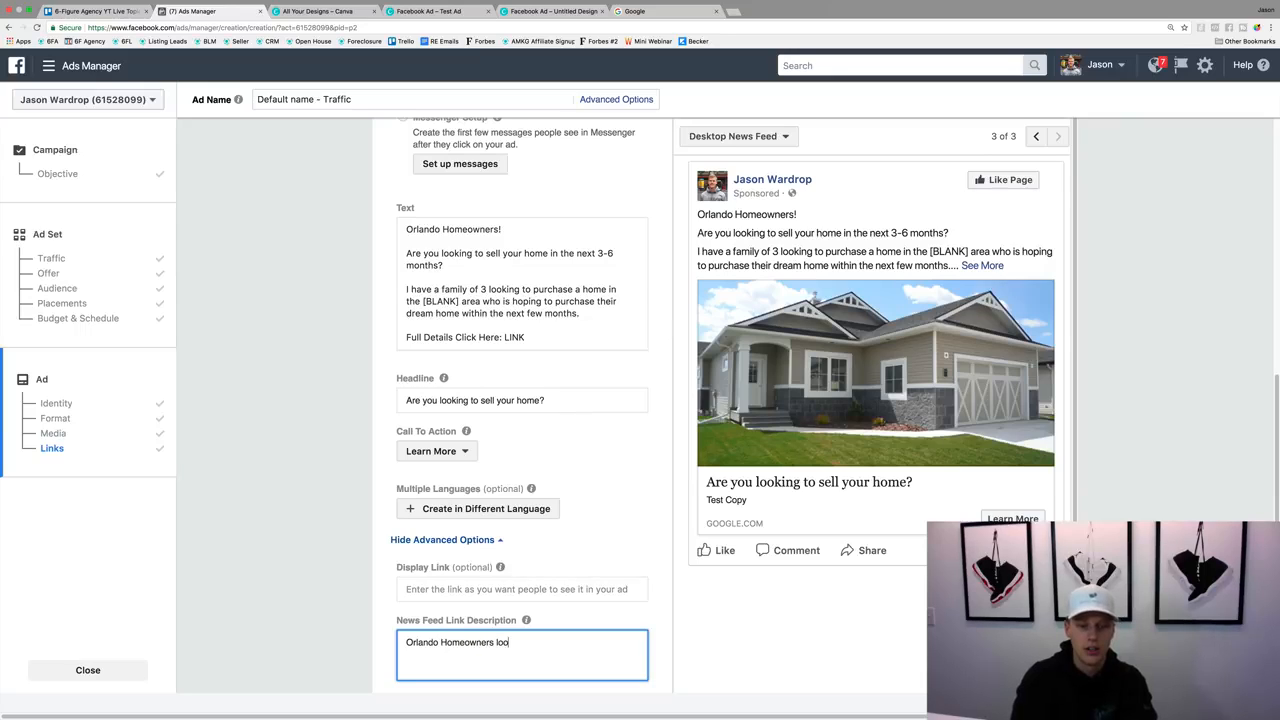
{"action": "type", "text": "king to sell in t"}
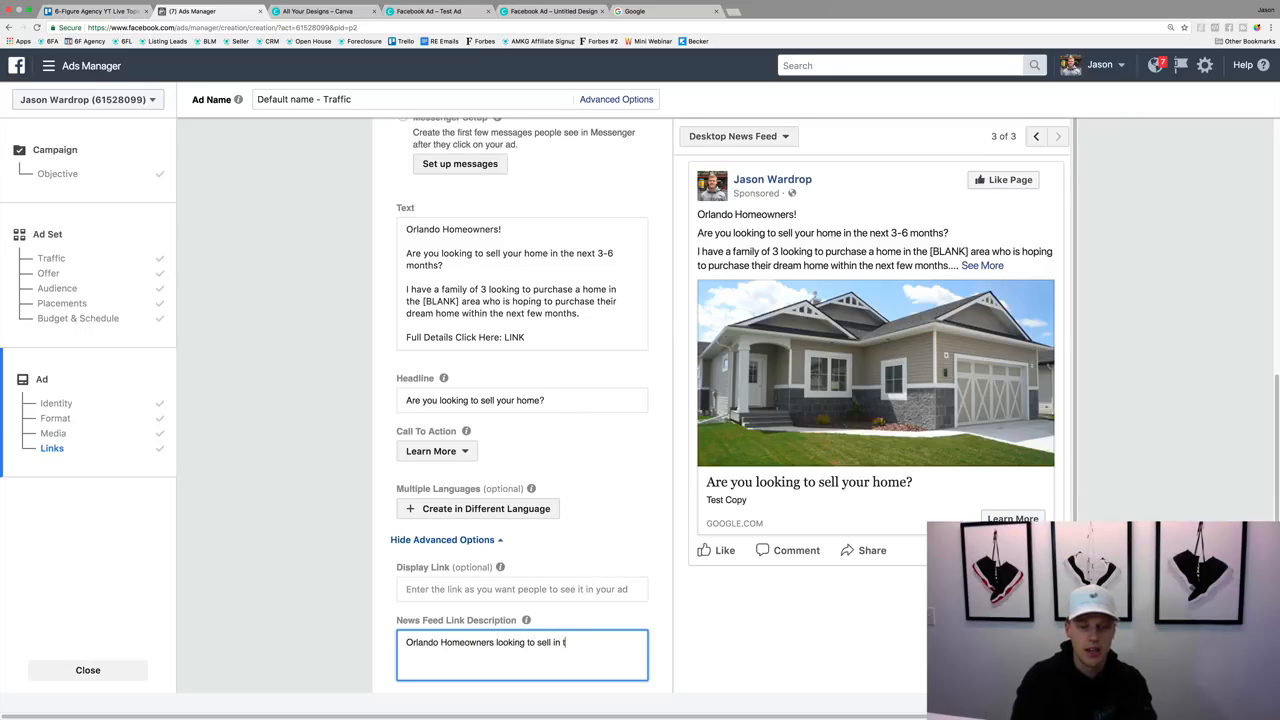
{"action": "type", "text": "he next 3"}
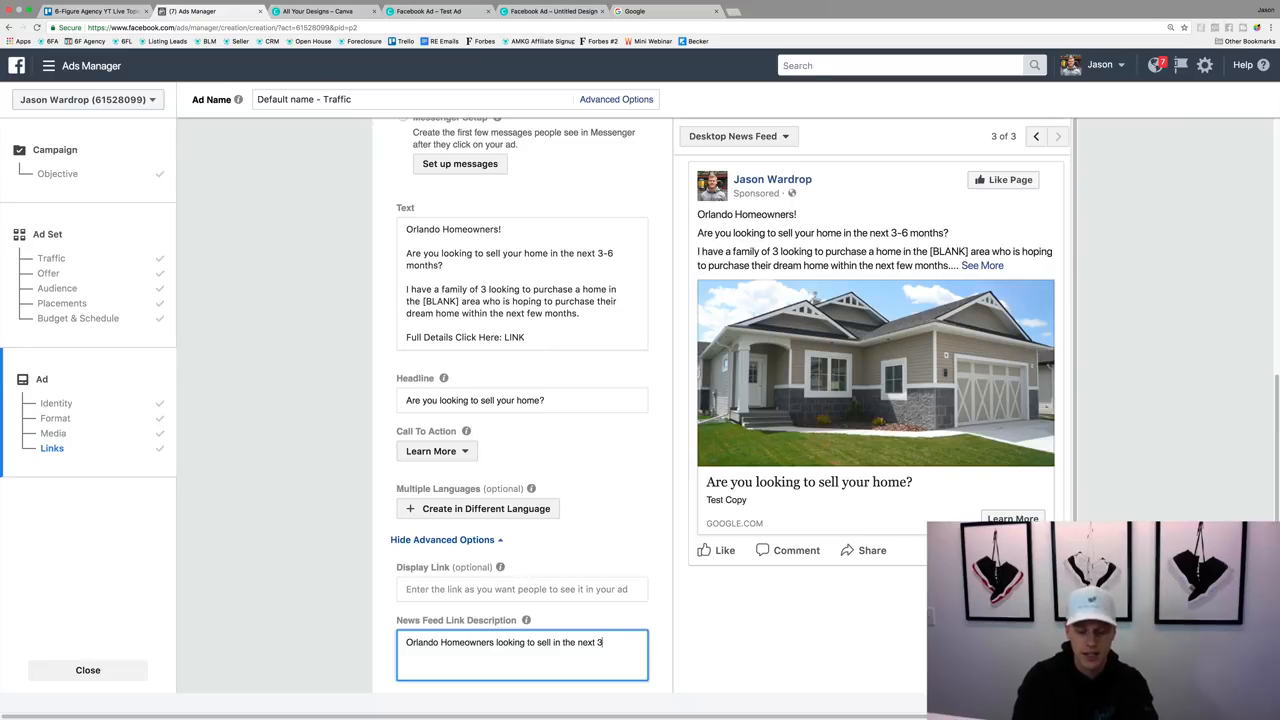
{"action": "type", "text": "-6 months."}
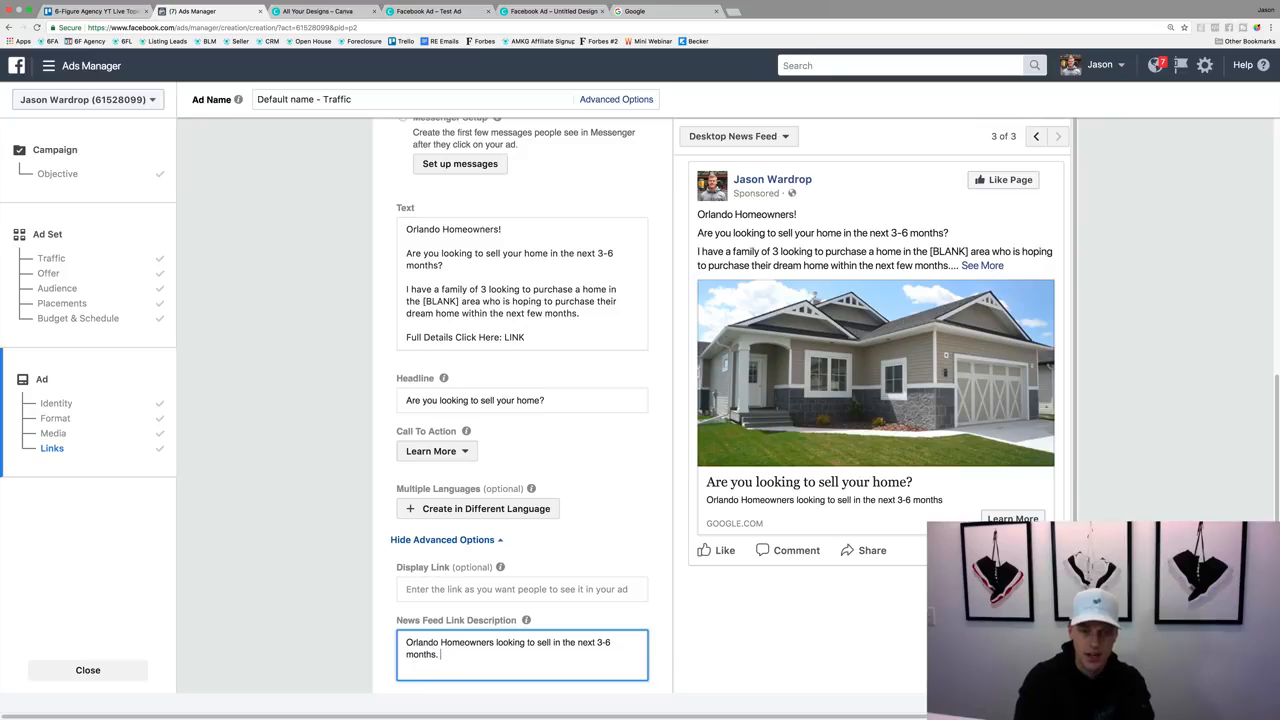
{"action": "type", "text": "WE  have a f"}
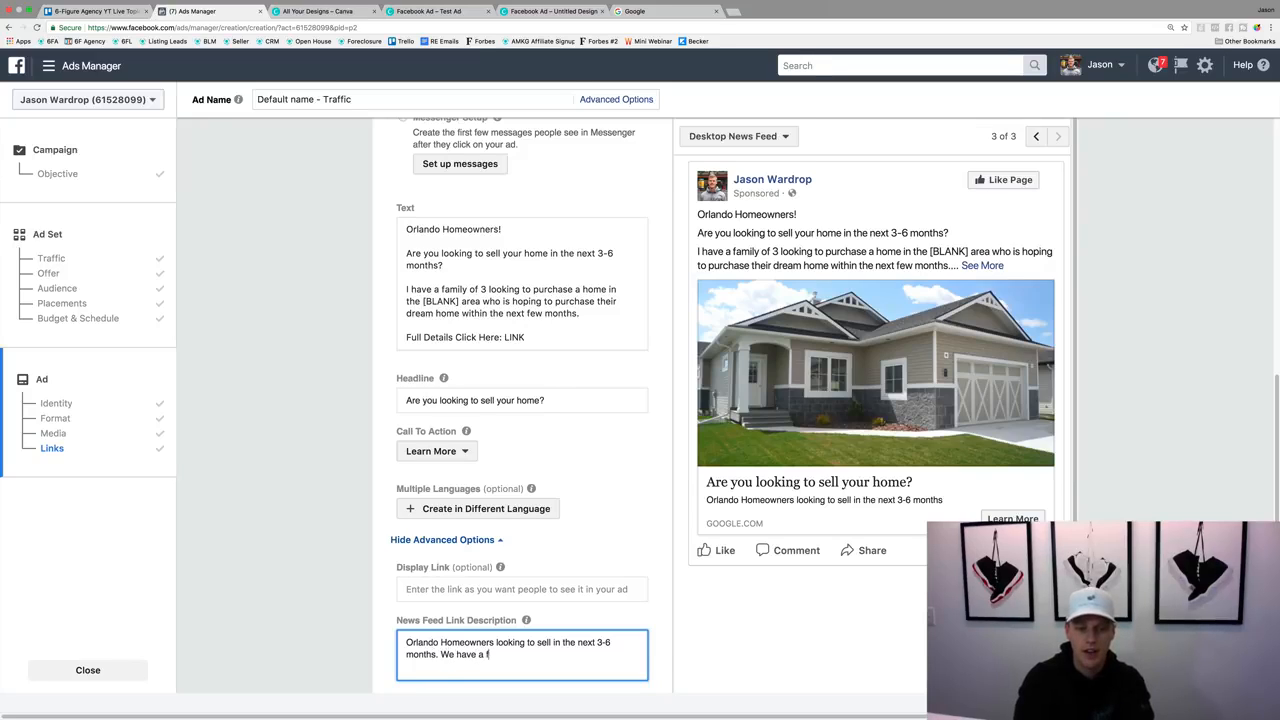
{"action": "type", "text": "amily lookin"}
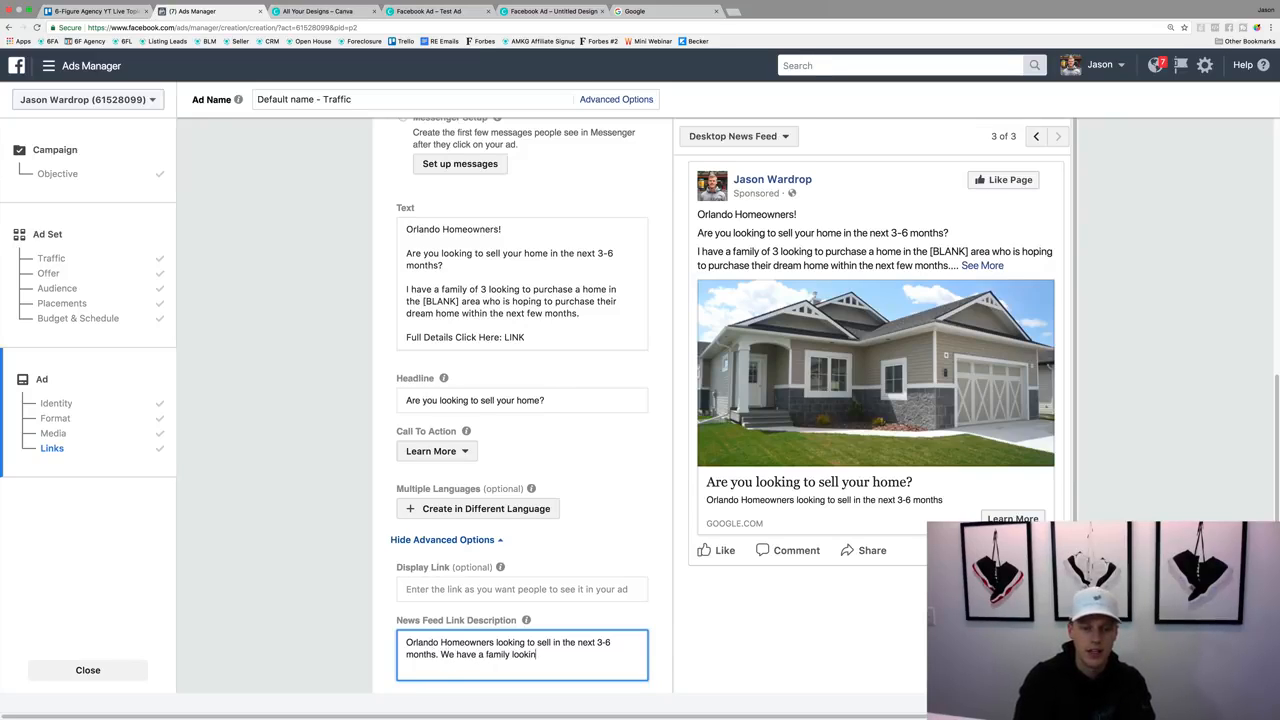
{"action": "type", "text": "g to buy!"}
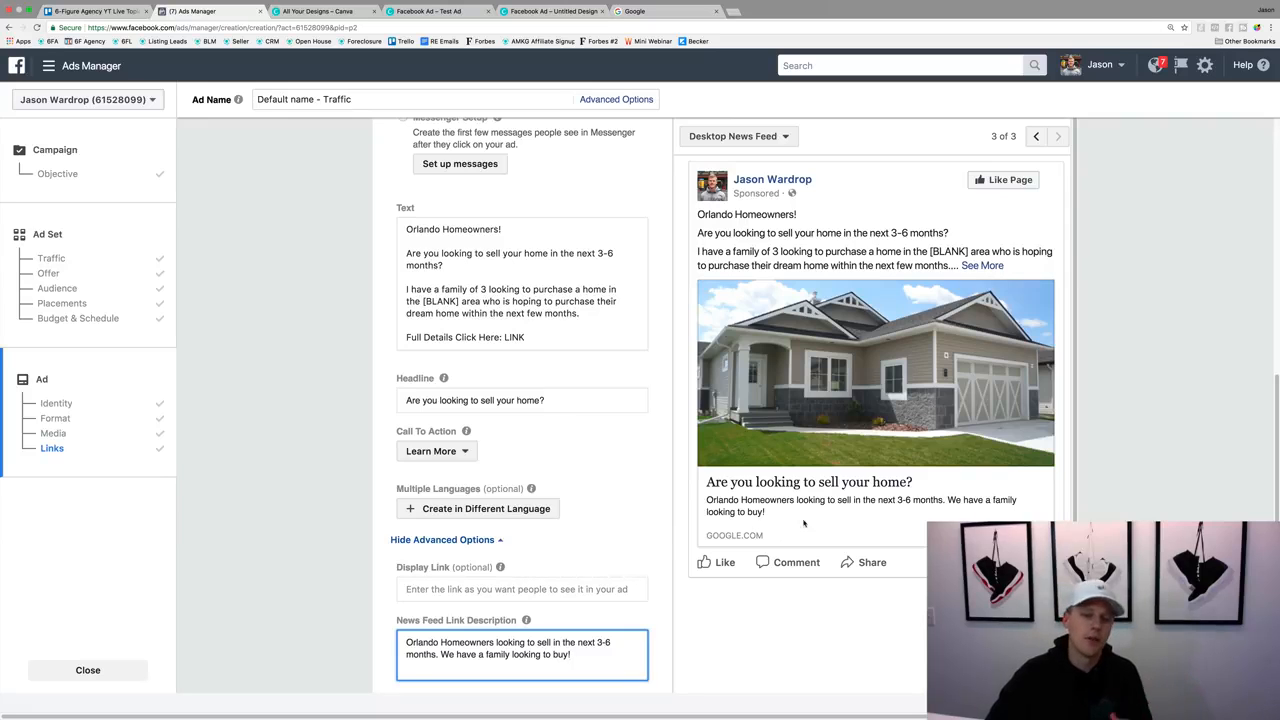
{"action": "scroll", "coordinate": [667, 524], "scroll_direction": "down", "scroll_amount": 3}
{"action": "scroll", "coordinate": [667, 521], "scroll_direction": "down", "scroll_amount": 4}
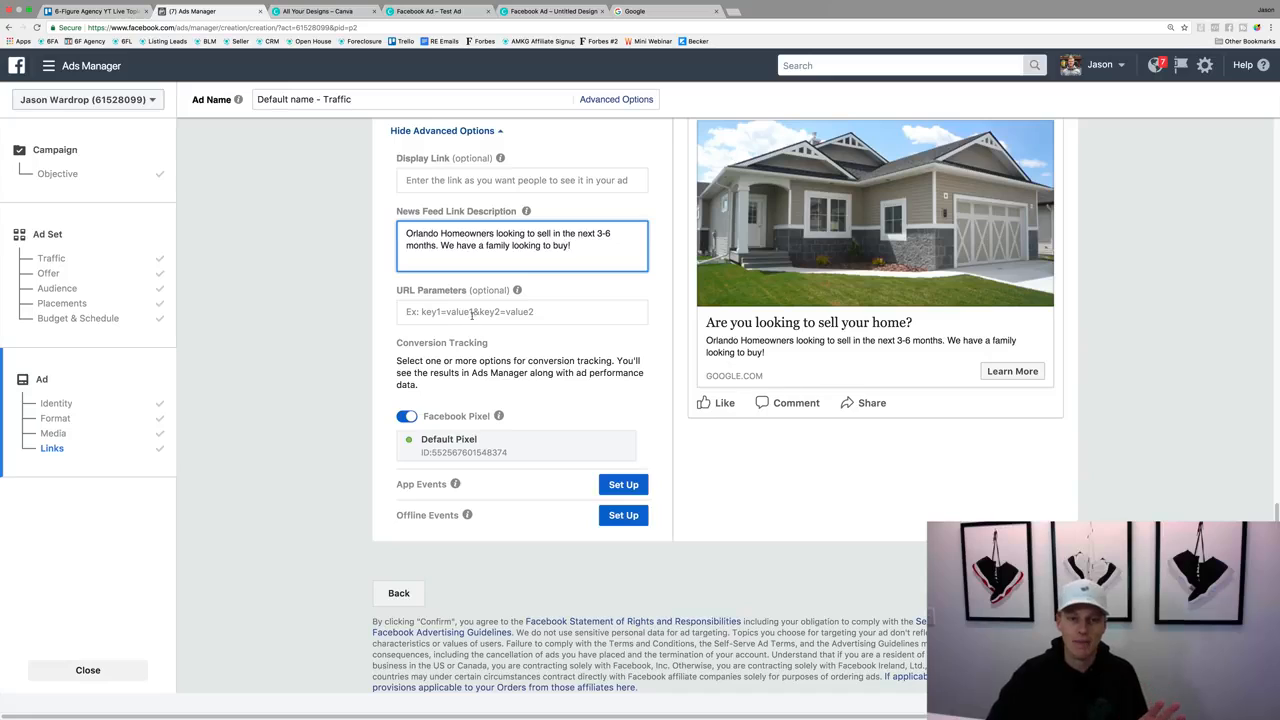
{"action": "left_click", "coordinate": [573, 345]}
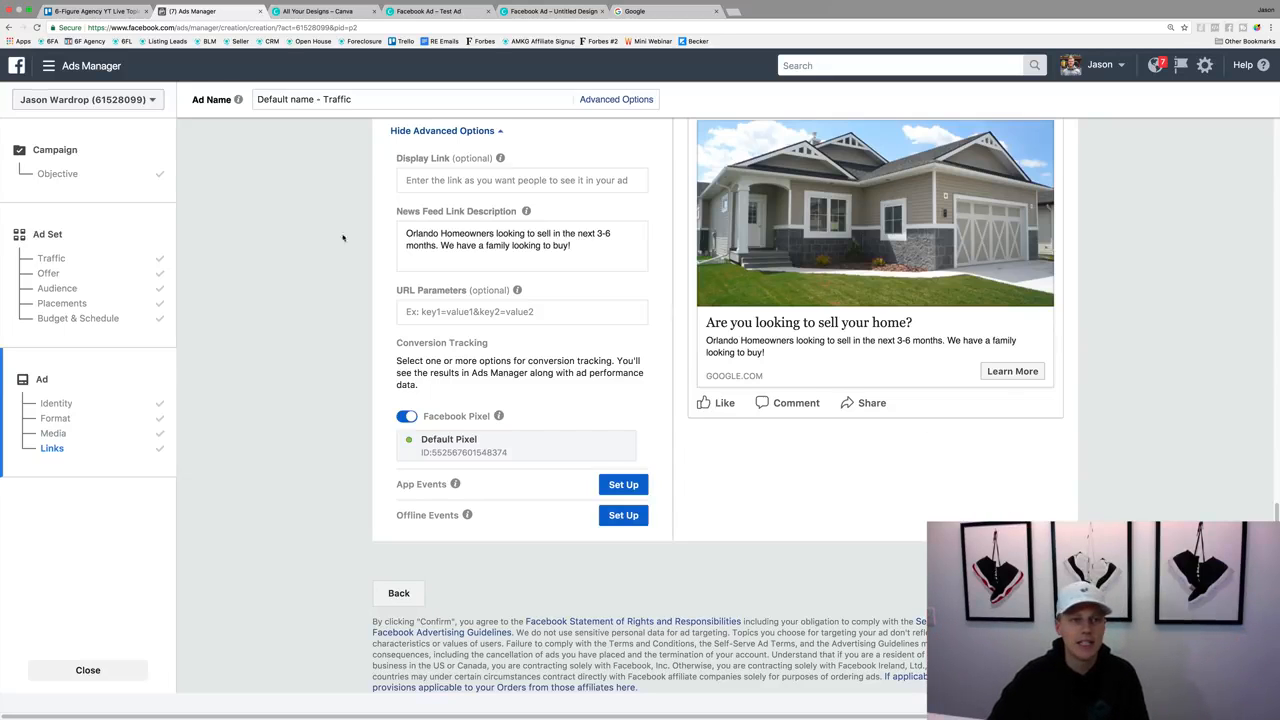
Leave the unfinished ad and go to the Ads Manager campaigns overview
{"action": "left_click", "coordinate": [75, 67]}
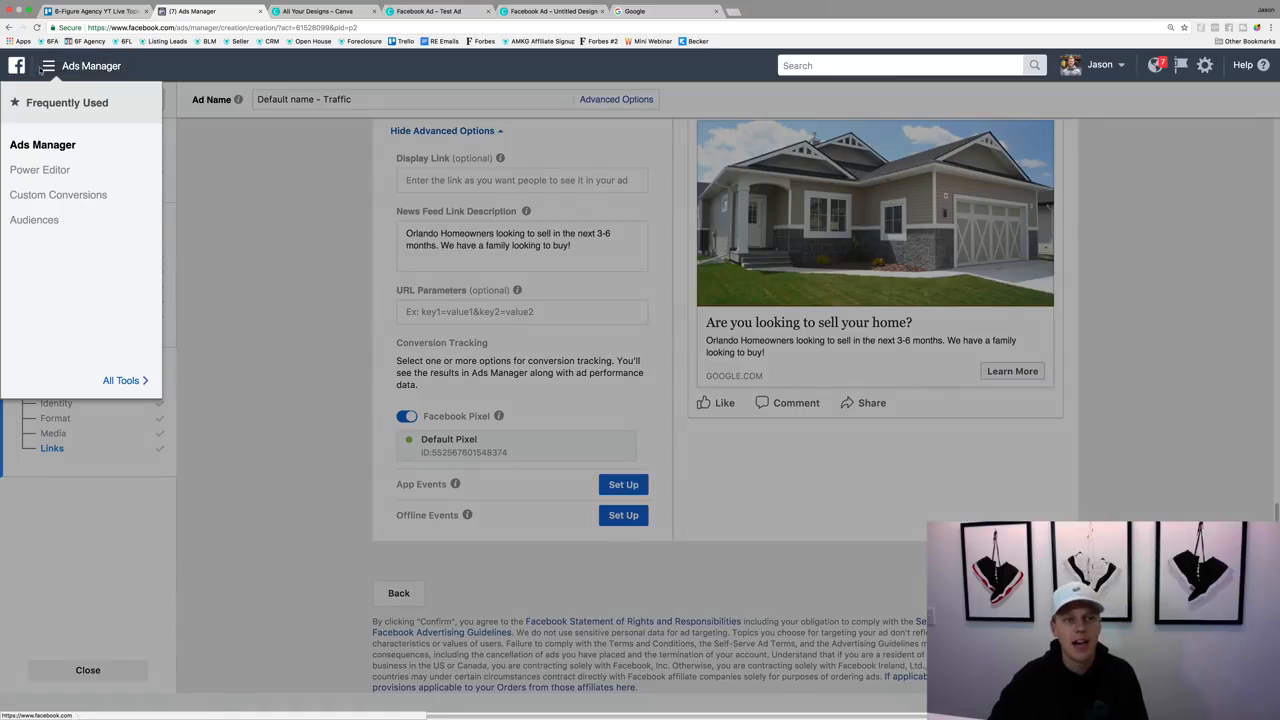
{"action": "left_click", "coordinate": [45, 146]}
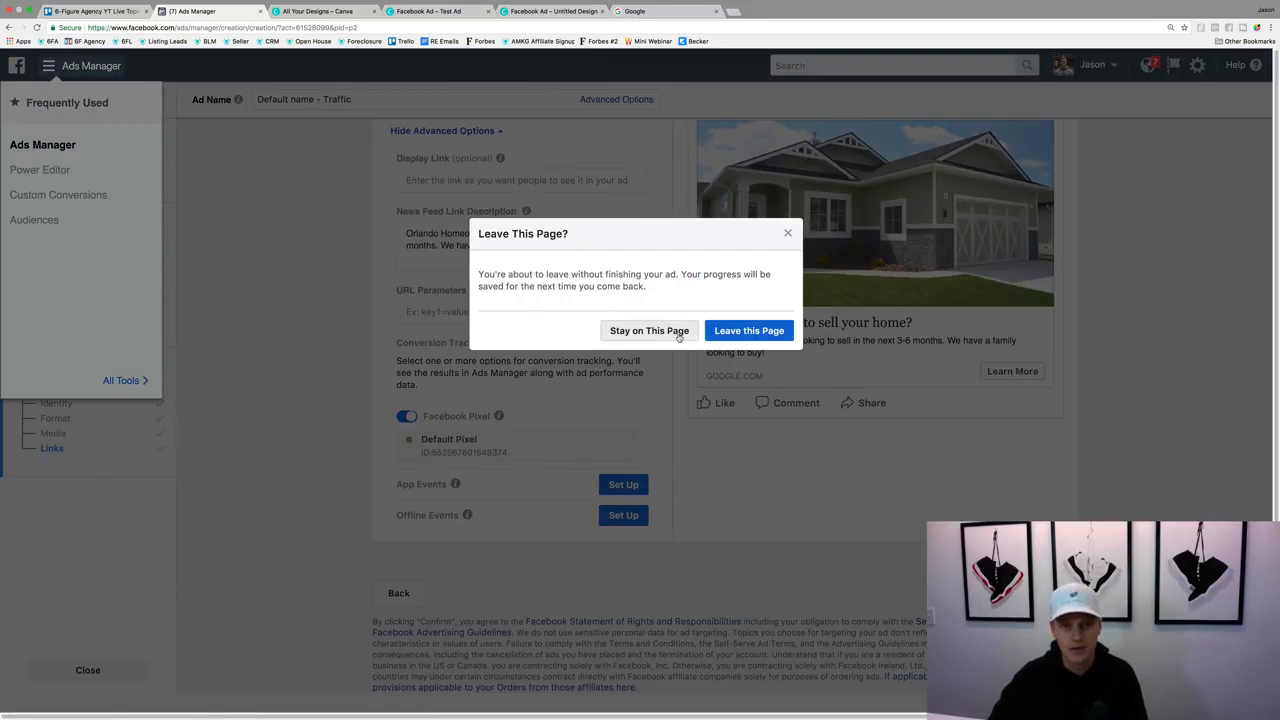
{"action": "left_click", "coordinate": [749, 330]}
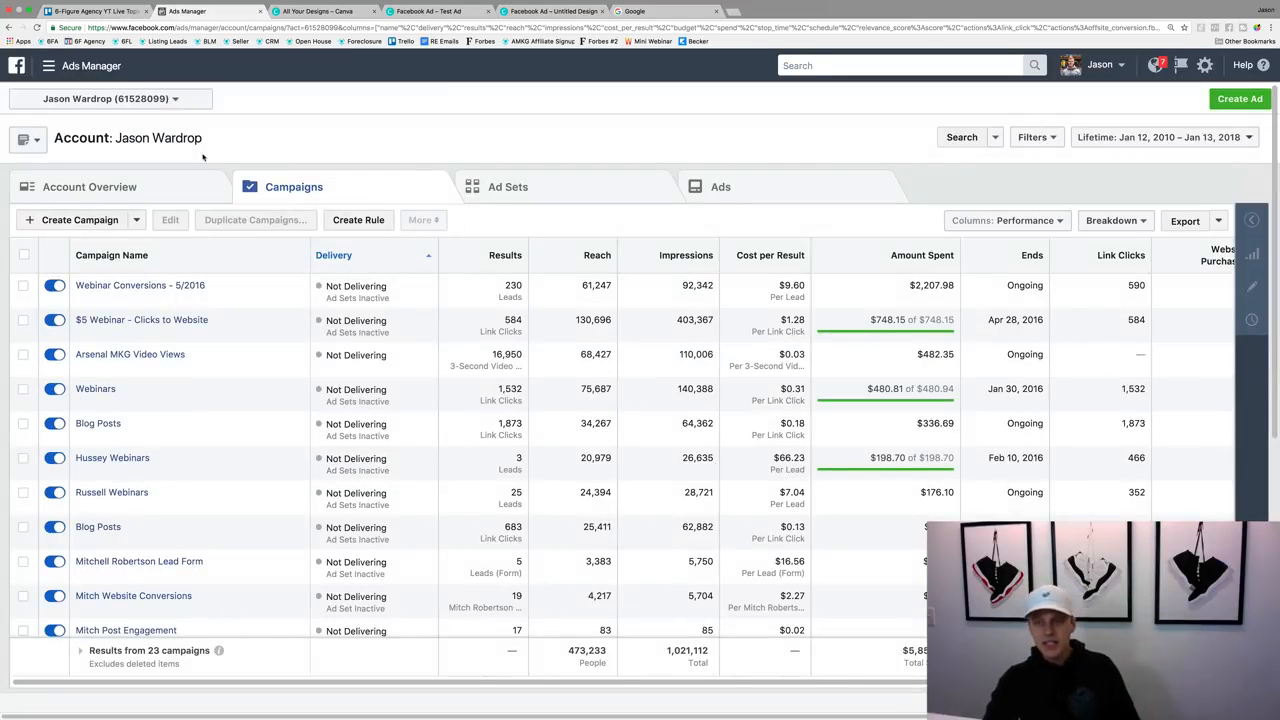
Set the campaign table's reporting period to Last 7 days, Jan 6, 2018 – Jan 12, 2018
{"action": "left_click", "coordinate": [1165, 138]}
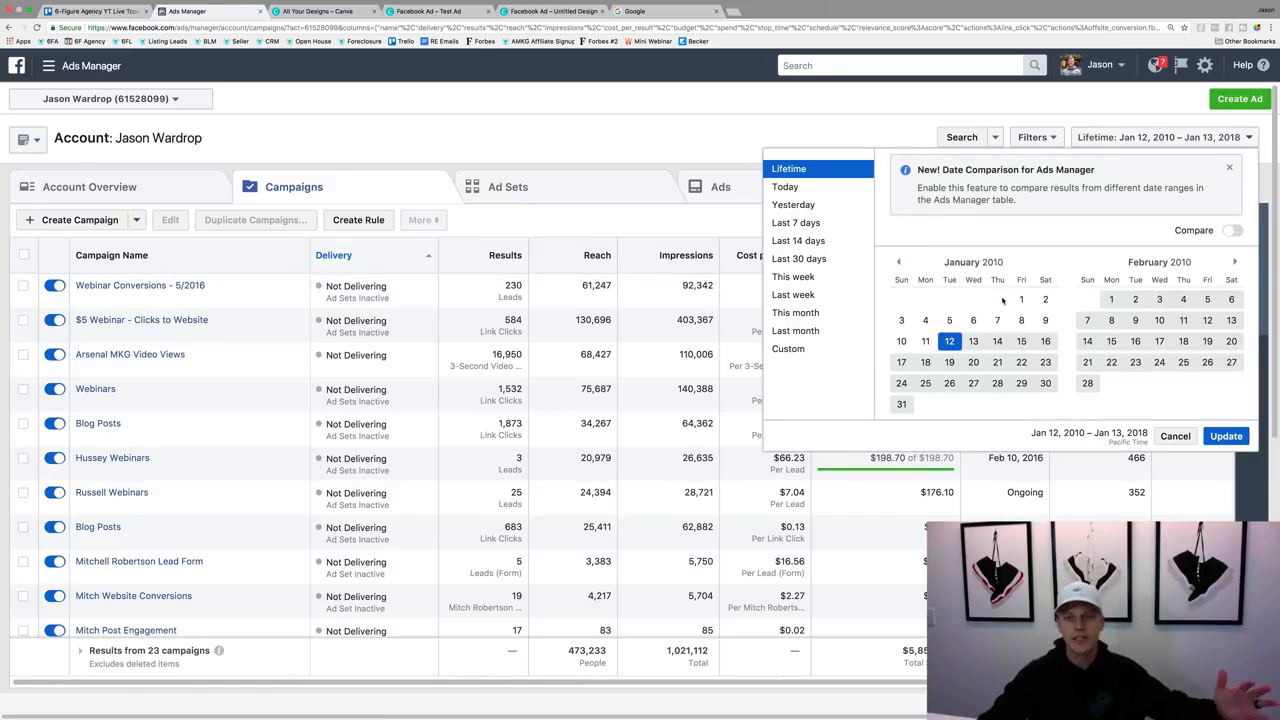
{"action": "left_click", "coordinate": [833, 192]}
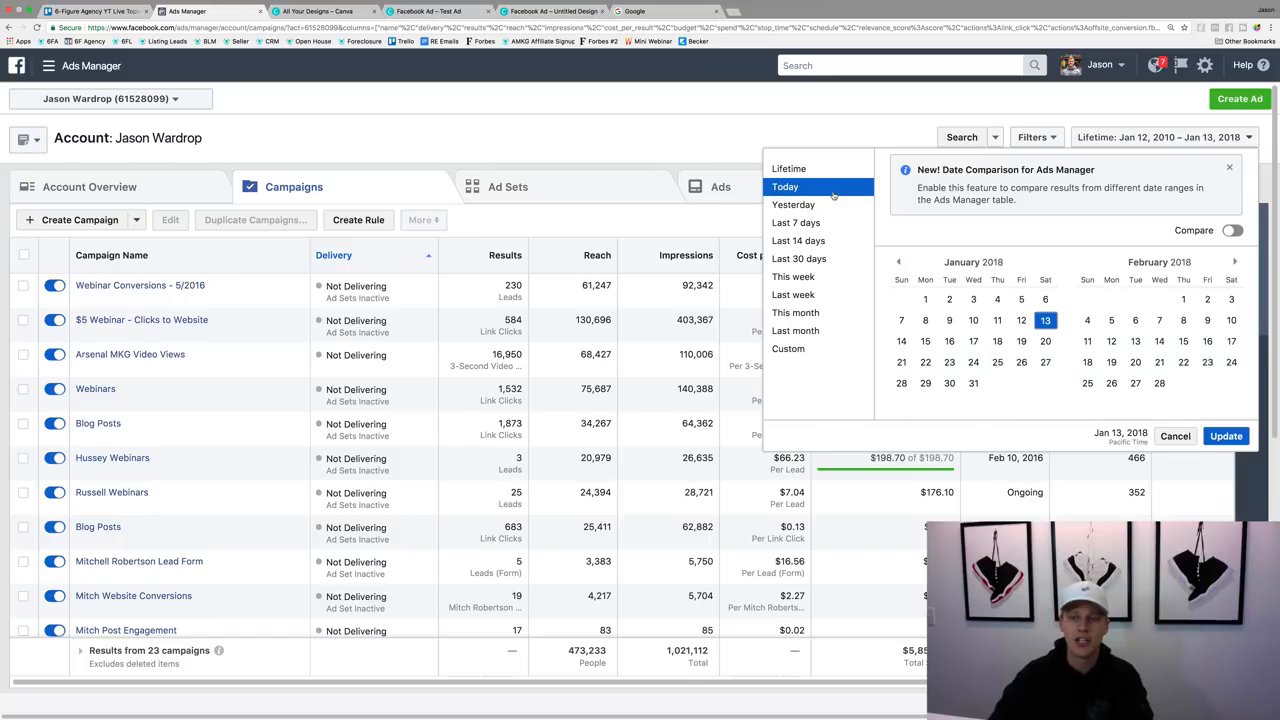
{"action": "left_click", "coordinate": [812, 223]}
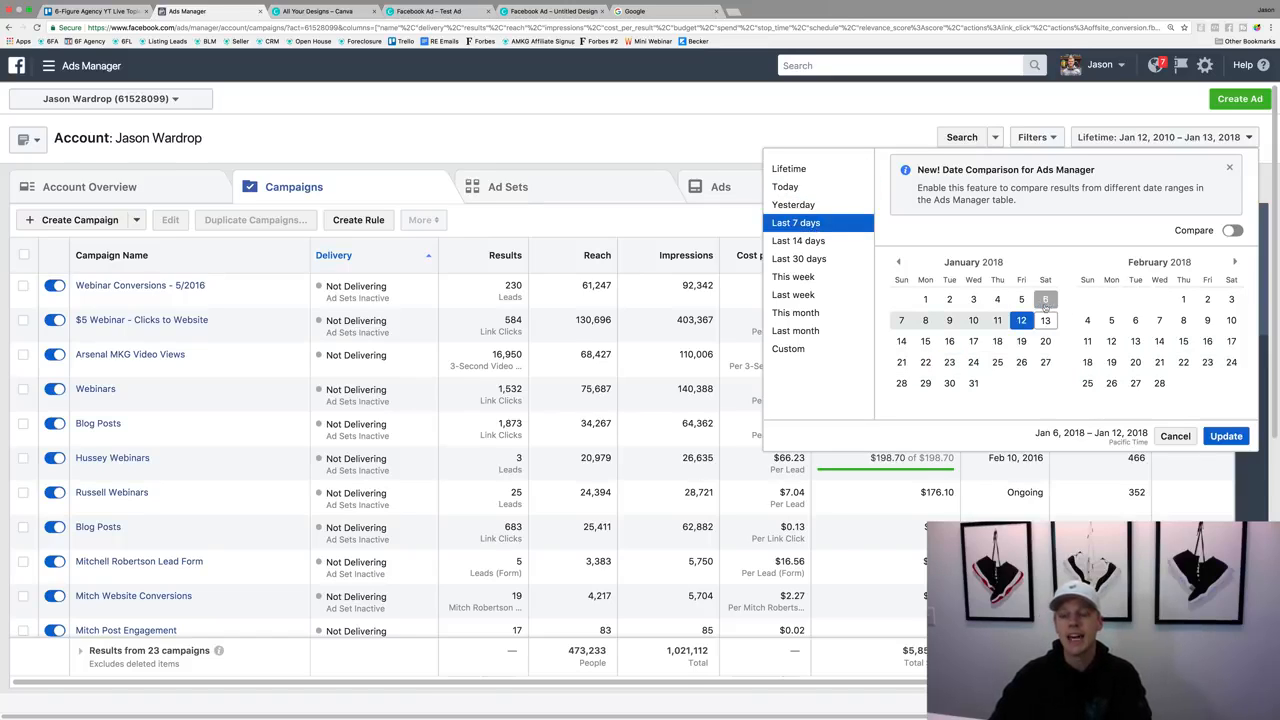
{"action": "left_click", "coordinate": [1043, 302]}
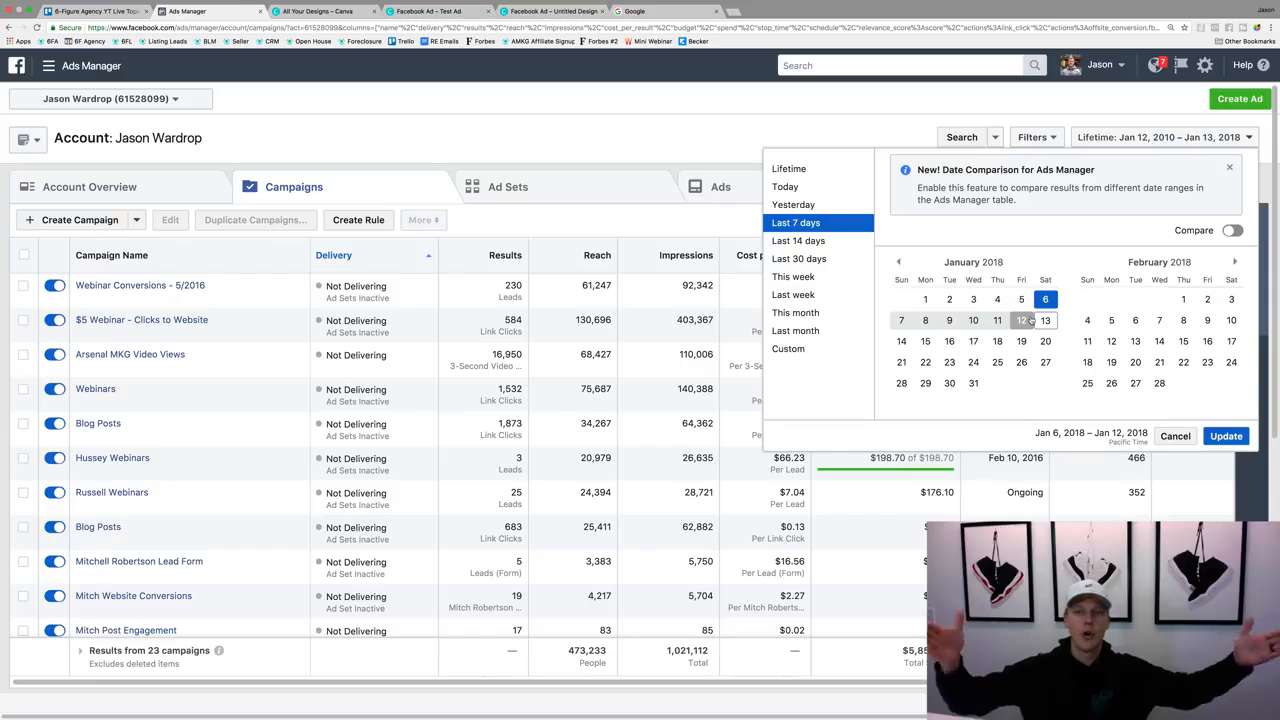
{"action": "left_click", "coordinate": [1030, 320]}
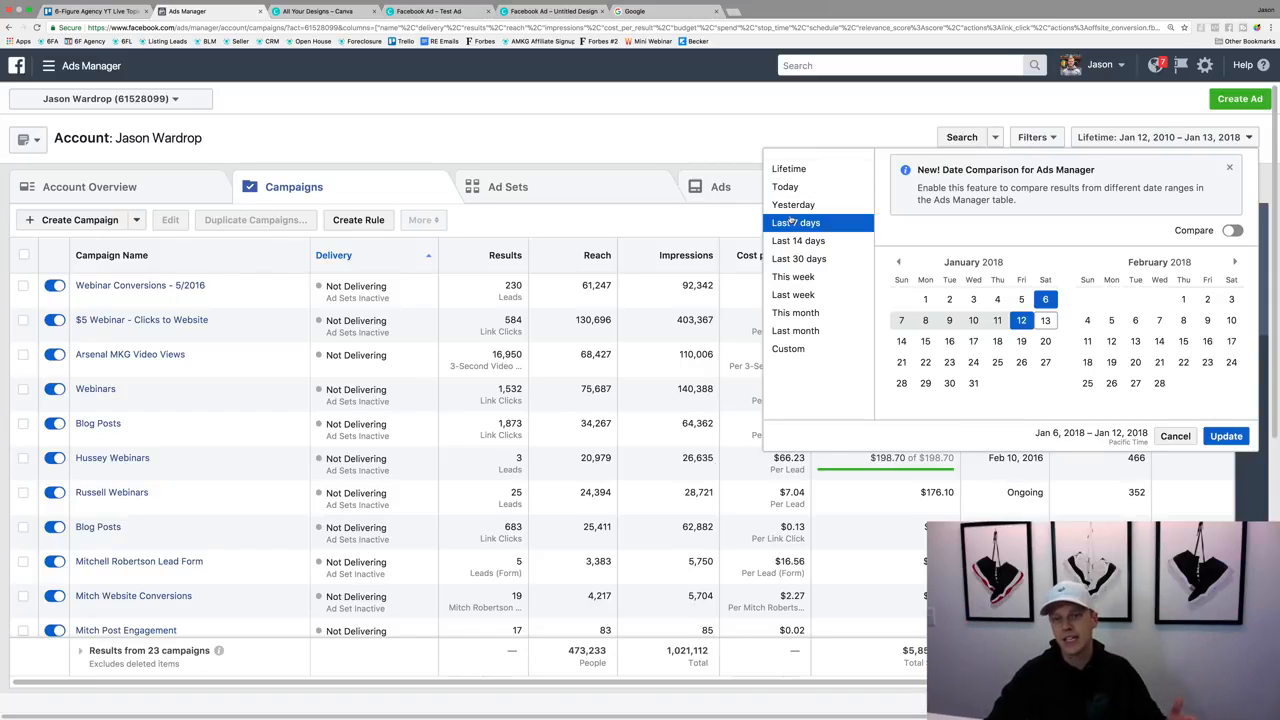
{"action": "left_click", "coordinate": [1226, 437]}
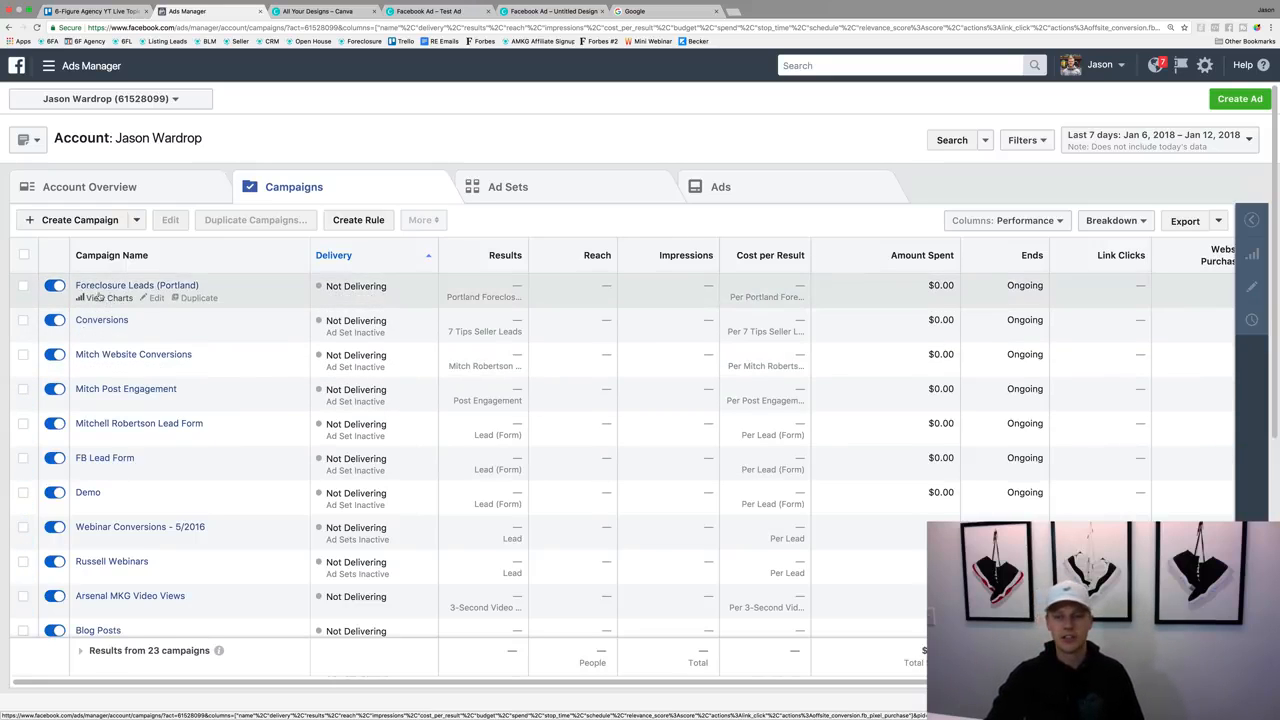
Show the campaign table with the Delivery column preset and with the Engagement preset, leaving Engagement applied
{"action": "left_click", "coordinate": [1040, 222]}
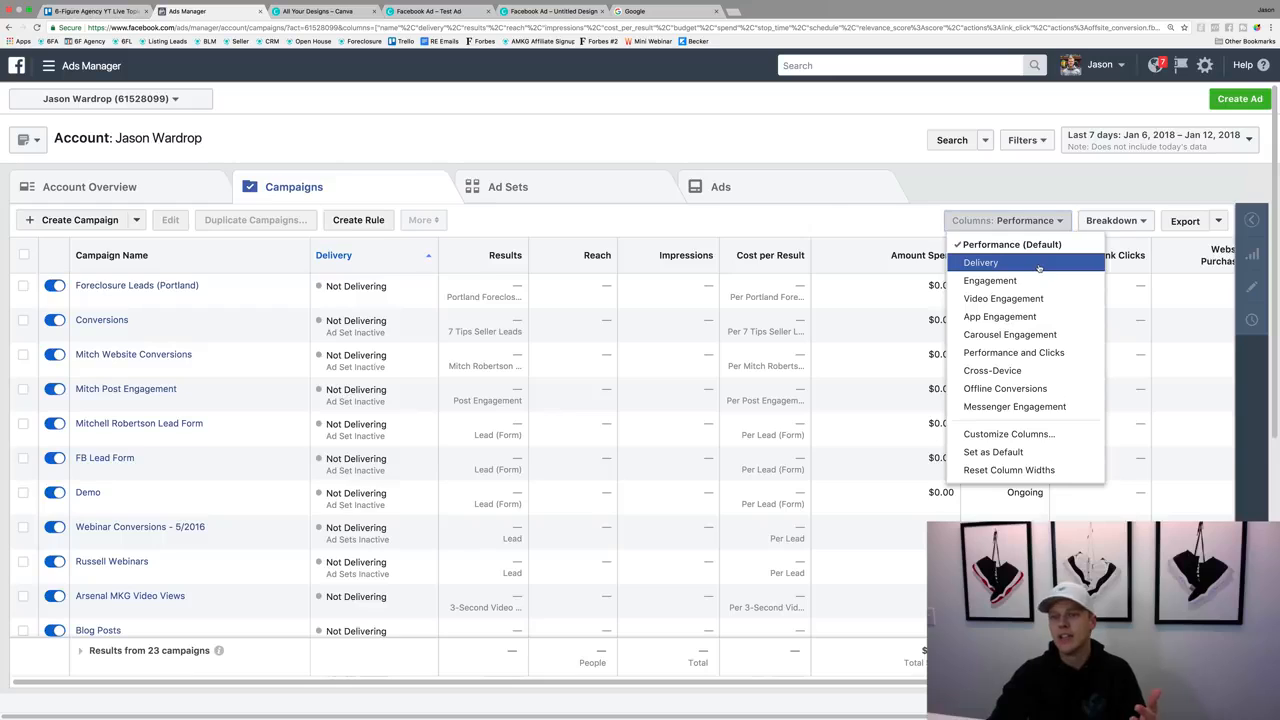
{"action": "left_click", "coordinate": [1038, 264]}
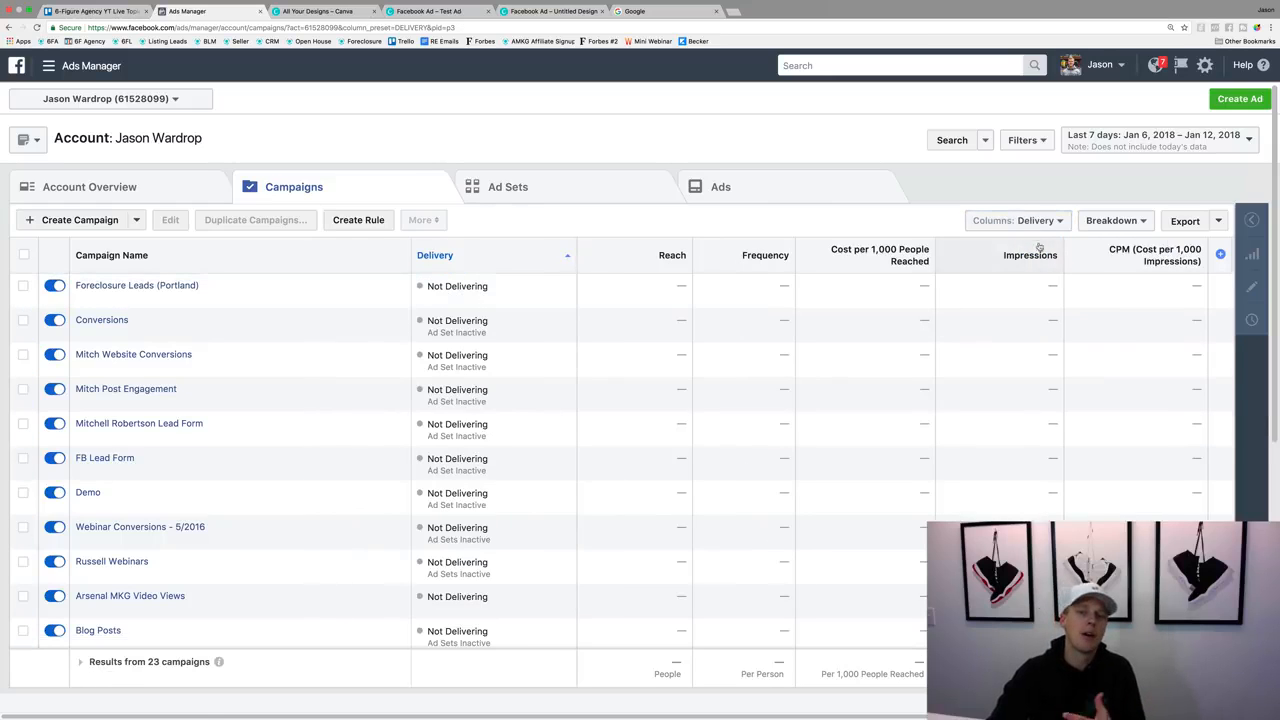
{"action": "left_click", "coordinate": [1036, 222]}
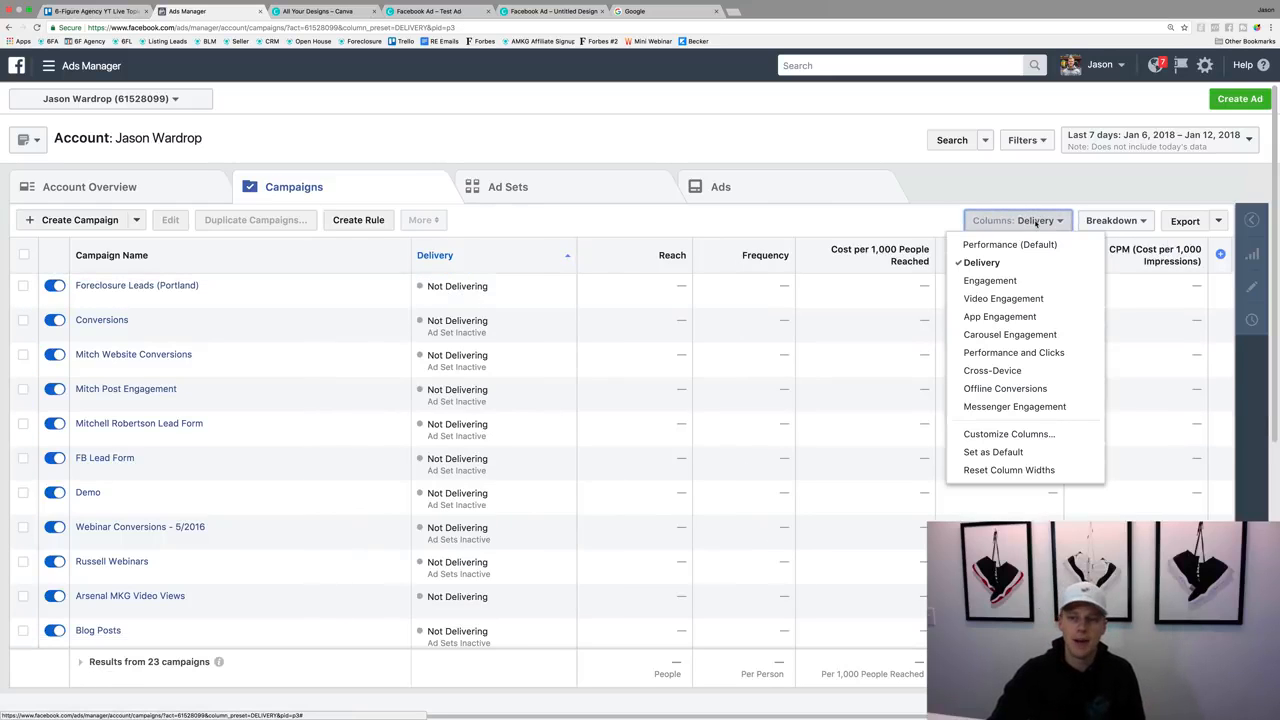
{"action": "left_click", "coordinate": [1031, 284]}
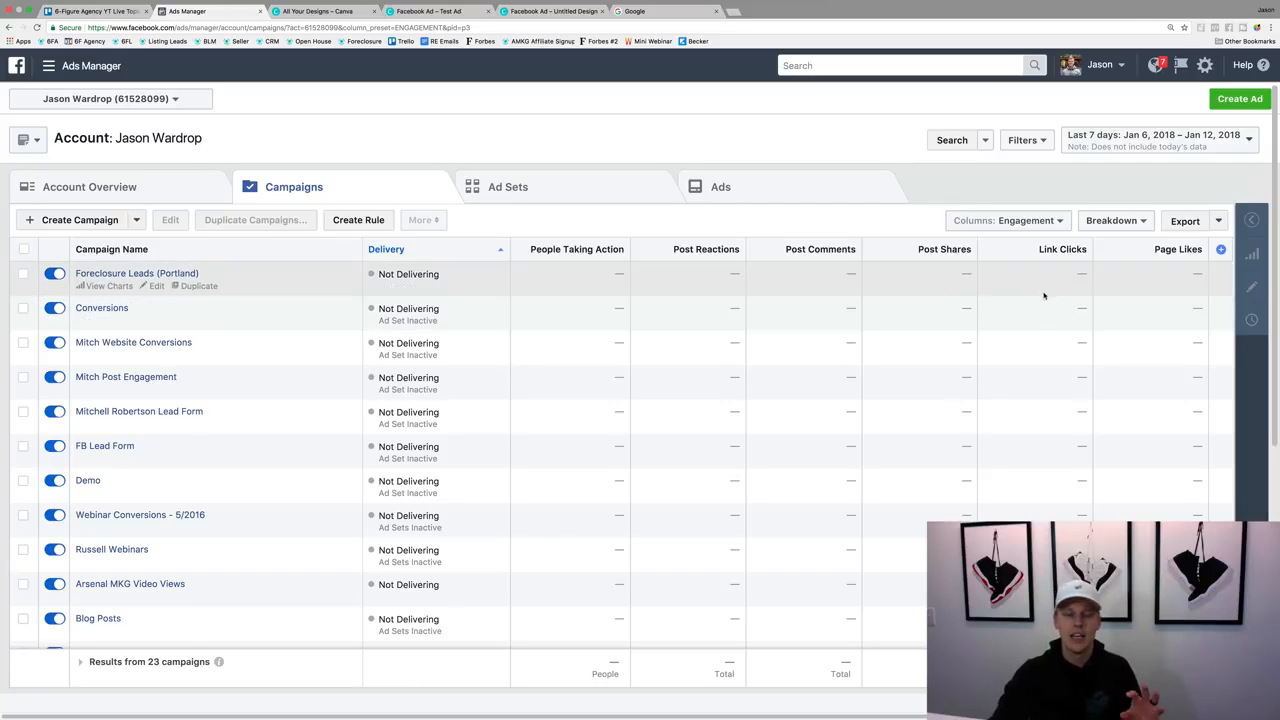
{"action": "left_click", "coordinate": [1035, 223]}
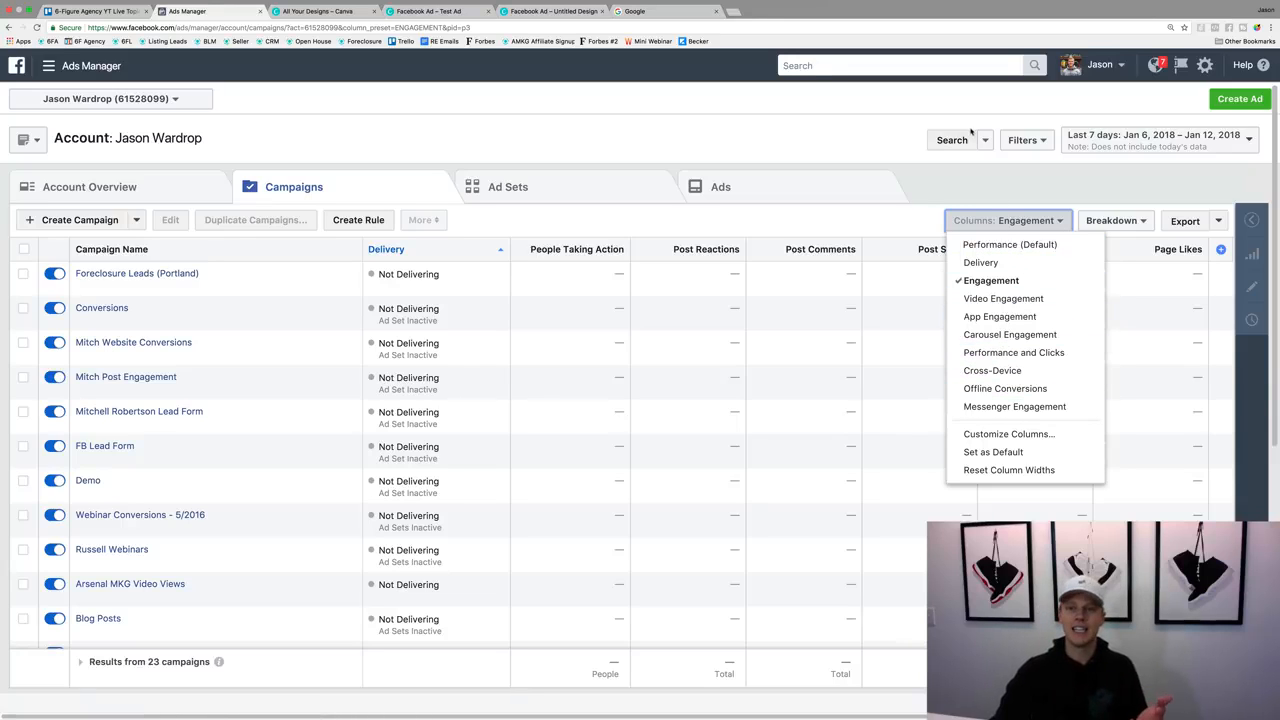
{"action": "left_click", "coordinate": [974, 177]}
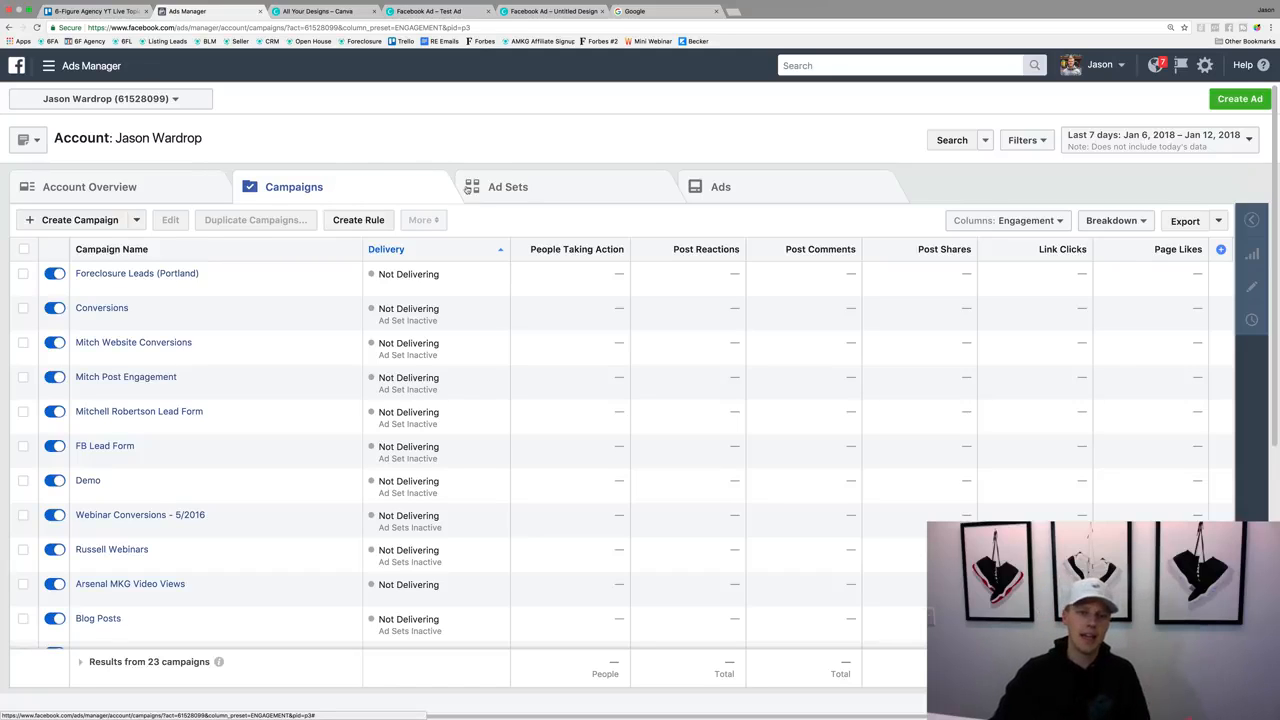
View the account's ad sets and ads lists, and return to the campaigns list
{"action": "left_click", "coordinate": [521, 186]}
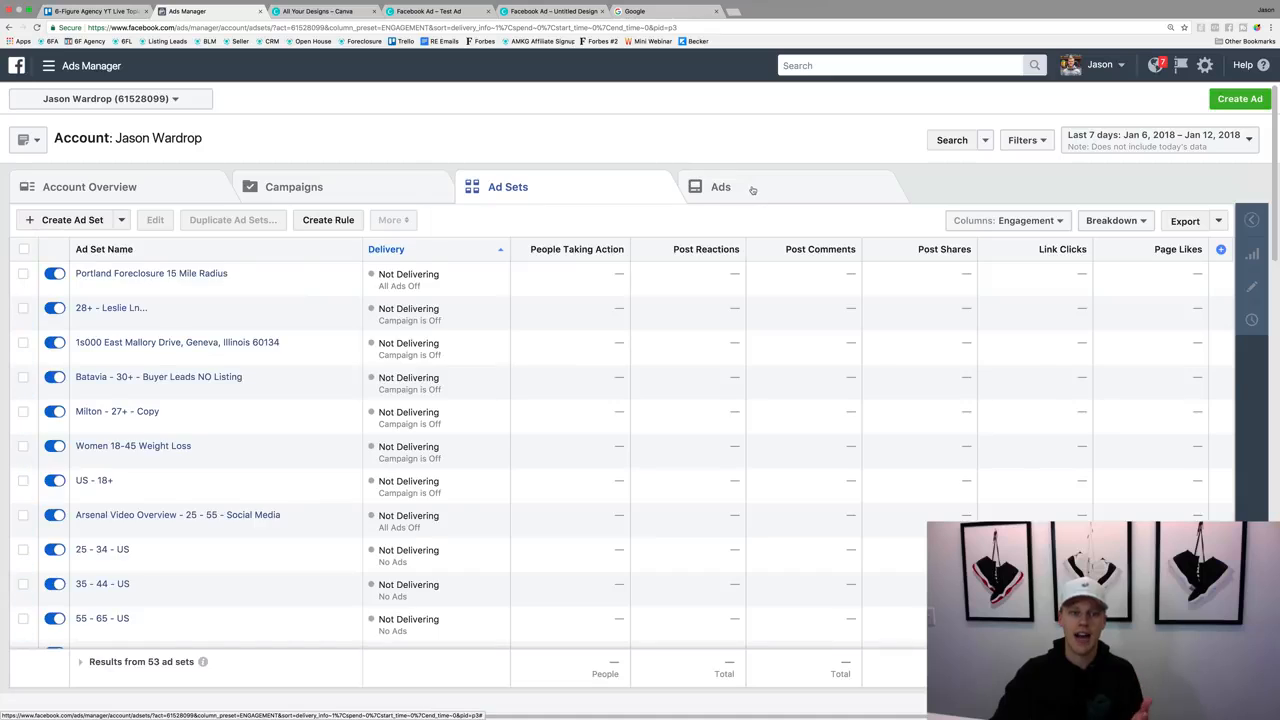
{"action": "left_click", "coordinate": [752, 189]}
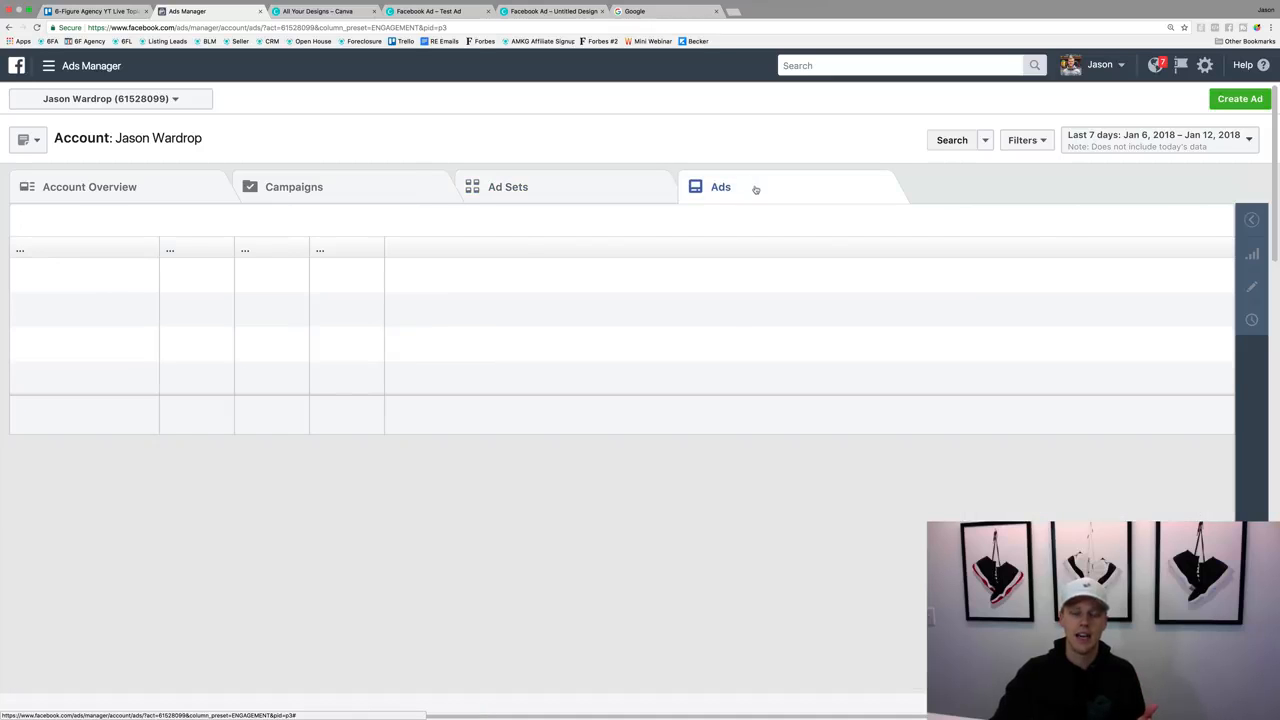
{"action": "left_click", "coordinate": [316, 186]}
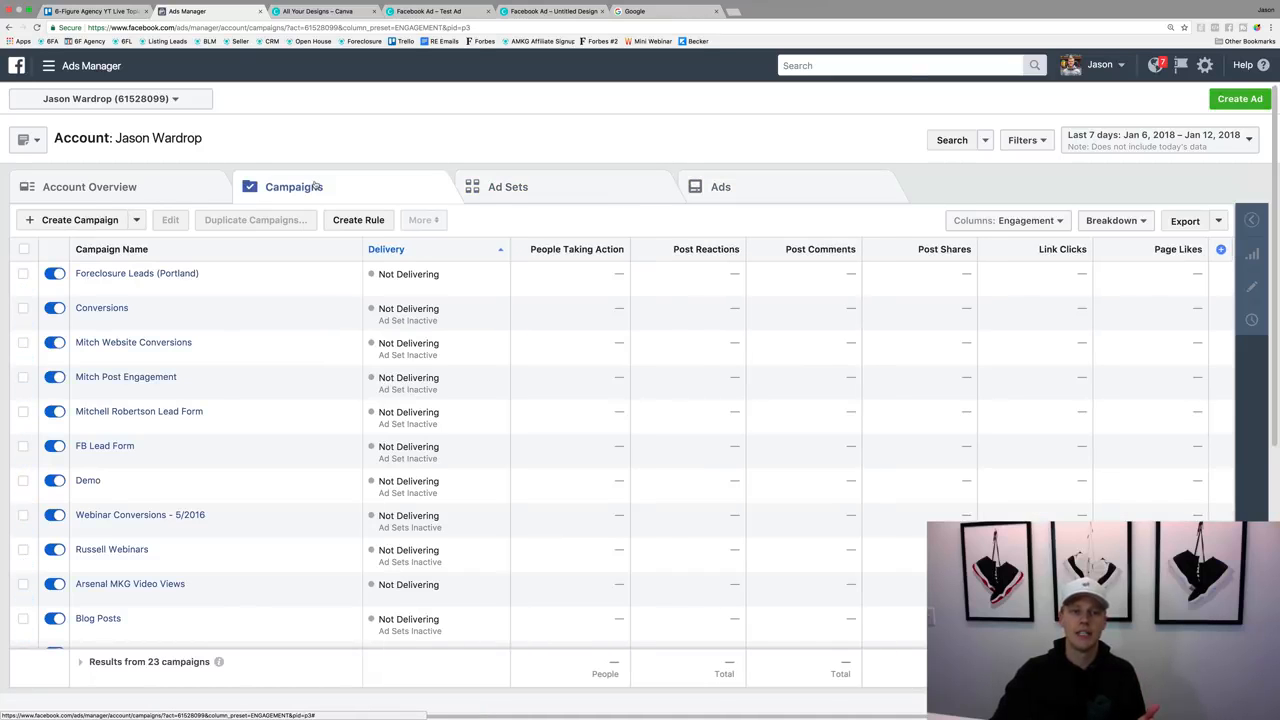
Open the Foreclosure Leads (Portland) campaign's Portland Foreclosure 15 Mile Radius ad set and preview its "Default name - Conversions" ad
{"action": "left_click", "coordinate": [150, 274]}
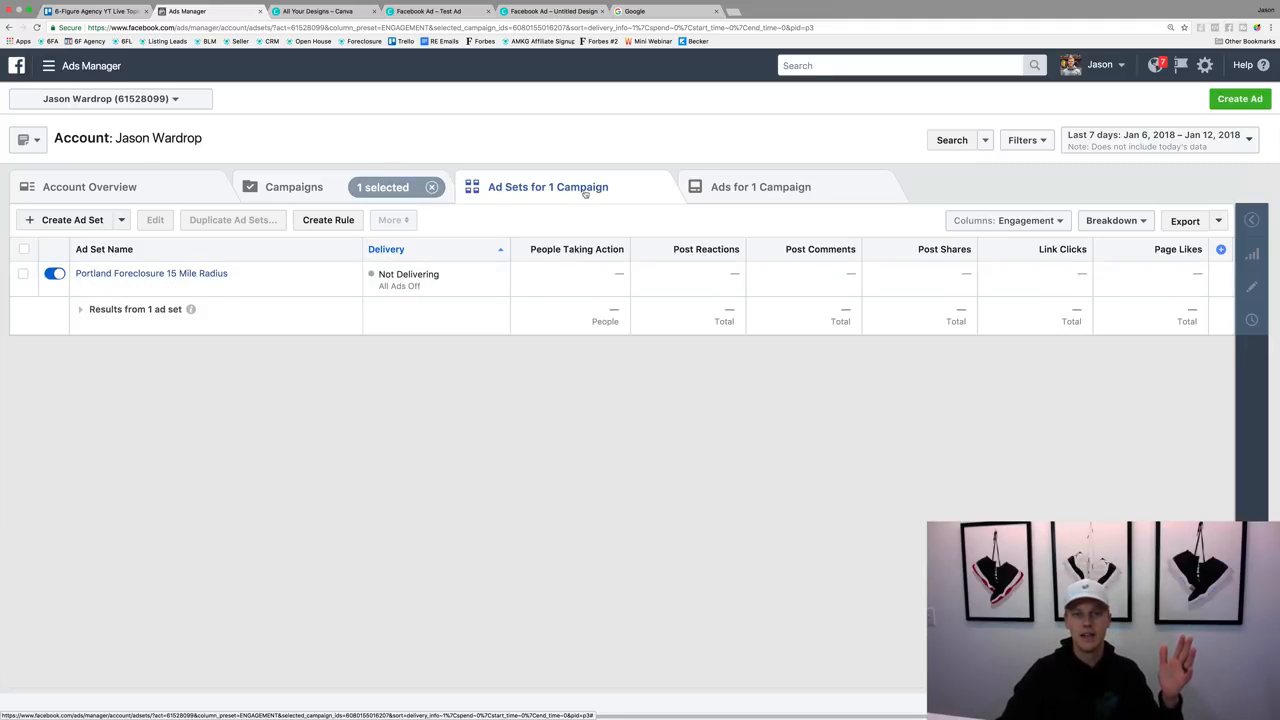
{"action": "mouse_move", "coordinate": [143, 277]}
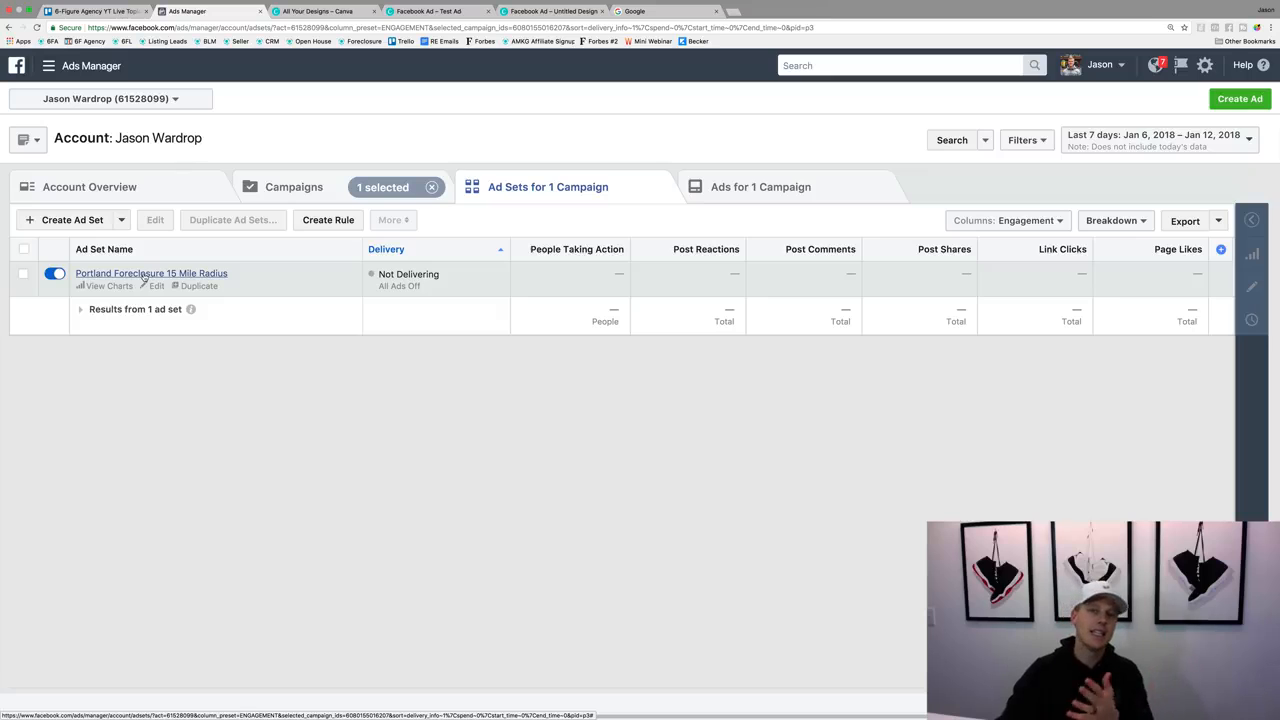
{"action": "left_click", "coordinate": [143, 274]}
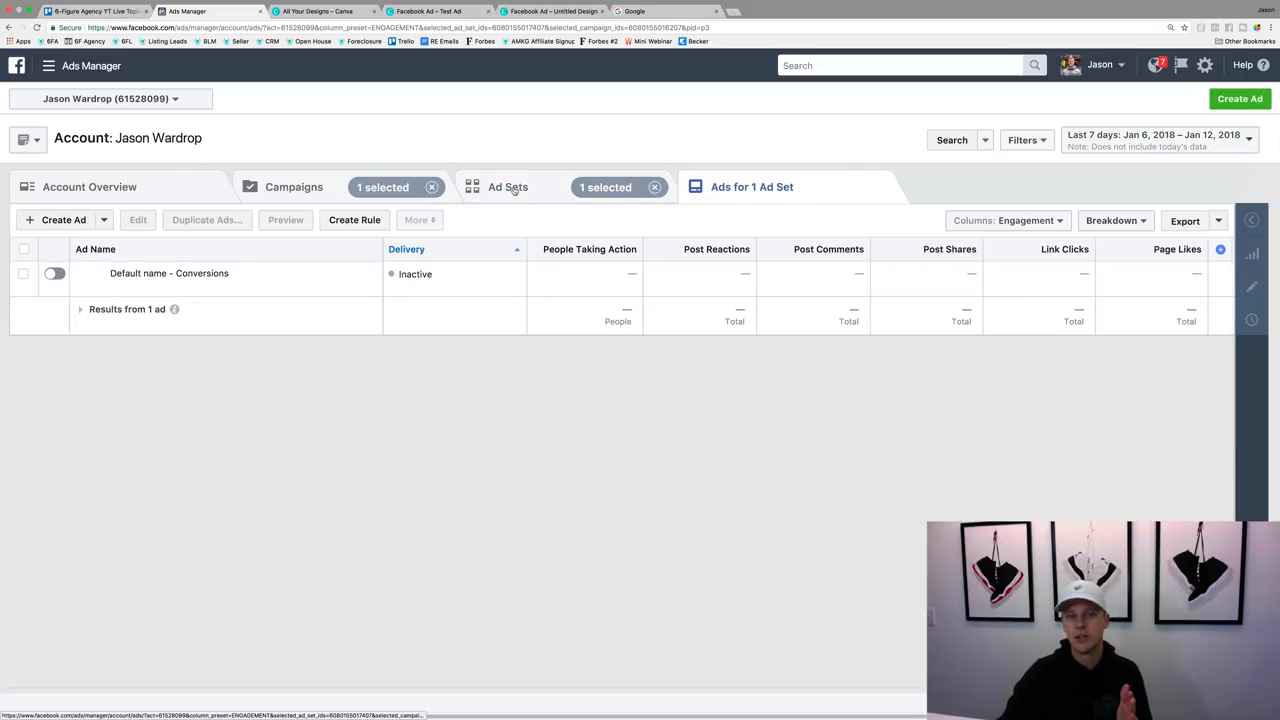
{"action": "mouse_move", "coordinate": [184, 270]}
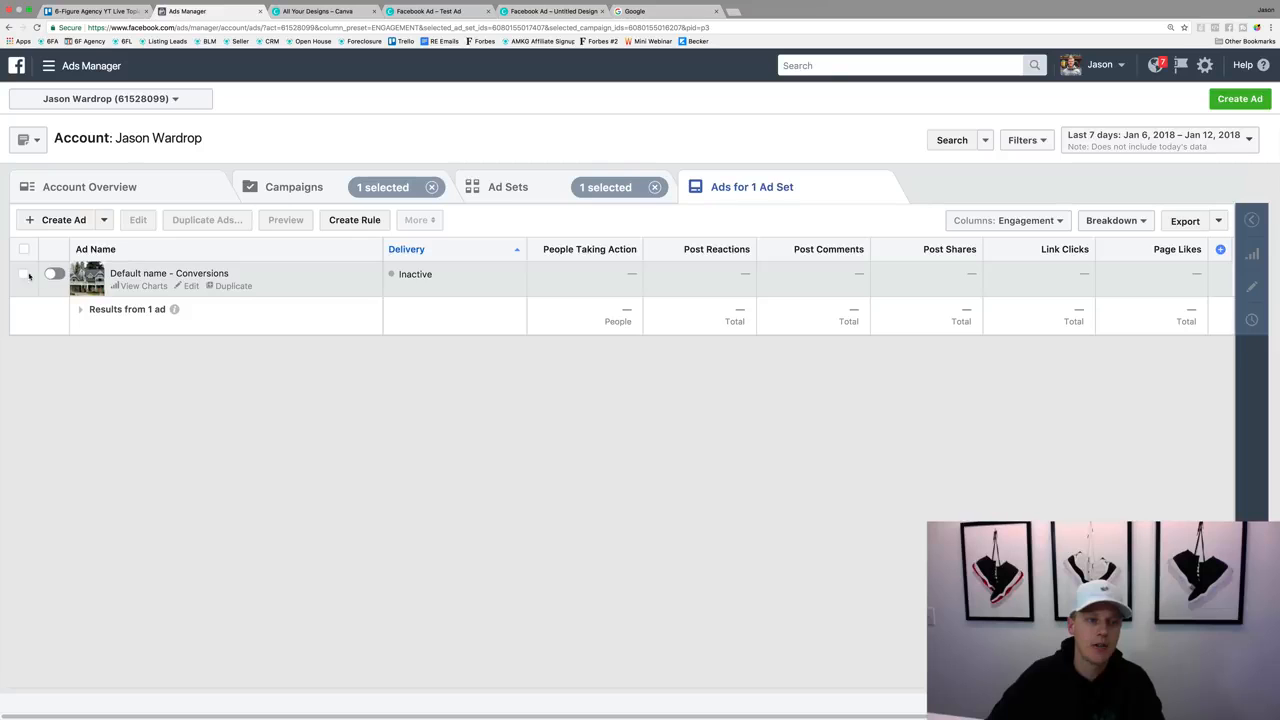
{"action": "left_click", "coordinate": [25, 275]}
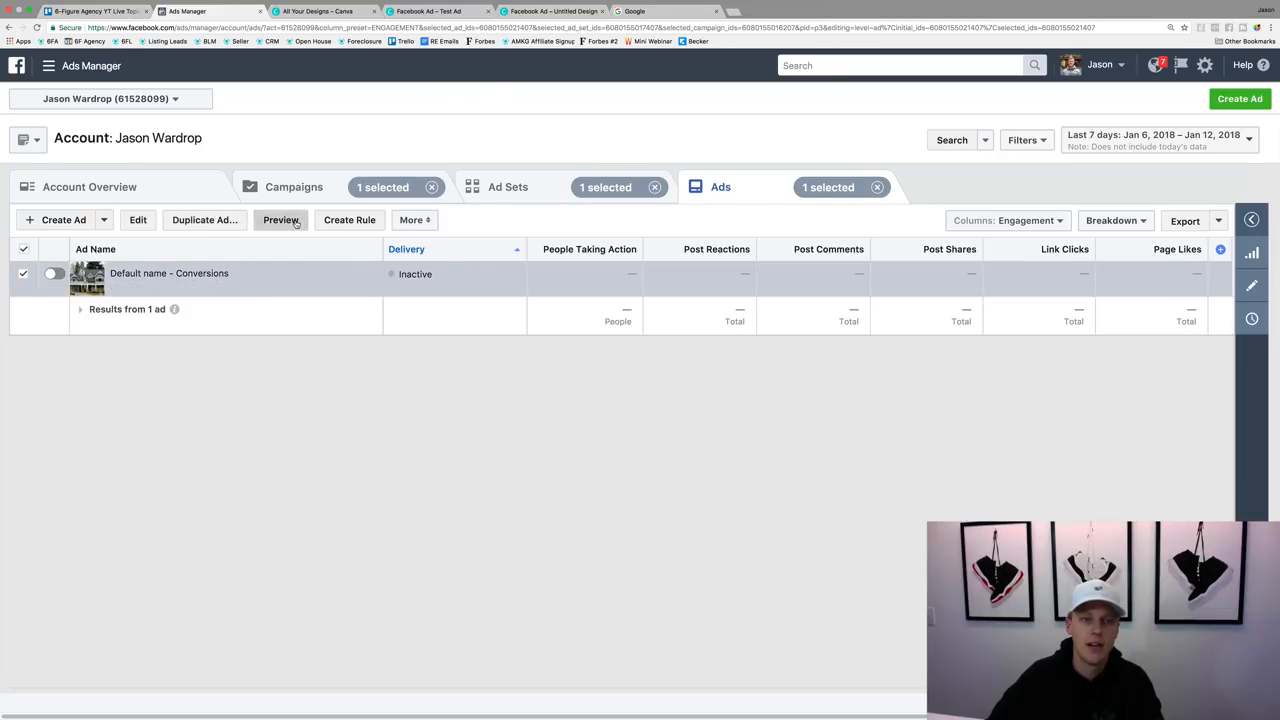
{"action": "left_click", "coordinate": [282, 220]}
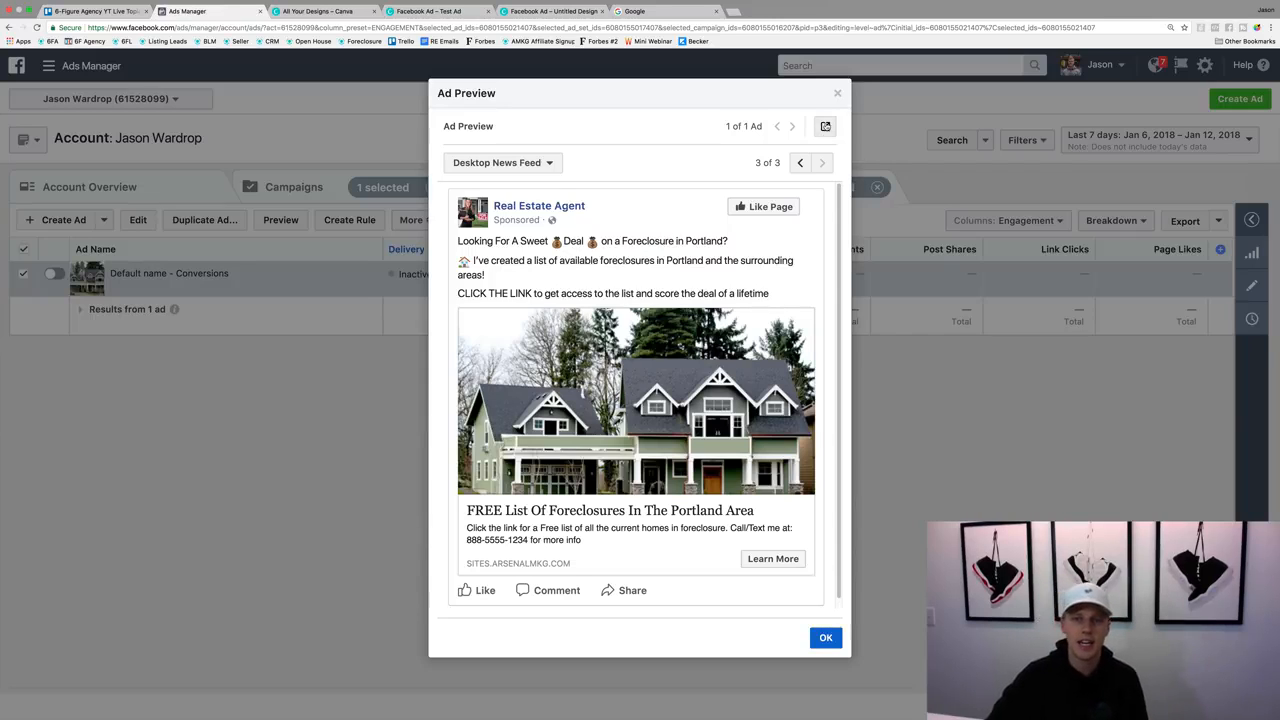
Open the previewed ad as a Facebook post with comments and like it as the Real Estate Agent page
{"action": "left_click", "coordinate": [827, 131]}
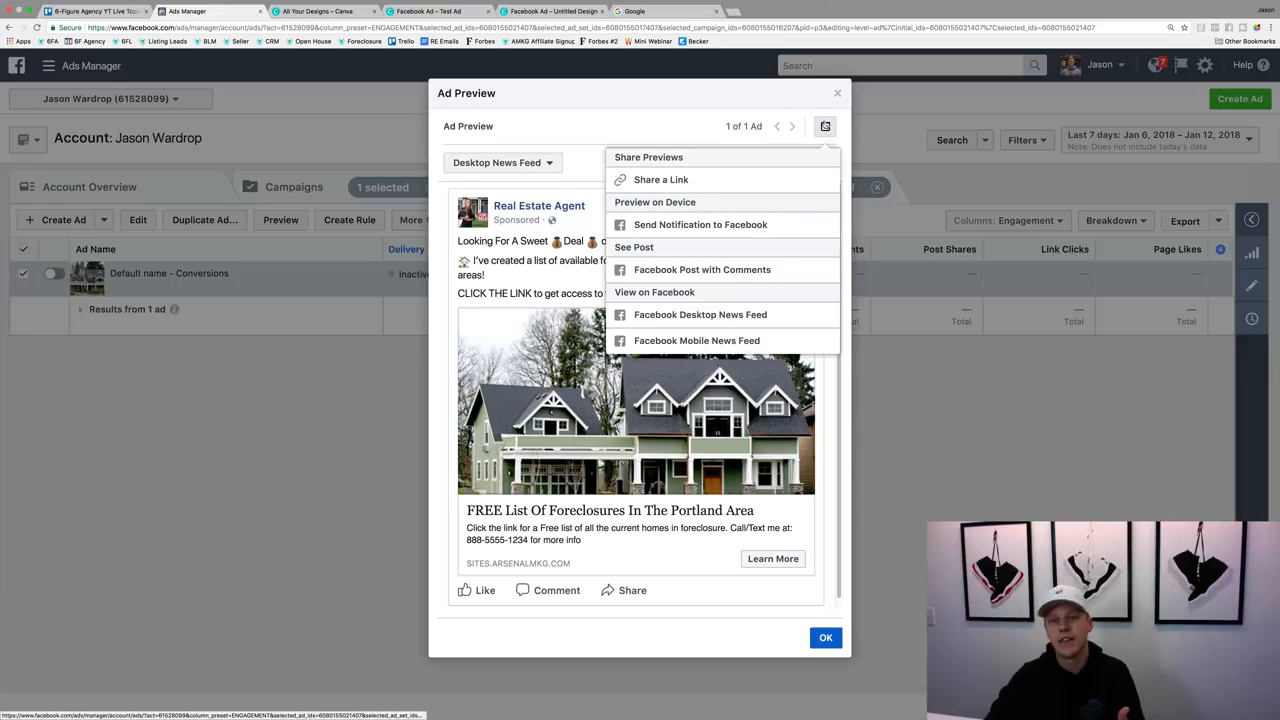
{"action": "left_click", "coordinate": [759, 270]}
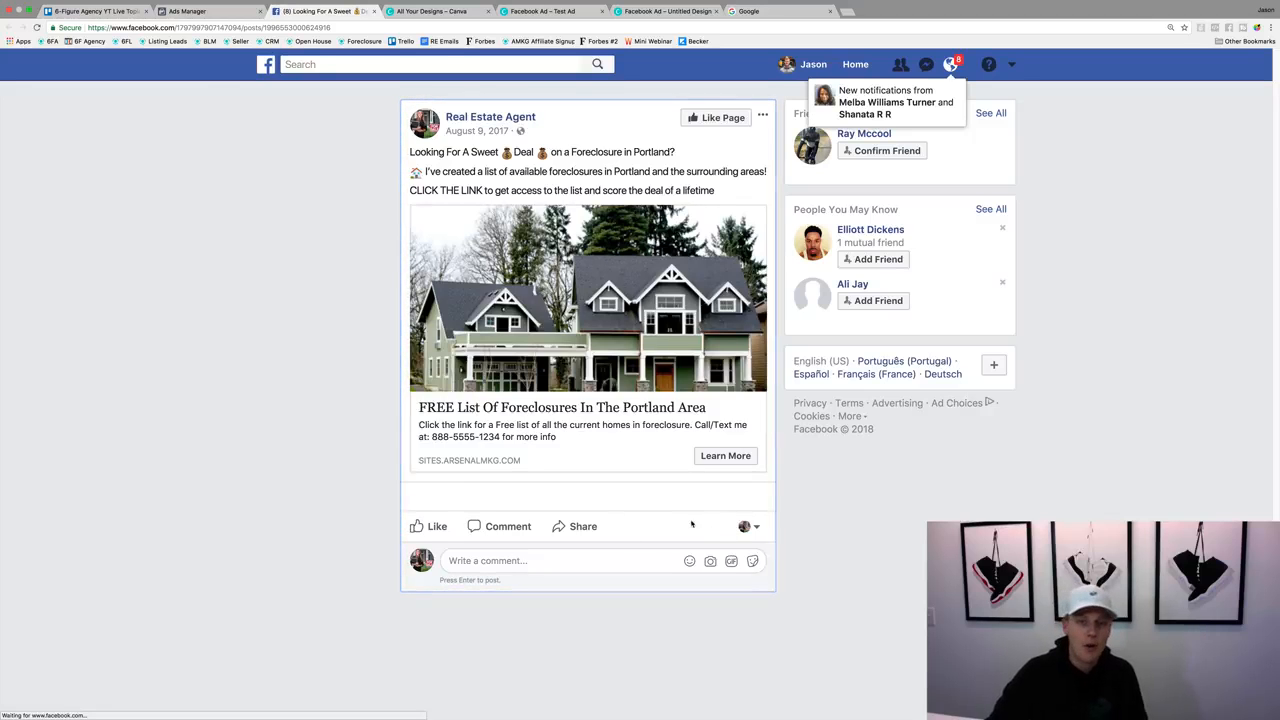
{"action": "left_click", "coordinate": [432, 526]}
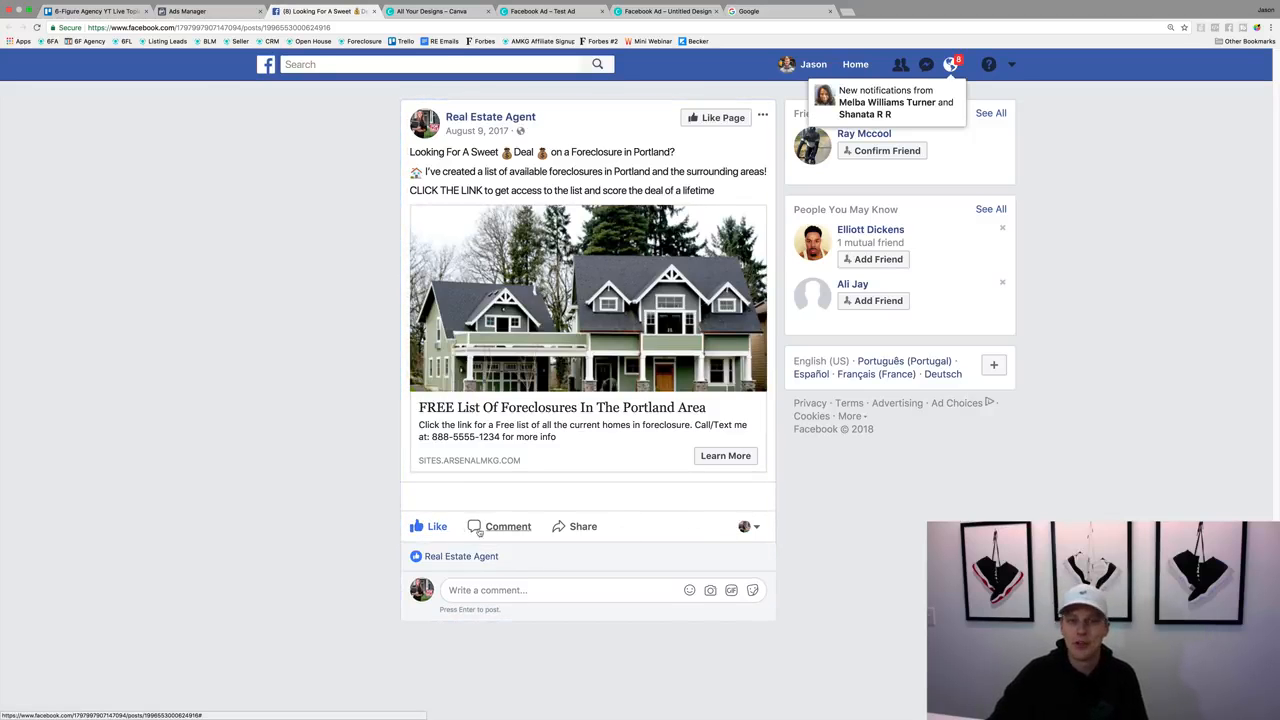
View the list of pages available for interacting with the post, and return to Ads Manager with the ad preview closed
{"action": "left_click", "coordinate": [745, 527]}
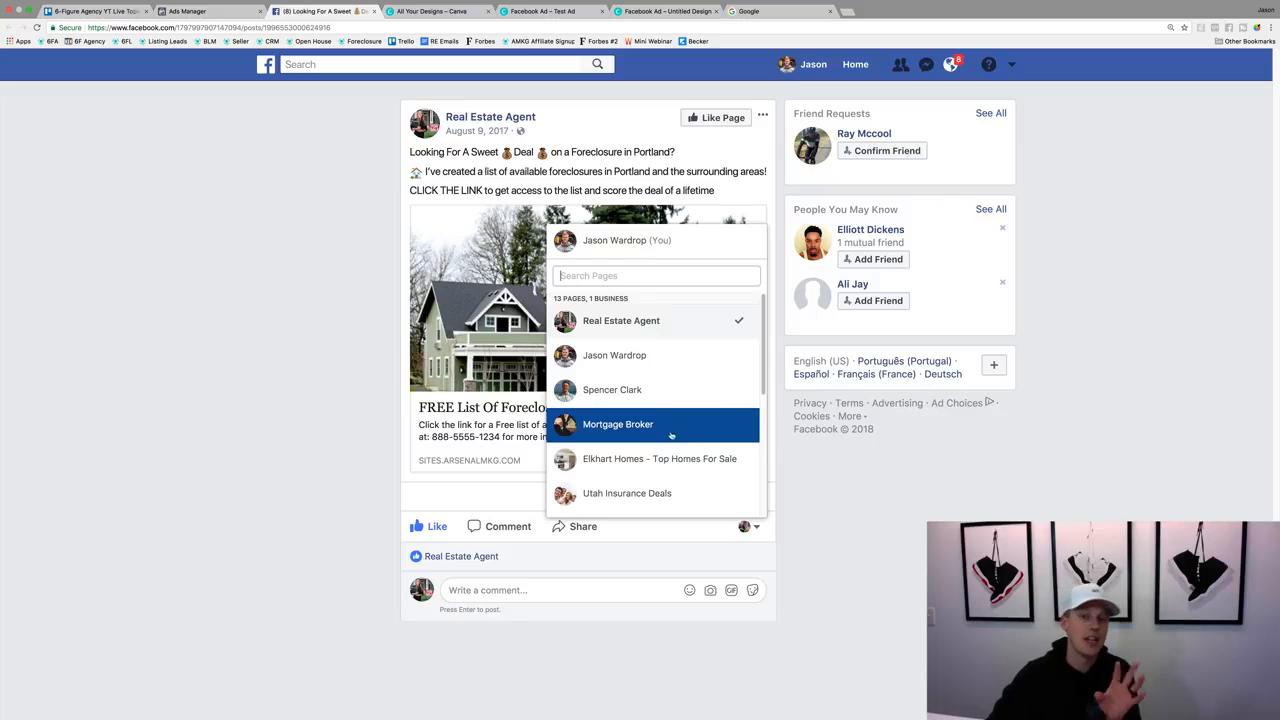
{"action": "left_click", "coordinate": [904, 545]}
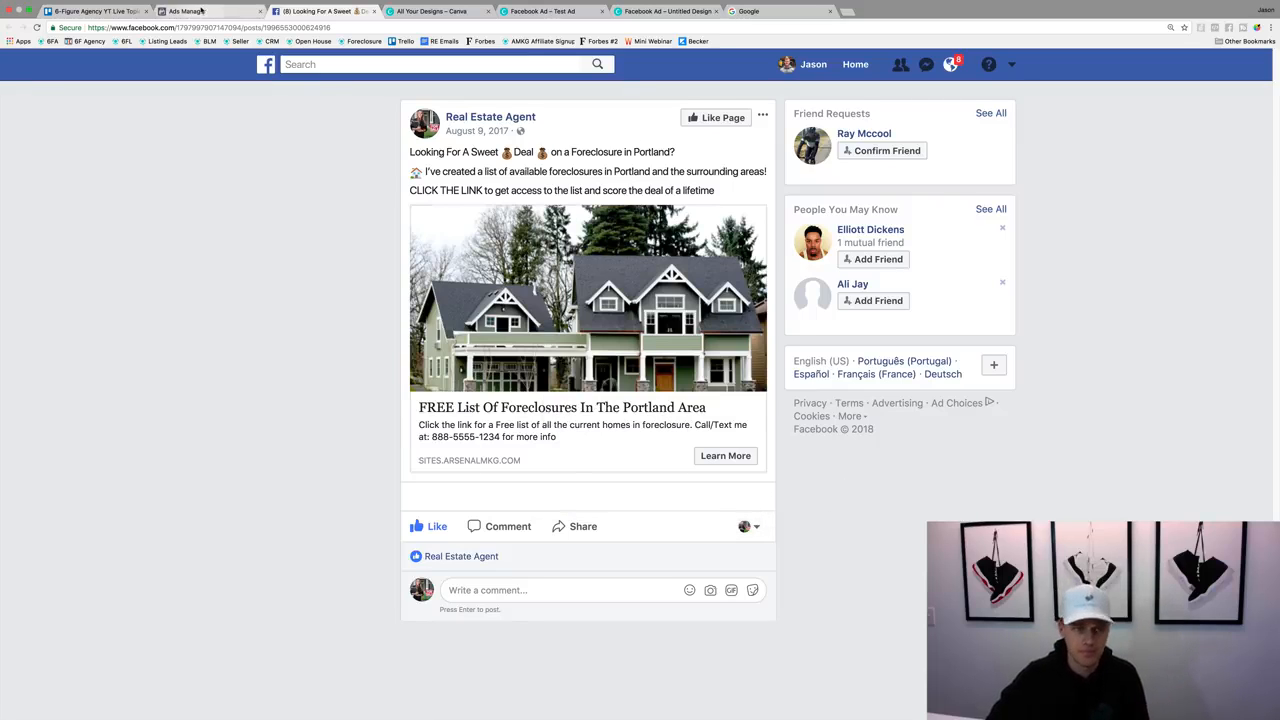
{"action": "left_click", "coordinate": [238, 12]}
{"action": "left_click", "coordinate": [353, 481]}
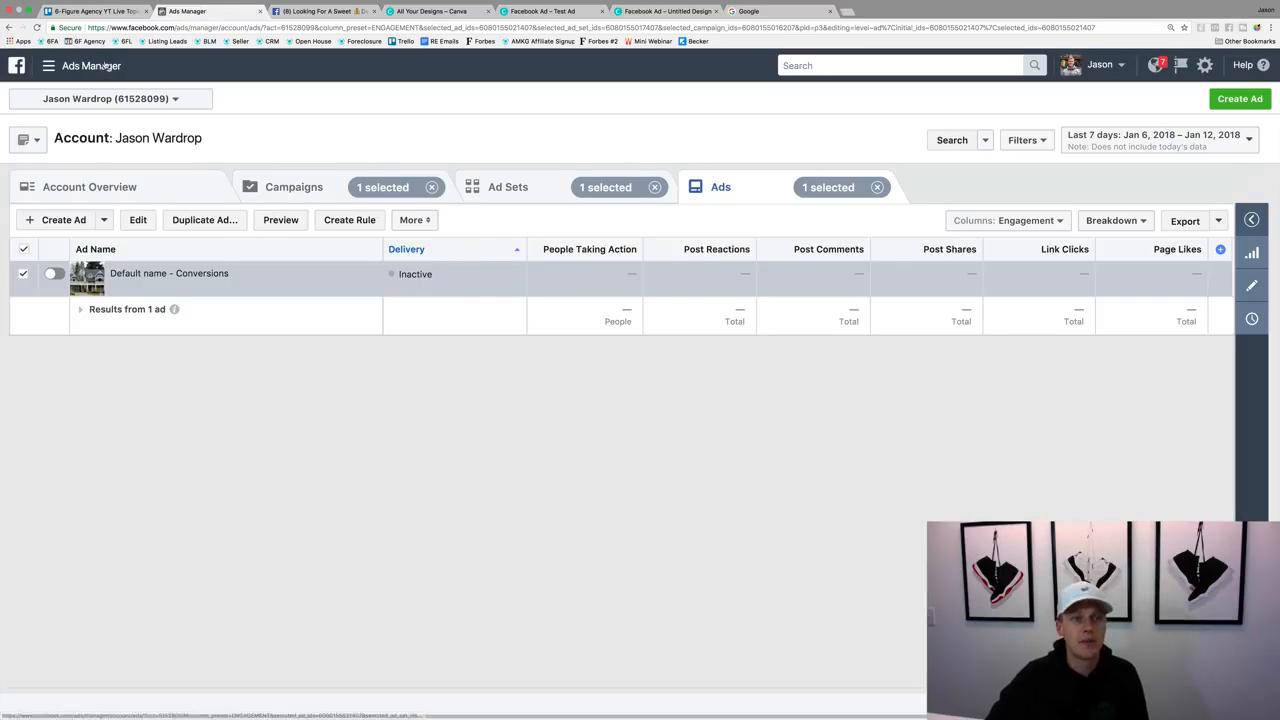
View the full set of Ads Manager tools, including Measure & Report and Assets, and return to the ads list
{"action": "left_click", "coordinate": [71, 66]}
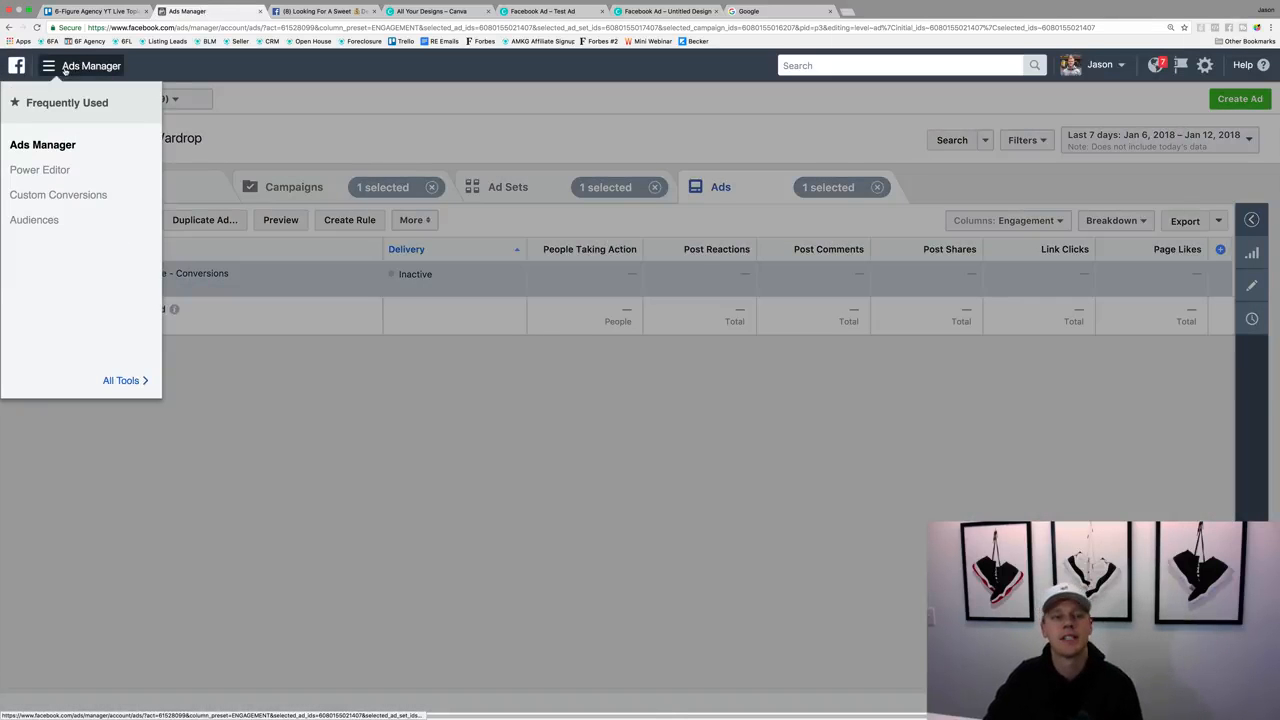
{"action": "left_click", "coordinate": [143, 381]}
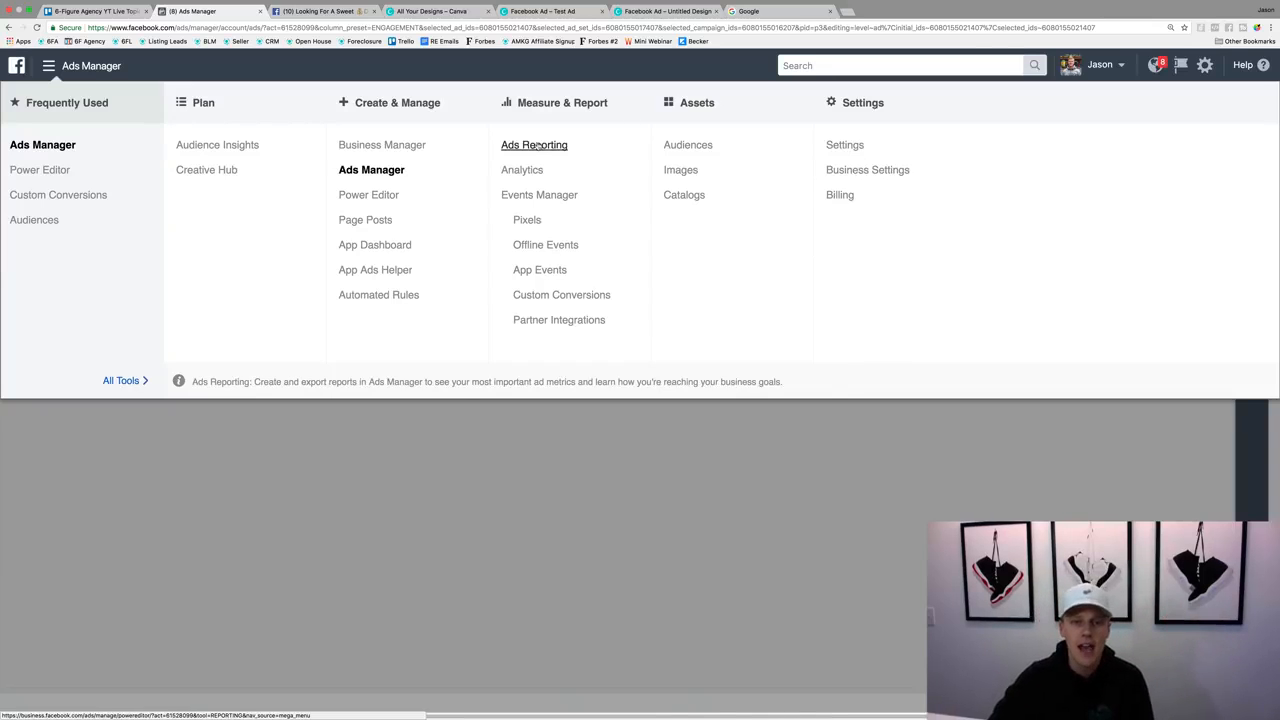
{"action": "left_click", "coordinate": [559, 464]}
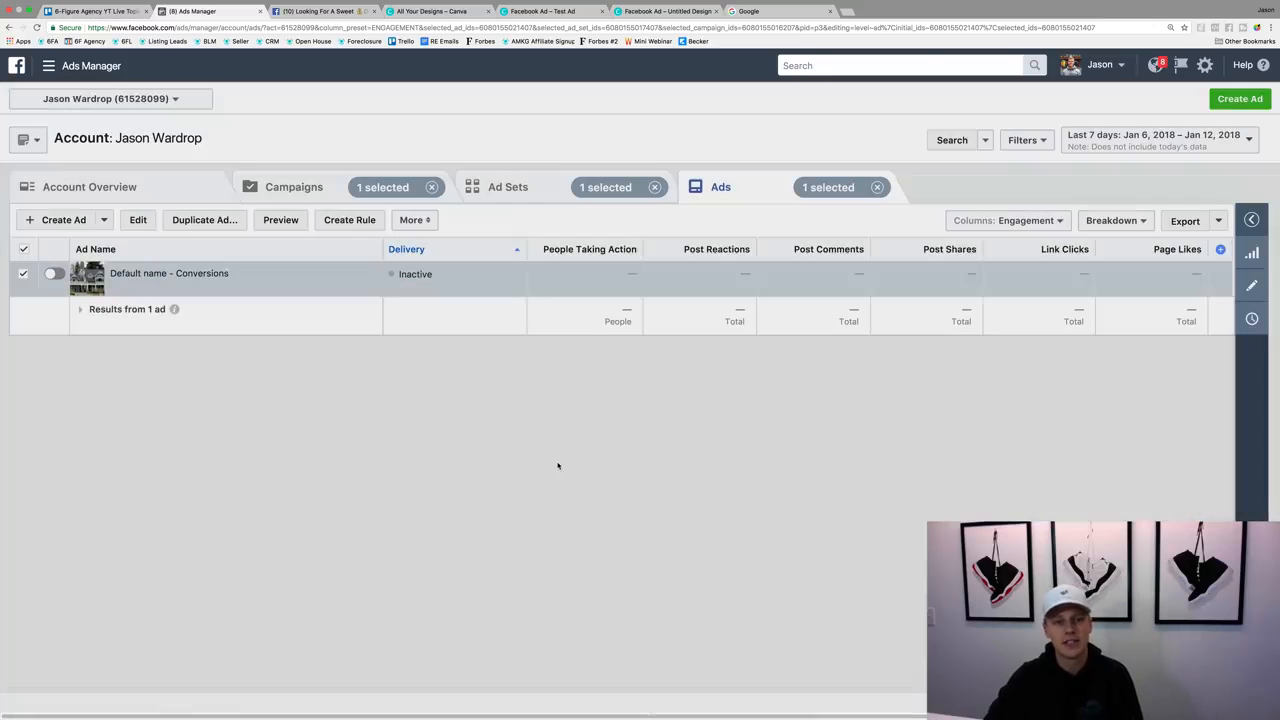